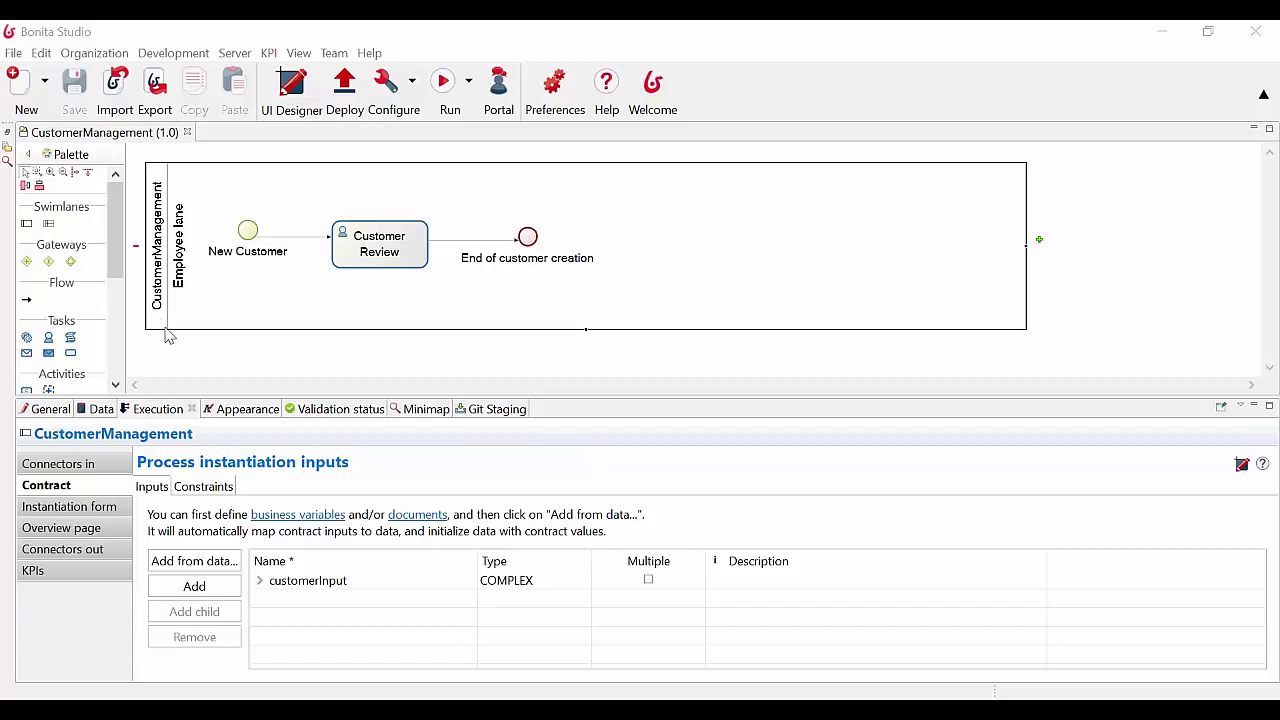
Inspect the properties of the New Customer start event, Employee lane, Customer Review task, end event and pool
left_click(245, 226)
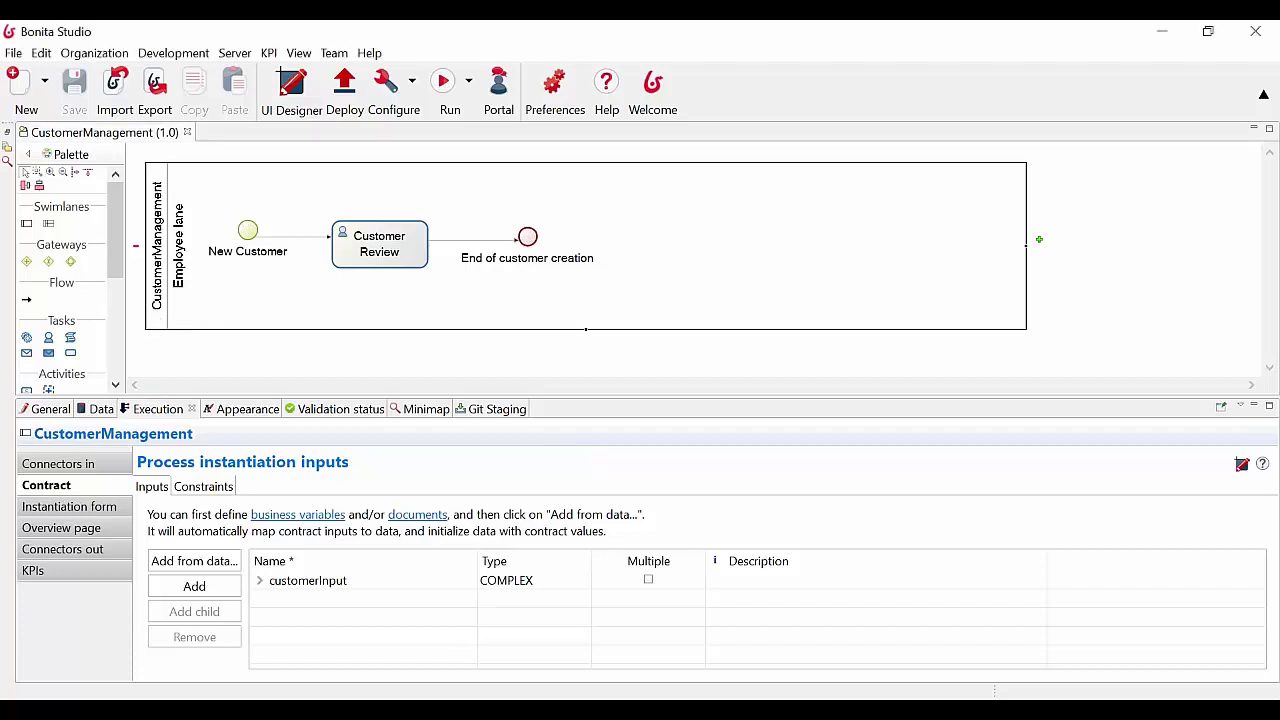
left_click(257, 303)
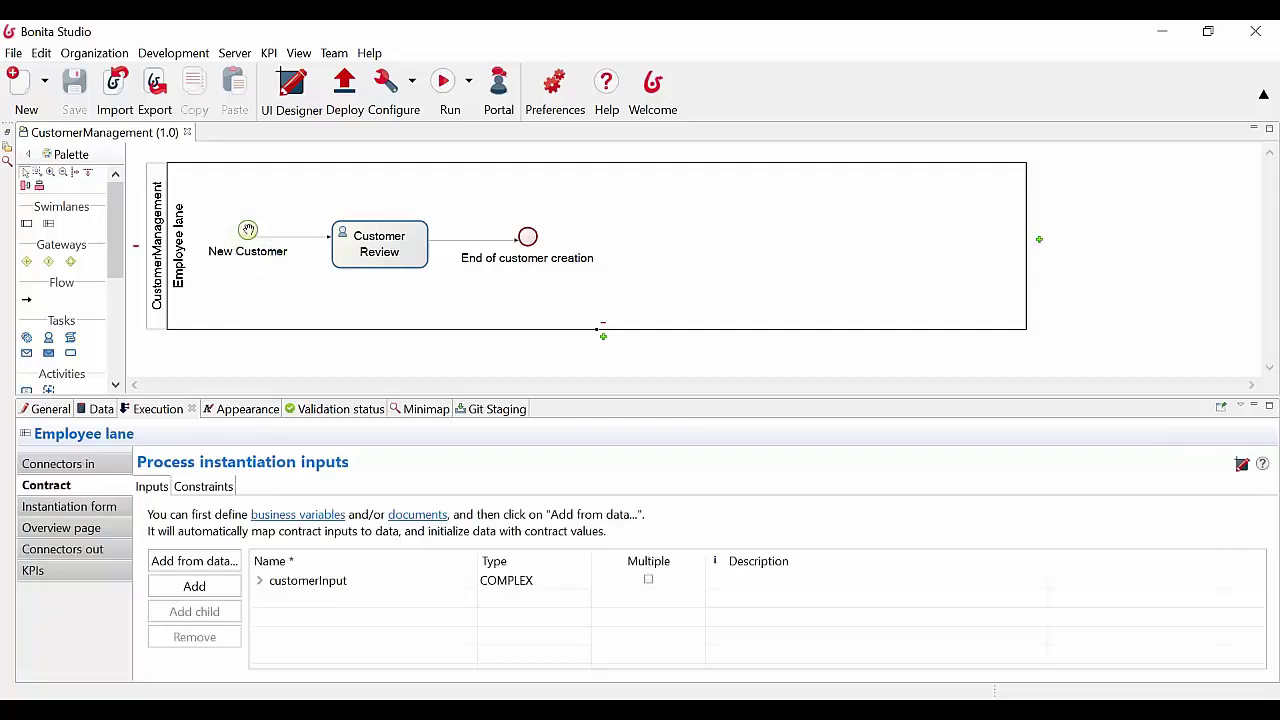
left_click(381, 237)
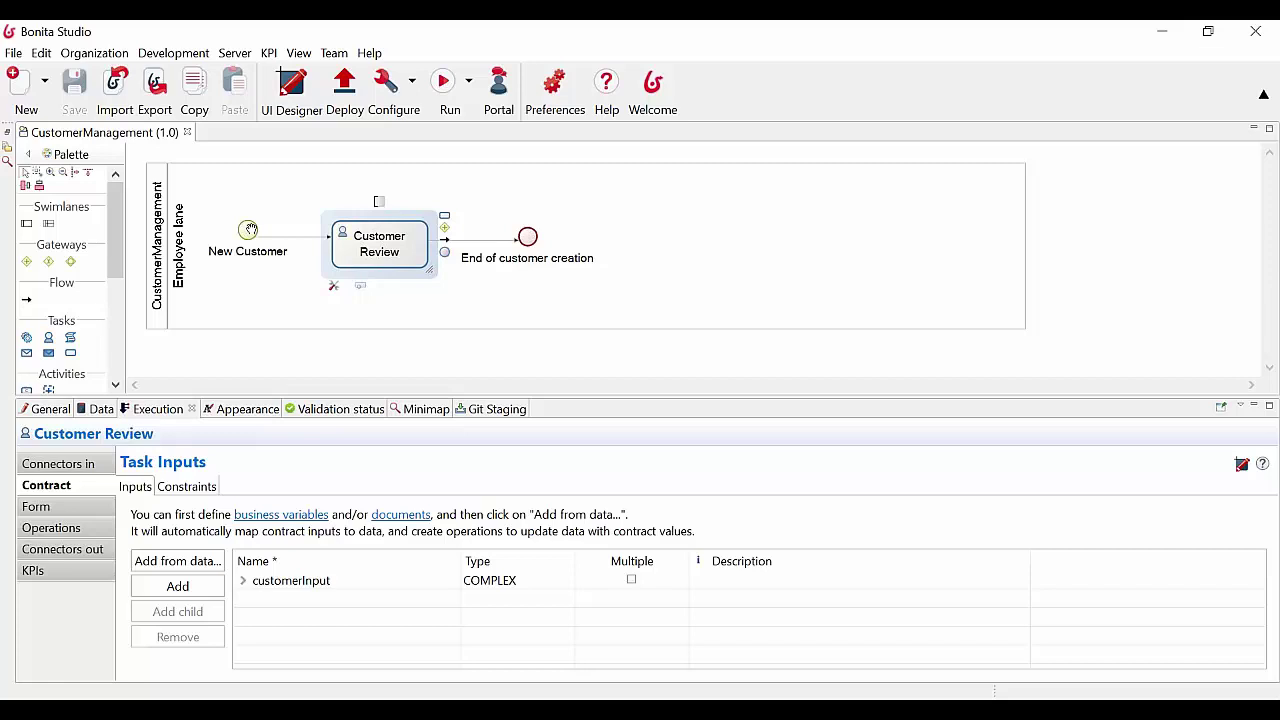
left_click(246, 230)
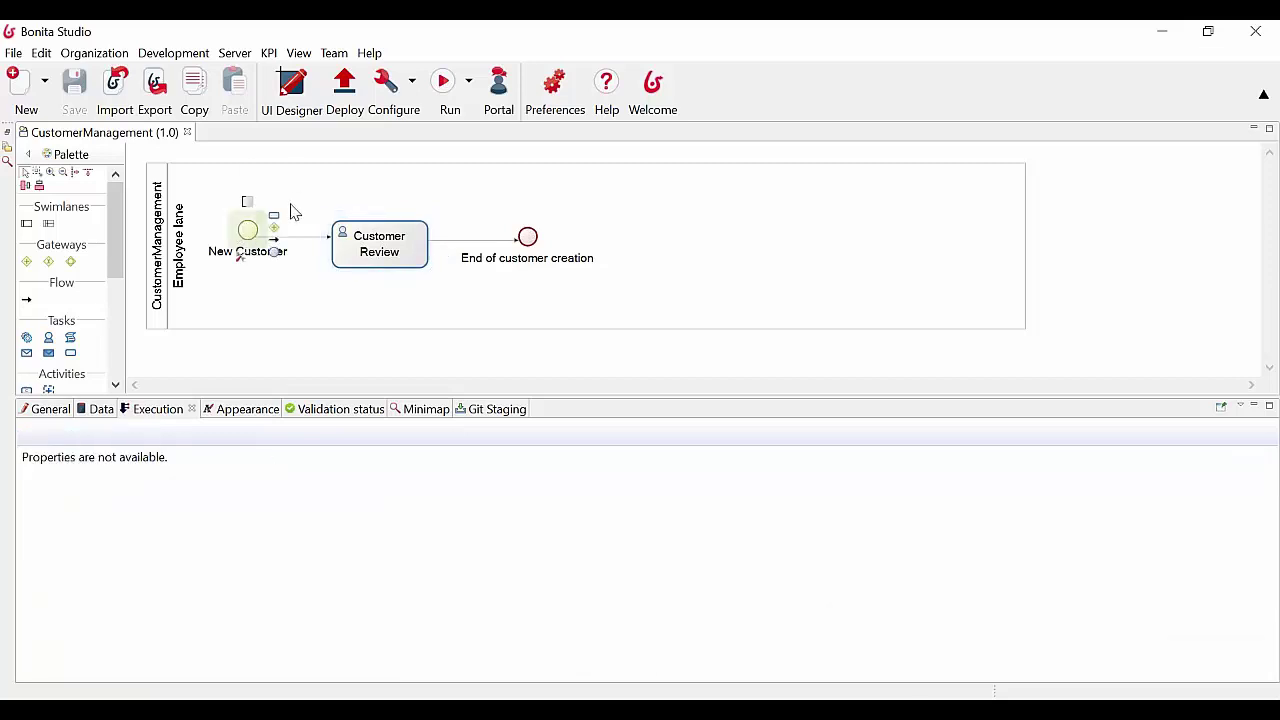
left_click(529, 232)
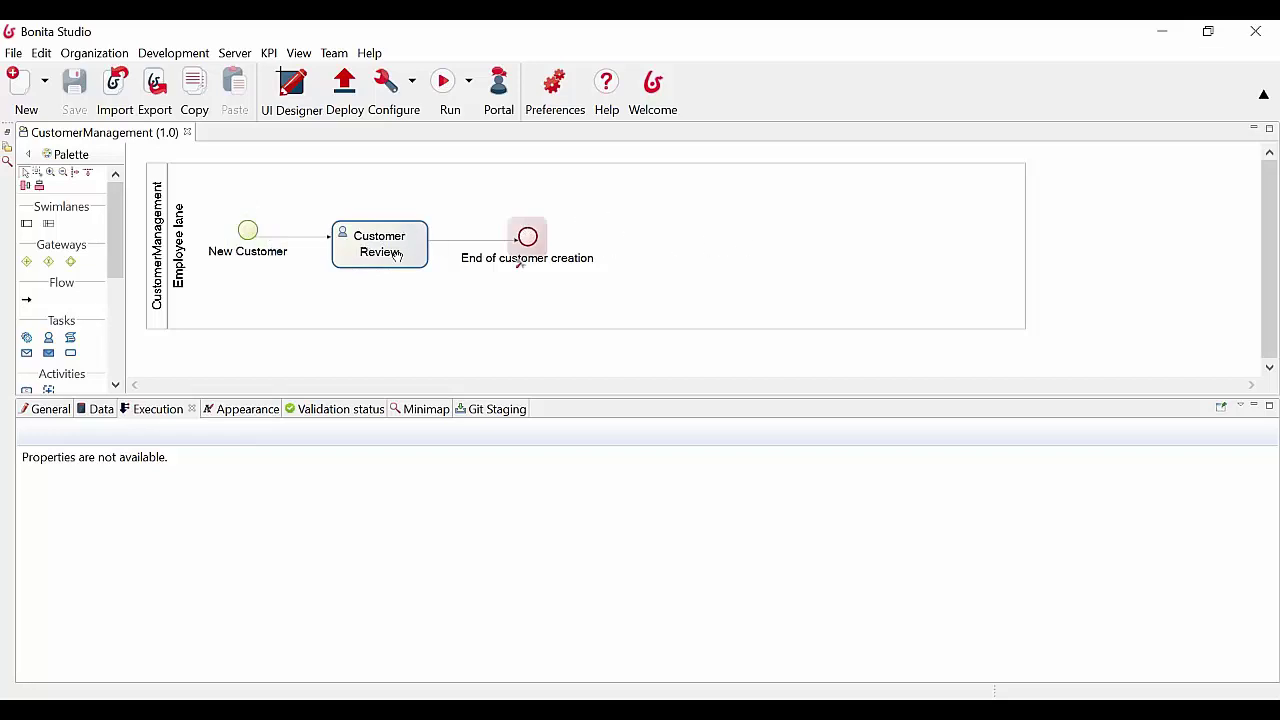
left_click(160, 232)
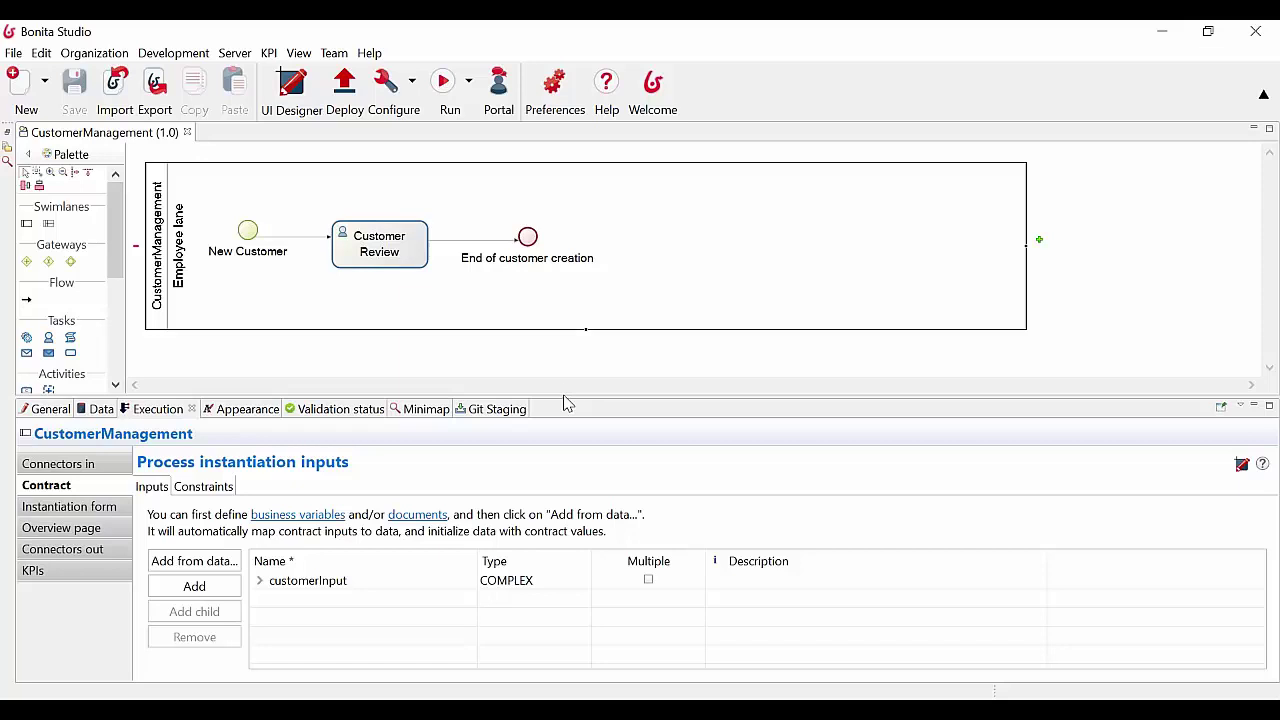
Review the Customer object's attributes in the business data model, then close it unchanged
left_click(195, 58)
mouse_move(229, 163)
left_click(378, 165)
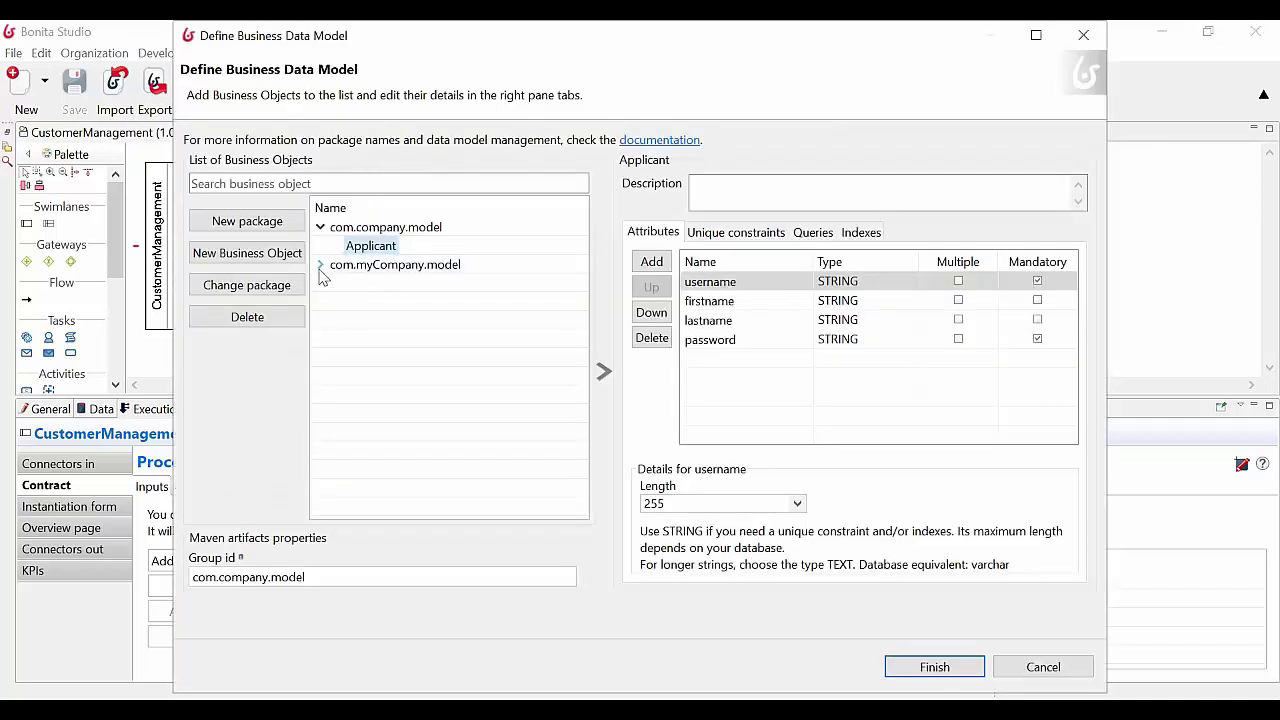
left_click(320, 264)
left_click(410, 287)
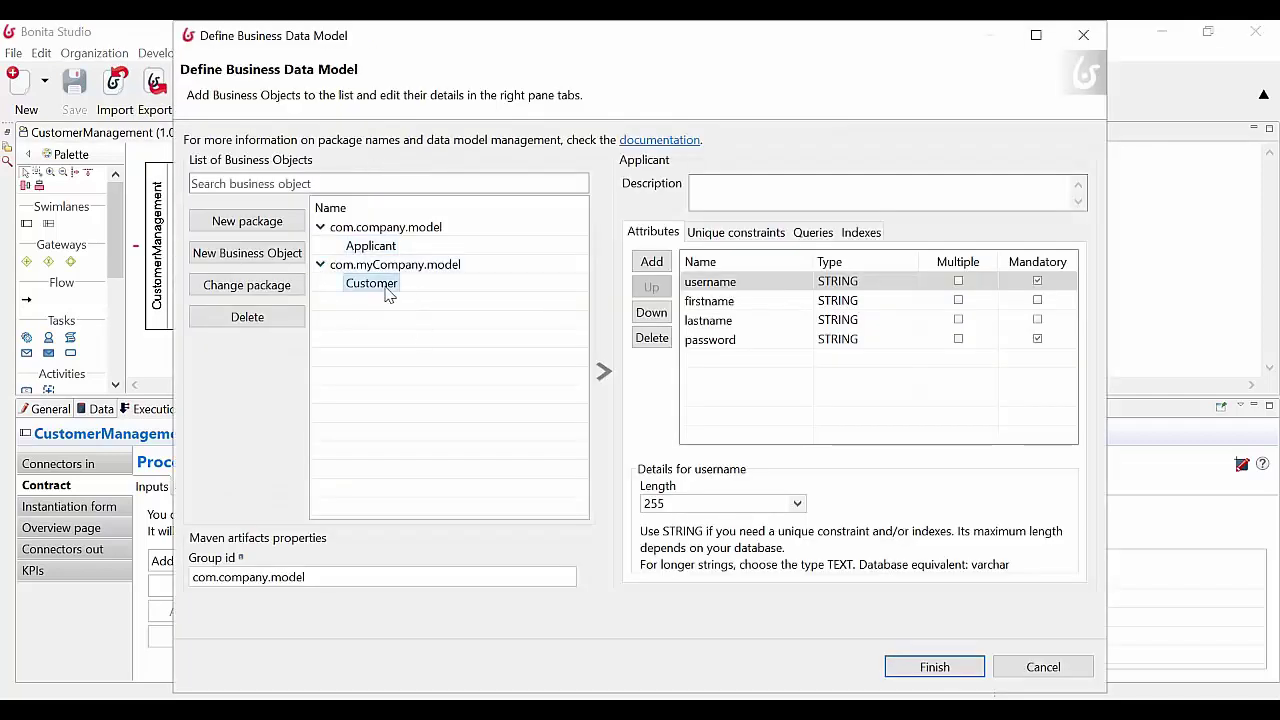
left_click(410, 287)
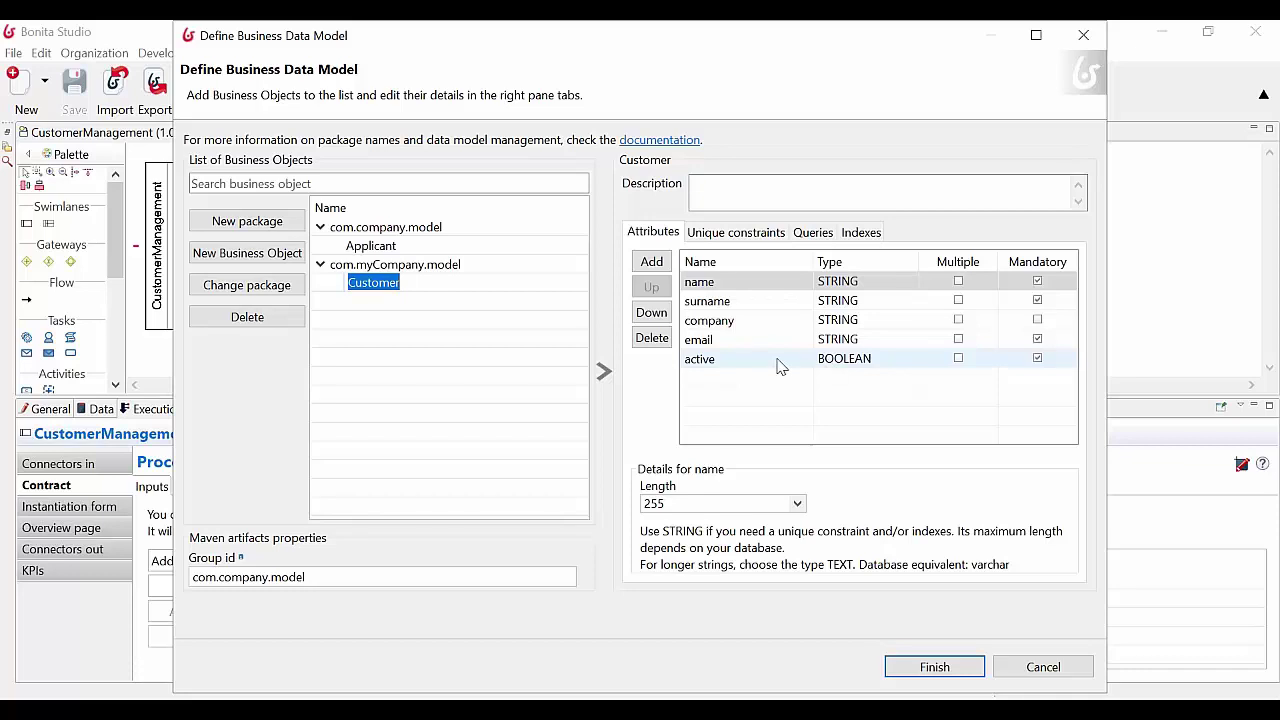
left_click(1020, 667)
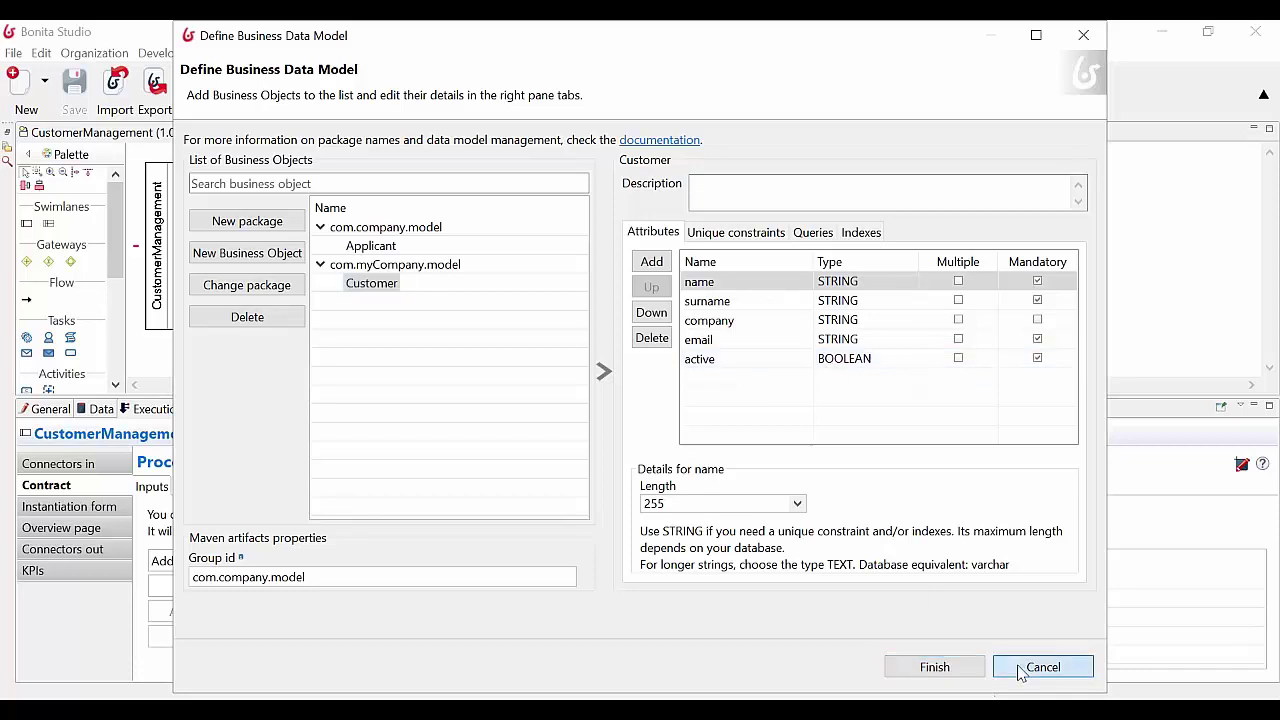
Inspect the customer business variable and the fields of the pool's customerInput contract input
left_click(101, 409)
double_click(251, 517)
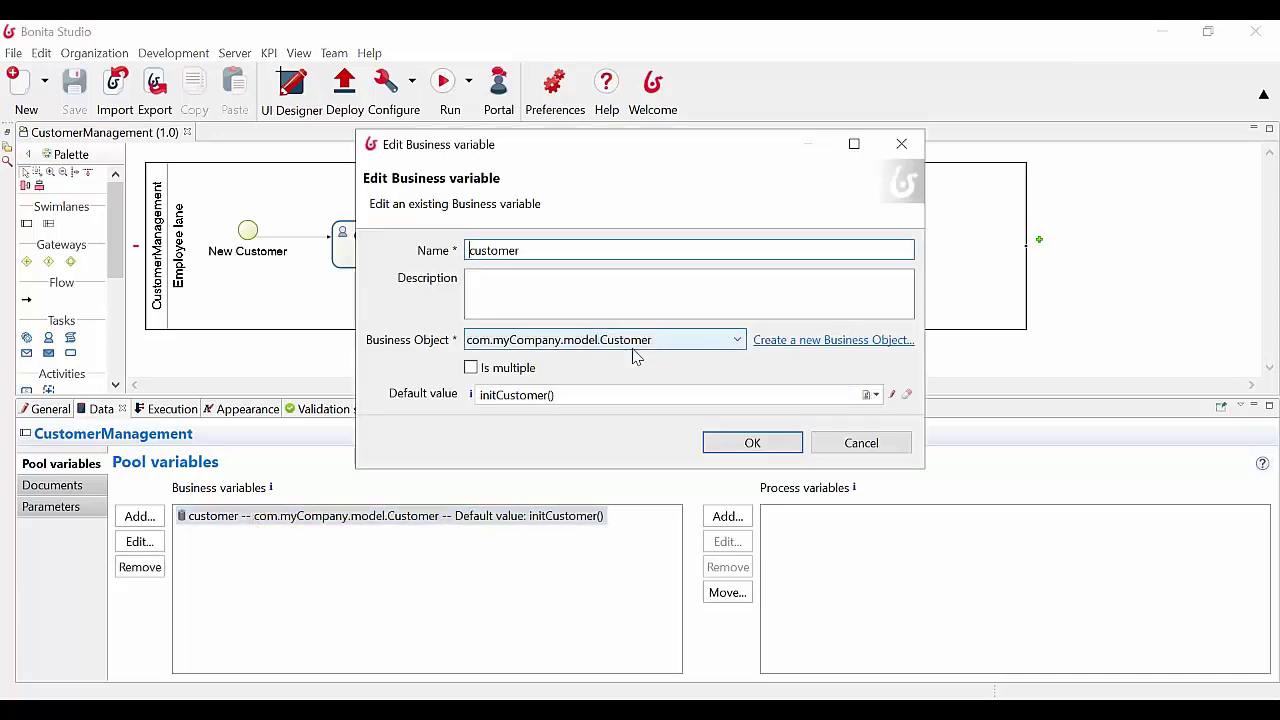
left_click(858, 443)
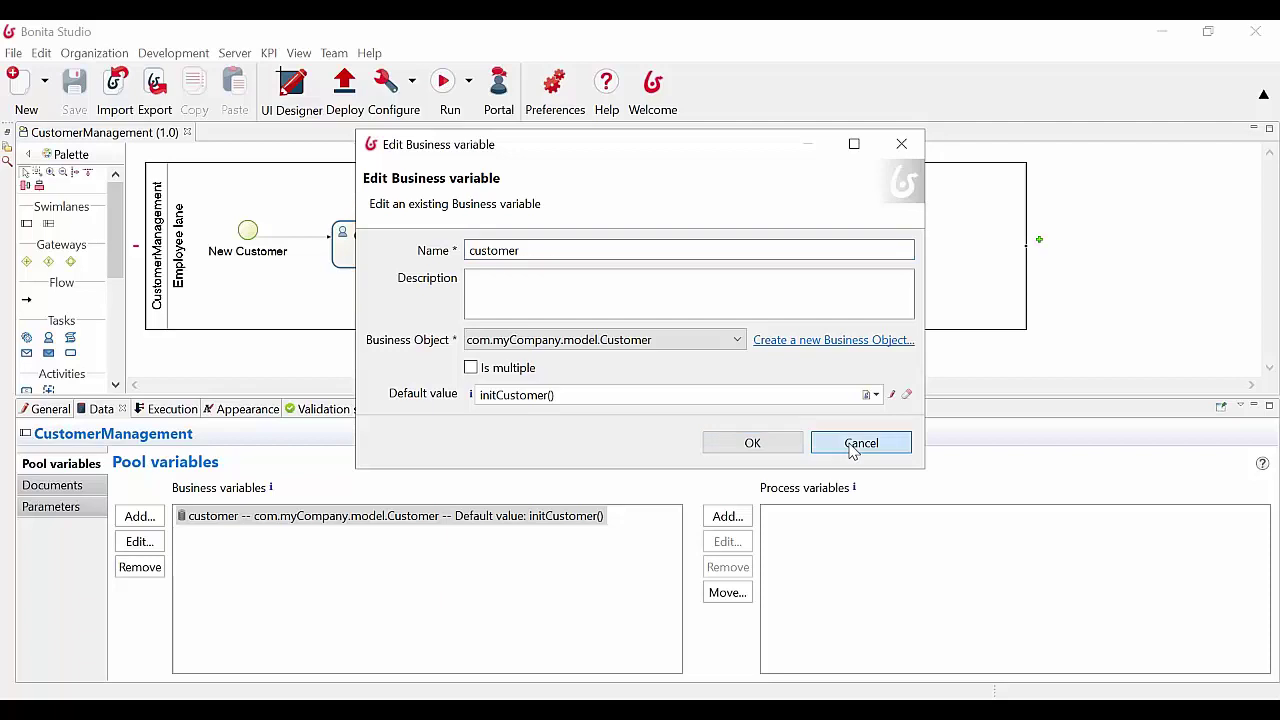
left_click(177, 412)
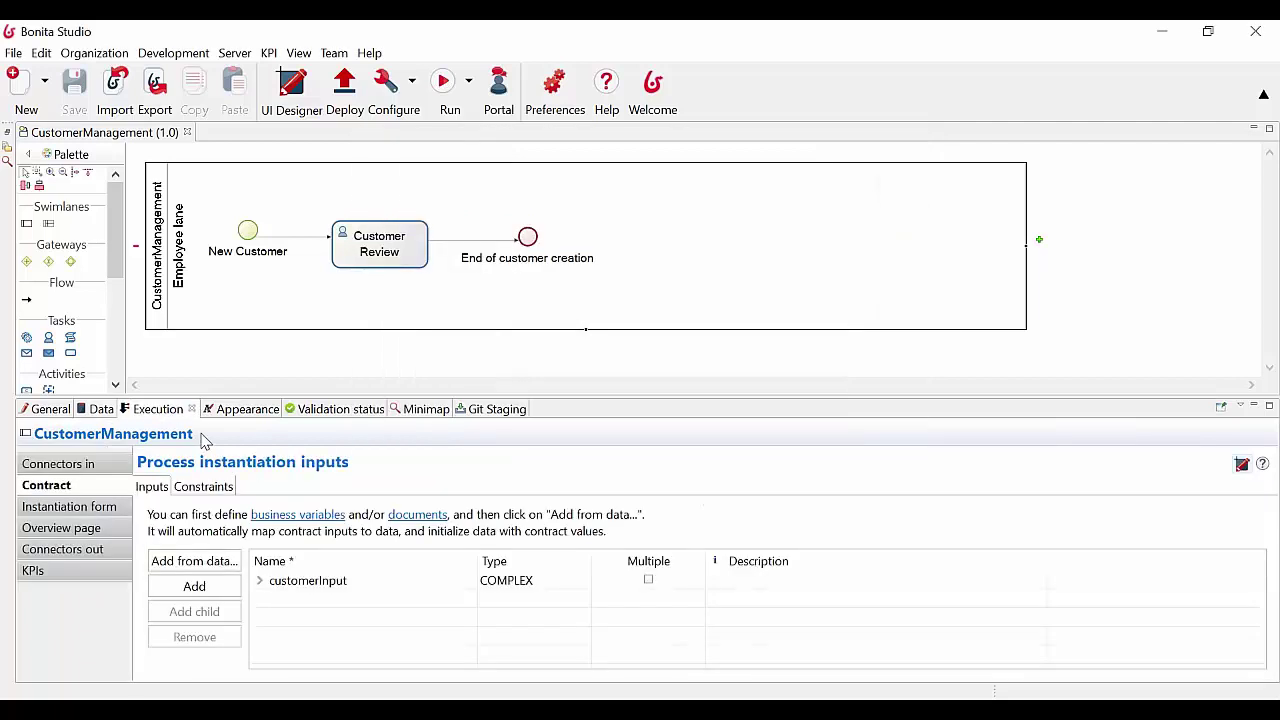
left_click(258, 582)
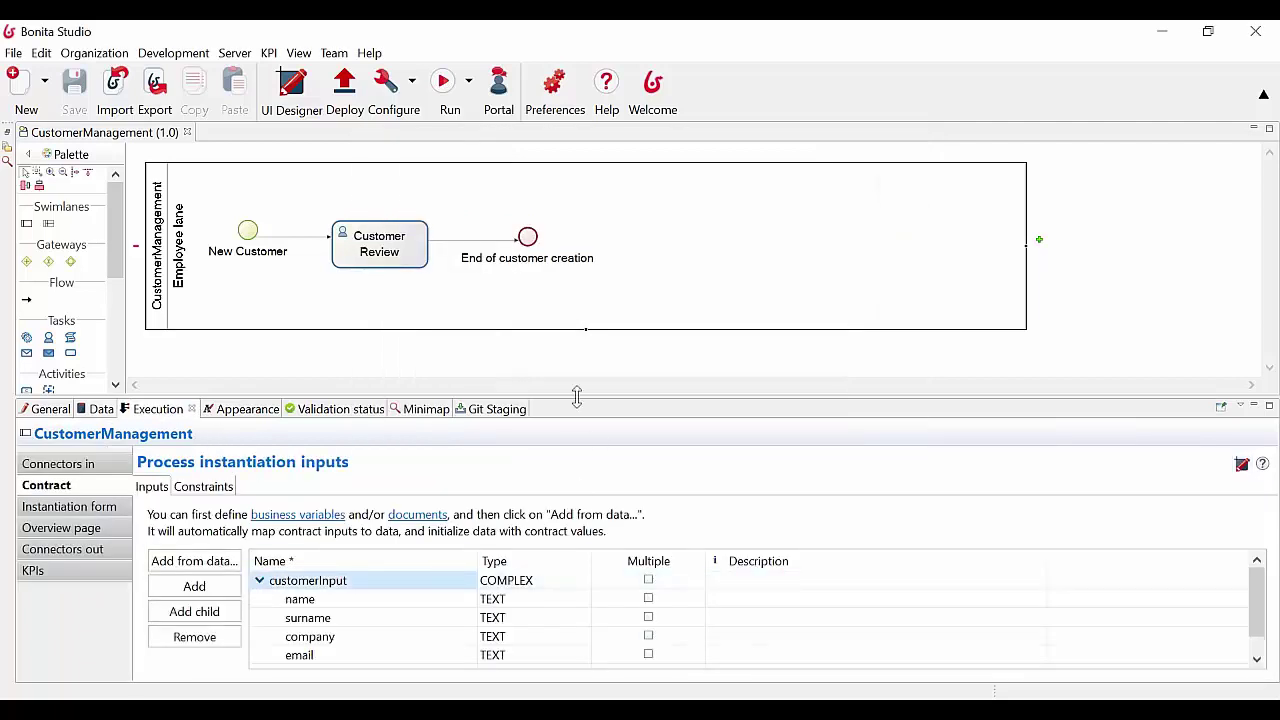
left_click_drag(577, 403, 575, 333)
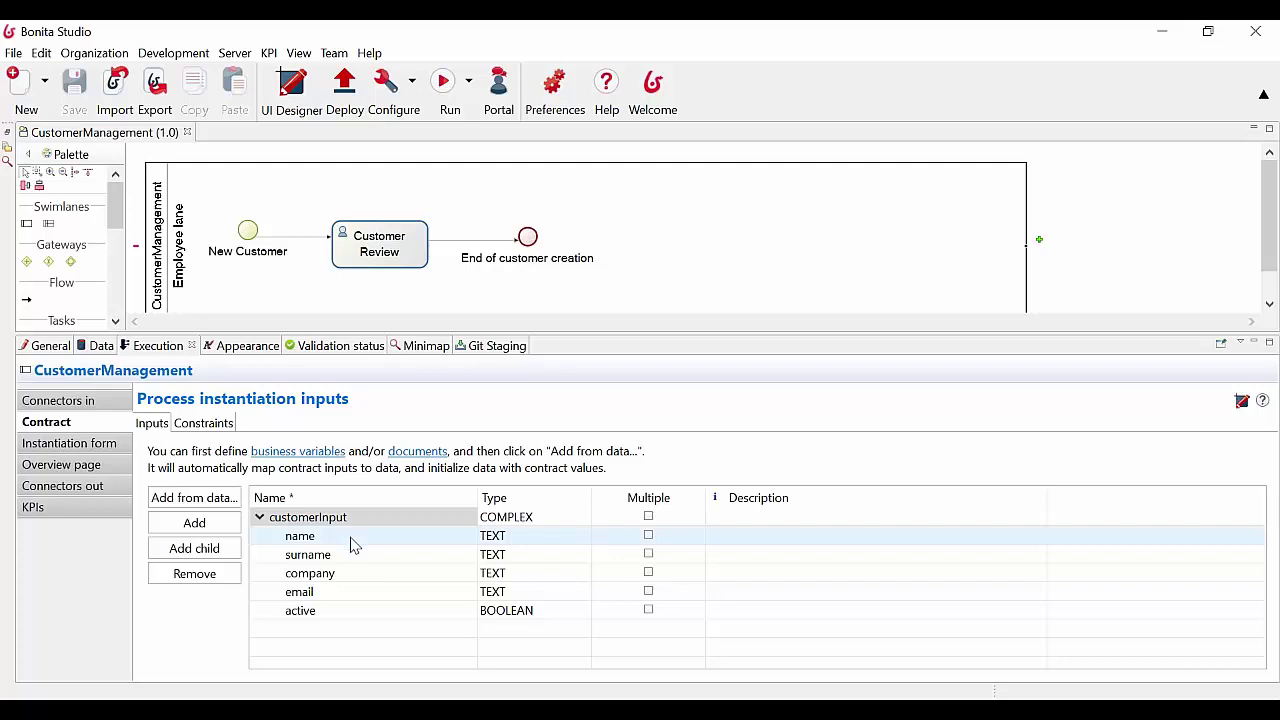
Read the customer variable's initCustomer() default value script unchanged, then select the Customer Review task
left_click(100, 345)
double_click(296, 462)
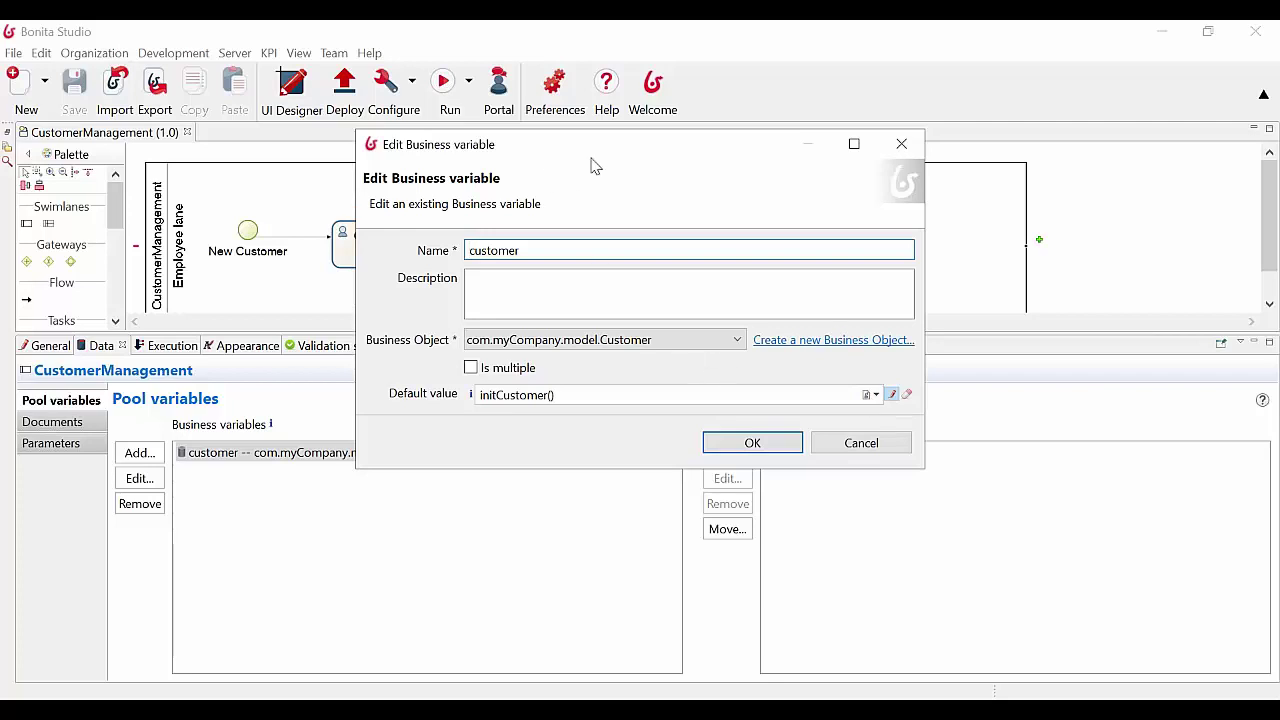
left_click(891, 394)
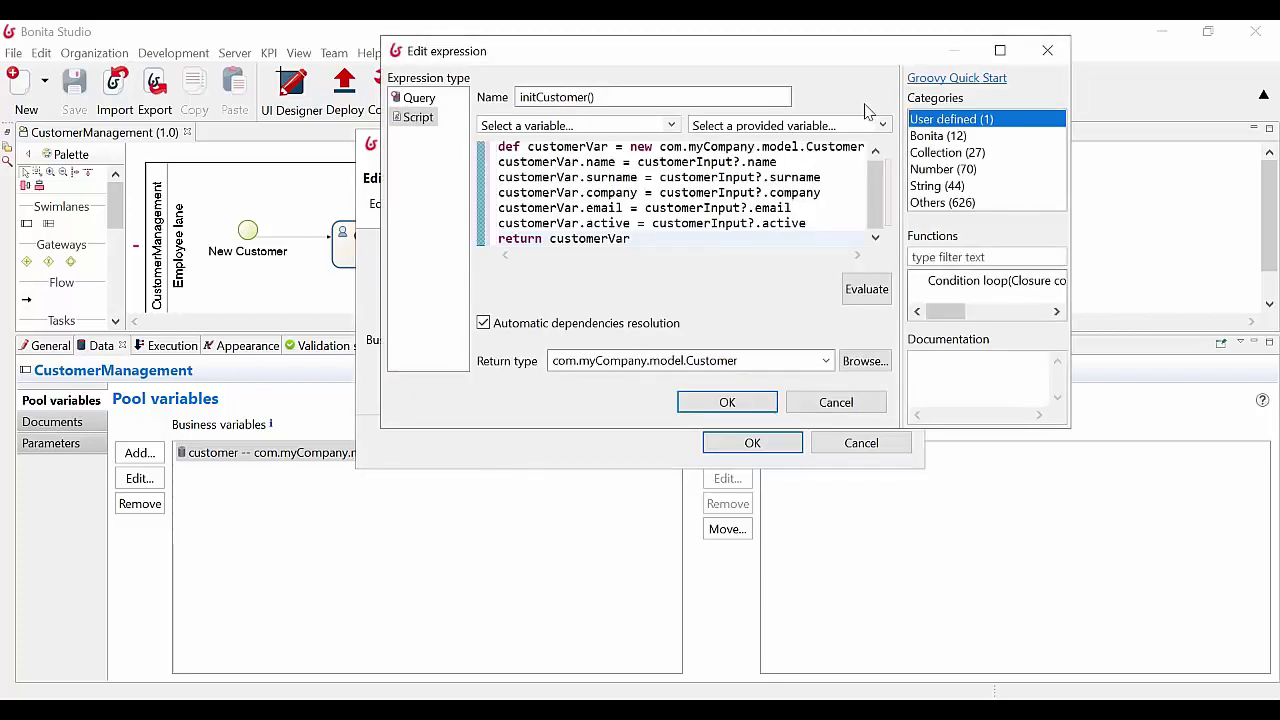
left_click_drag(1074, 434, 1166, 582)
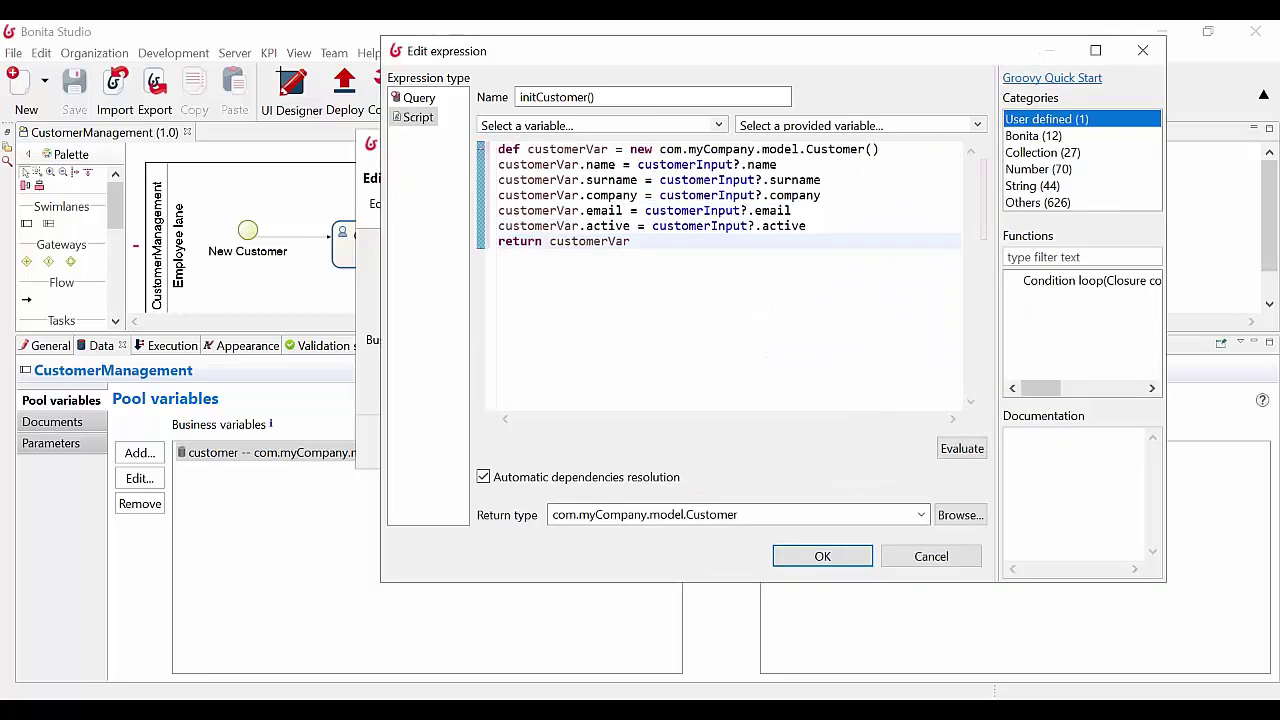
left_click(931, 556)
left_click(861, 445)
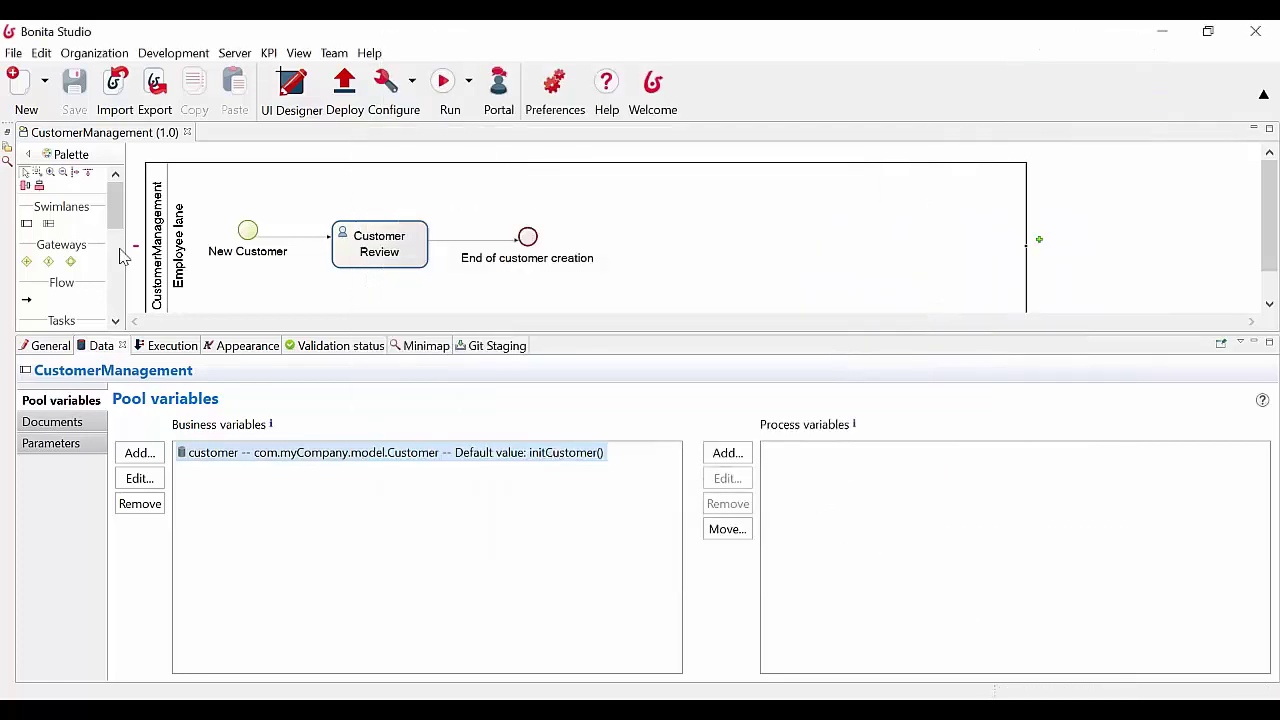
left_click(352, 238)
Review the Customer Review task's customerInput contract fields and its form settings
left_click(166, 350)
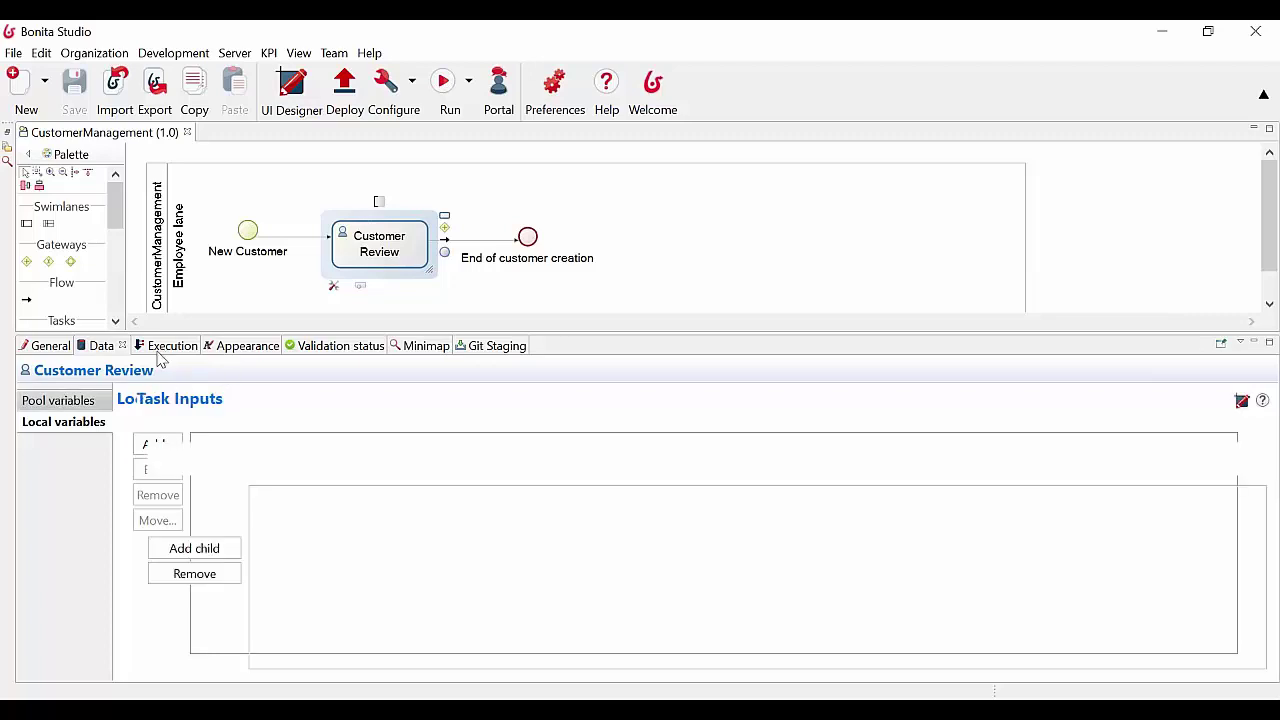
left_click(243, 517)
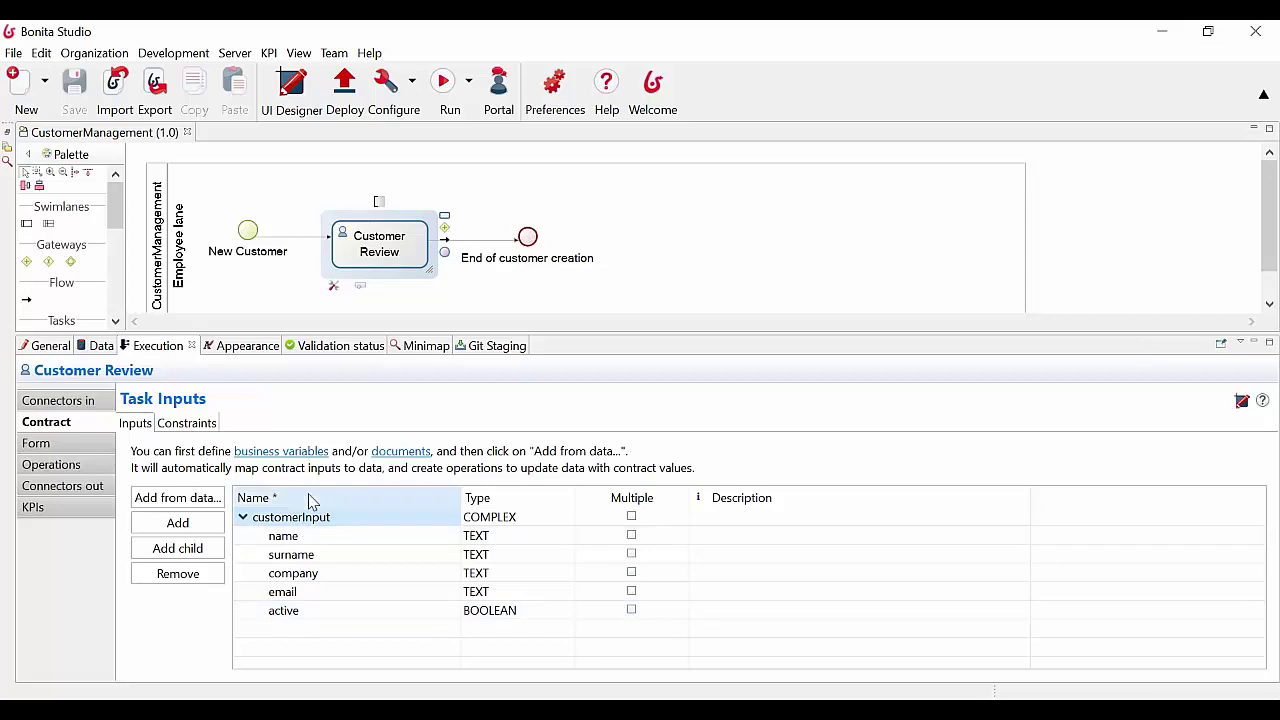
left_click(62, 444)
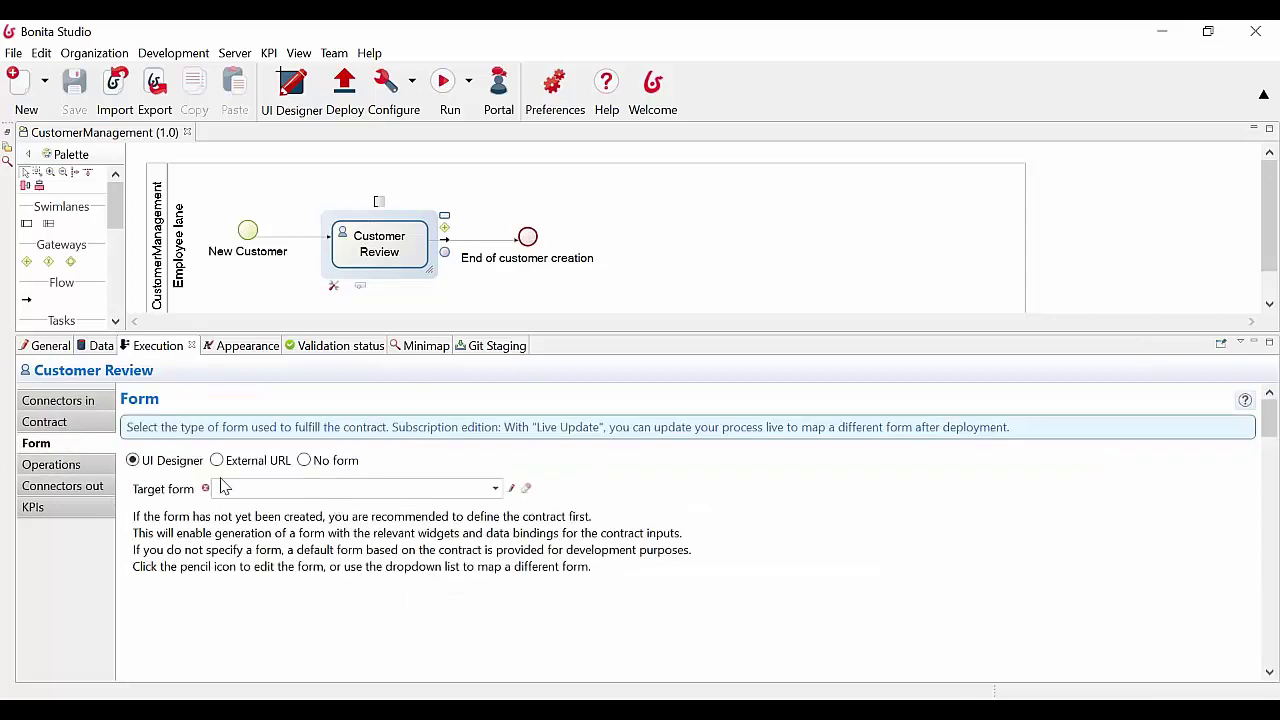
Check the CustomerManagement pool's instantiation form settings and run the process
left_click(158, 262)
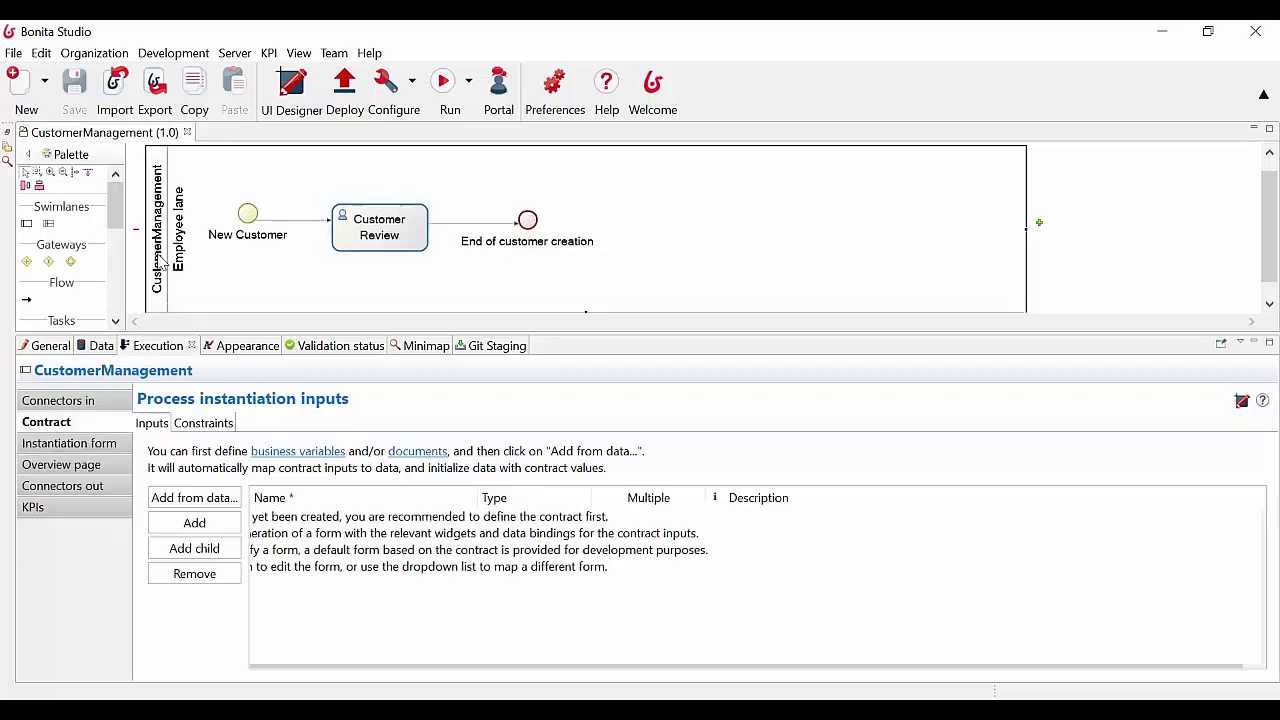
left_click(70, 447)
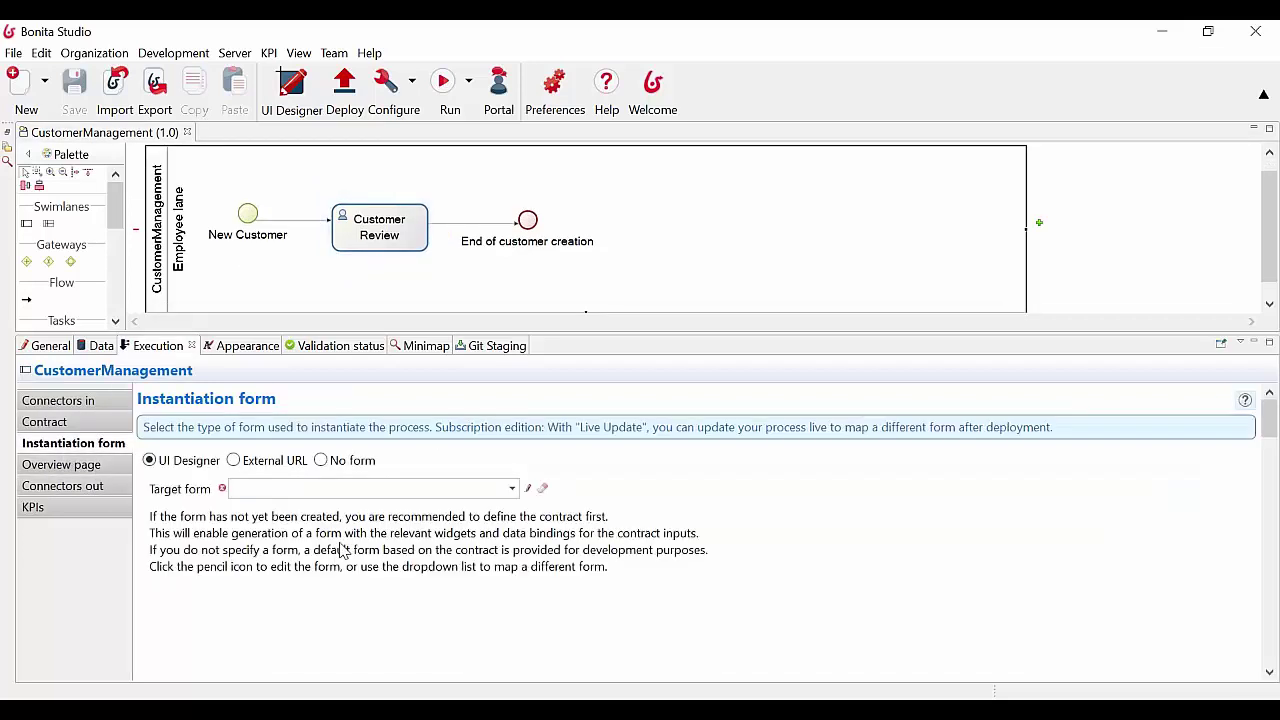
left_click(445, 85)
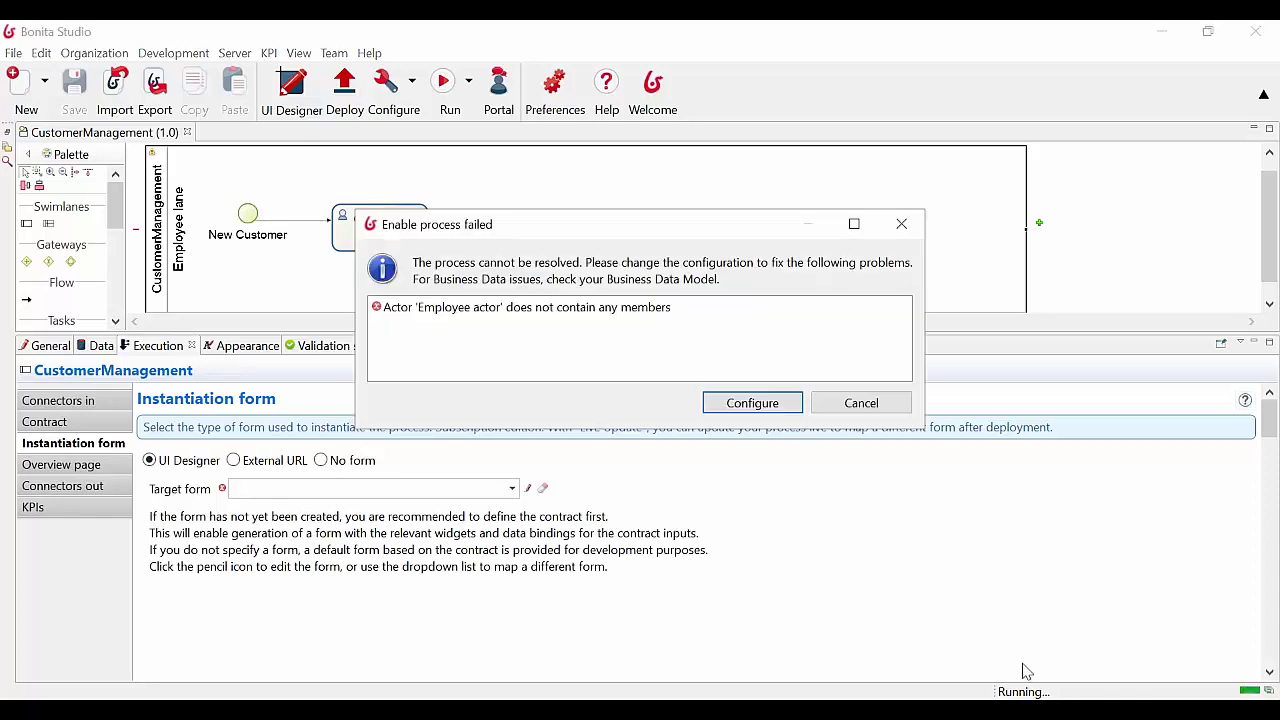
Map the Employee actor to the /acme group, save the configuration, and start a case from the test form
left_click(740, 402)
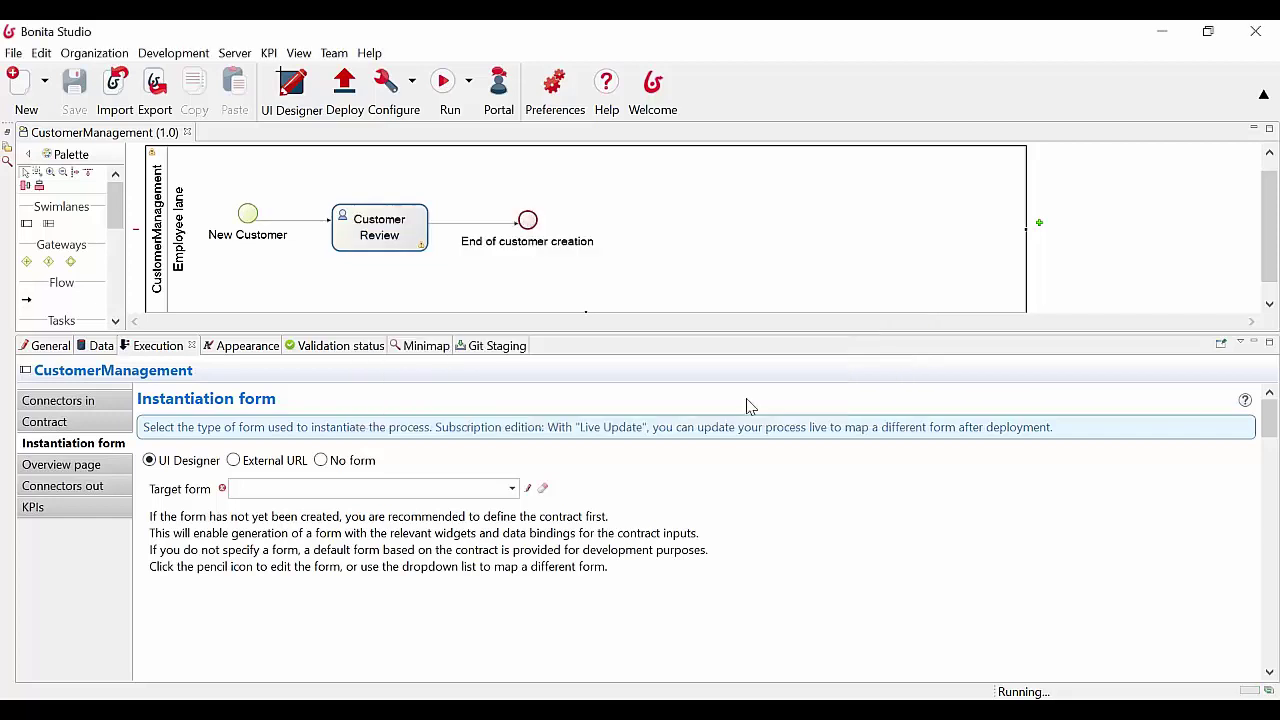
left_click(514, 188)
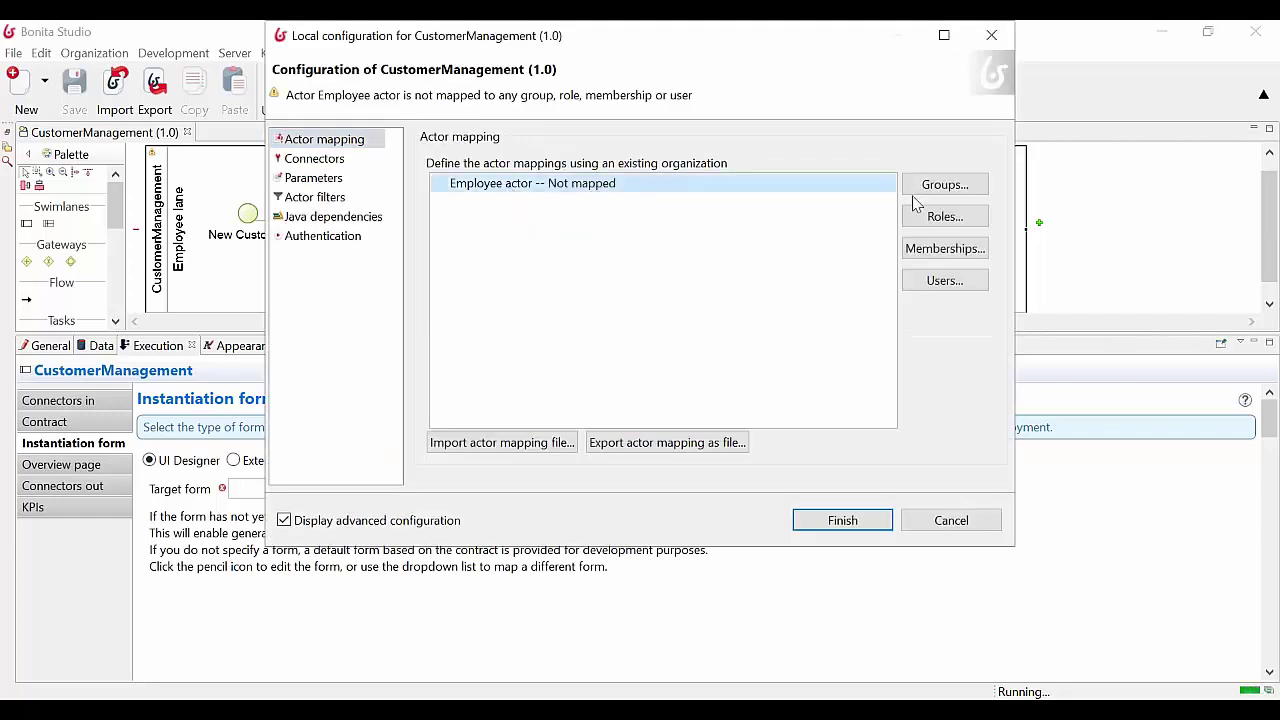
left_click(968, 190)
left_click(376, 215)
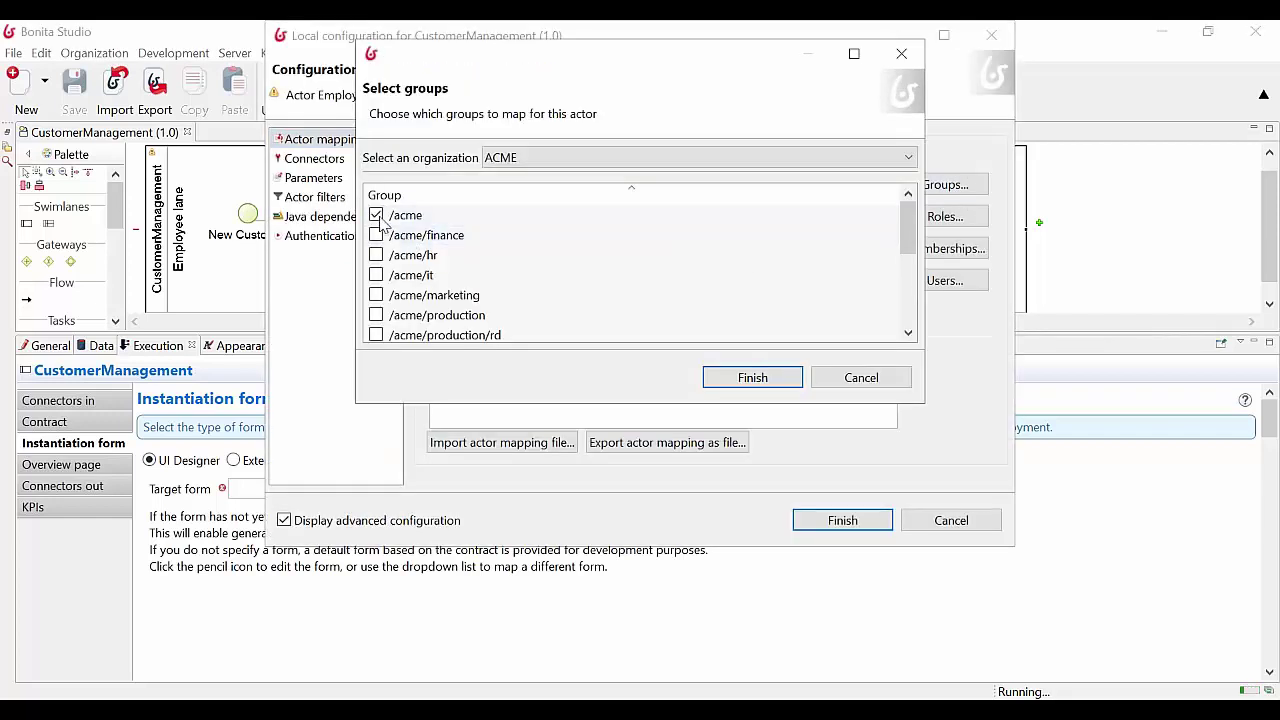
left_click(753, 384)
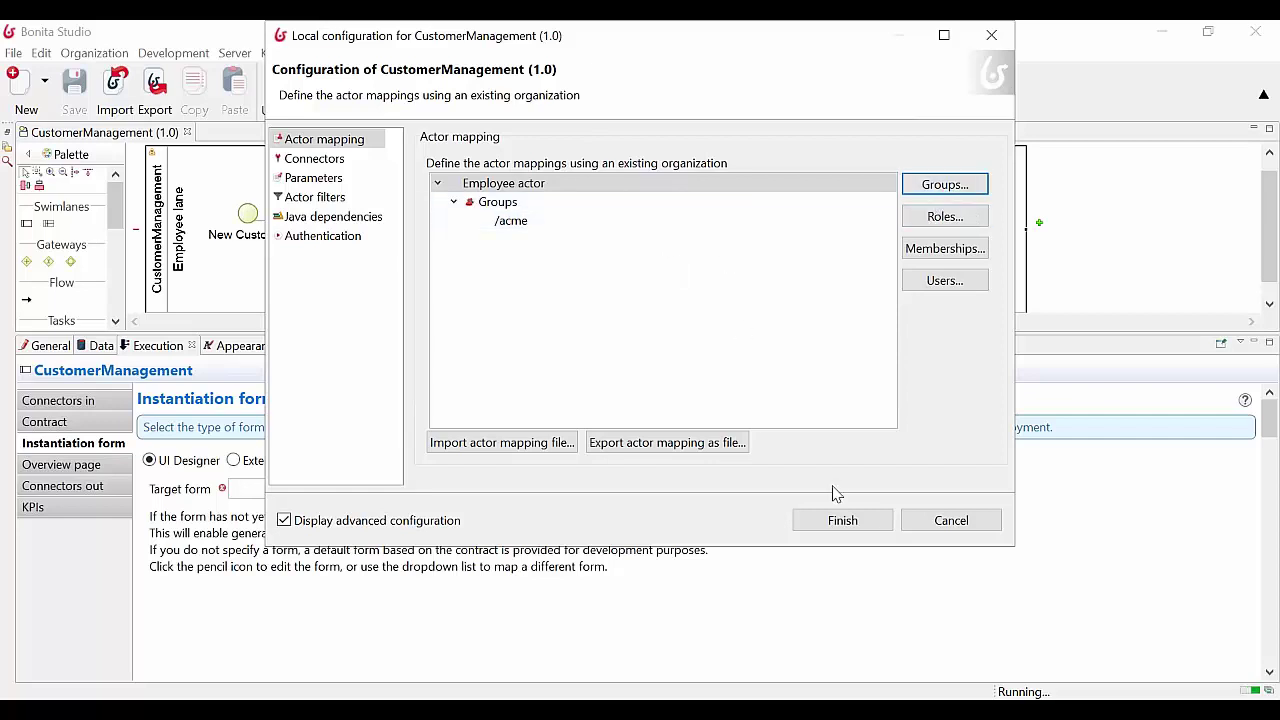
left_click(840, 522)
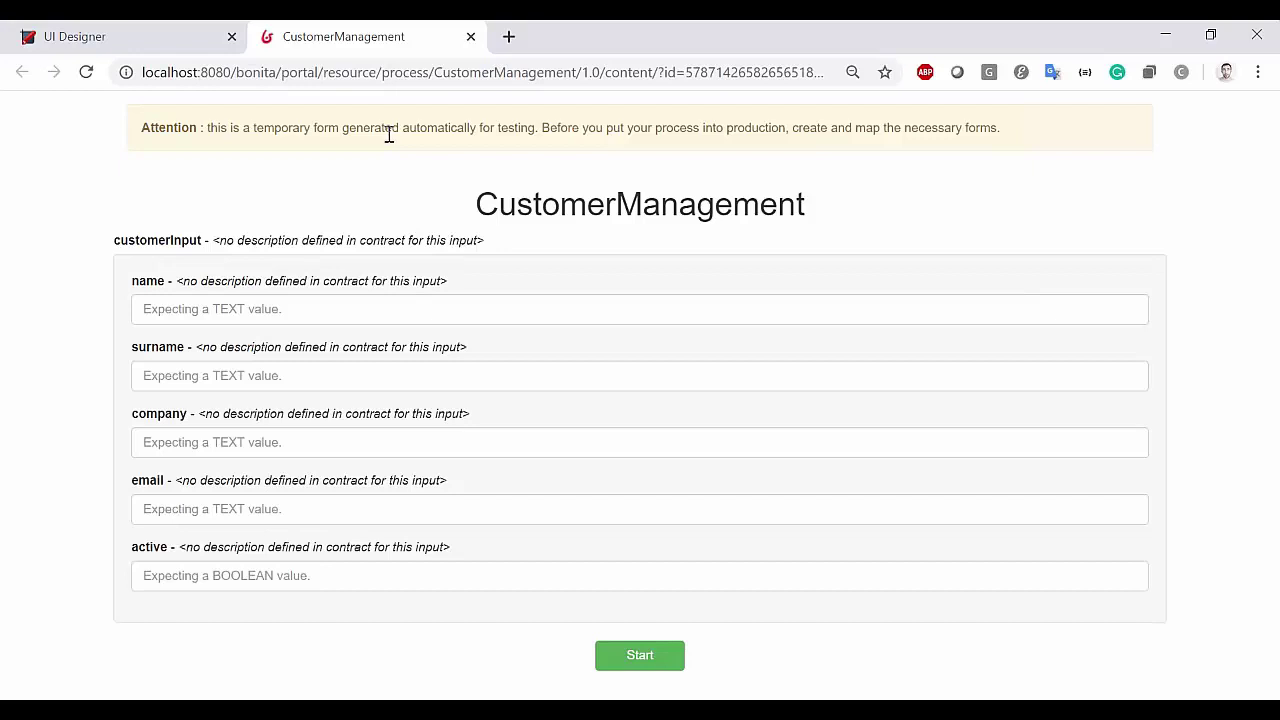
left_click(645, 660)
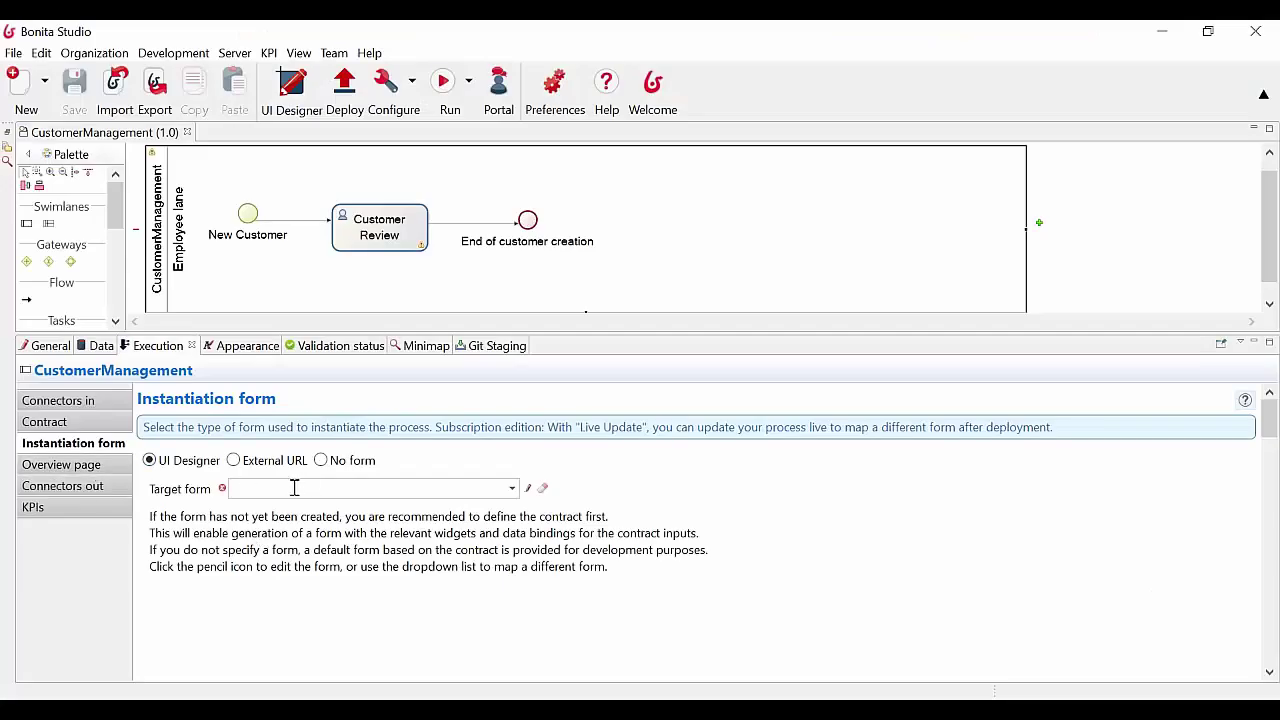
Check customerInput's fields in the pool contract, then launch UI Designer and accept the information notice
left_click(44, 421)
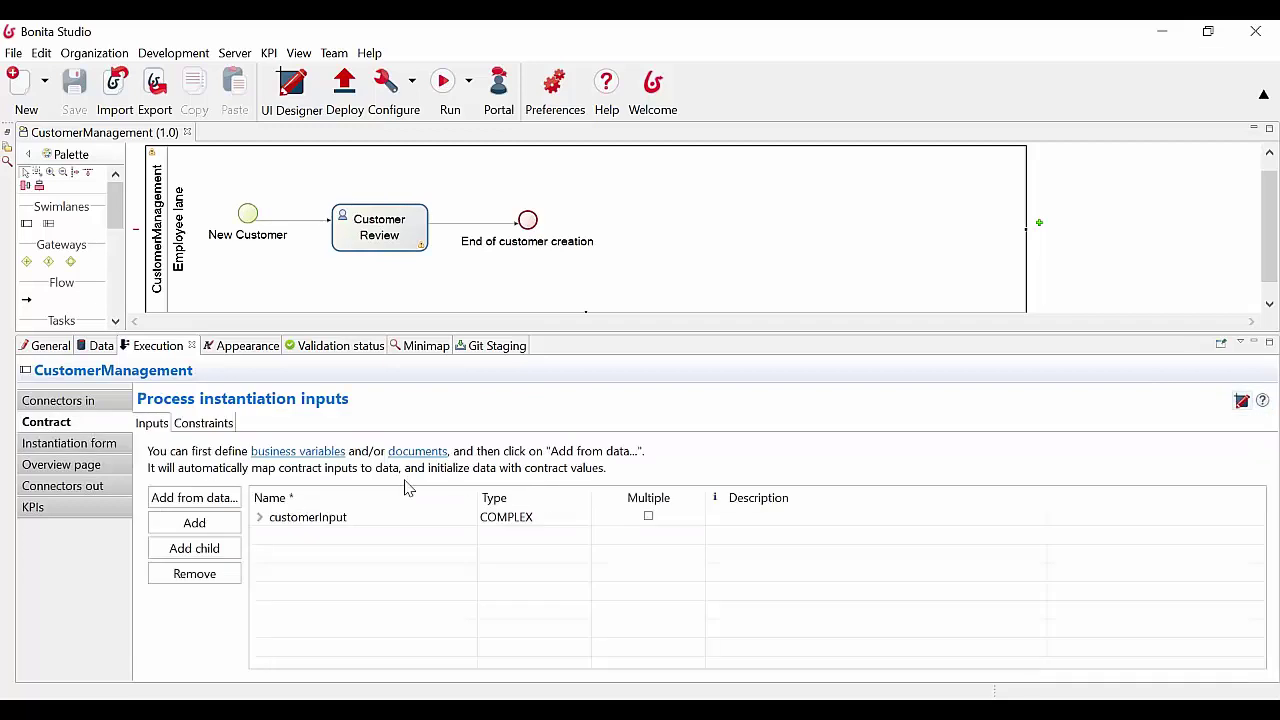
left_click(258, 517)
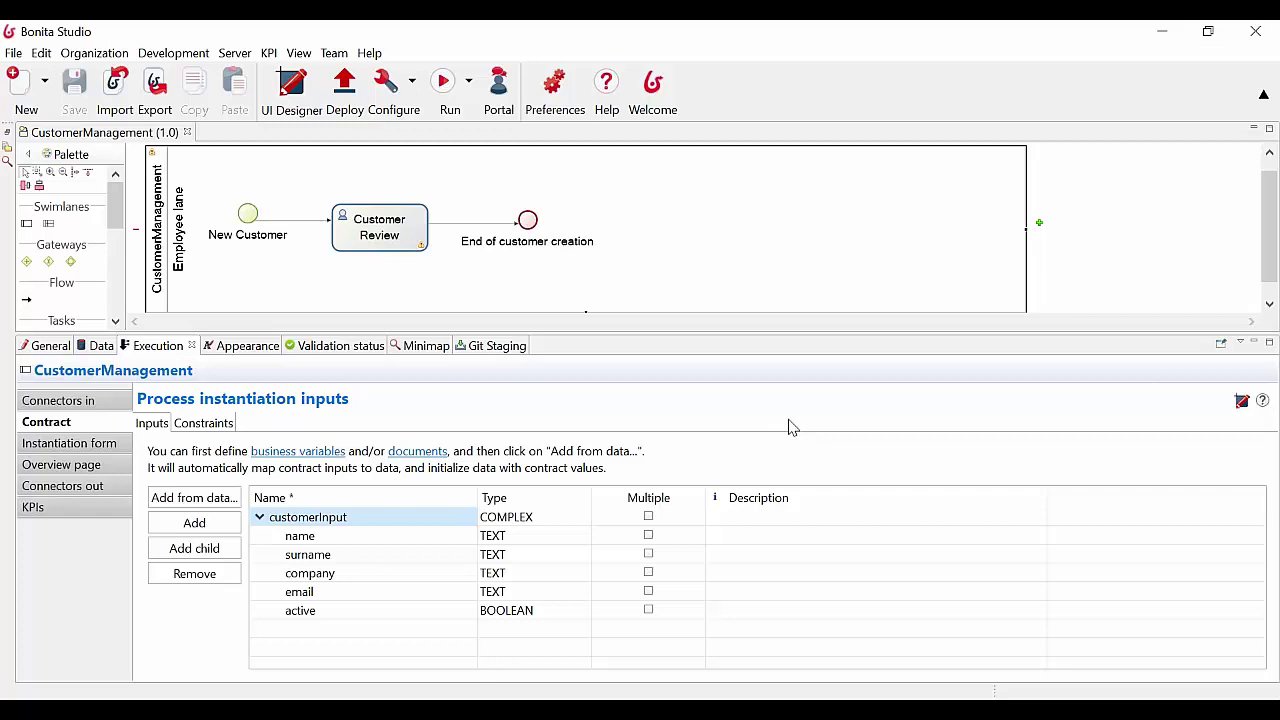
left_click(303, 88)
left_click(290, 92)
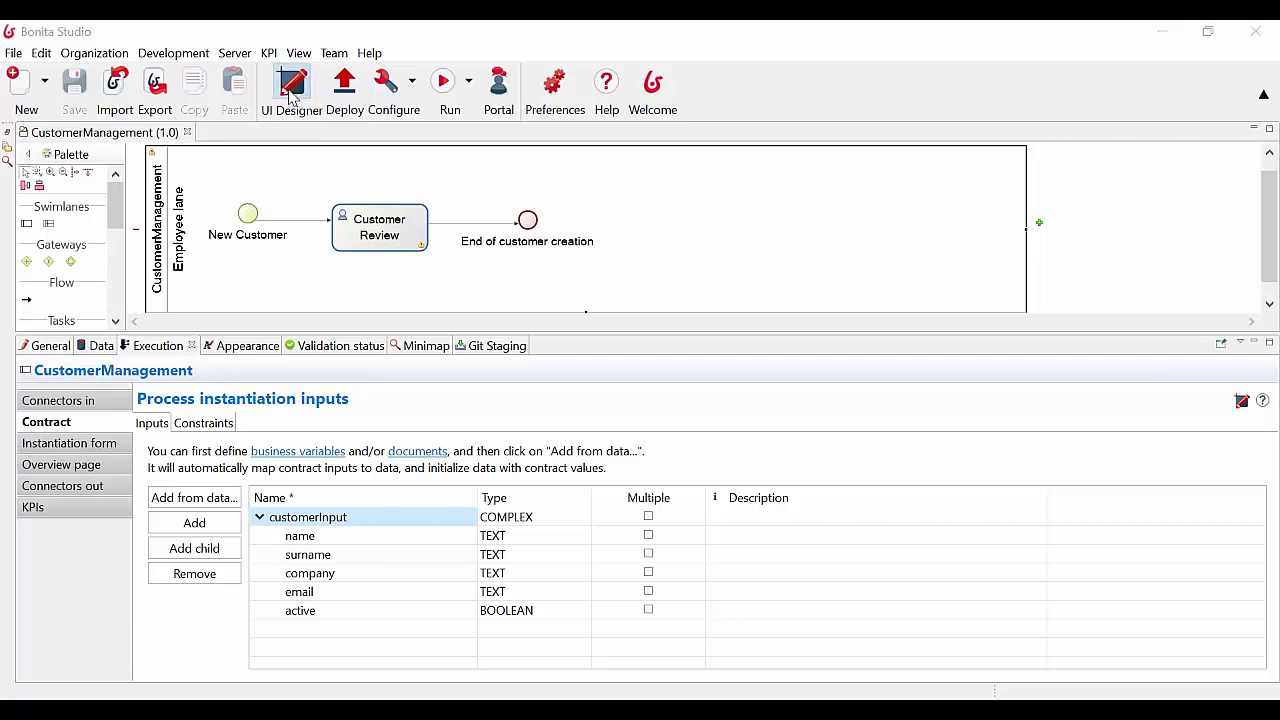
left_click(858, 400)
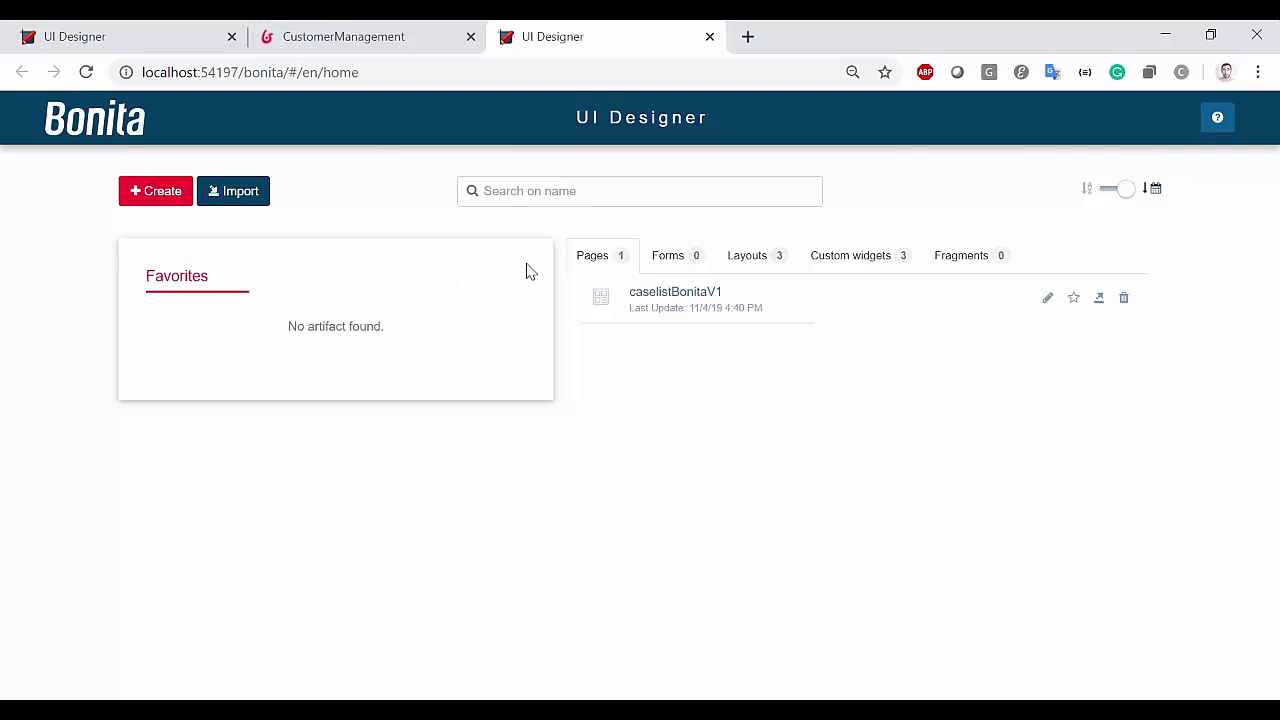
left_click(664, 257)
left_click(735, 258)
left_click(840, 256)
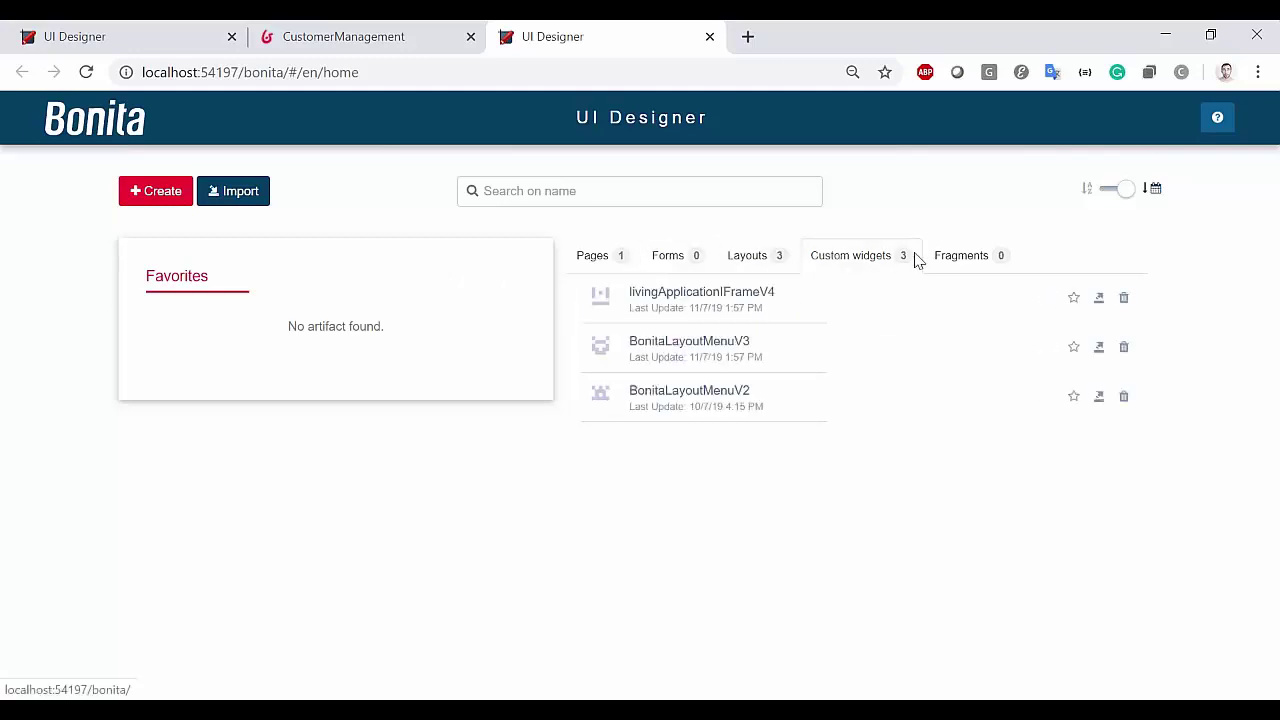
left_click(955, 256)
left_click(612, 258)
left_click(664, 260)
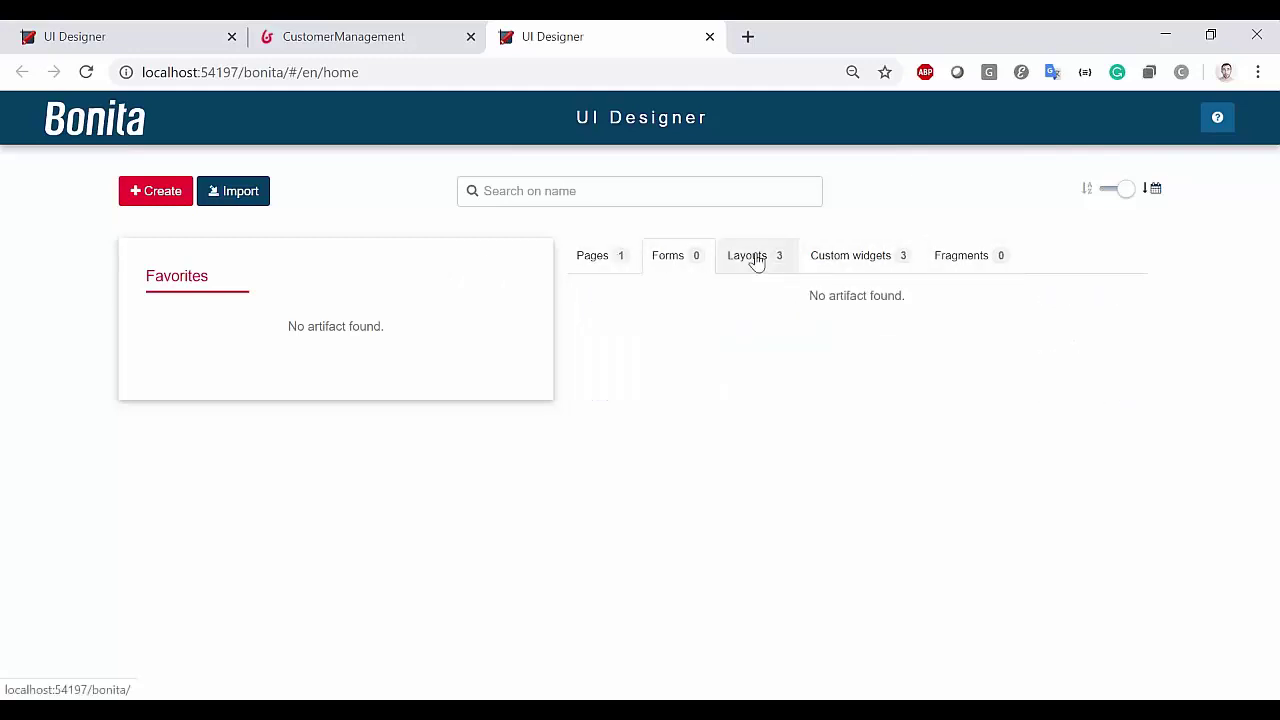
left_click(757, 259)
left_click(157, 203)
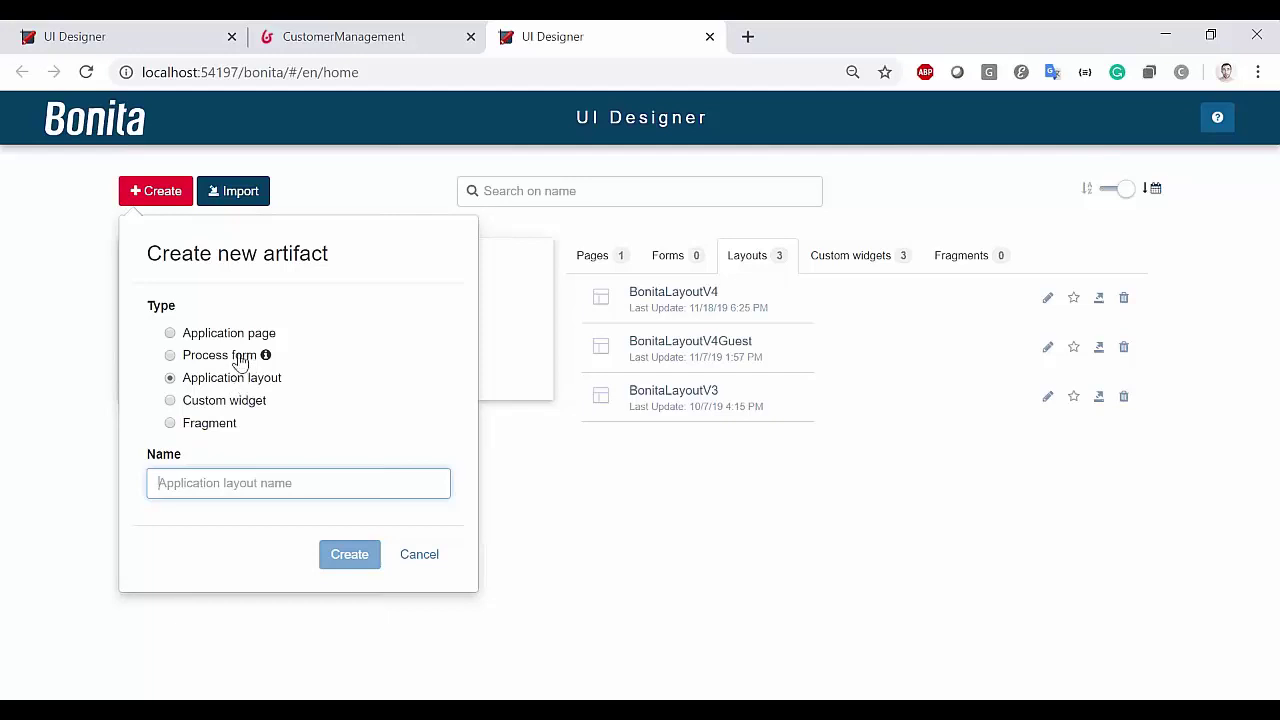
mouse_move(266, 355)
left_click(407, 563)
left_click(601, 263)
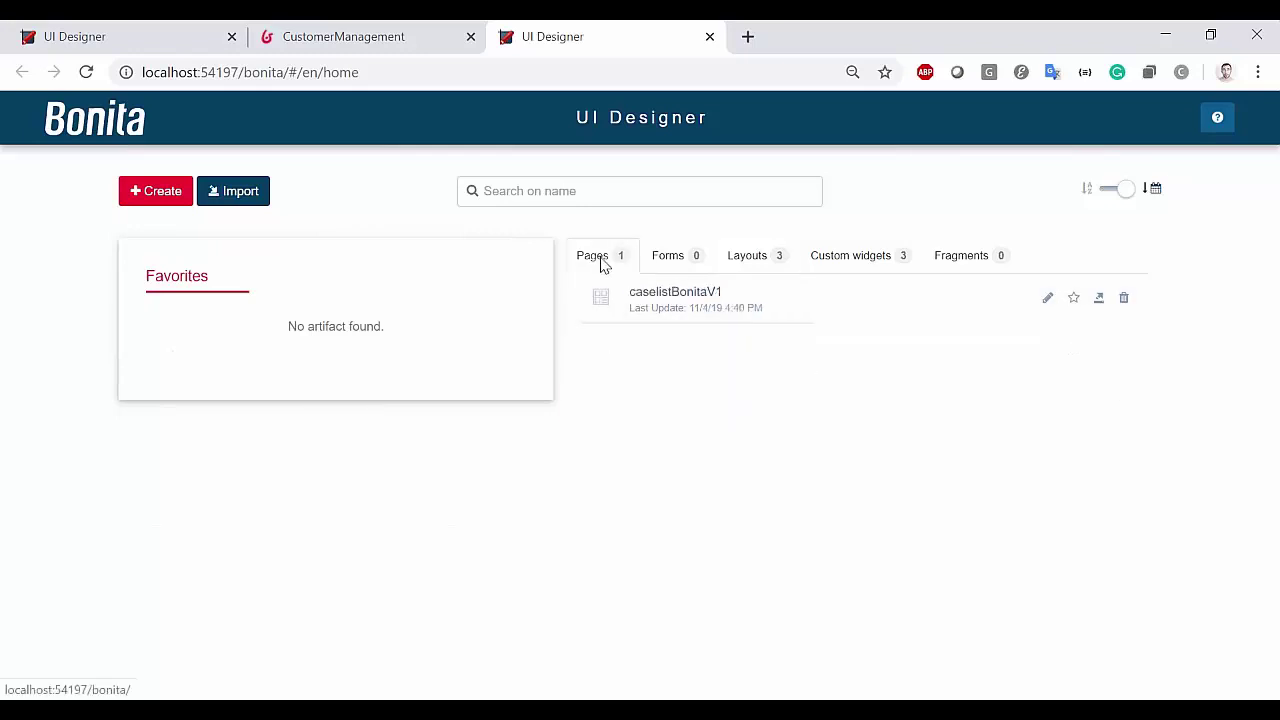
Open caselistBonitaV1 in the Page Editor and try placing a tabs container
left_click(680, 308)
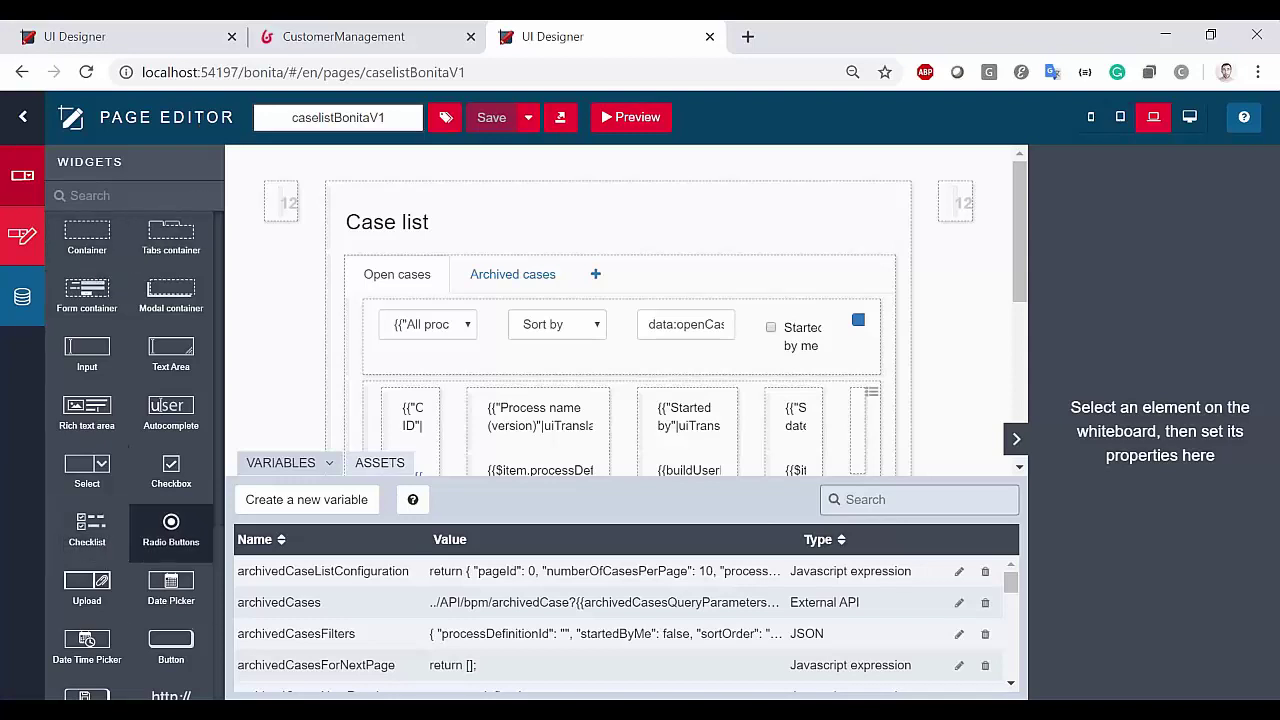
scroll(110, 495, "down", 3)
scroll(110, 495, "up", 3)
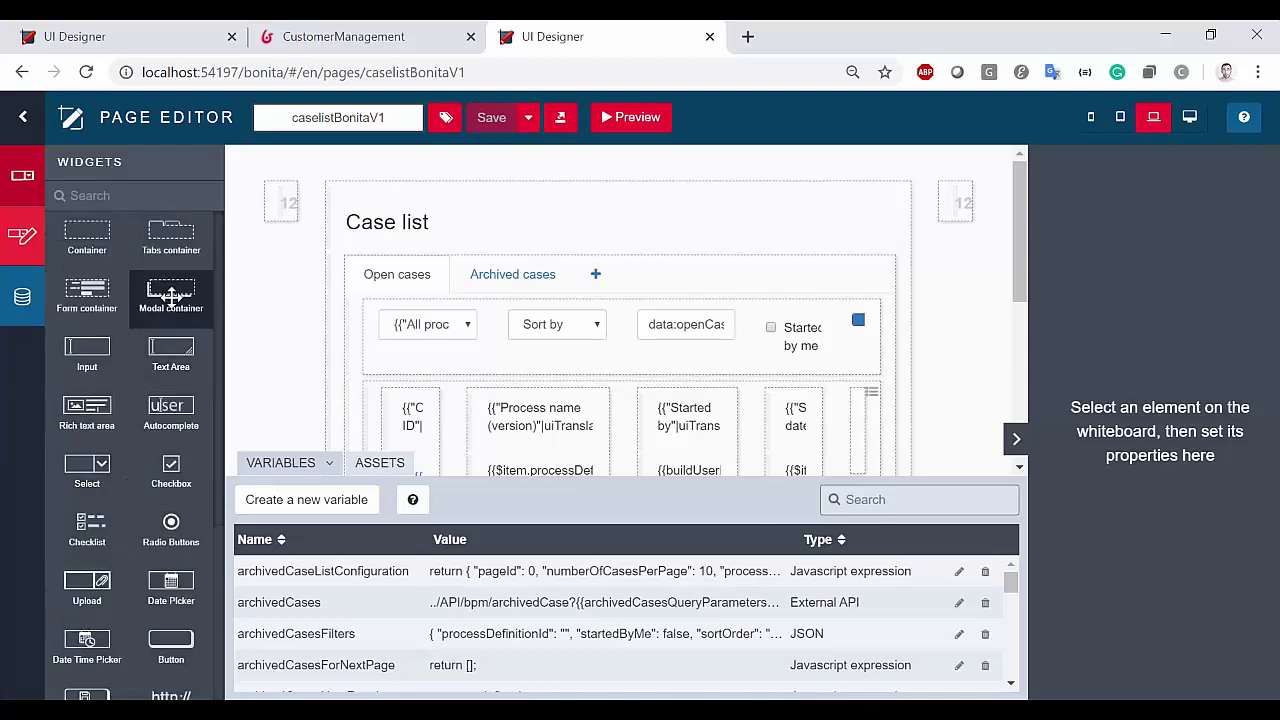
left_click_drag(186, 242, 177, 226)
Inspect the title, tabs, filter input, Started by container and date text, then start a new page variable
left_click(626, 222)
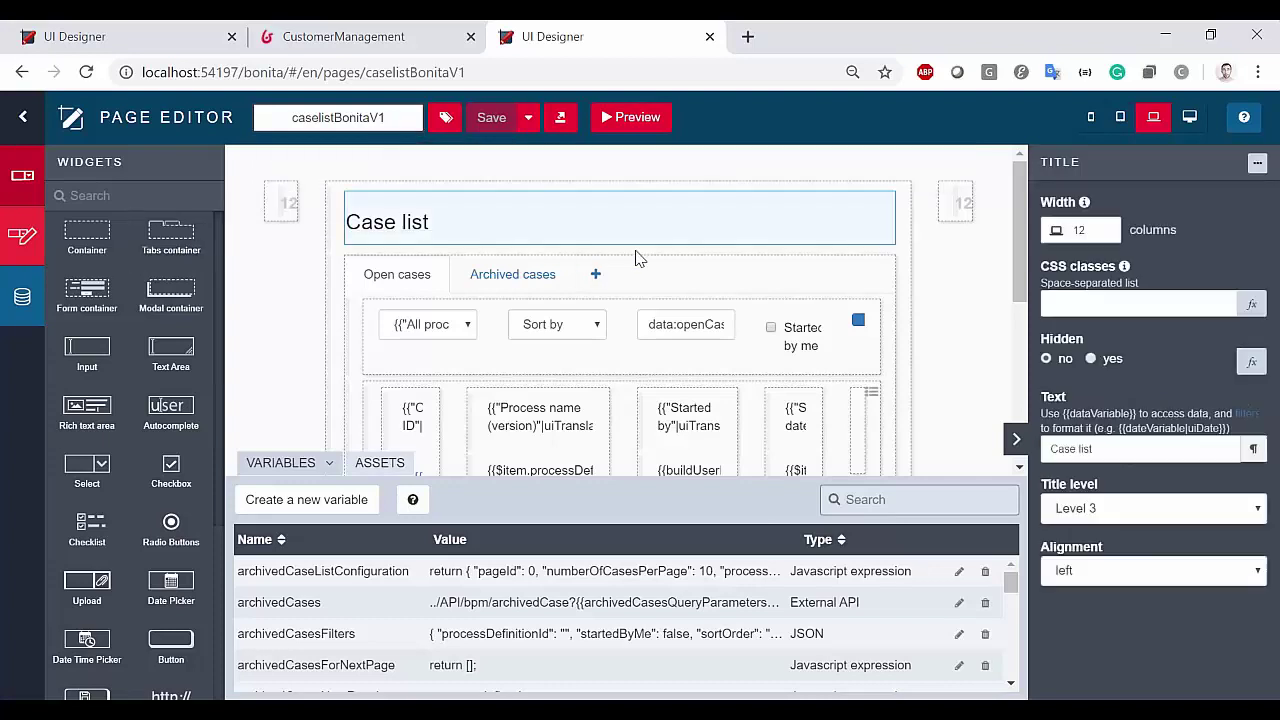
left_click(656, 282)
left_click(675, 343)
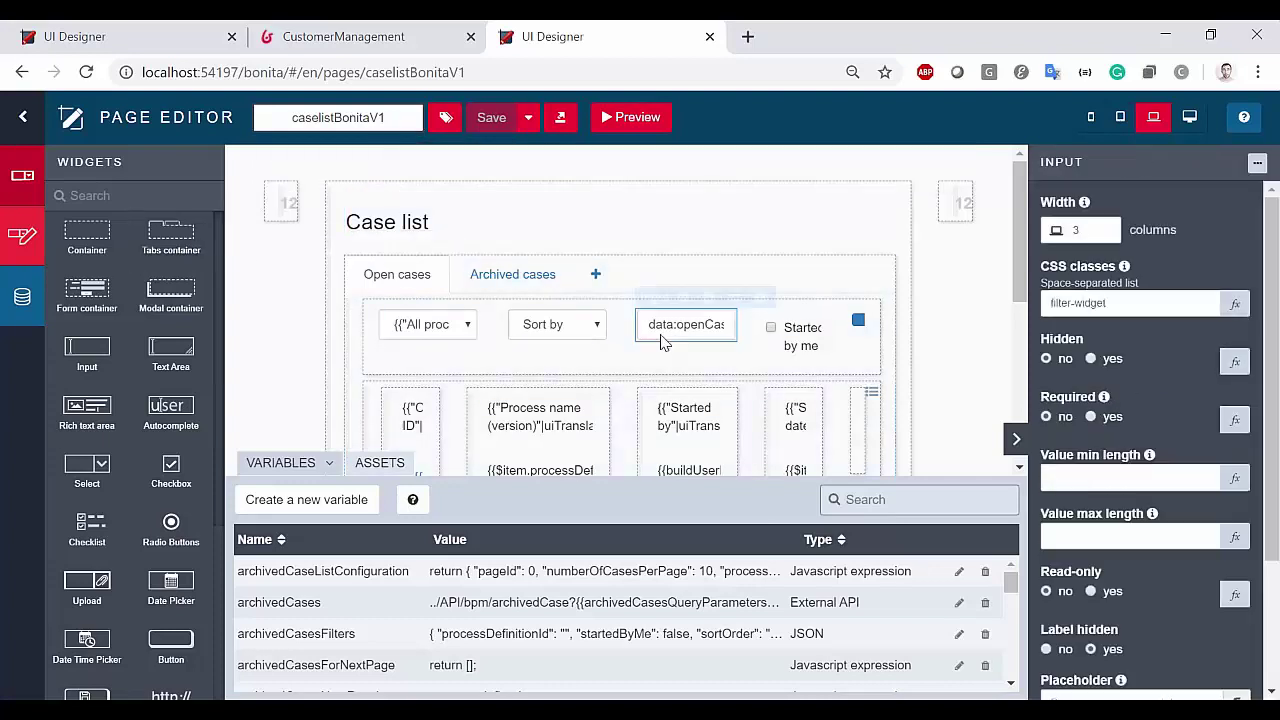
left_click(700, 420)
scroll(980, 212, "down", 2)
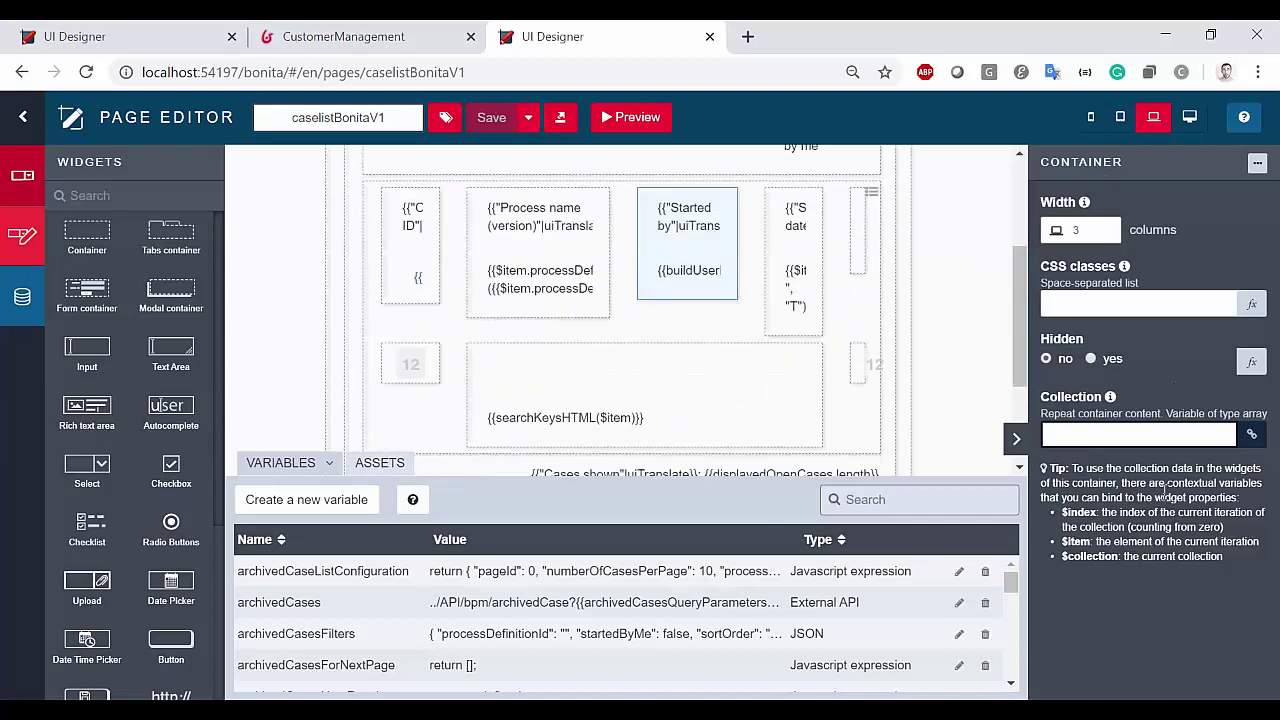
left_click(795, 297)
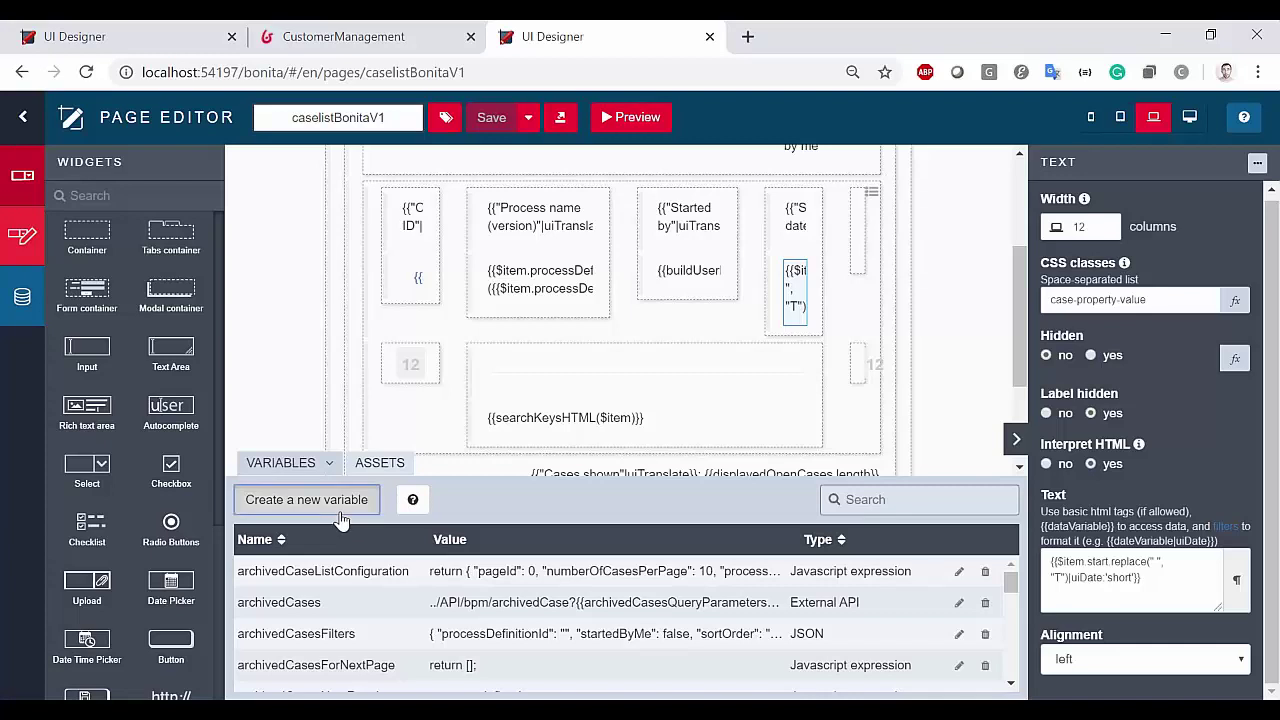
left_click(373, 496)
left_click(635, 294)
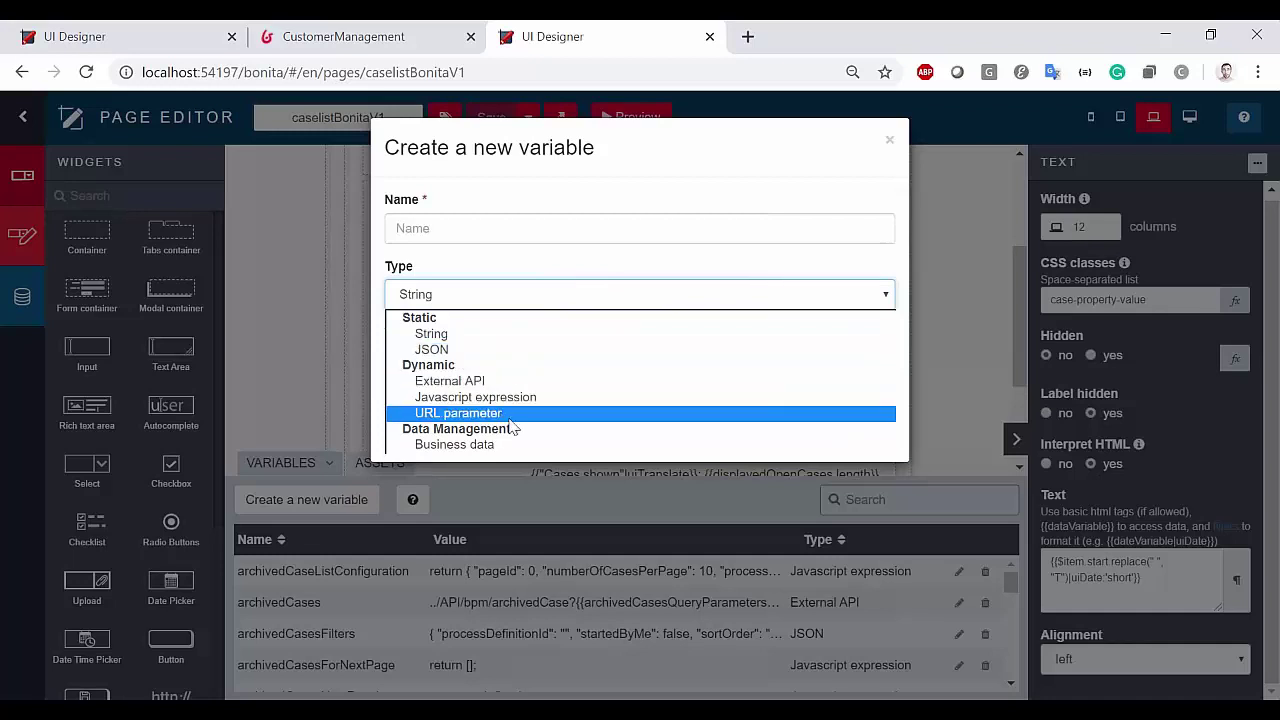
Discard the new variable and start adding an asset from the enlarged assets panel
left_click(500, 263)
left_click(870, 428)
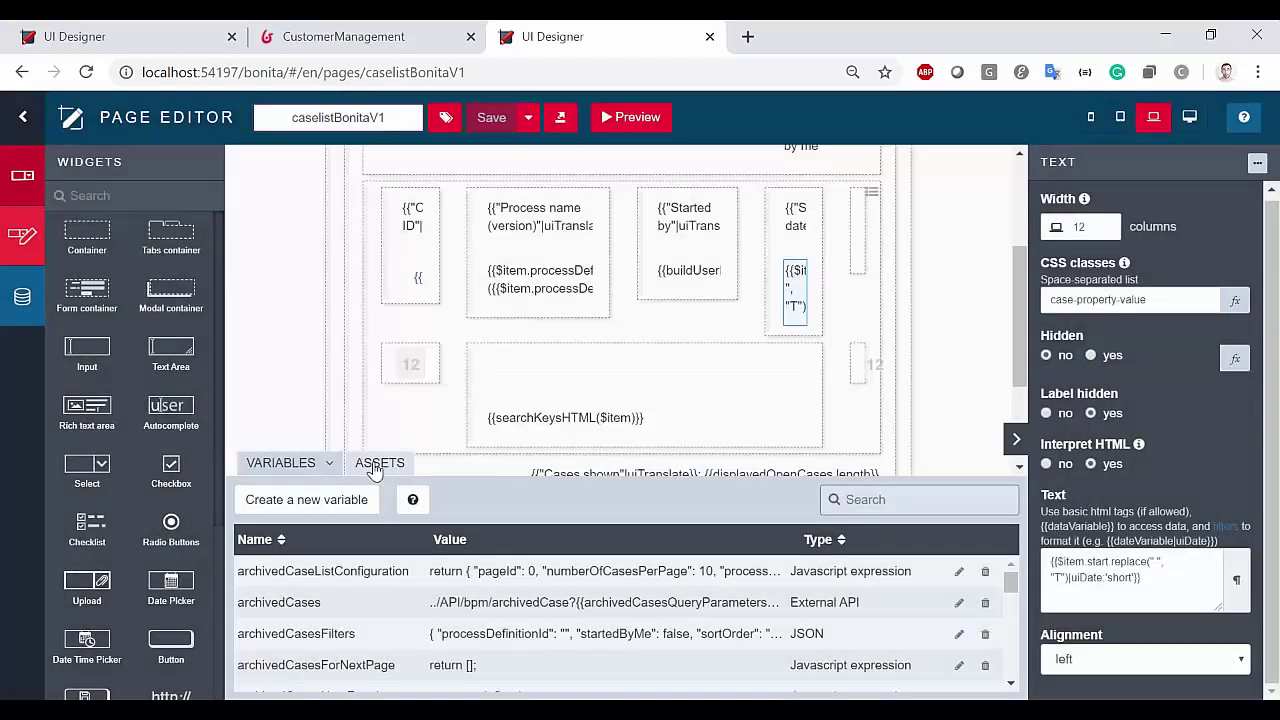
left_click(370, 468)
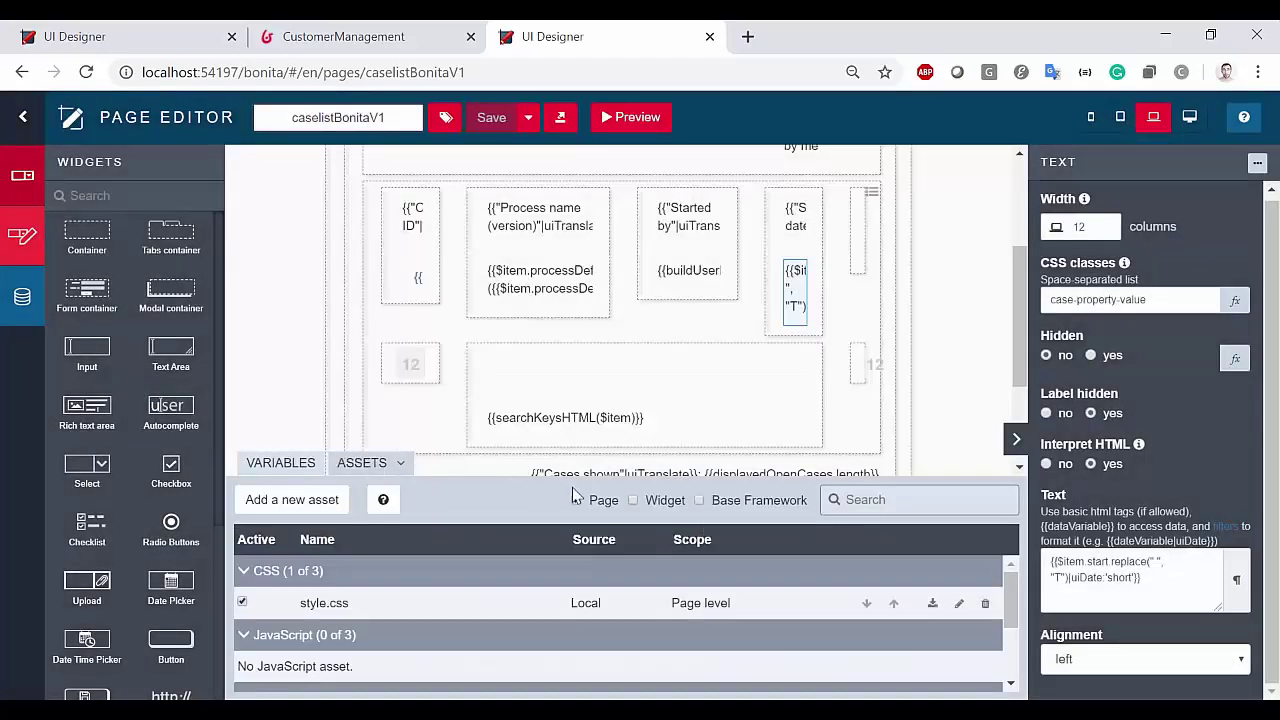
left_click_drag(546, 476, 531, 322)
left_click(292, 351)
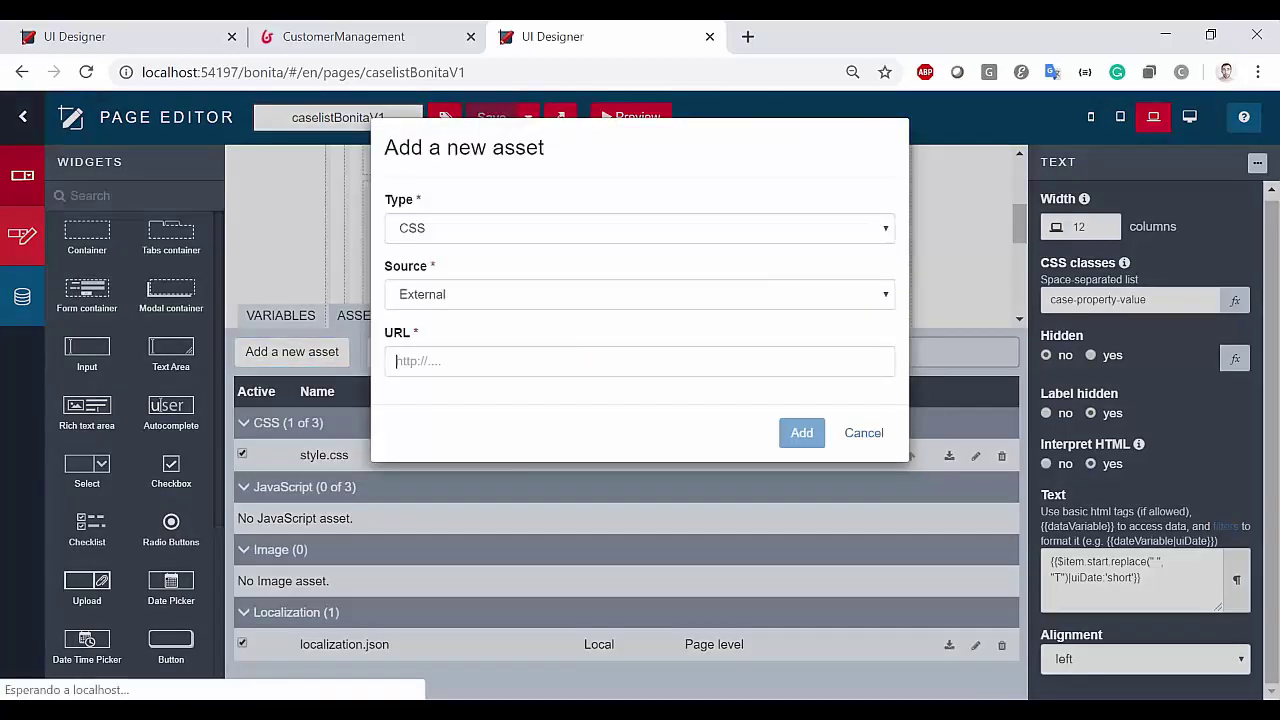
Set the new asset's type to CSS and its source to Local
left_click(470, 232)
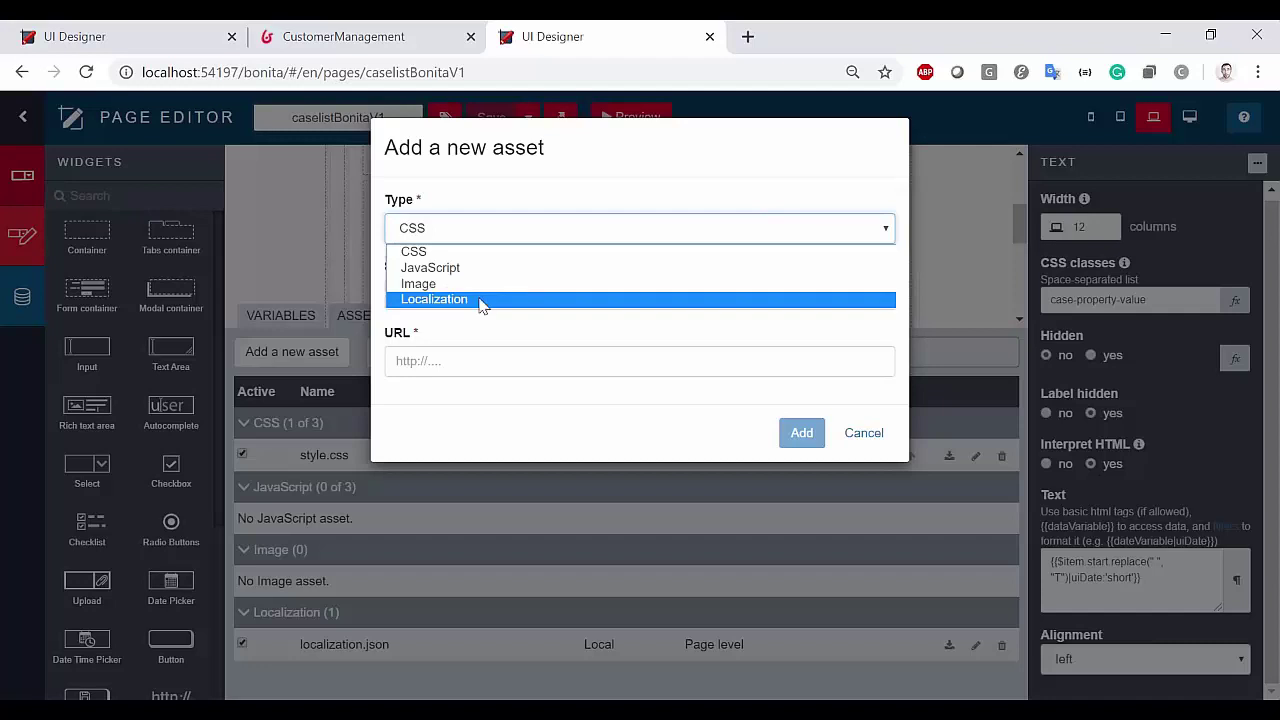
left_click(605, 190)
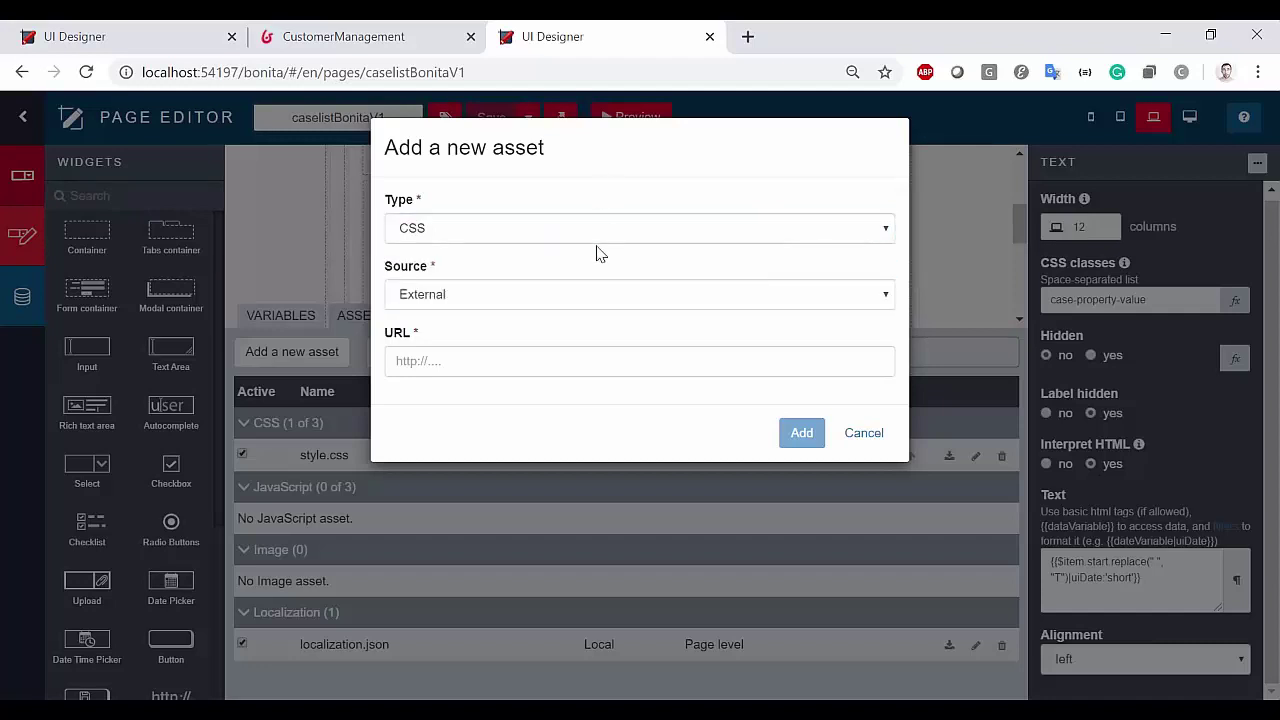
left_click(531, 304)
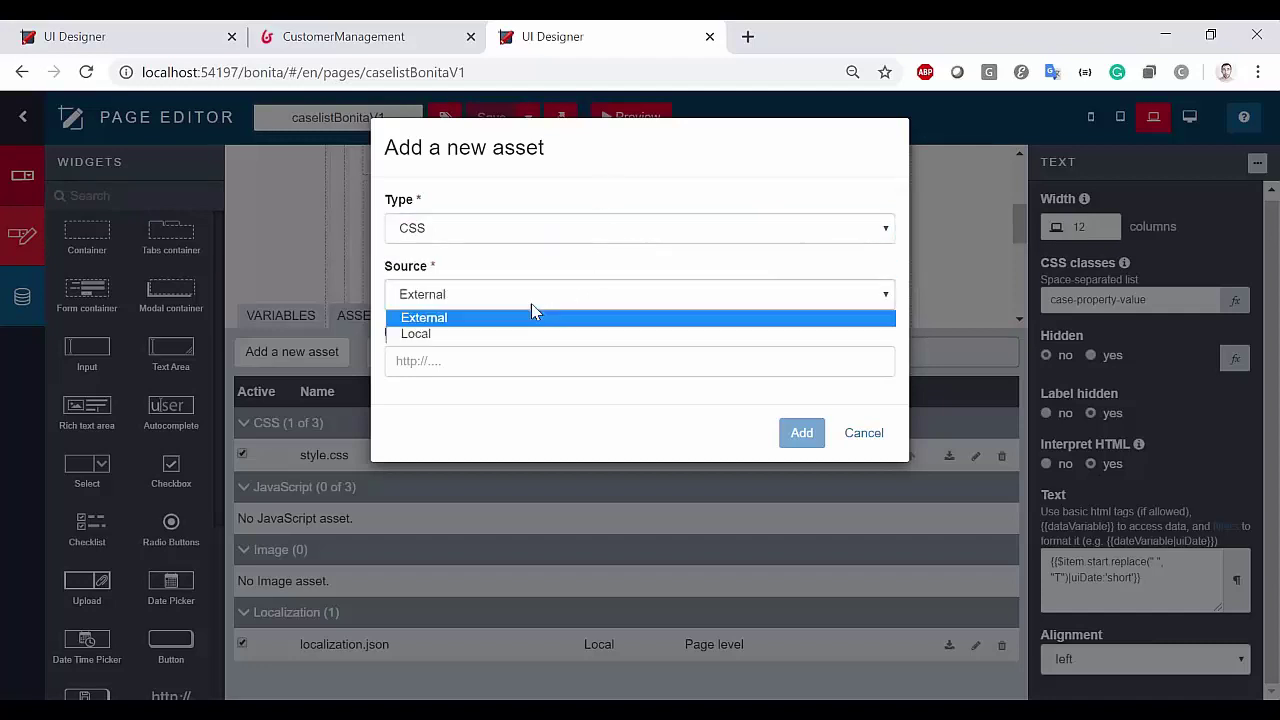
left_click(445, 334)
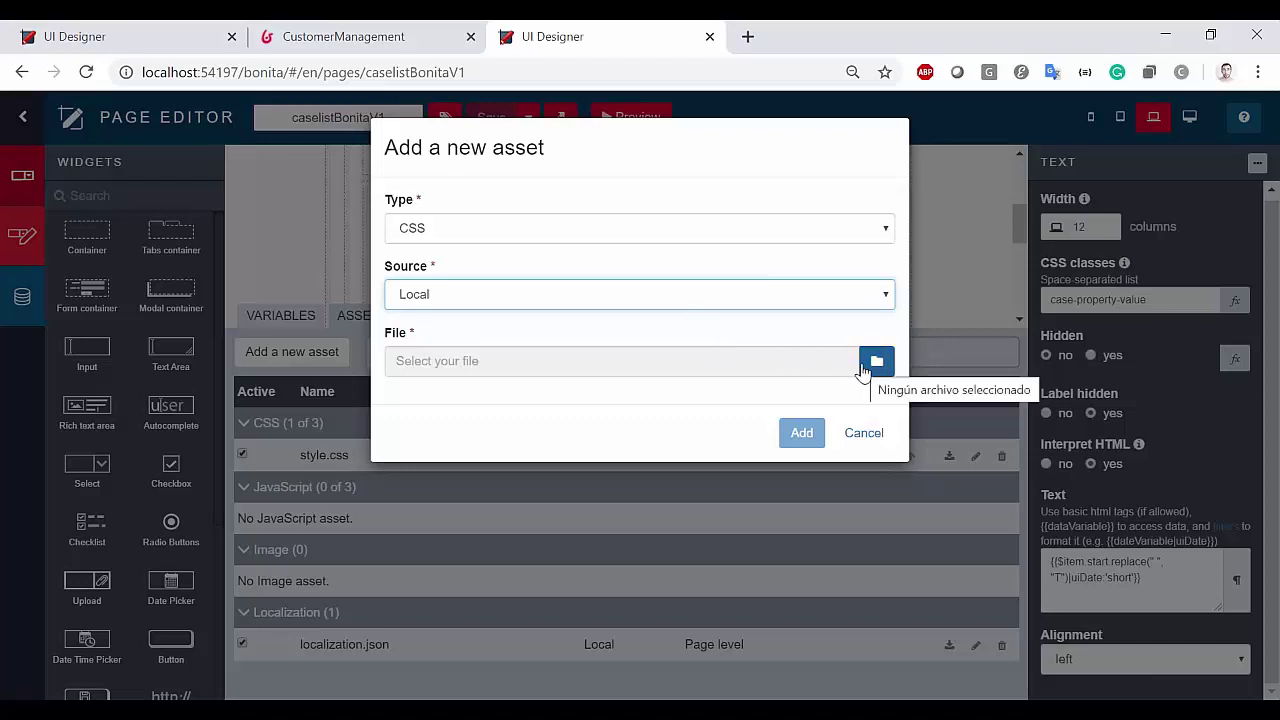
left_click(580, 225)
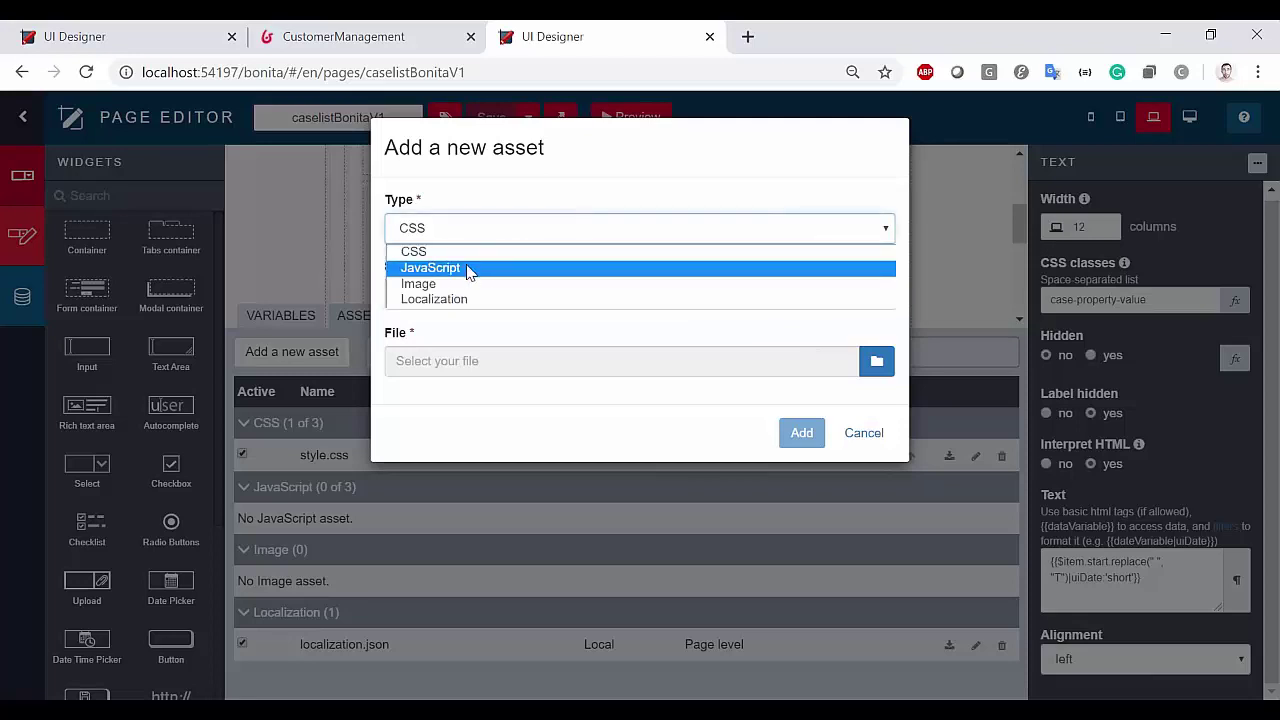
left_click(586, 197)
left_click(490, 230)
left_click(624, 205)
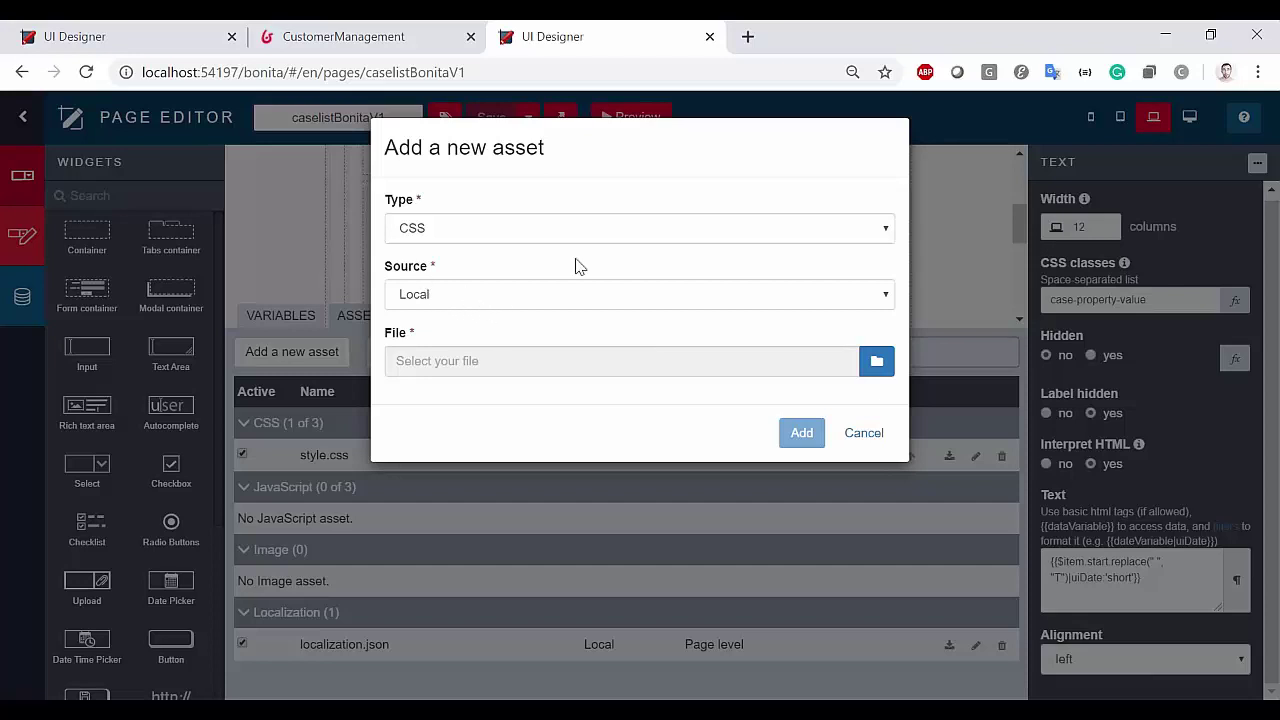
Discard the new asset and open style.css for editing from the assets list
left_click(852, 437)
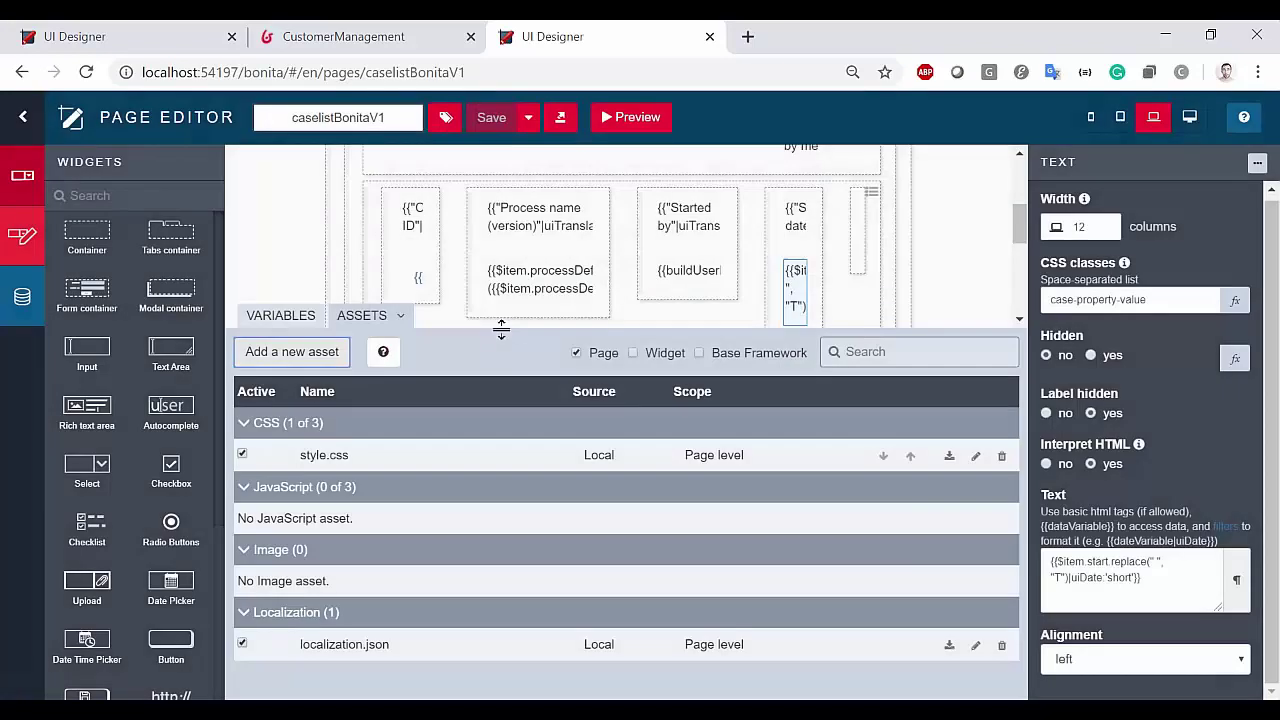
left_click_drag(500, 330, 503, 266)
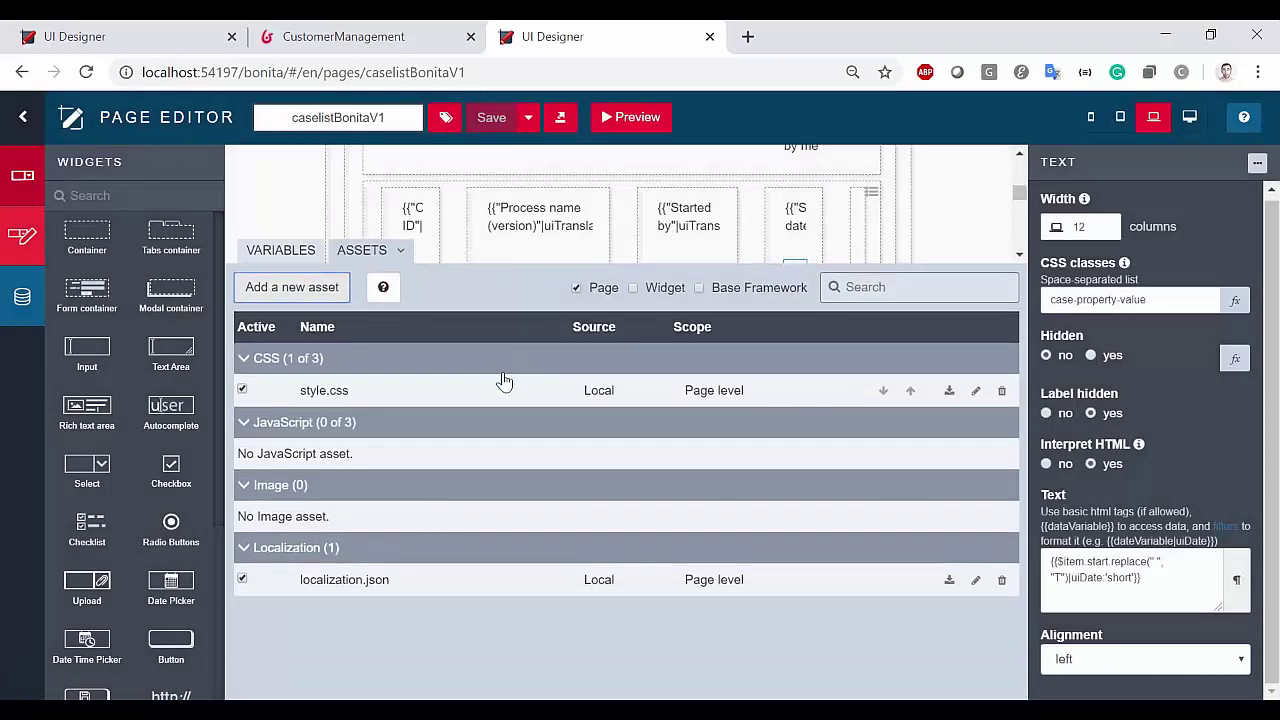
left_click_drag(306, 390, 362, 401)
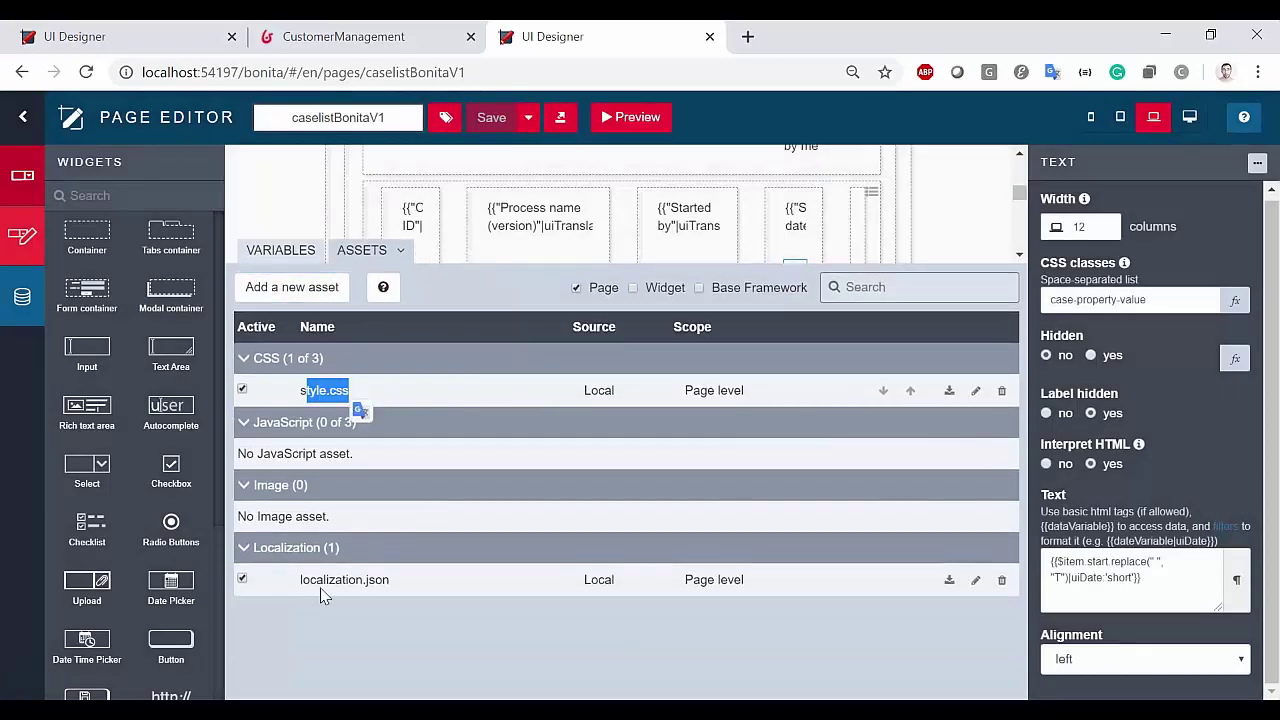
left_click_drag(316, 582, 383, 580)
left_click(423, 580)
left_click_drag(300, 390, 358, 394)
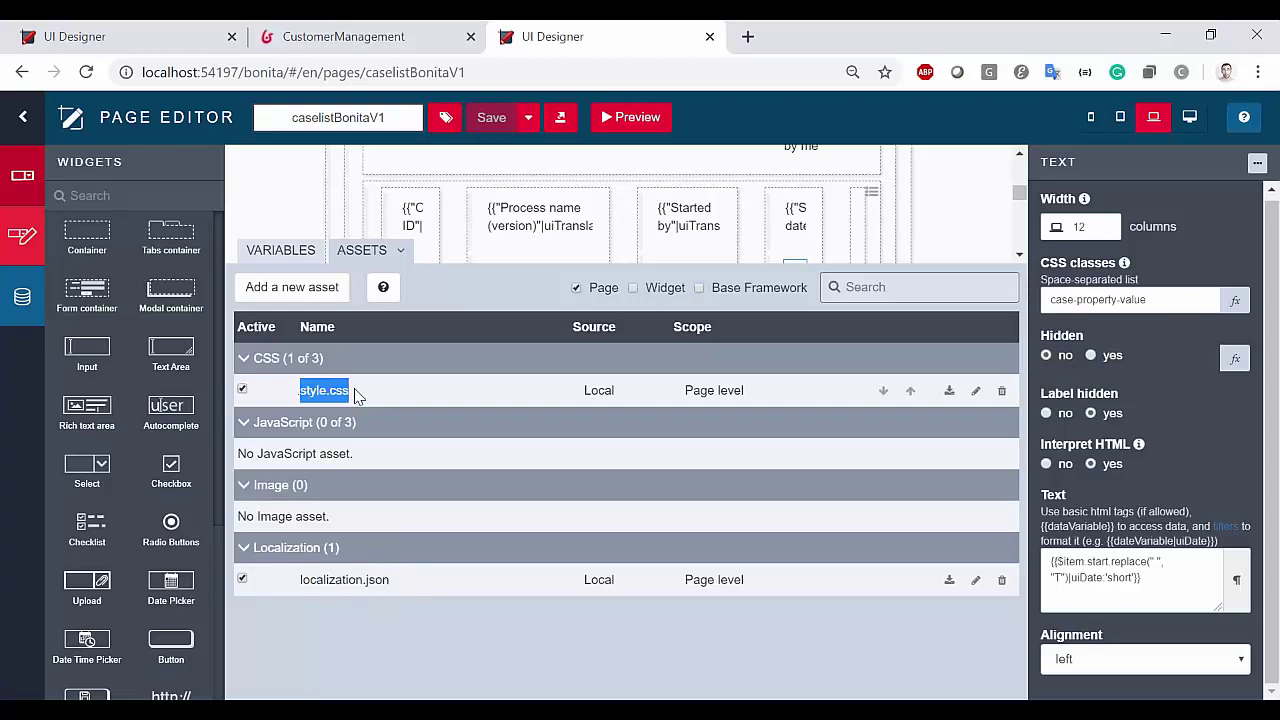
left_click(421, 398)
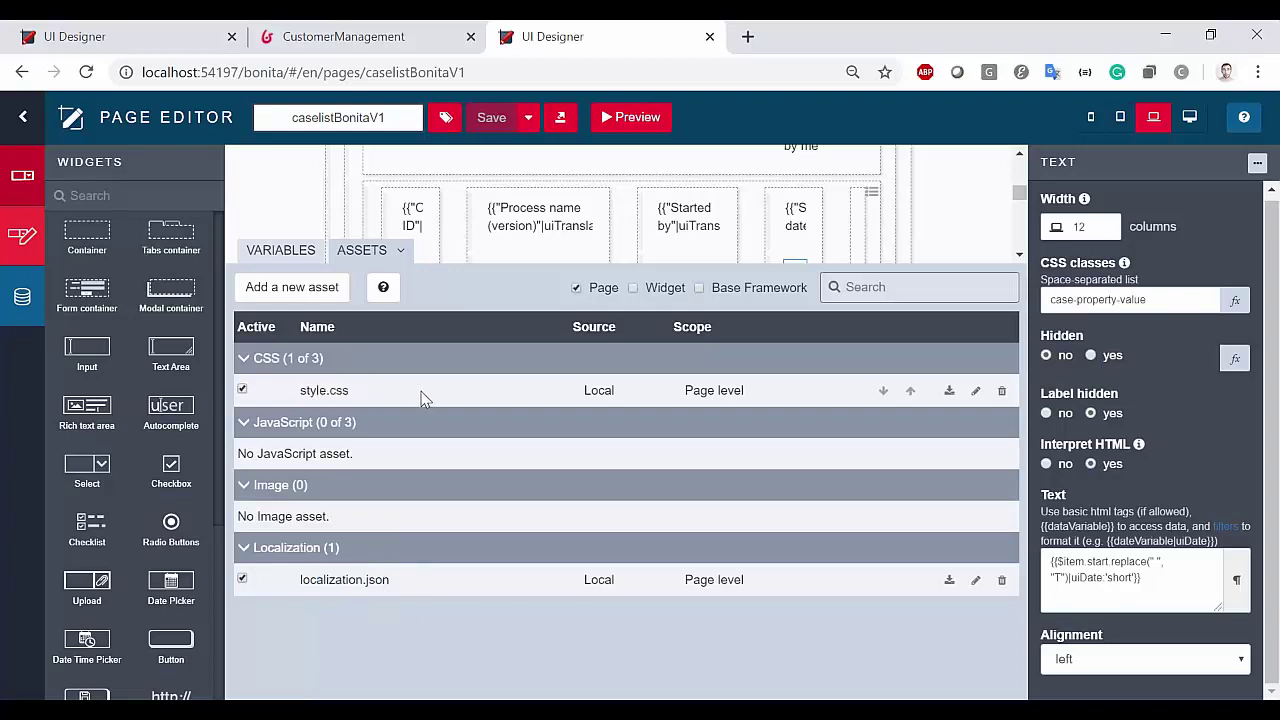
left_click(974, 392)
Append the rule .mt28{margin-top:28px;} to the end of style.css, save and close it
left_click(334, 337)
scroll(509, 455, "down", 10)
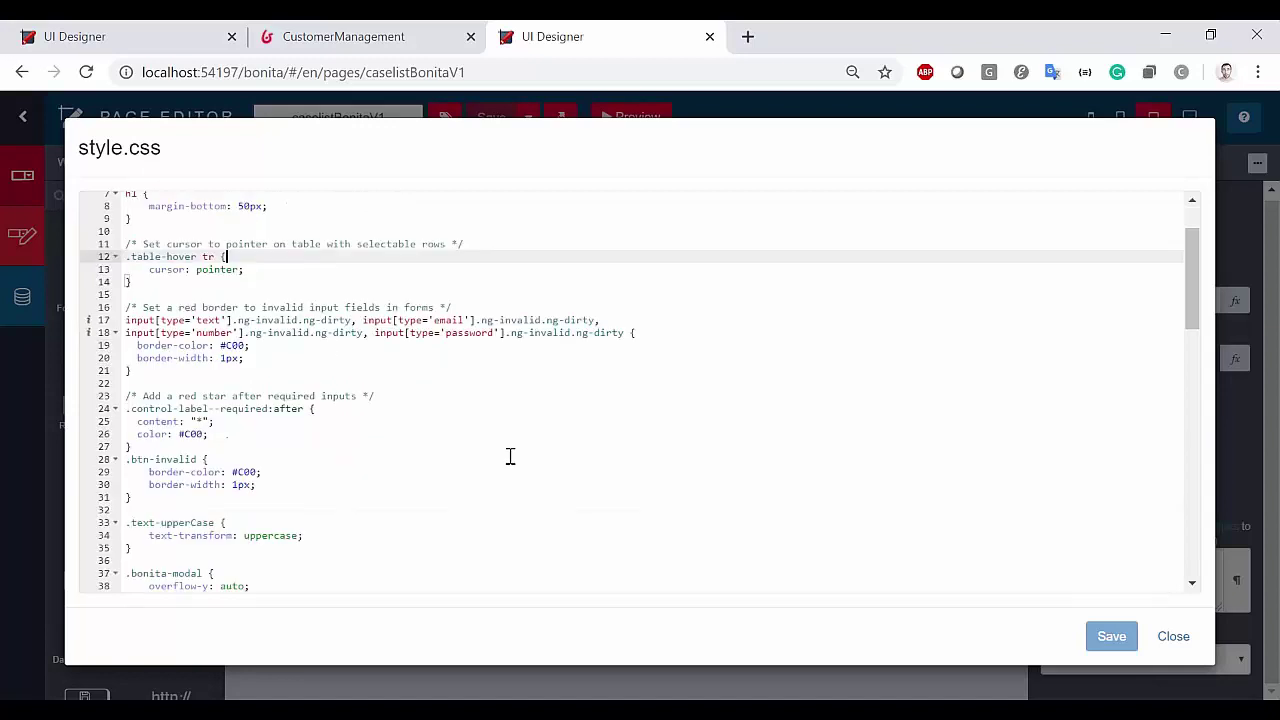
scroll(510, 456, "down", 3)
left_click(240, 585)
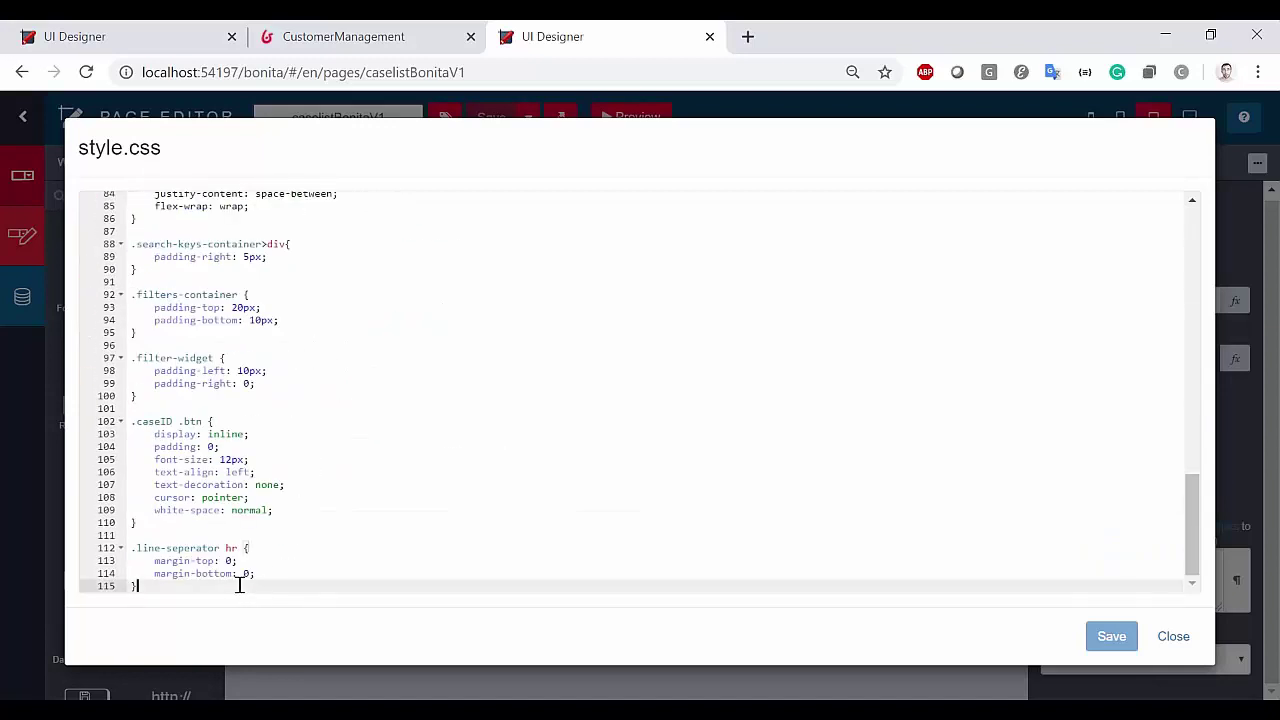
key("Return")
key("Return")
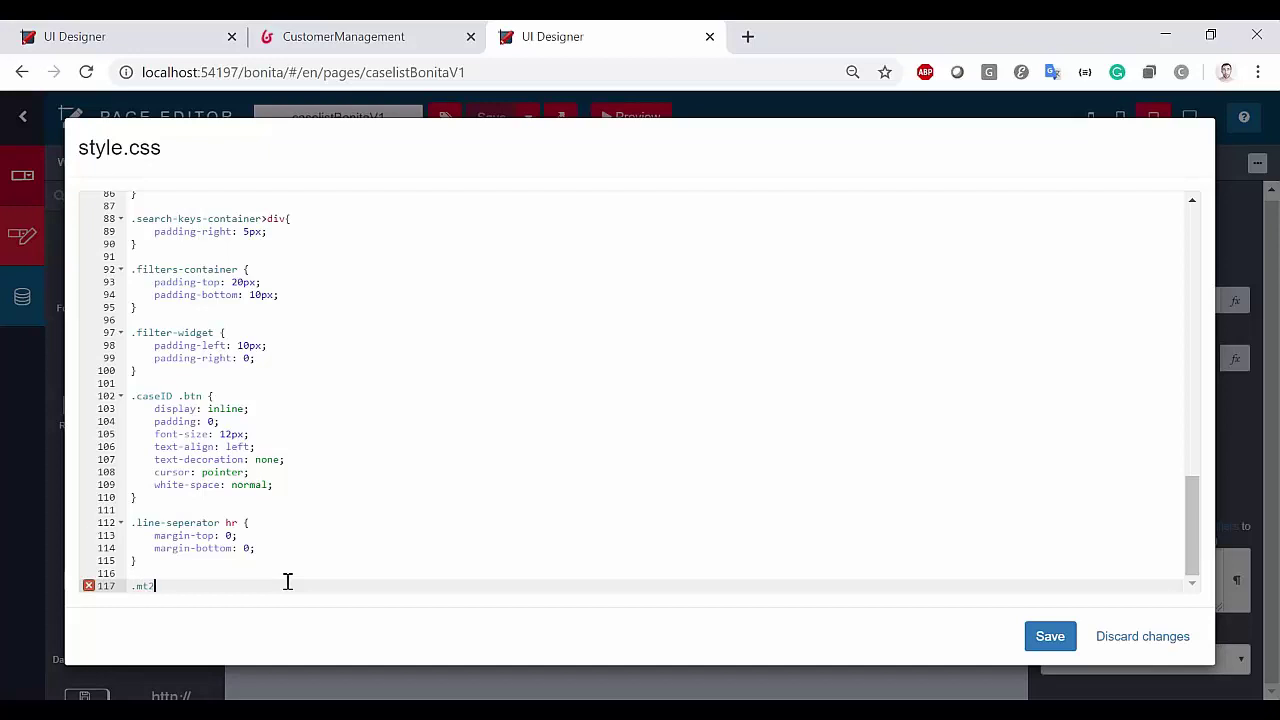
type(".mt28{margin-top:28px;")
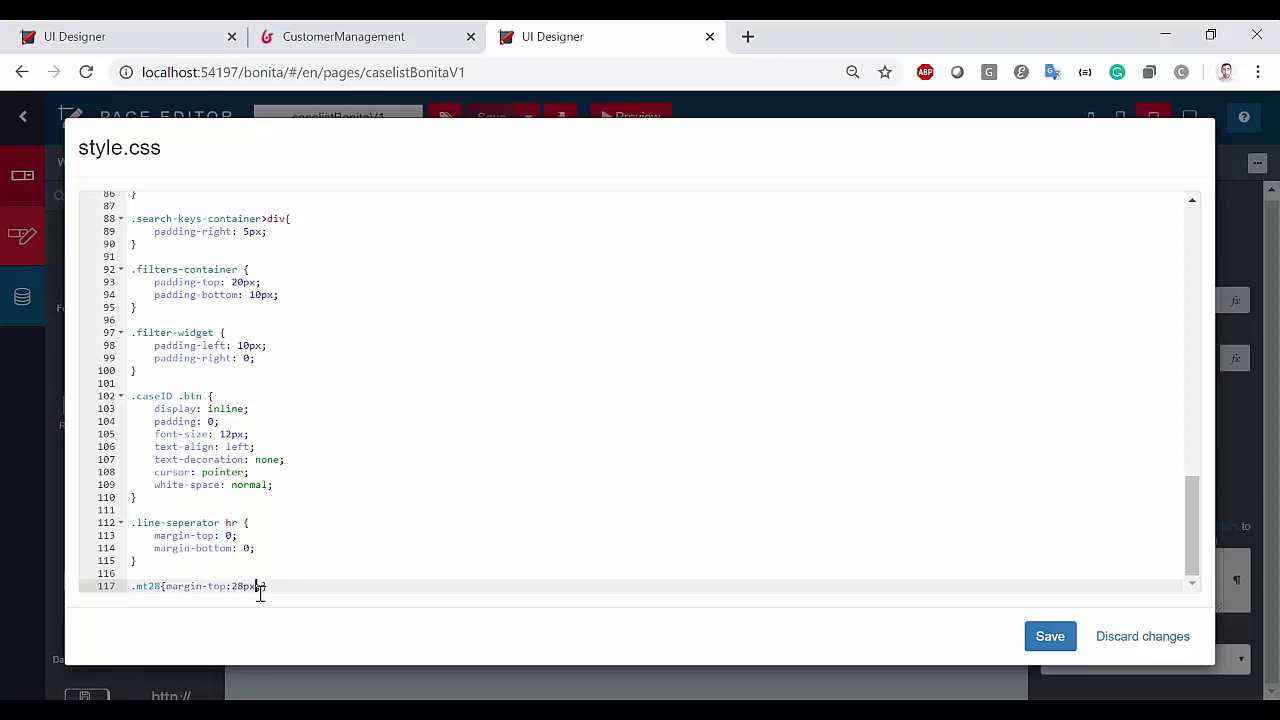
double_click(150, 586)
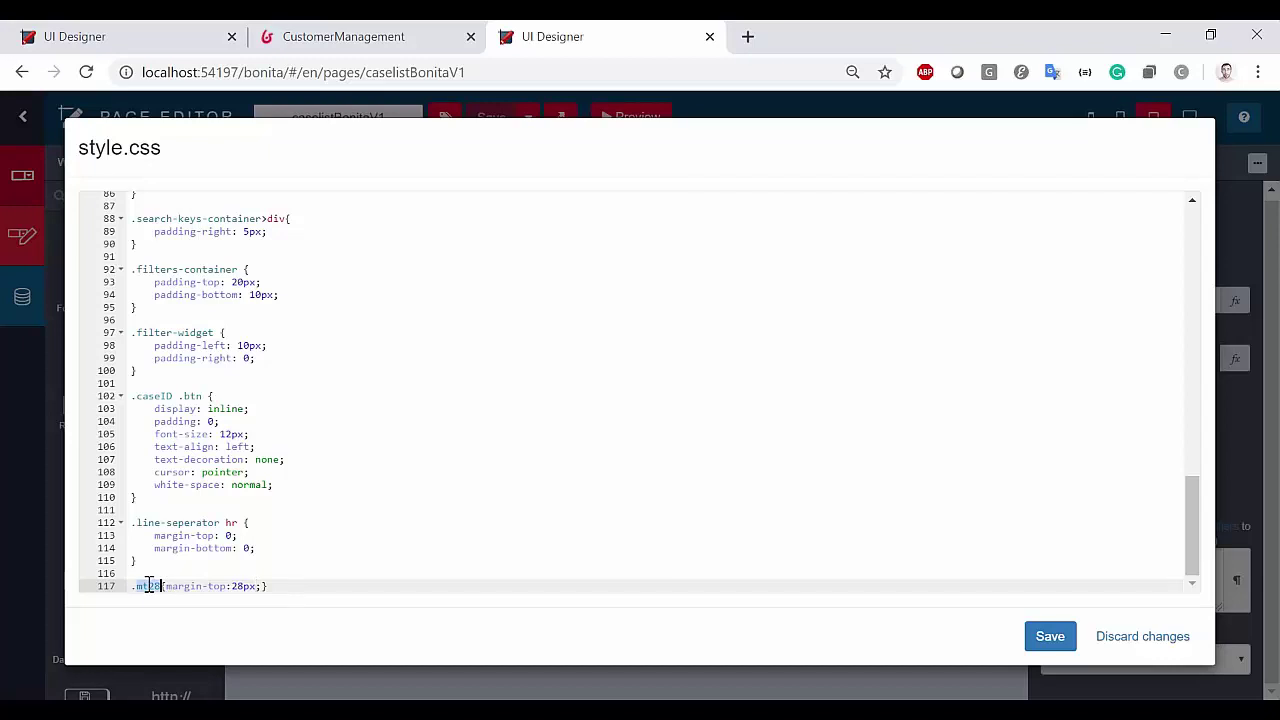
left_click(305, 585)
left_click(1050, 636)
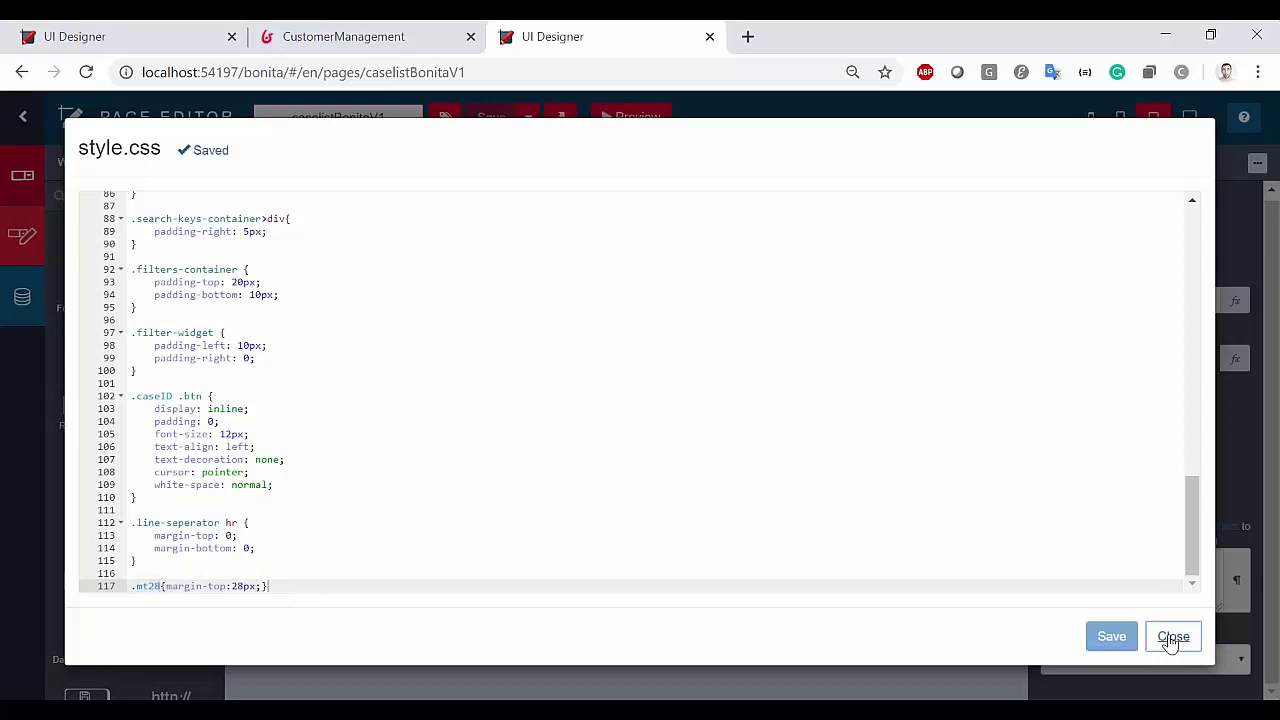
left_click(1172, 638)
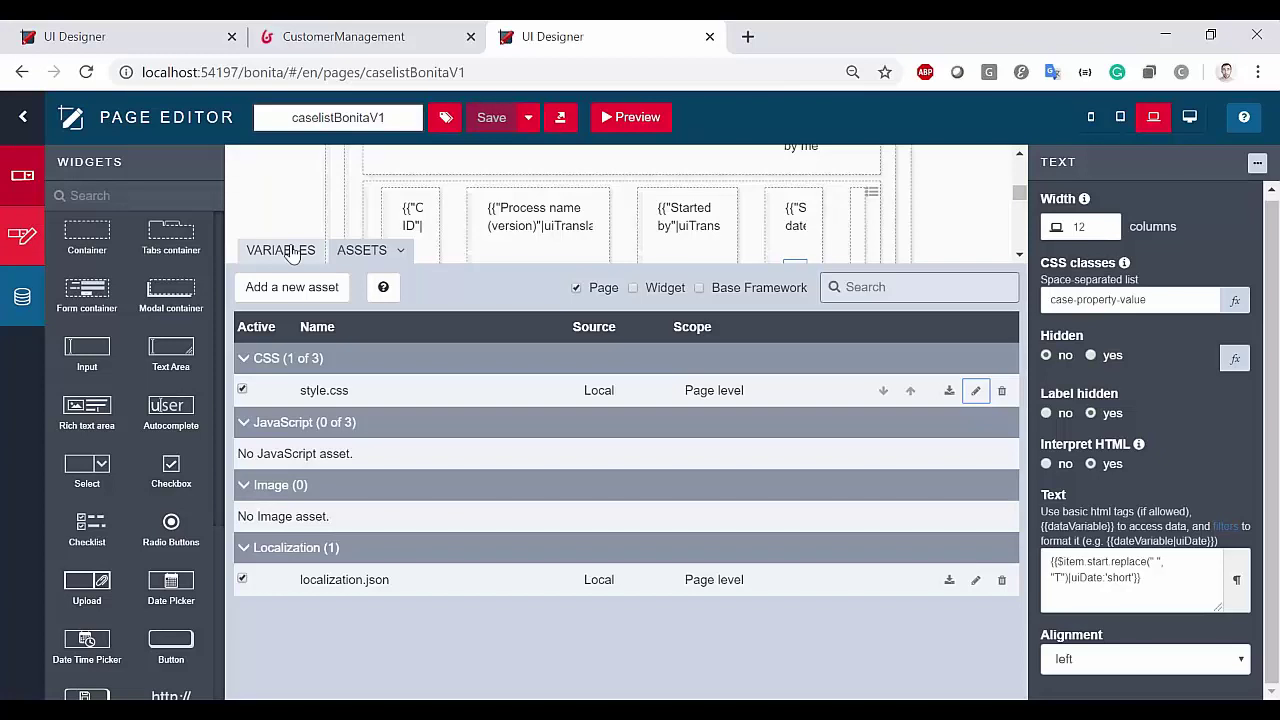
double_click(330, 580)
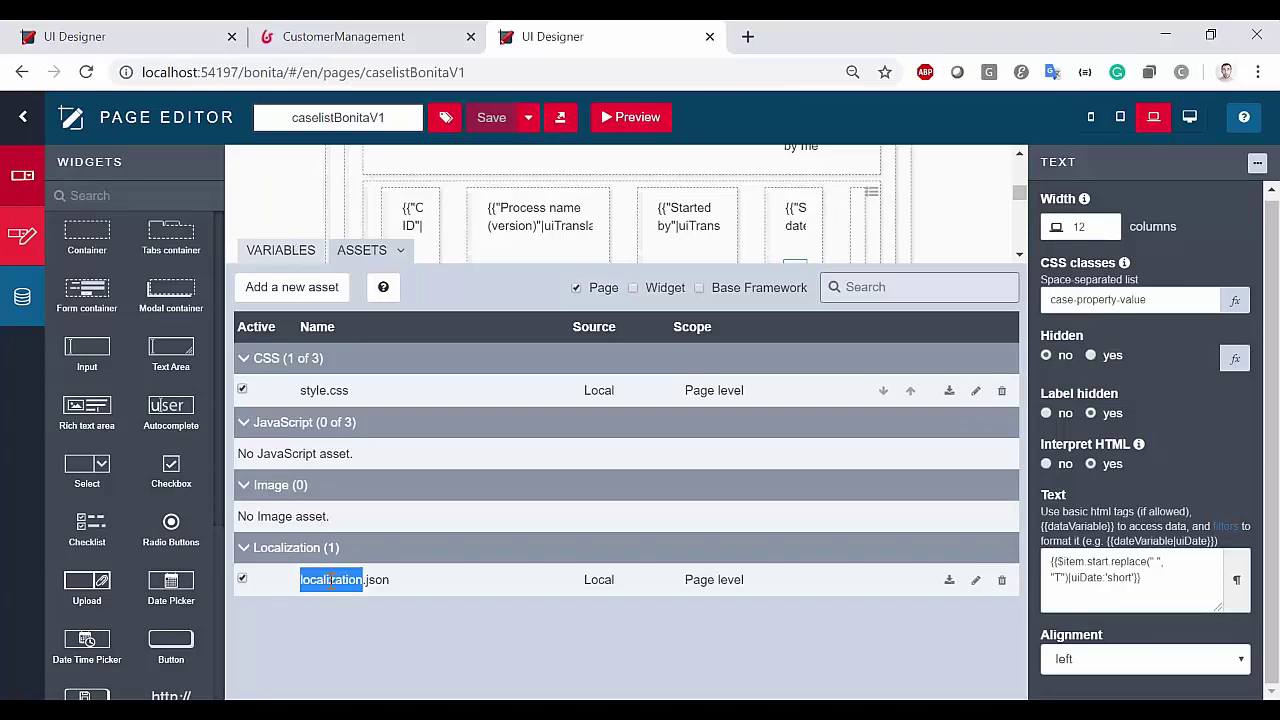
left_click(495, 590)
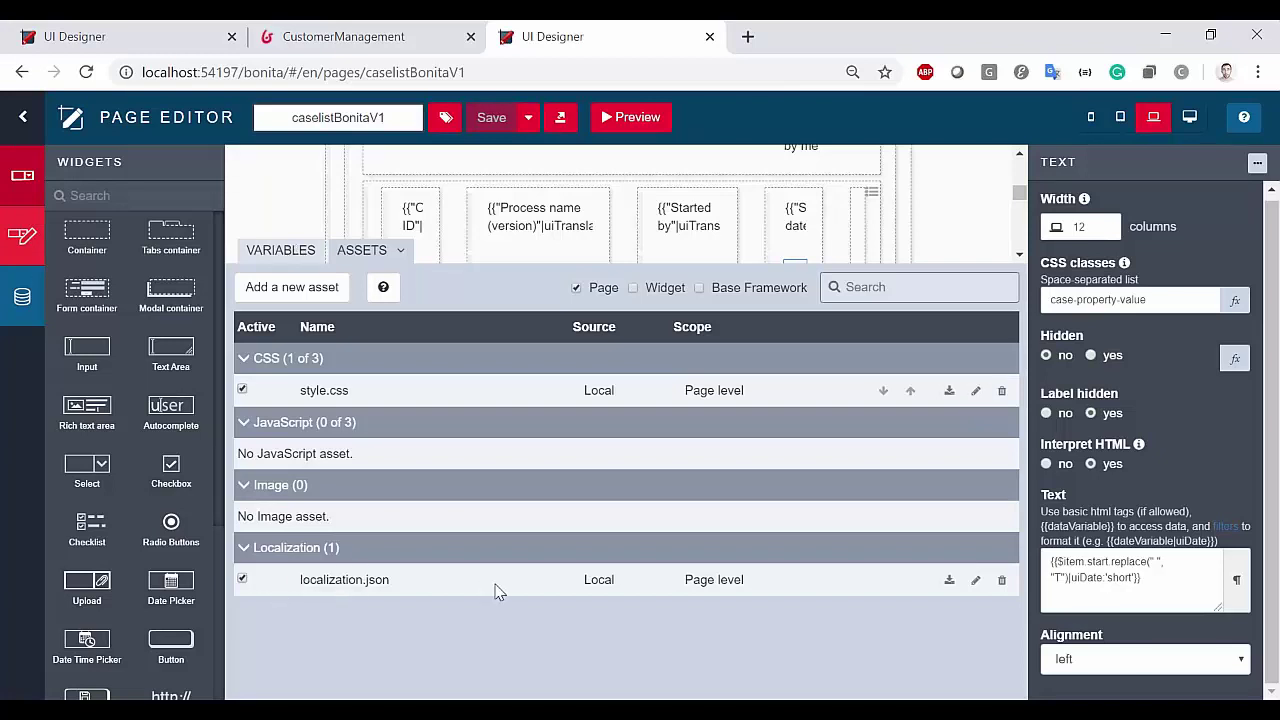
left_click(976, 581)
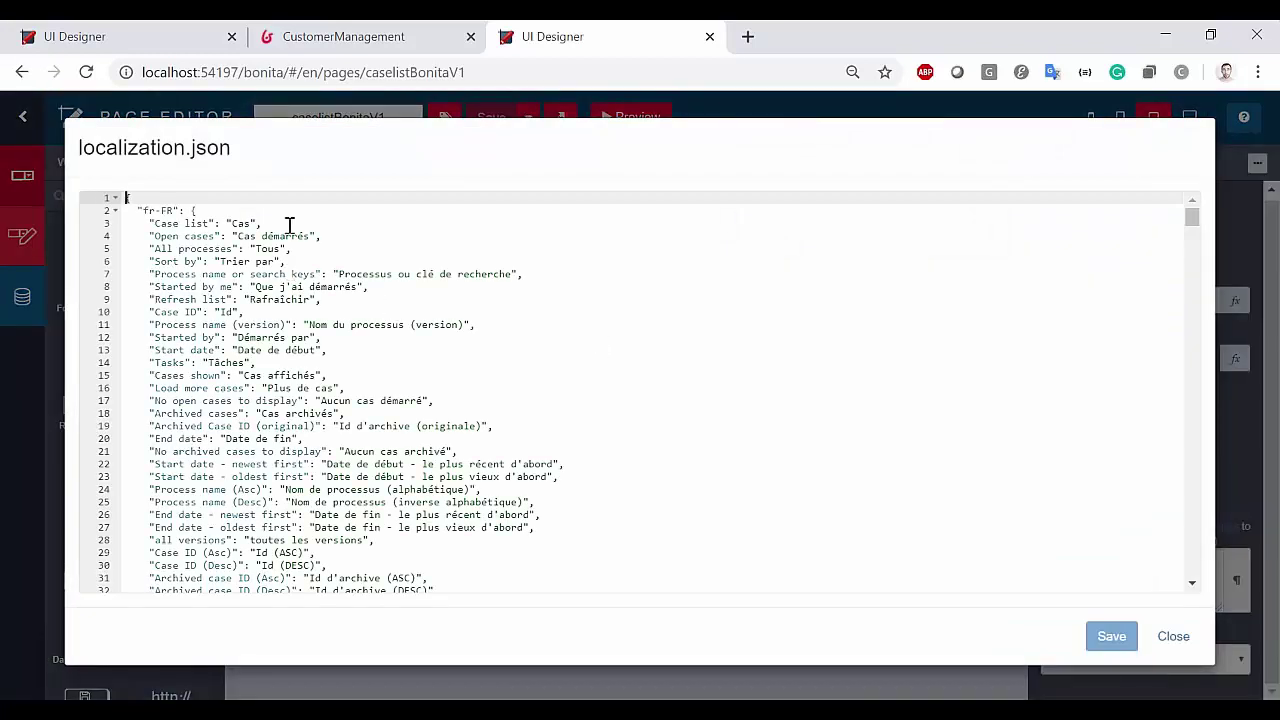
left_click(290, 224)
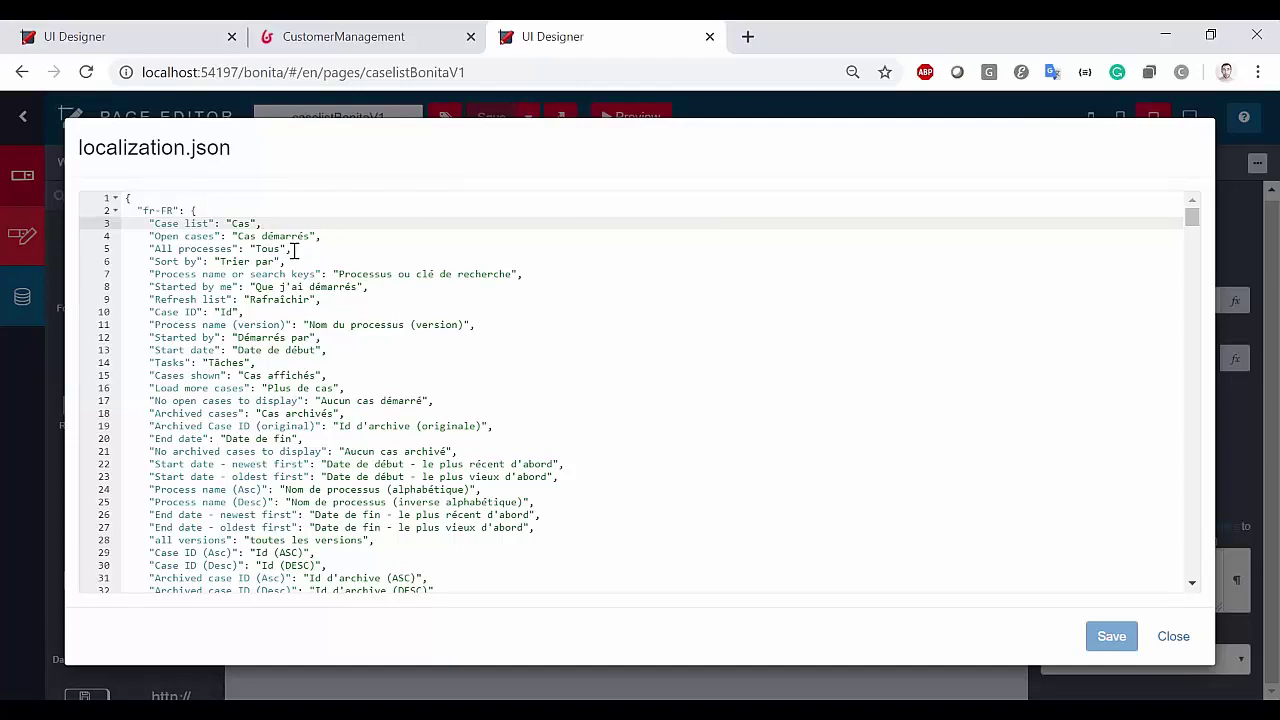
left_click_drag(143, 209, 173, 210)
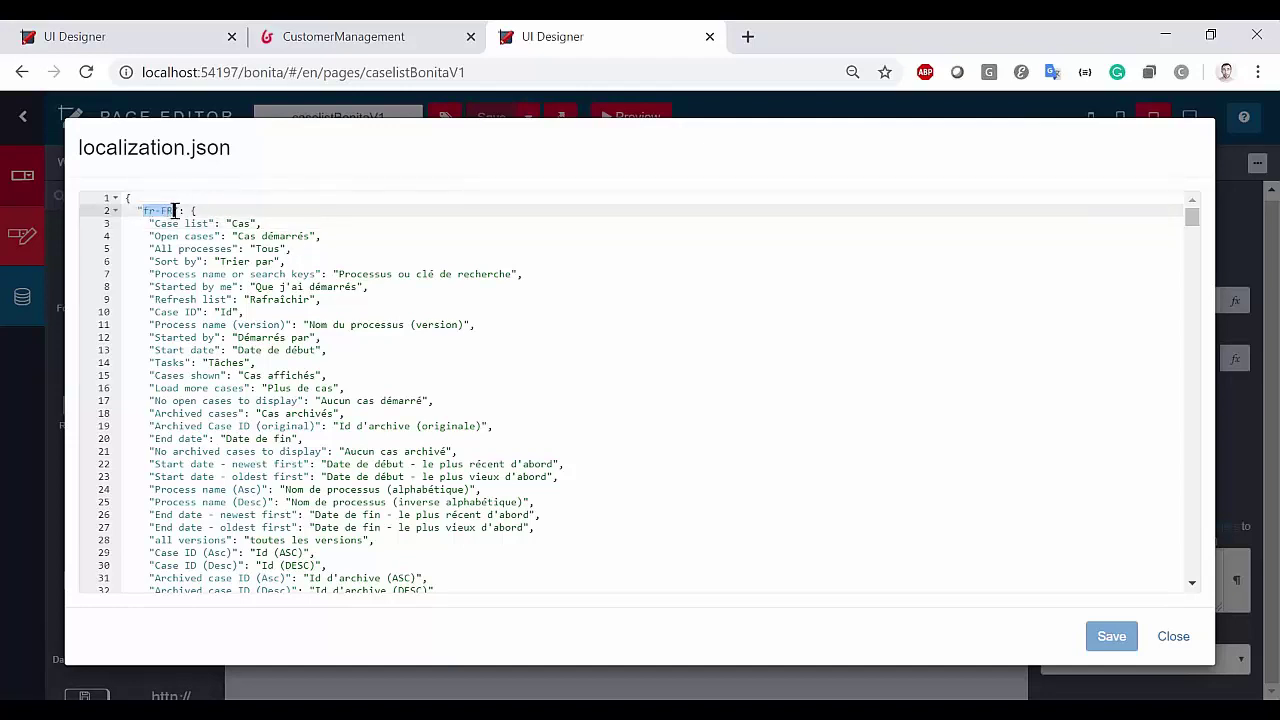
left_click(192, 224)
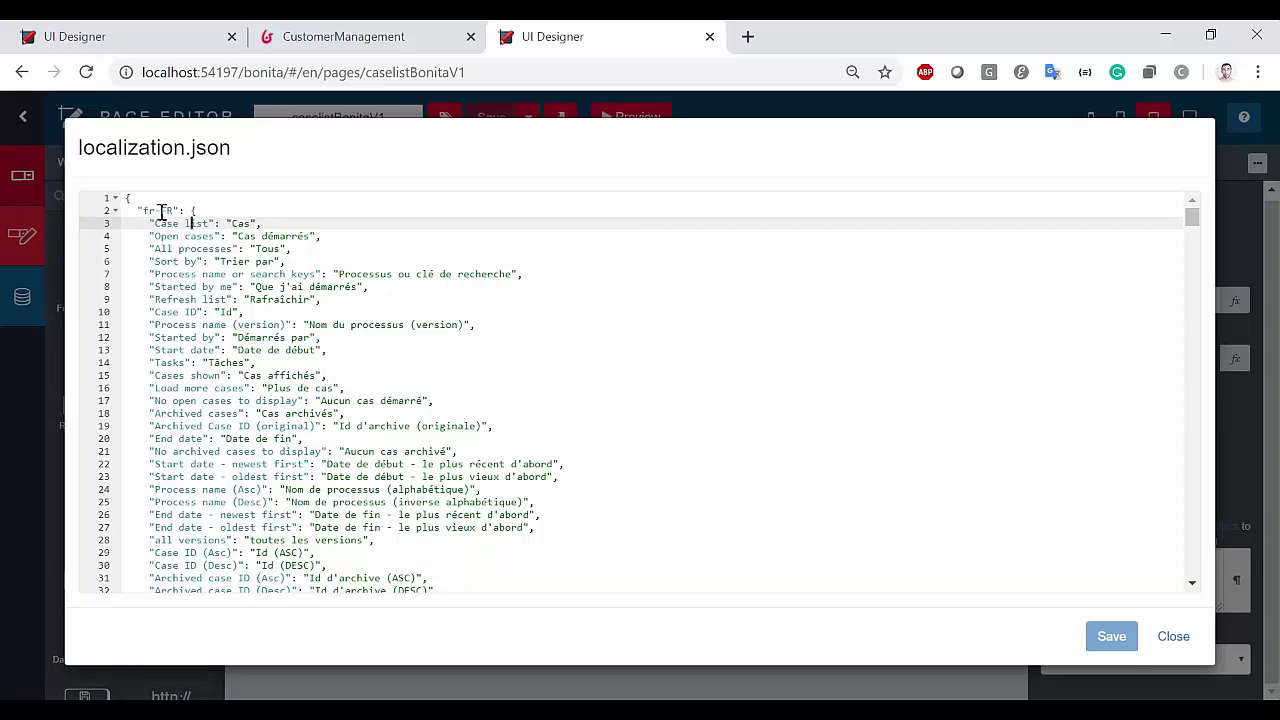
left_click(147, 212)
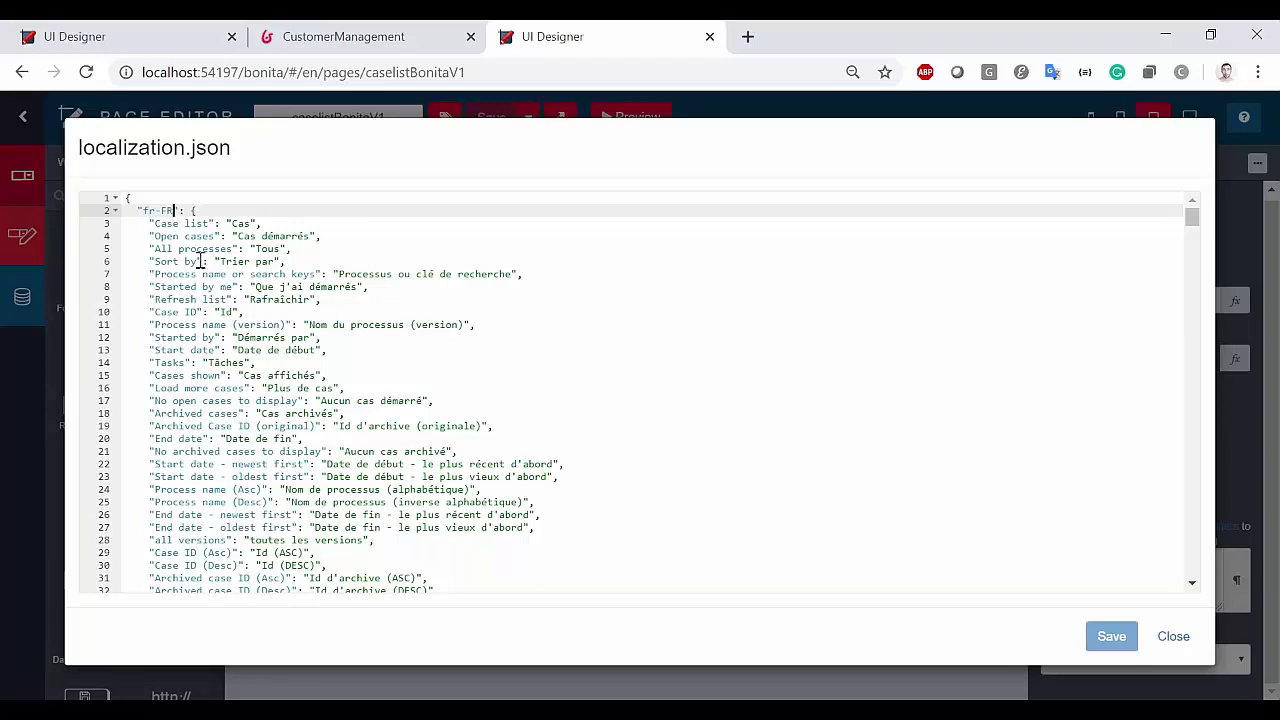
double_click(167, 224)
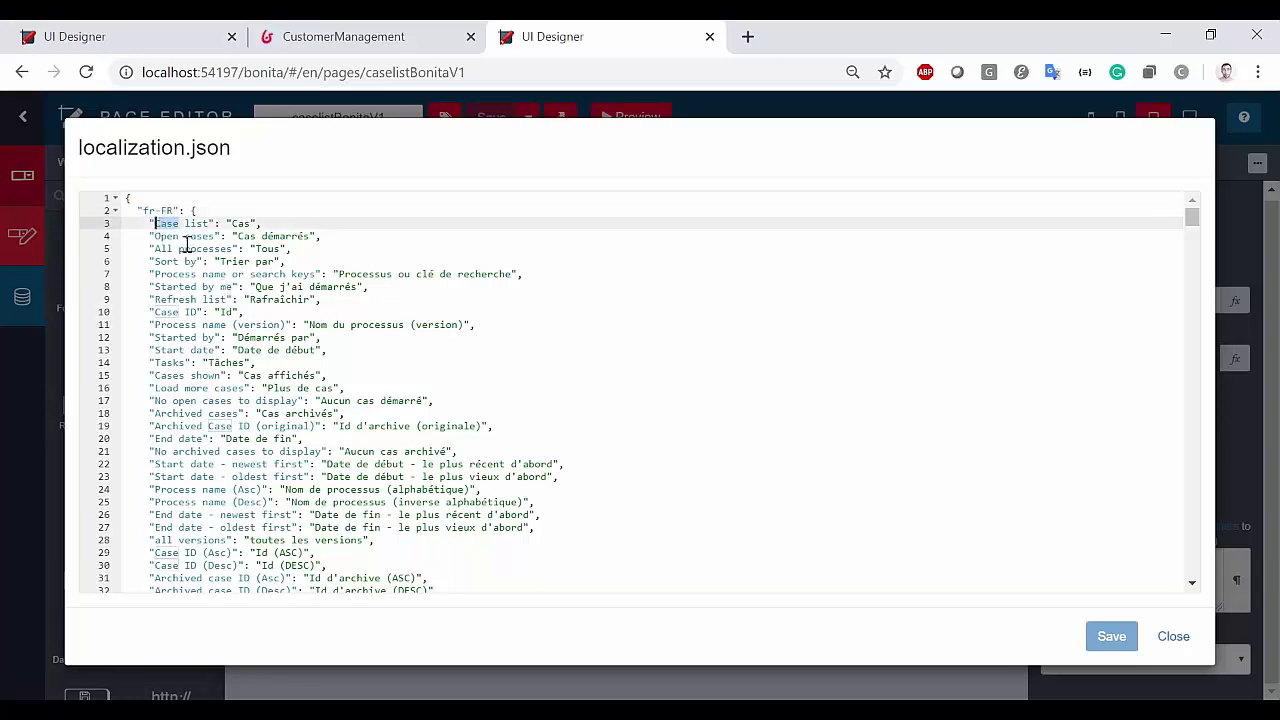
left_click_drag(154, 224, 205, 224)
double_click(248, 224)
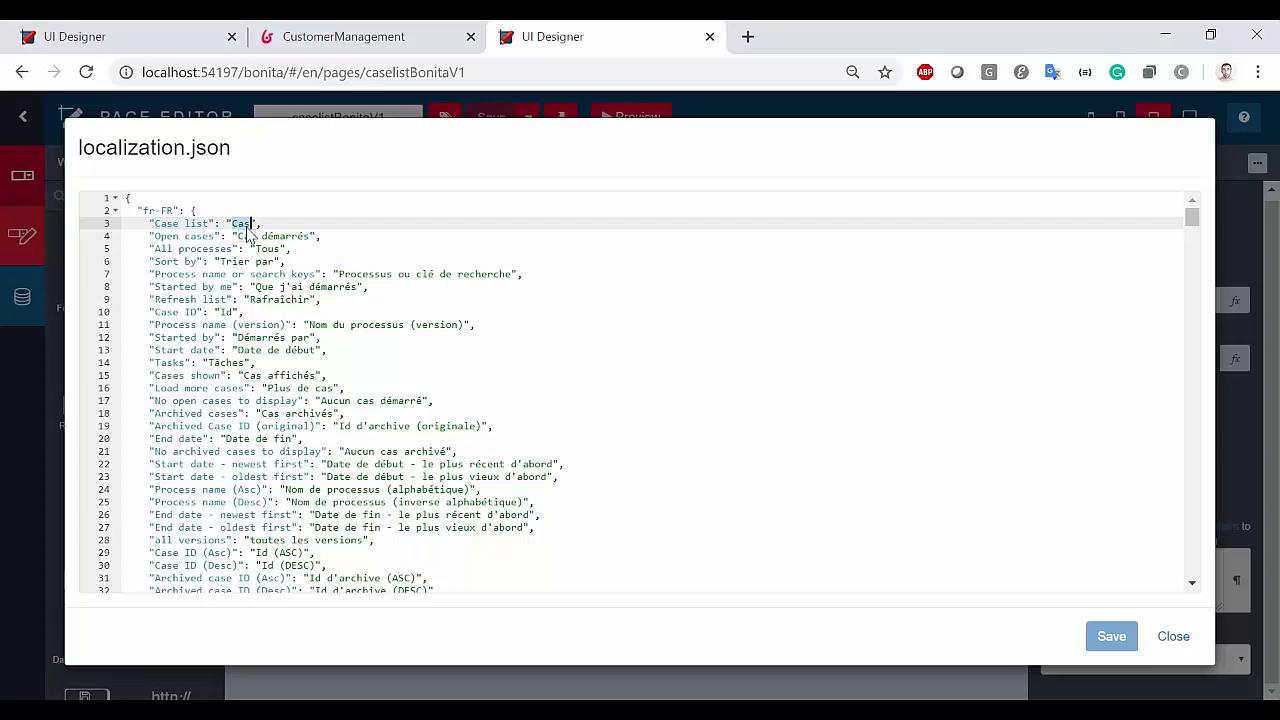
scroll(275, 342, "down", 15)
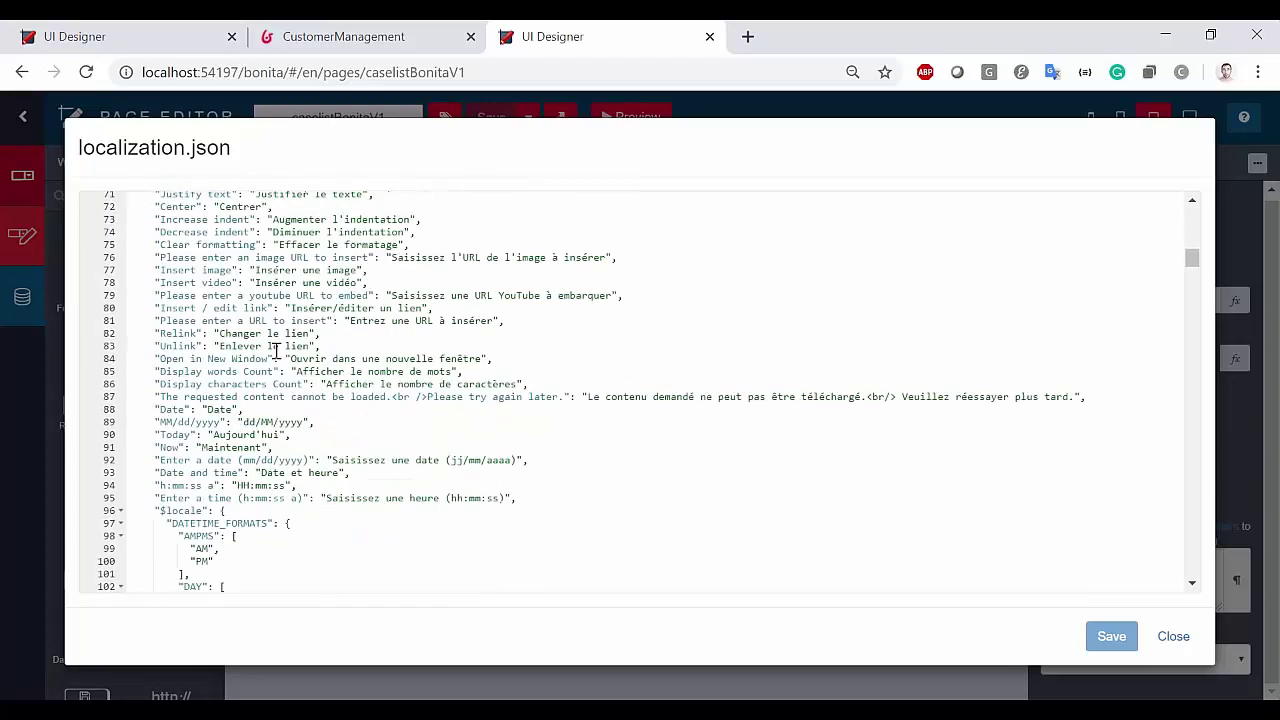
scroll(275, 342, "down", 3)
scroll(212, 280, "up", 2)
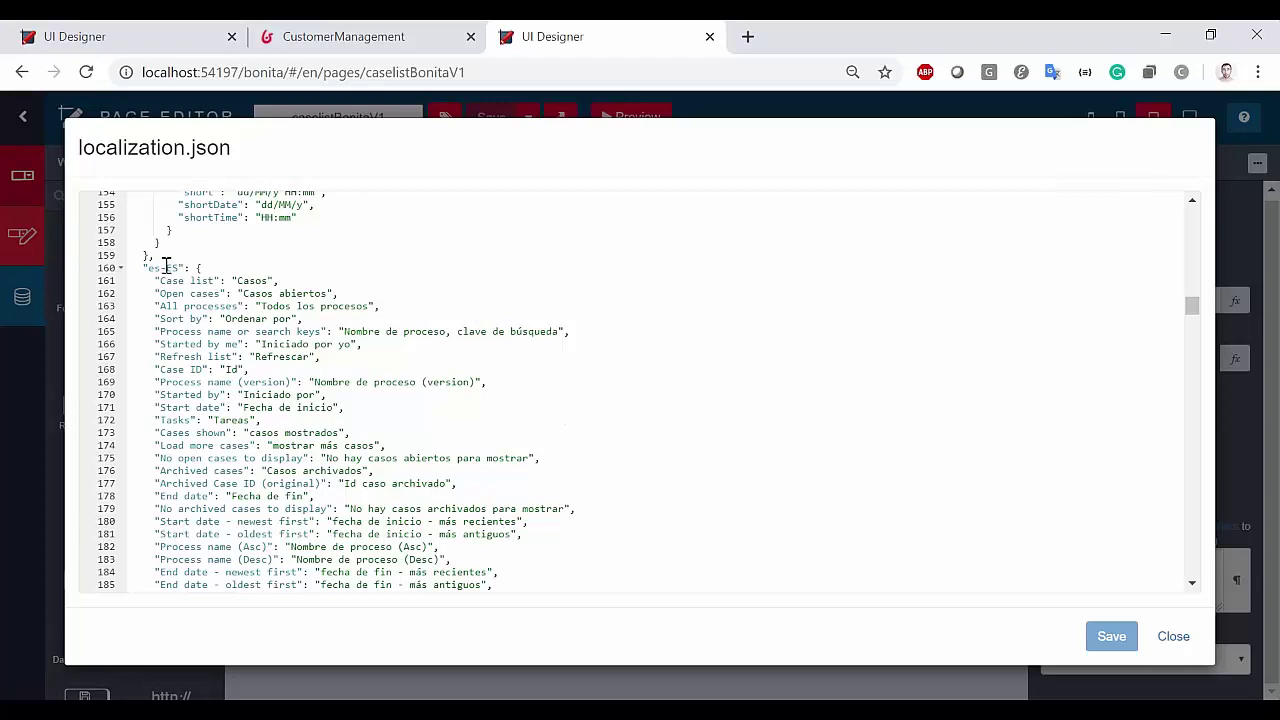
left_click(166, 267)
left_click(200, 280)
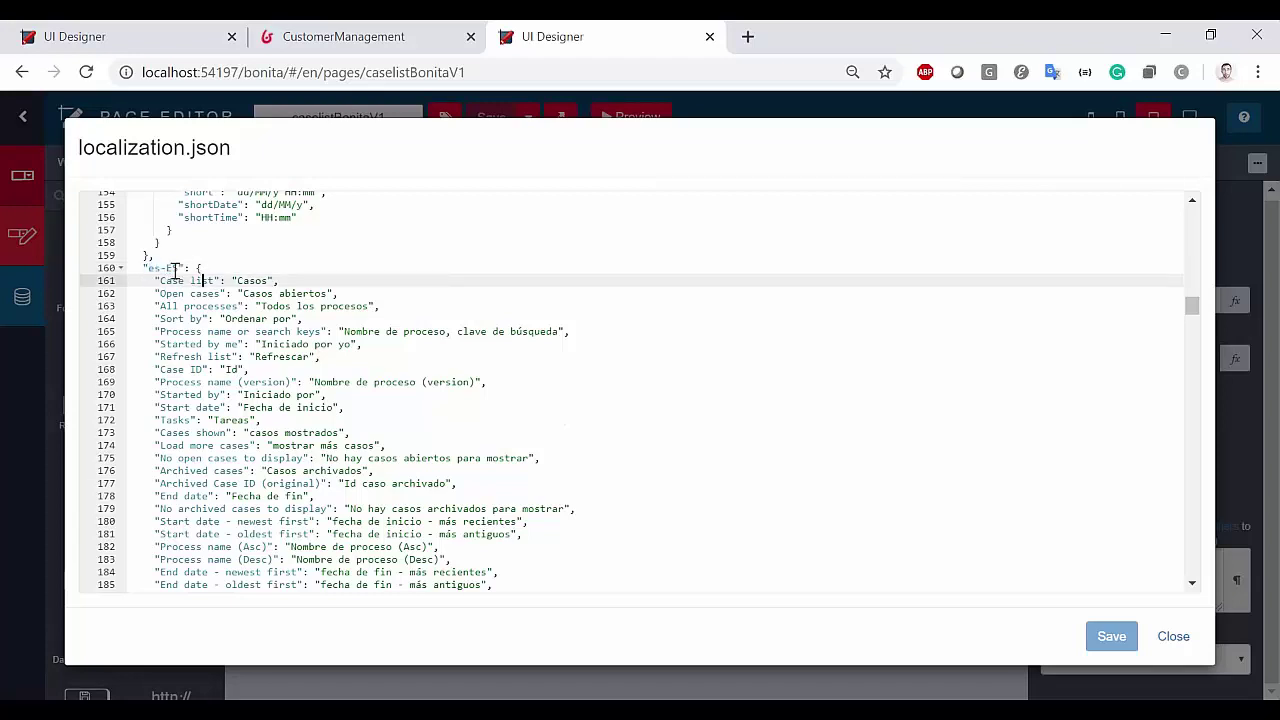
left_click(174, 268)
scroll(213, 311, "down", 20)
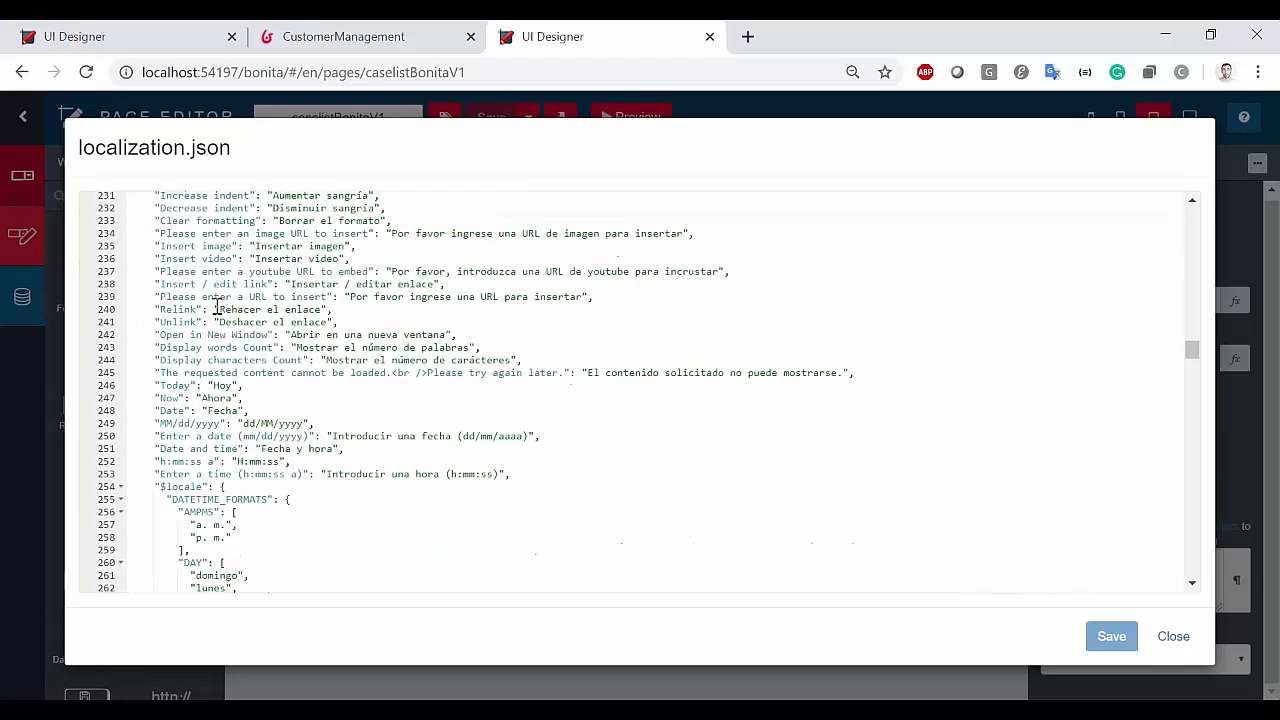
scroll(185, 318, "down", 20)
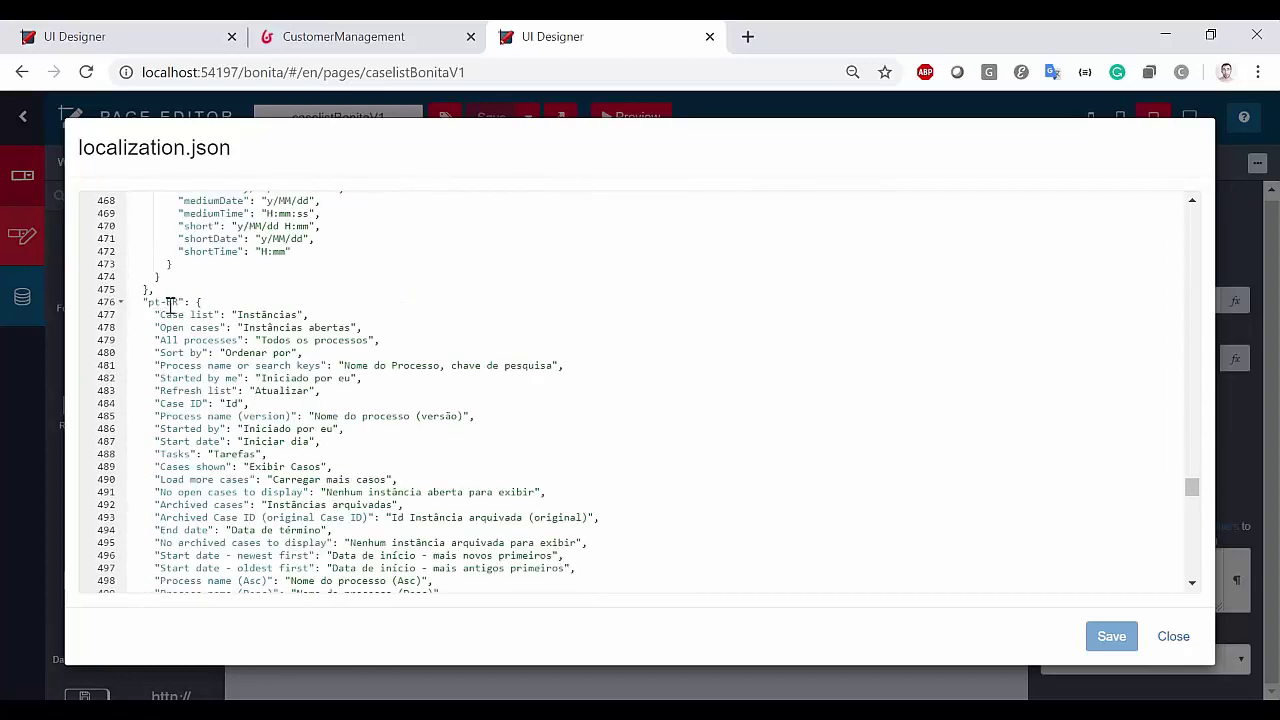
left_click(170, 302)
left_click(226, 314)
double_click(170, 302)
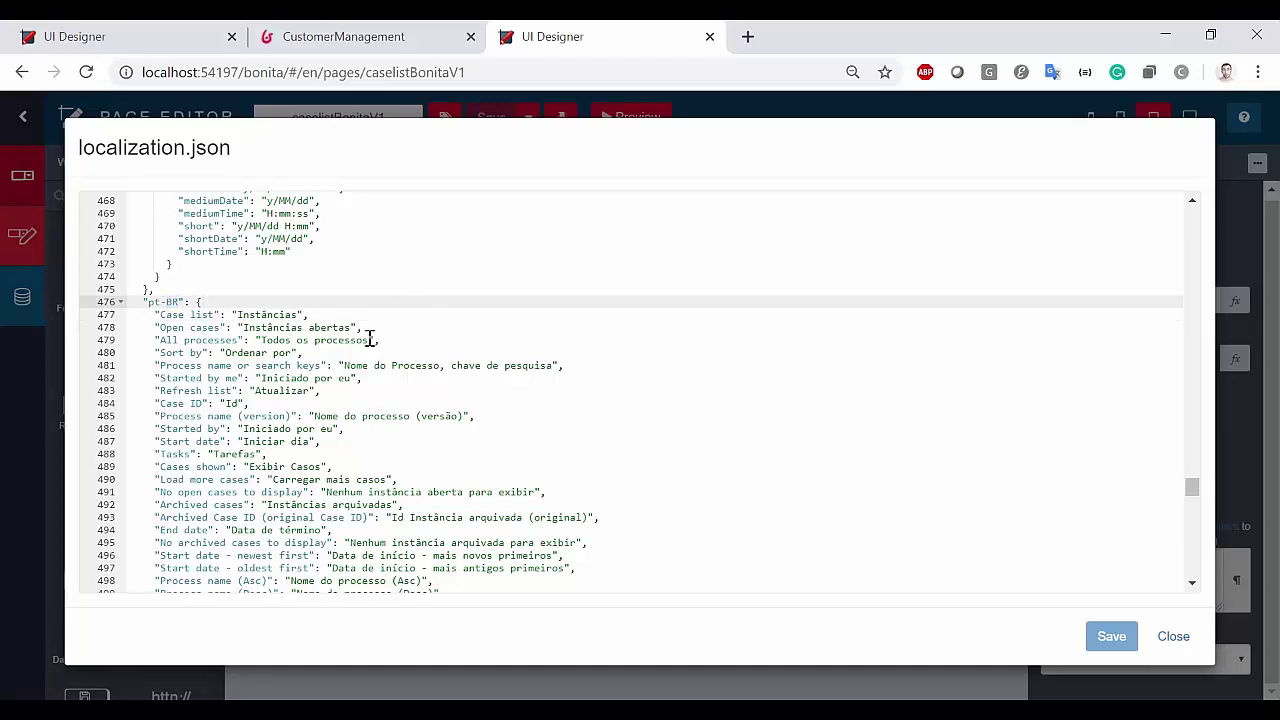
left_click_drag(142, 302, 232, 312)
left_click(229, 302)
scroll(857, 471, "down", 2)
left_click(1174, 637)
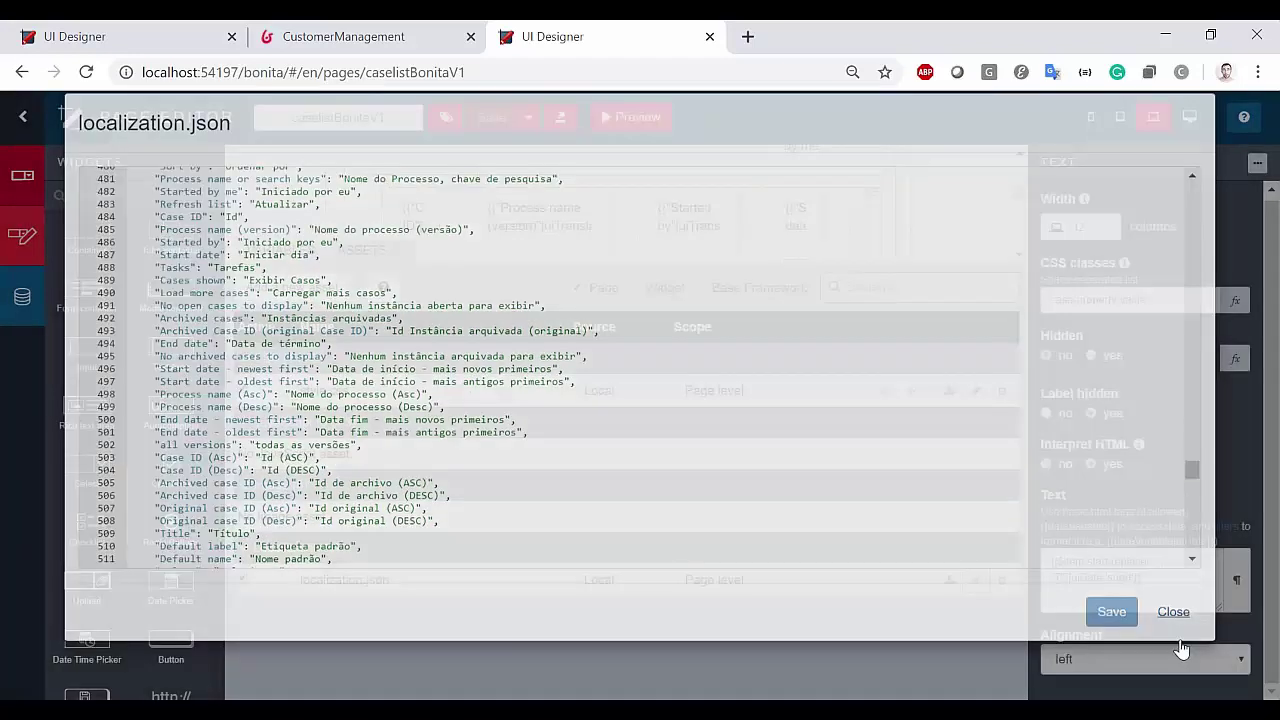
left_click_drag(512, 270, 518, 371)
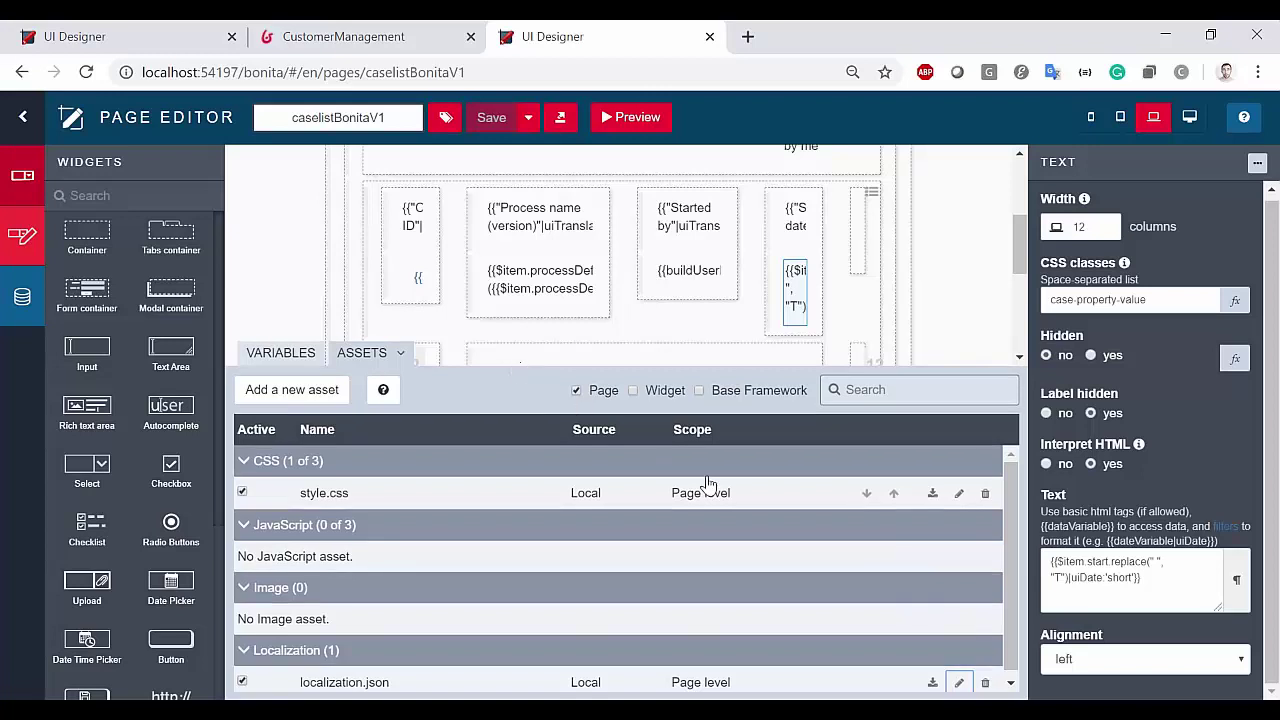
left_click(623, 117)
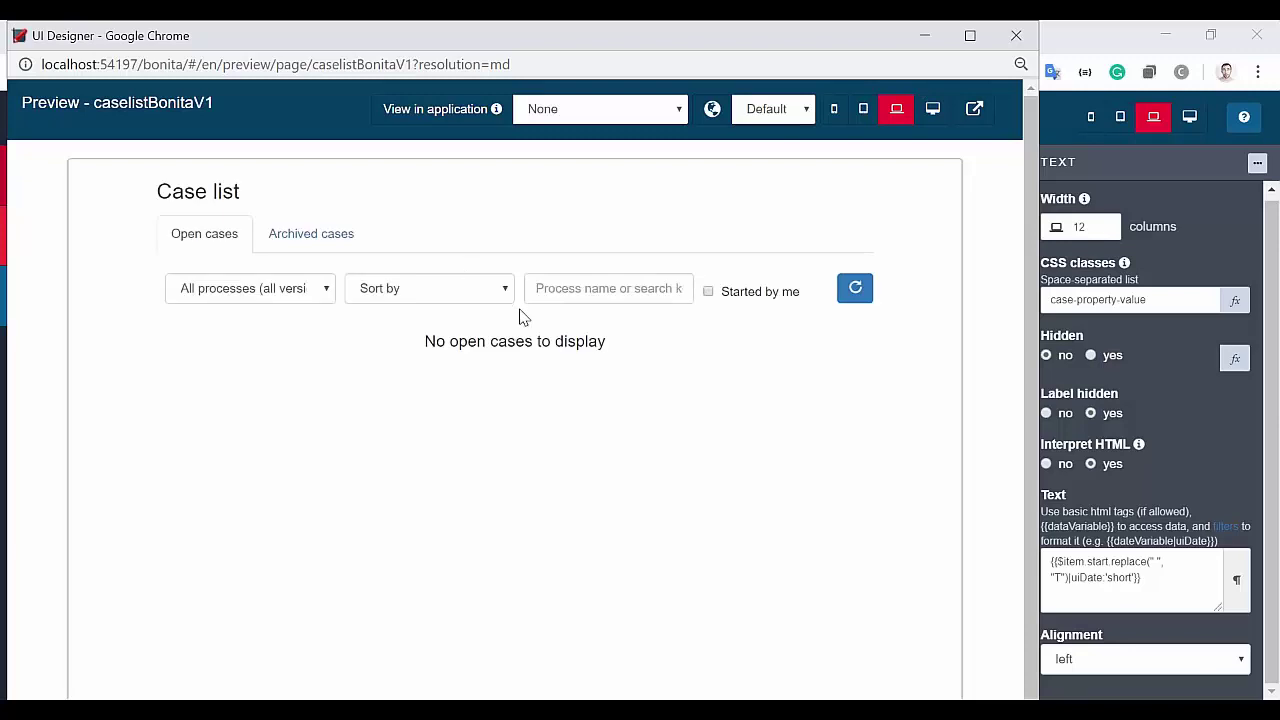
left_click(805, 116)
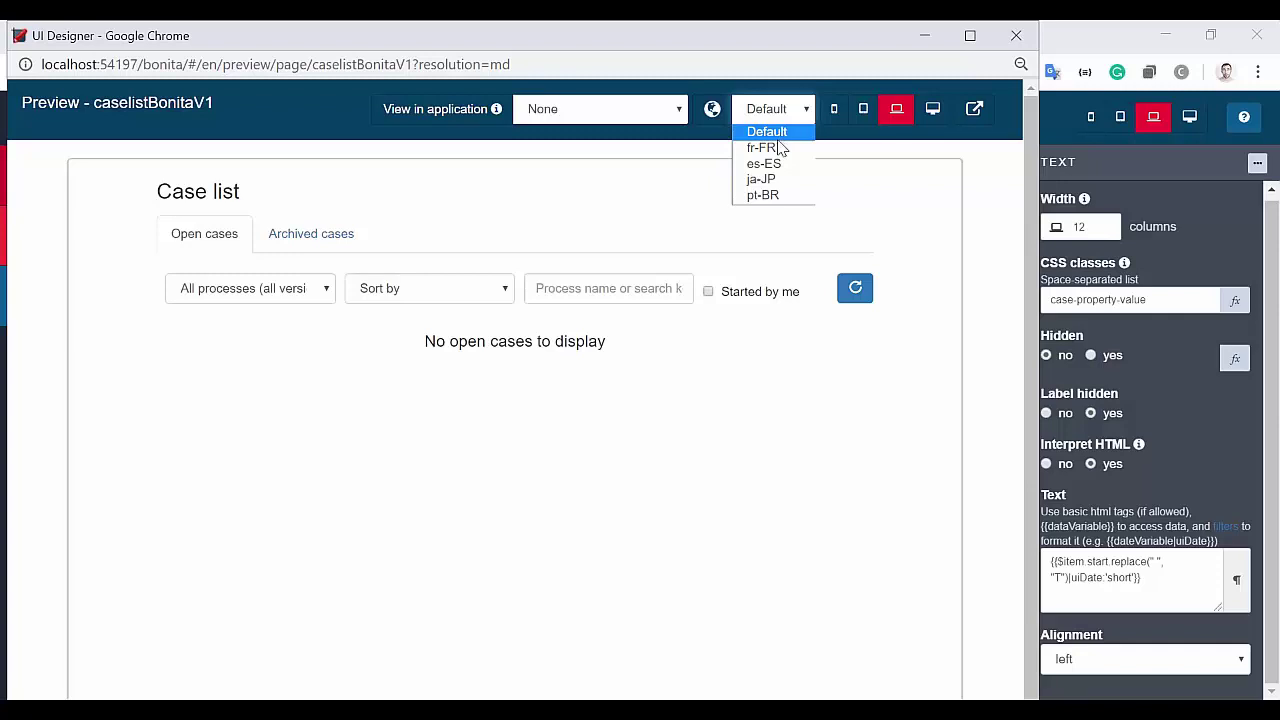
left_click(775, 148)
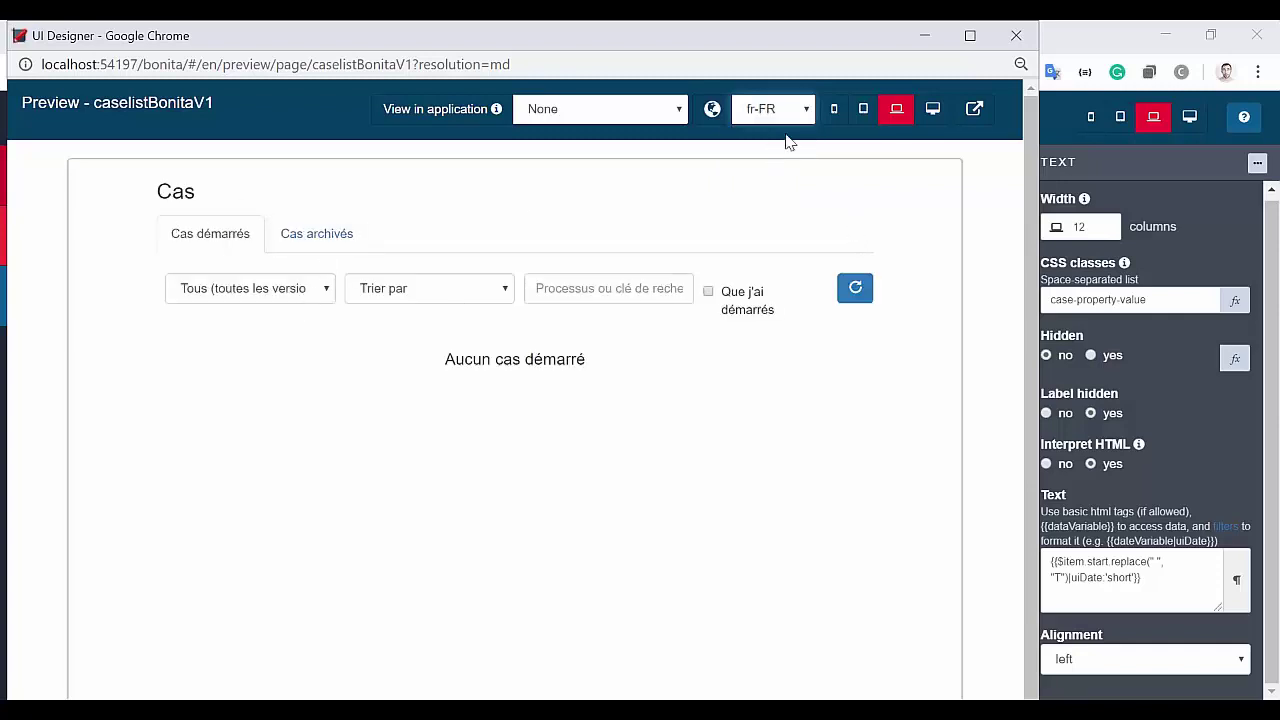
left_click(811, 113)
left_click(768, 163)
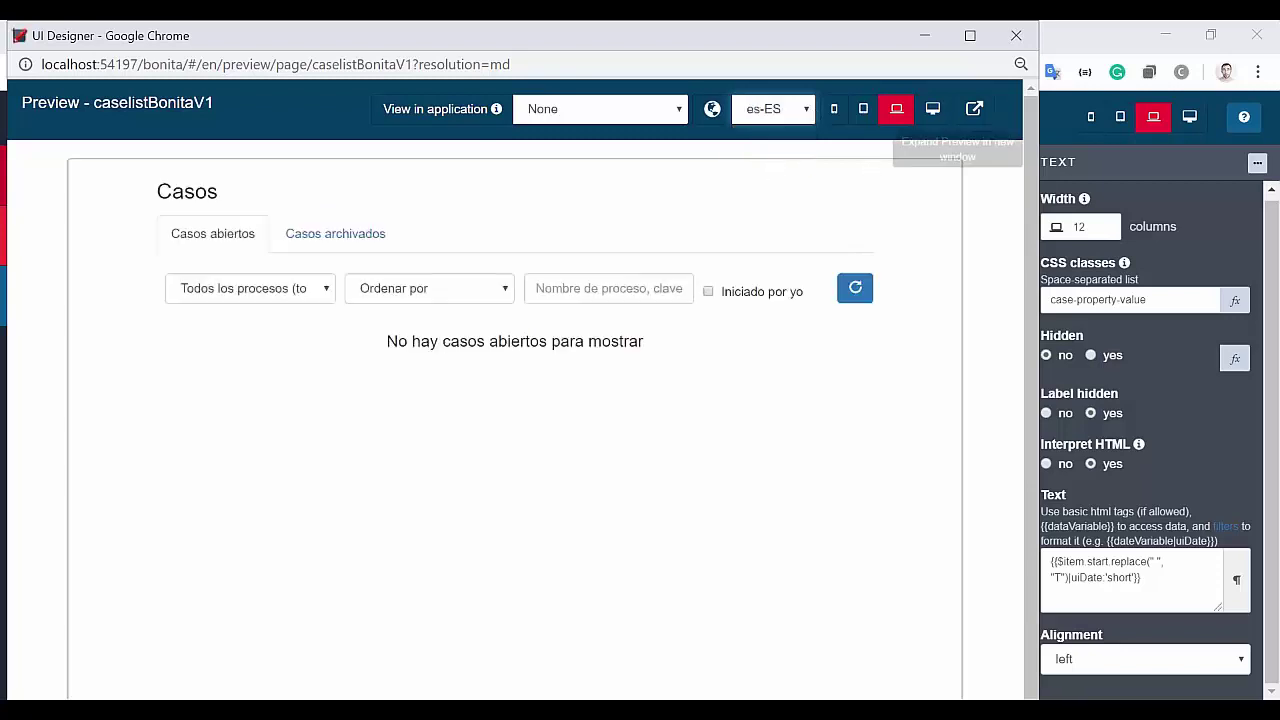
left_click(1016, 35)
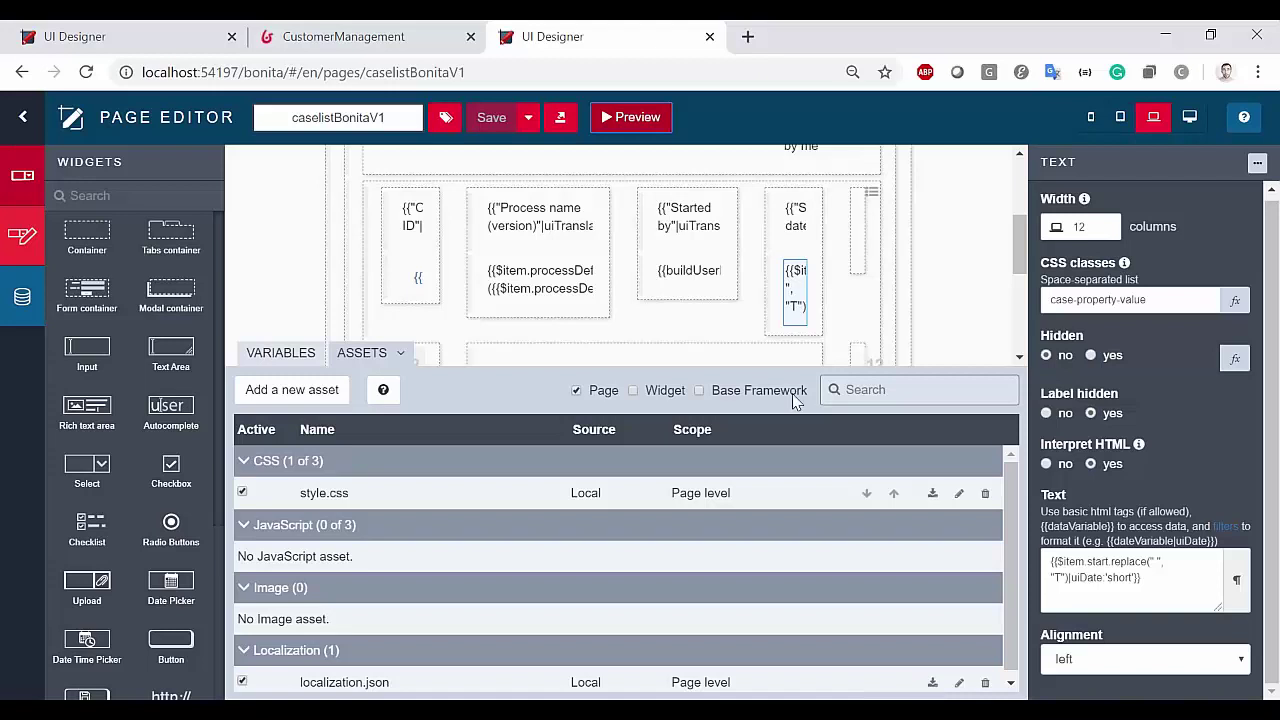
Preview caselistBonitaV1 repeatedly at XS, S, M and L device widths
left_click_drag(654, 366, 655, 336)
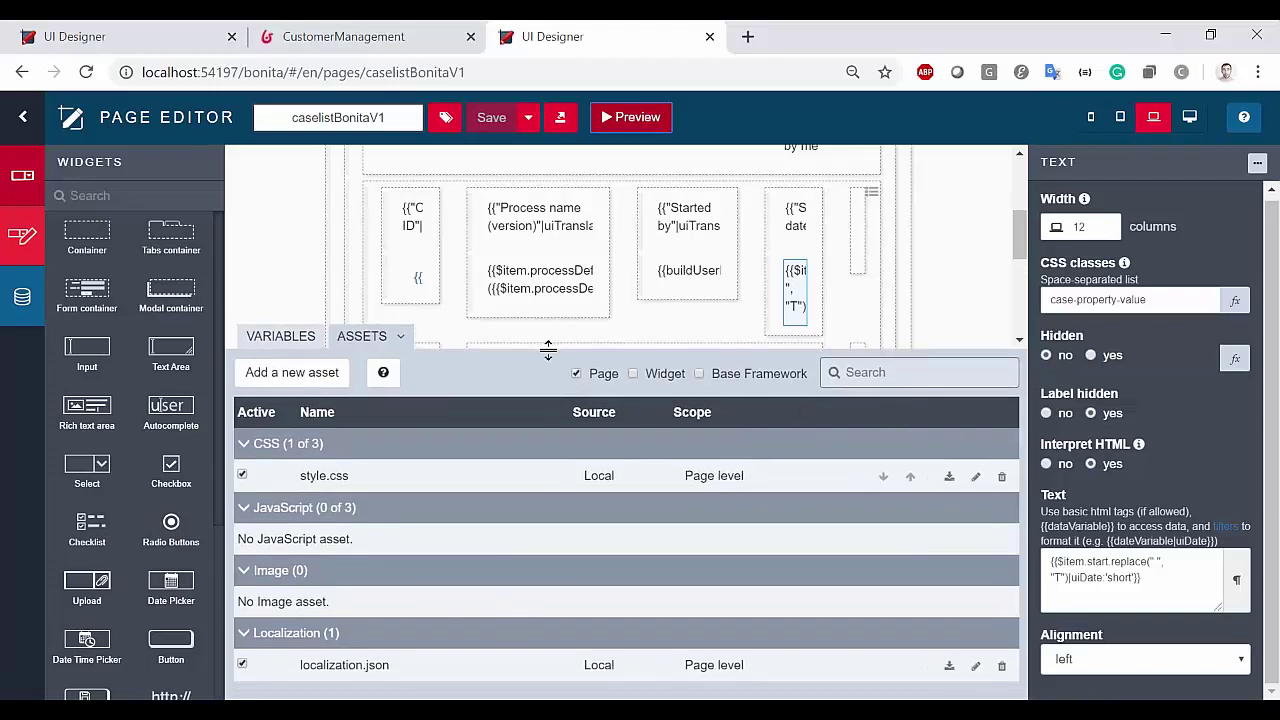
left_click_drag(556, 347, 556, 500)
scroll(513, 343, "up", 2)
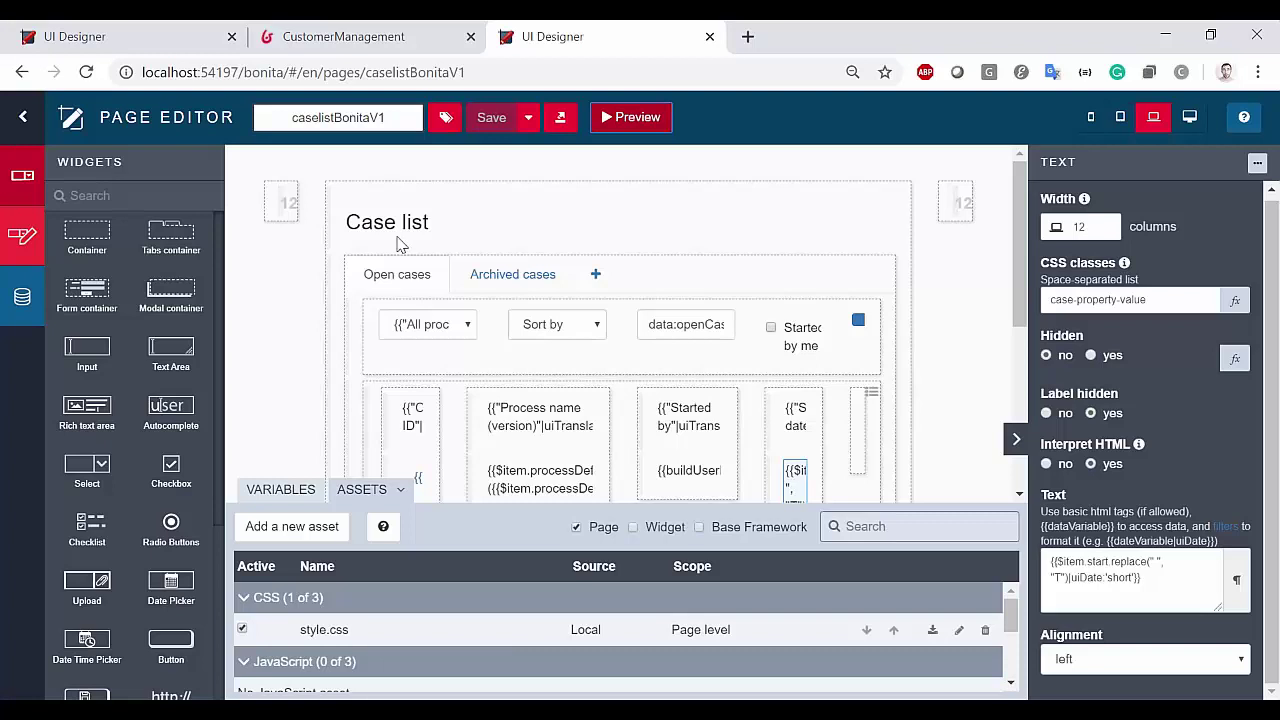
left_click(1090, 117)
left_click(1120, 117)
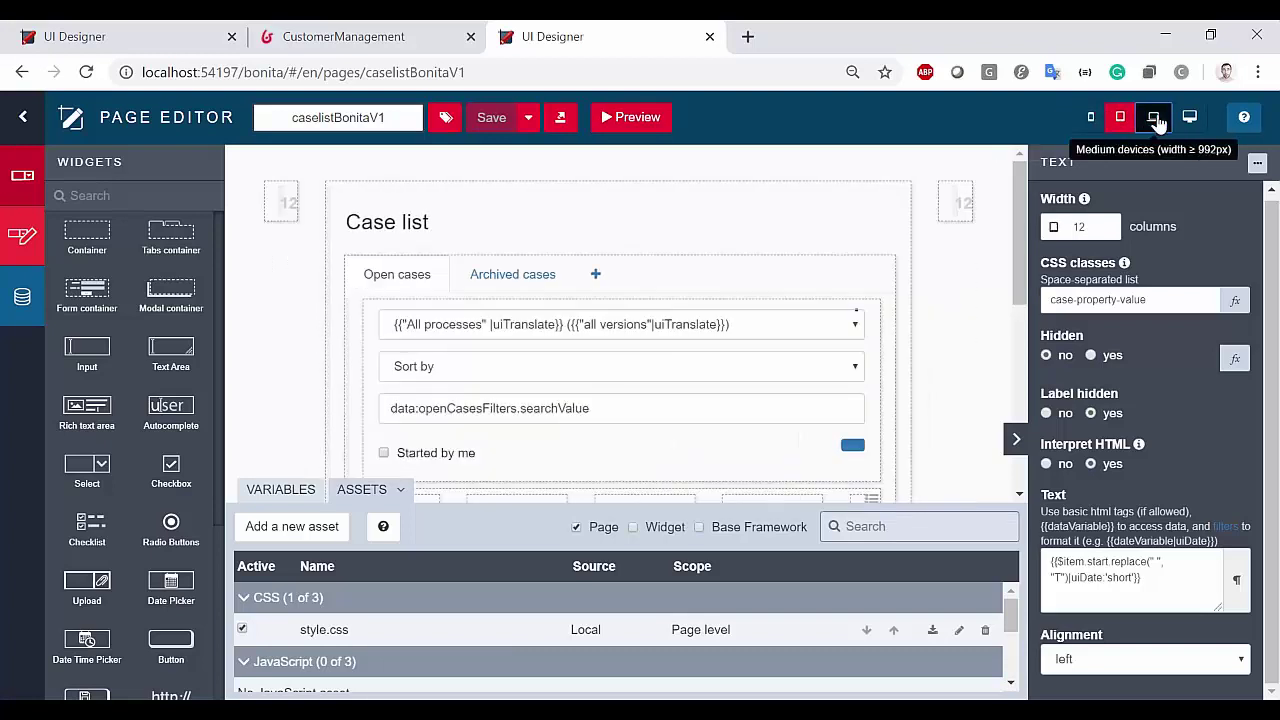
left_click(1154, 117)
left_click(1189, 117)
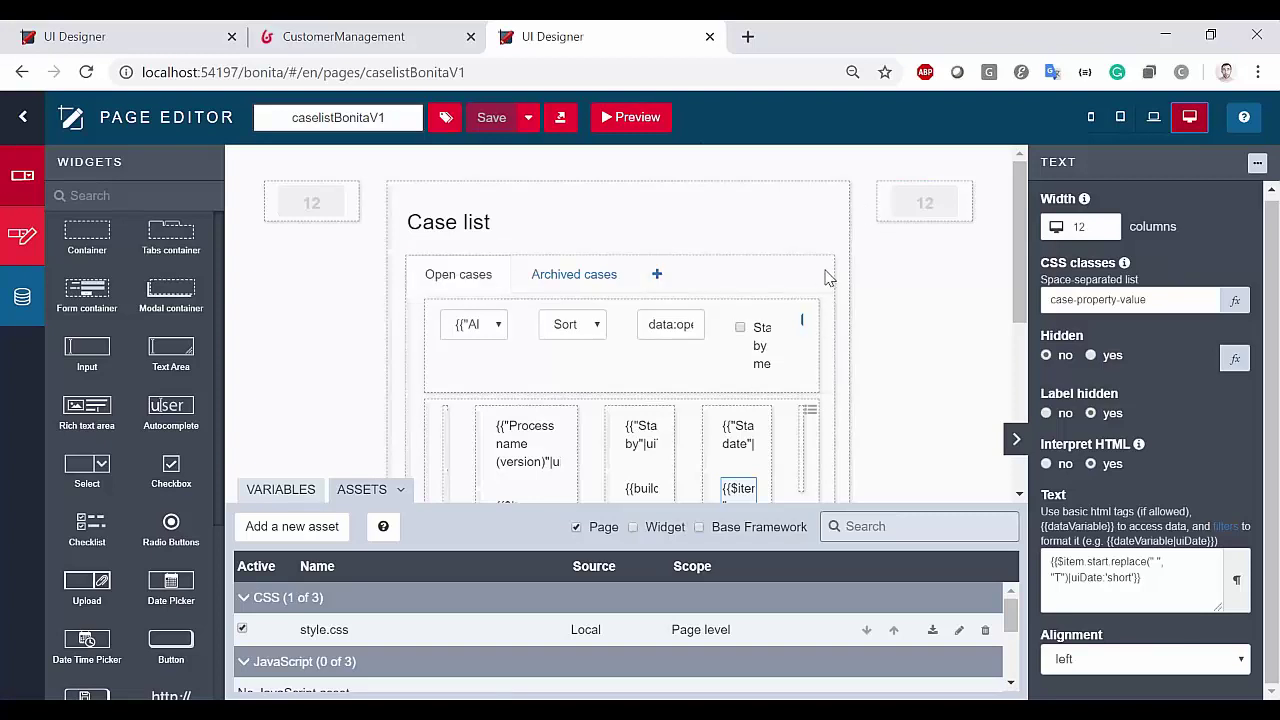
left_click(1120, 117)
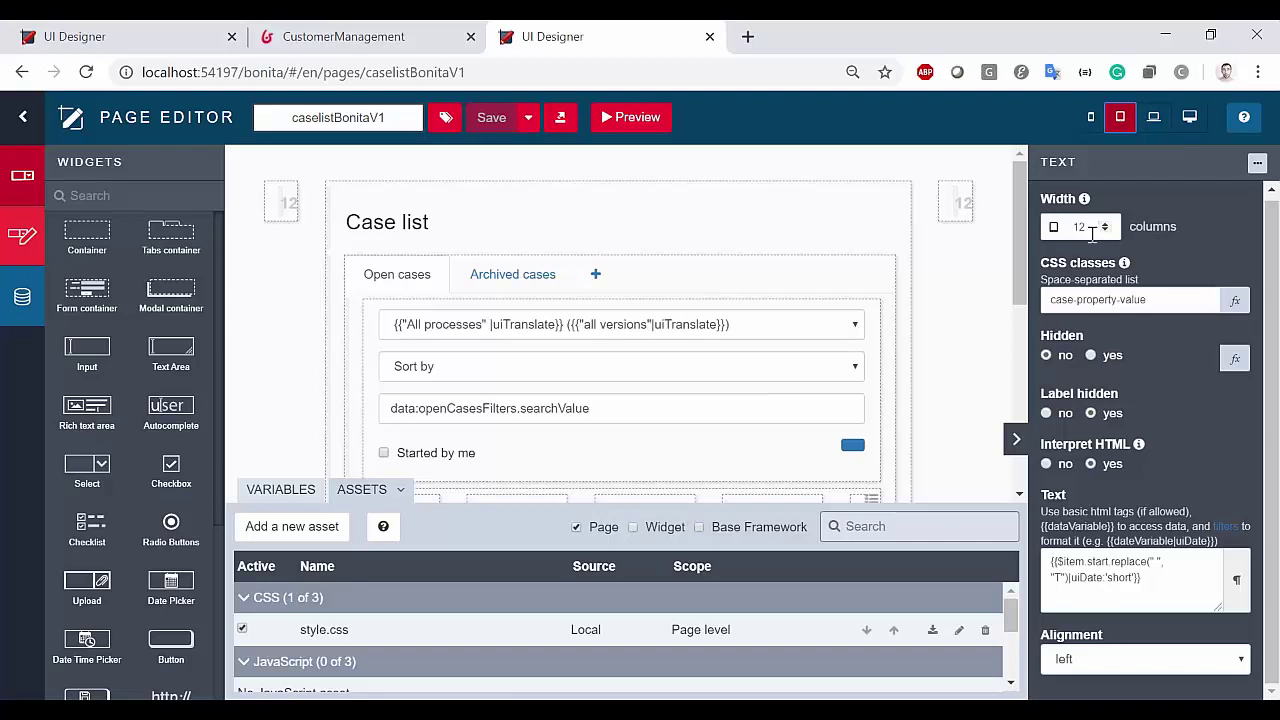
left_click(1154, 117)
left_click(1091, 117)
left_click(1120, 117)
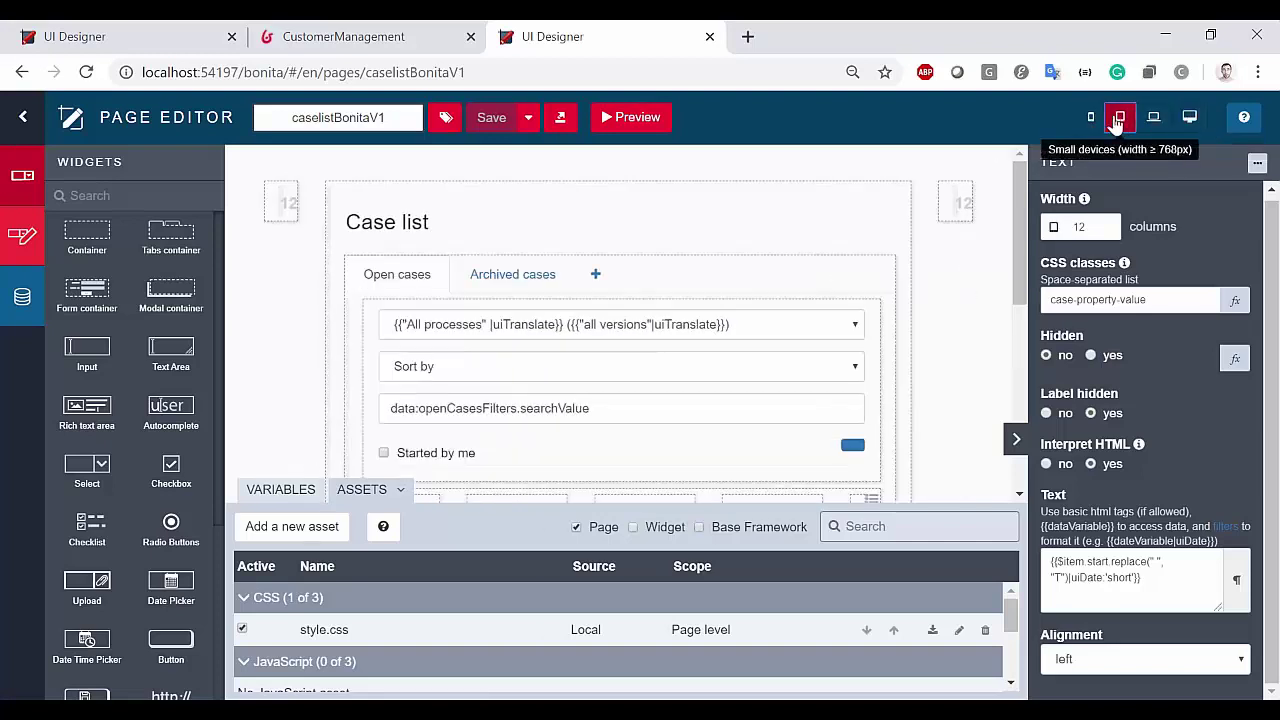
left_click(1091, 117)
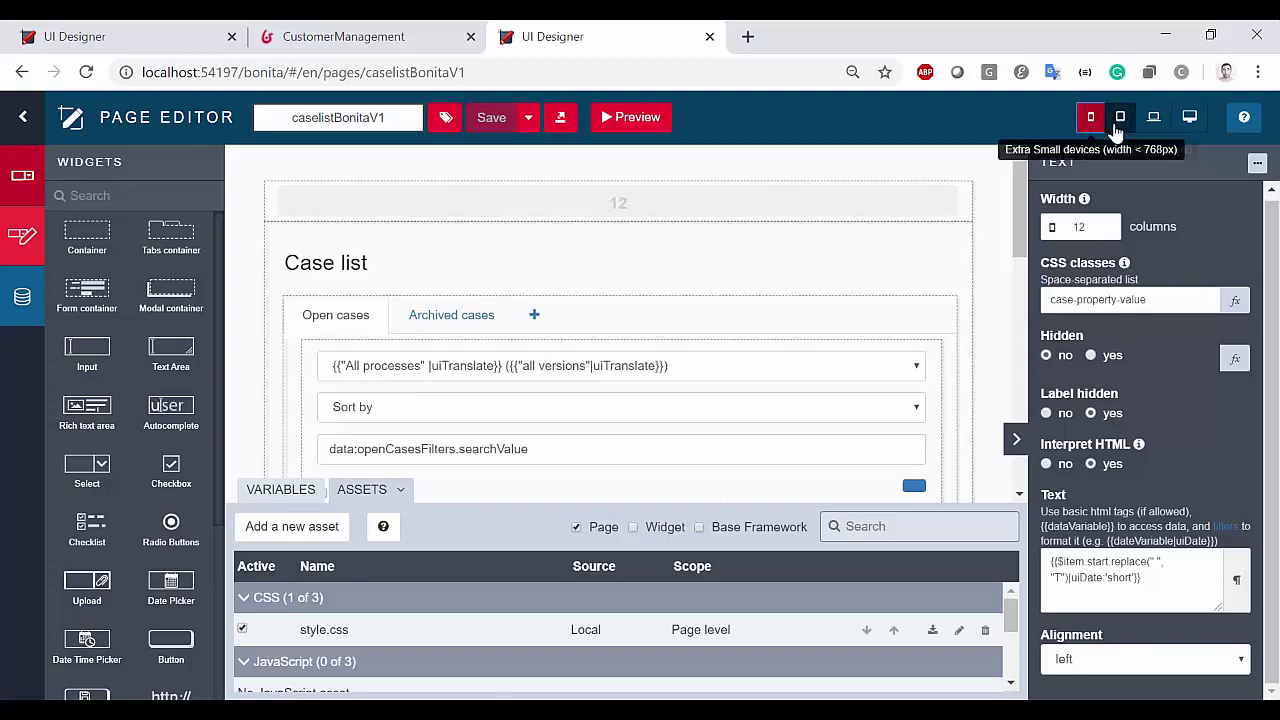
left_click(1118, 128)
left_click(1155, 125)
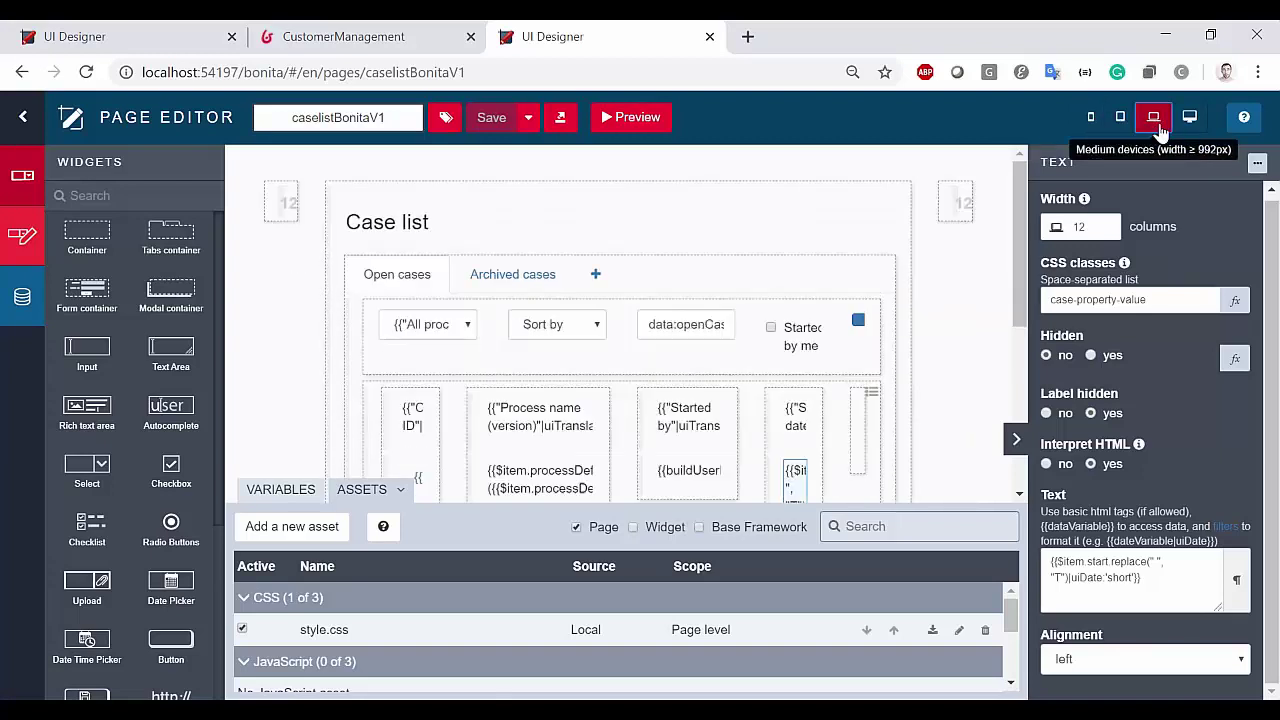
left_click(1189, 120)
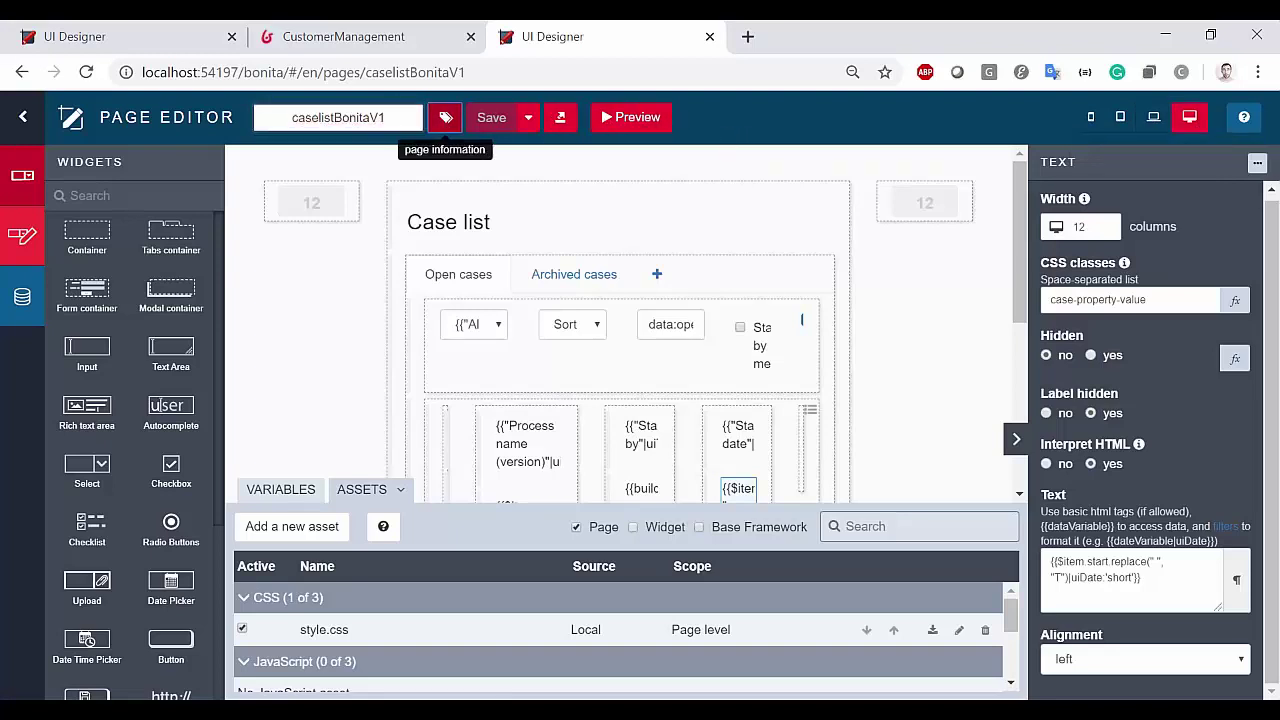
View and cancel the Page information and Export dialogs, then switch back to Bonita Studio with Alt+Tab
left_click(445, 117)
left_click(866, 560)
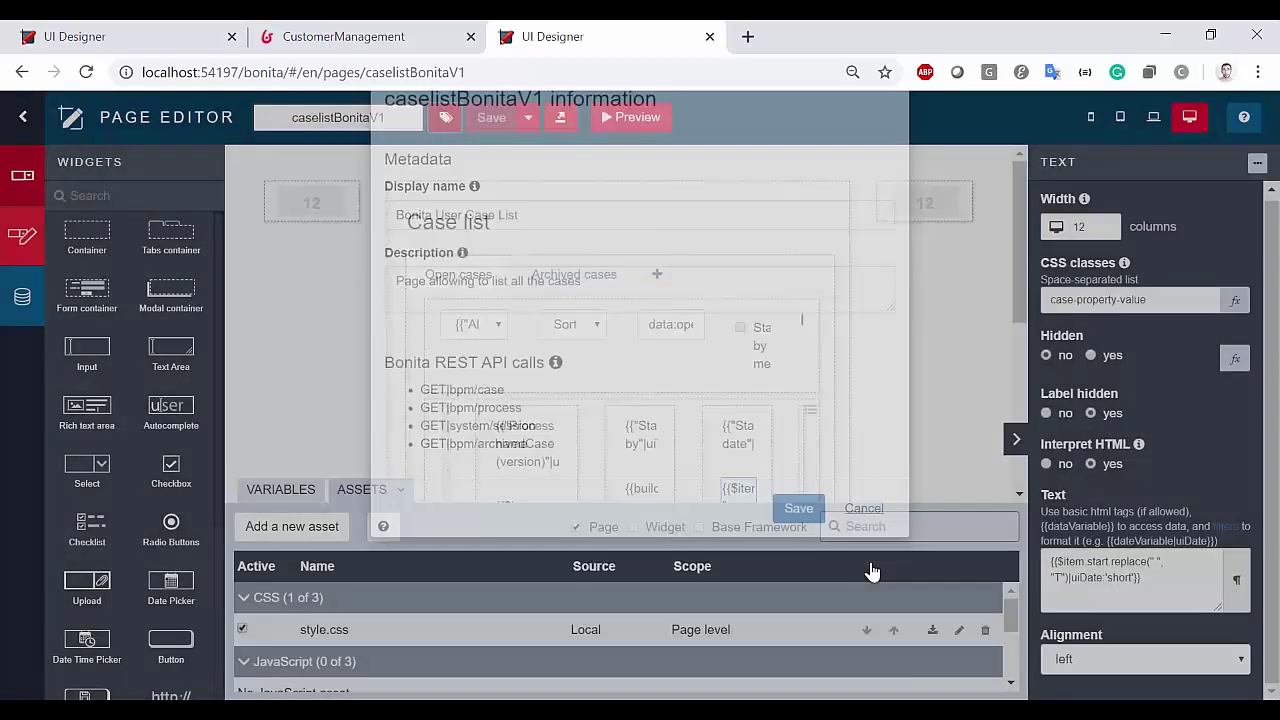
left_click(560, 117)
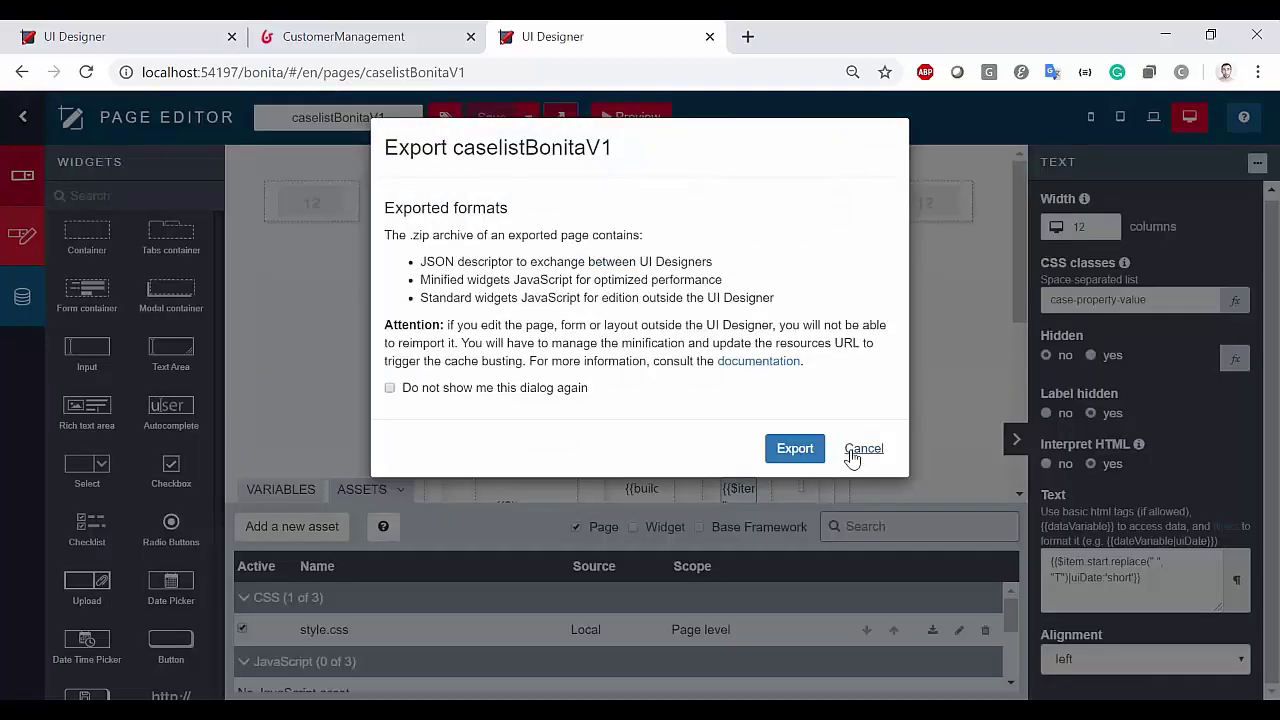
left_click(860, 449)
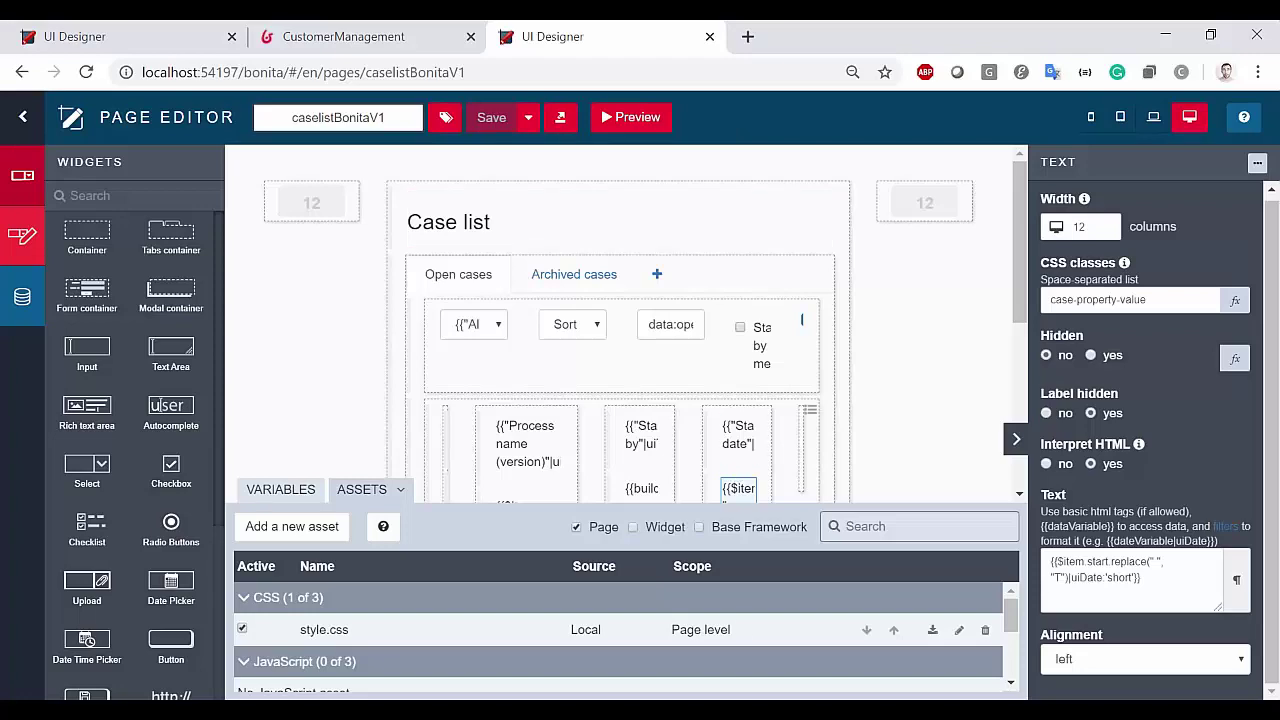
key("alt+Tab")
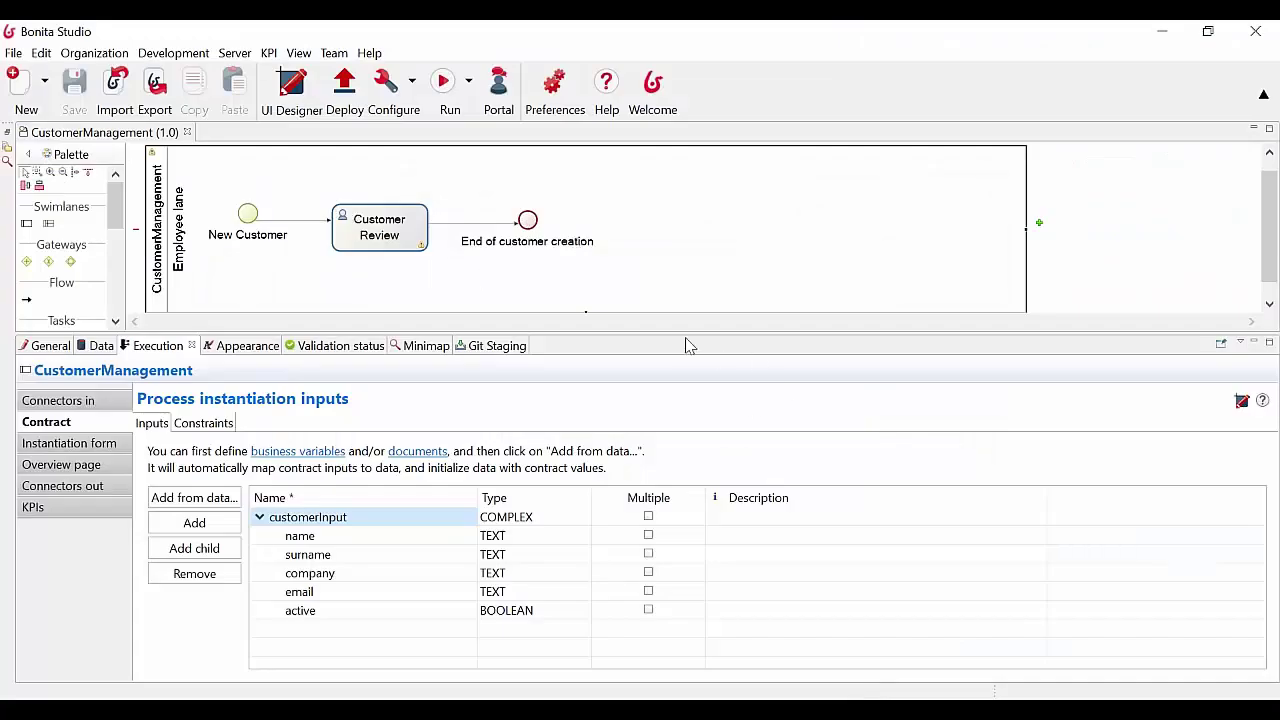
Review the pool's Overview page, Instantiation form and Contract settings, then generate a UI Designer form from the contract
left_click_drag(686, 337, 689, 440)
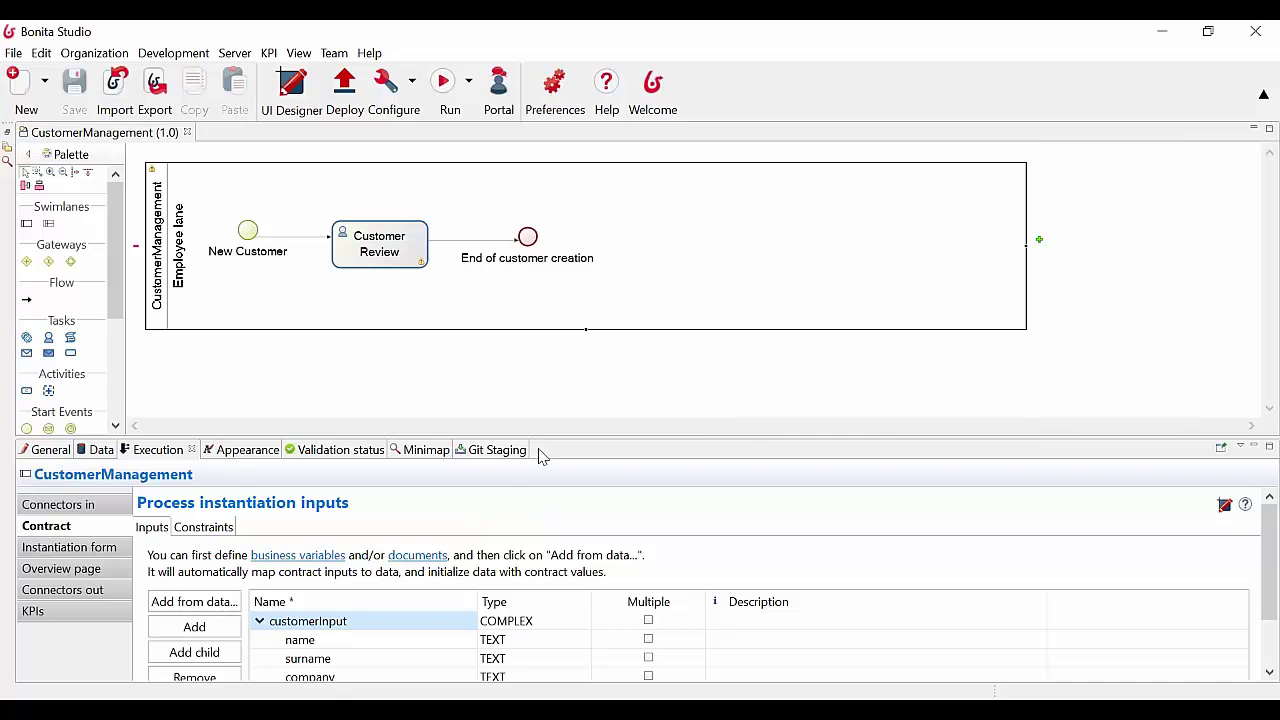
left_click_drag(565, 437, 560, 358)
left_click(155, 228)
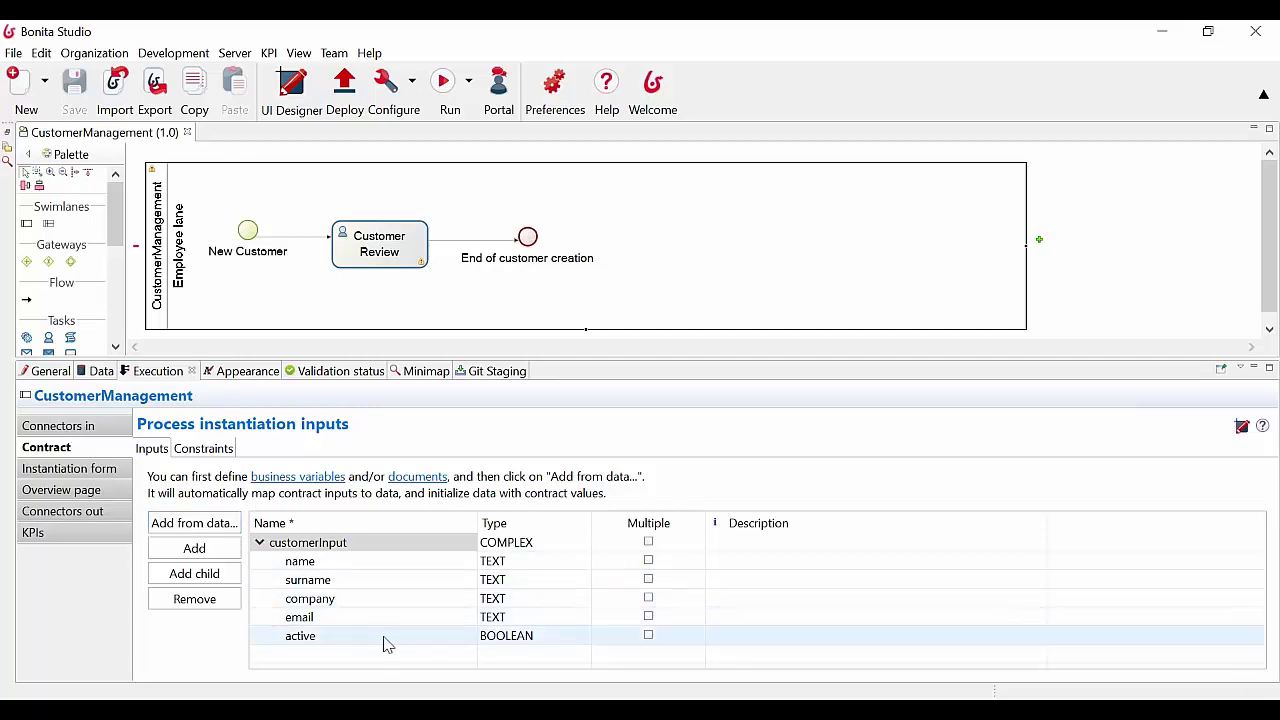
left_click(82, 490)
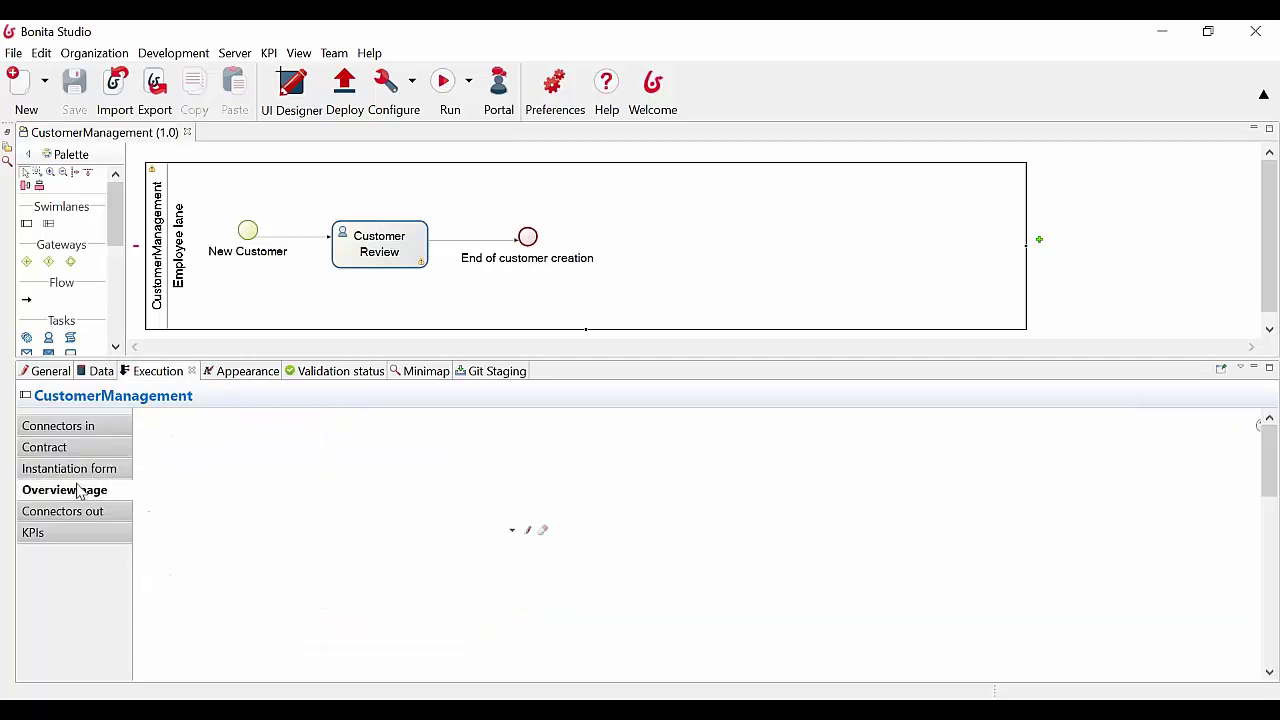
left_click(75, 469)
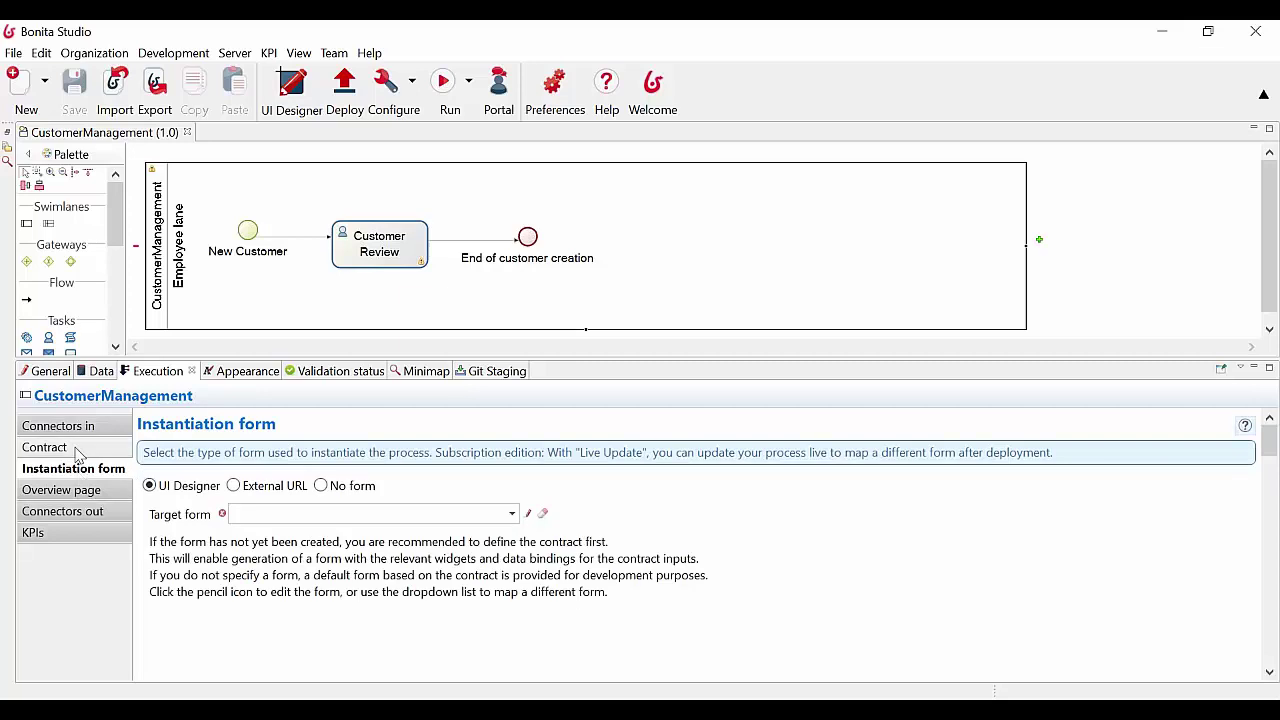
left_click(85, 448)
left_click(1240, 428)
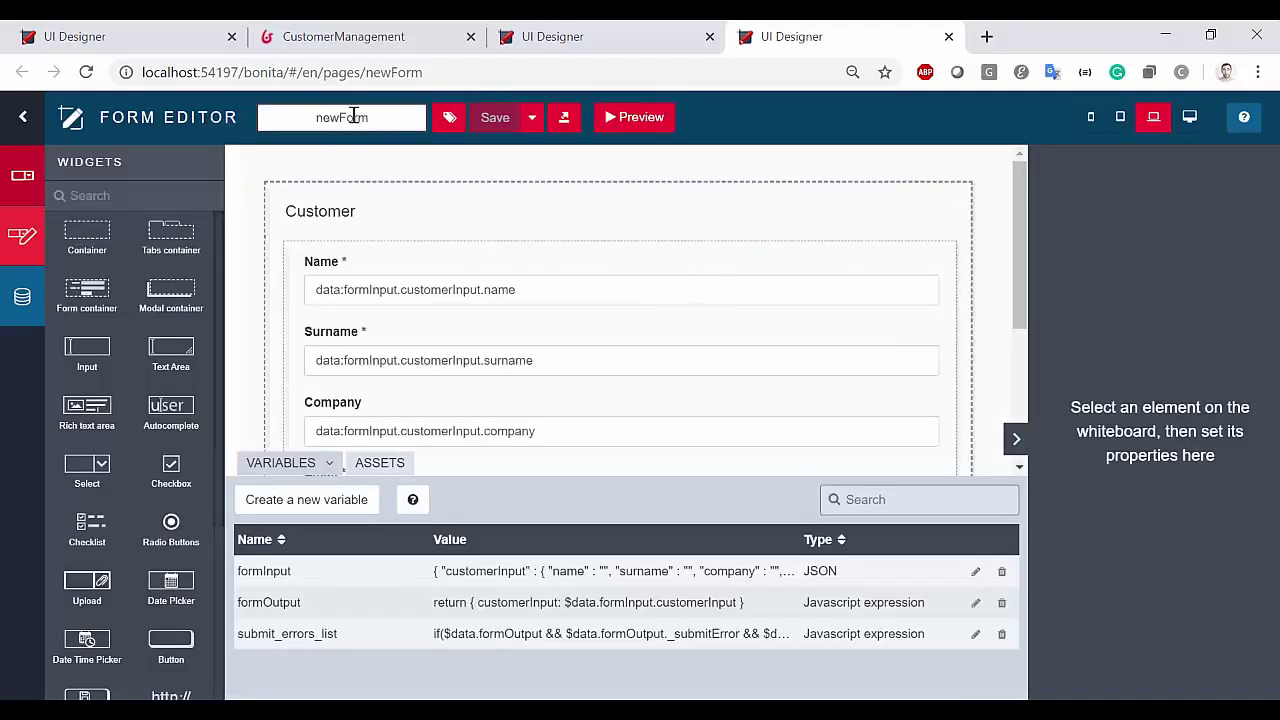
Rename the generated form to newCustomer, save it, and check the process's instantiation form setting
left_click_drag(342, 117, 374, 119)
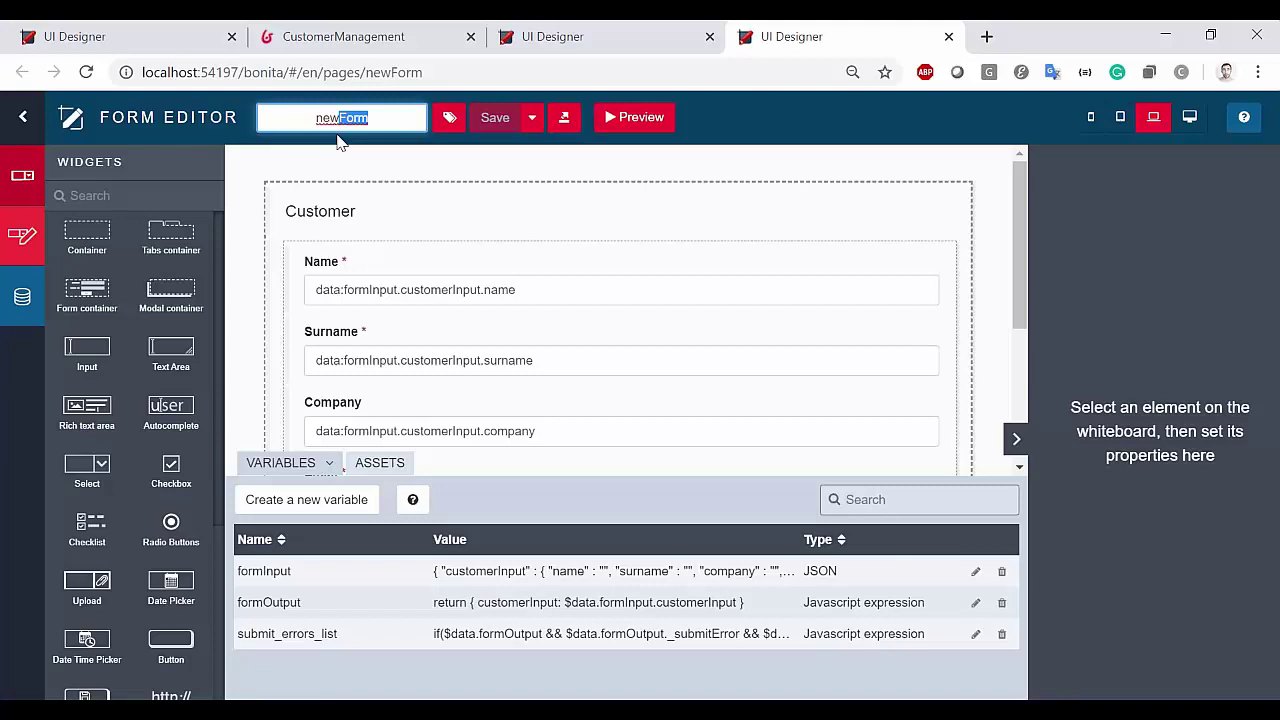
type("Cu")
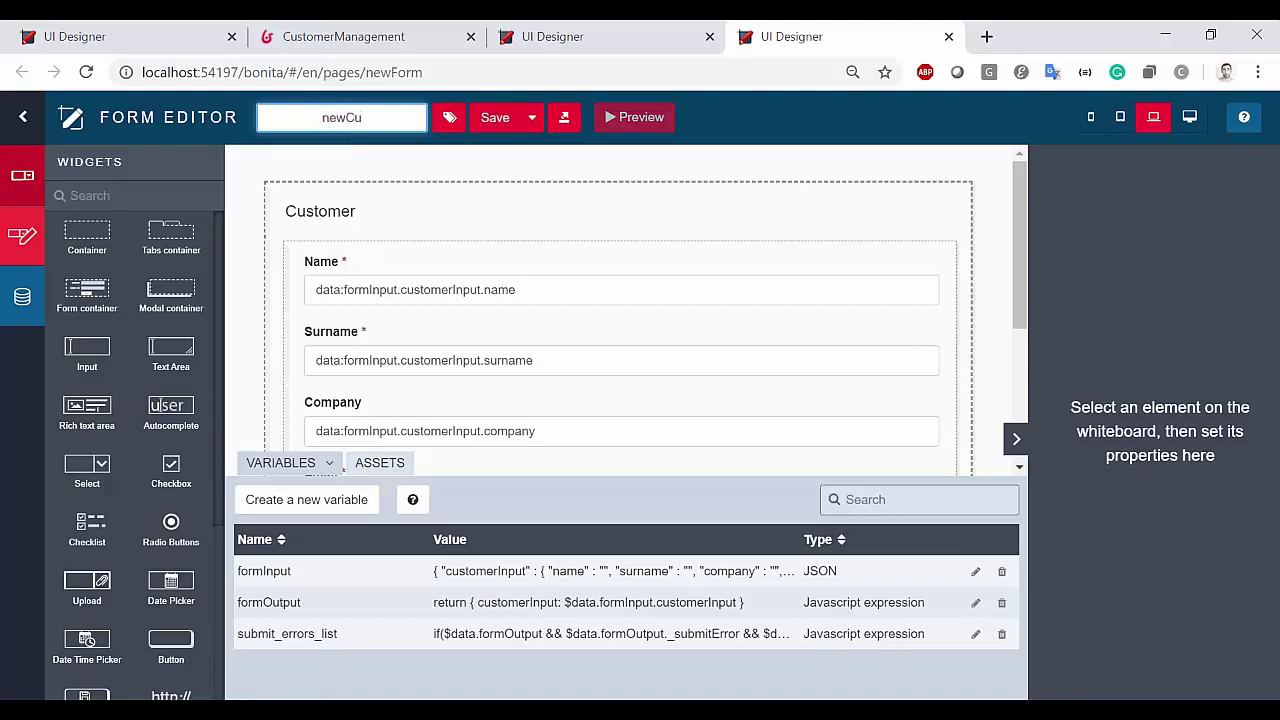
type("stomer")
left_click(492, 119)
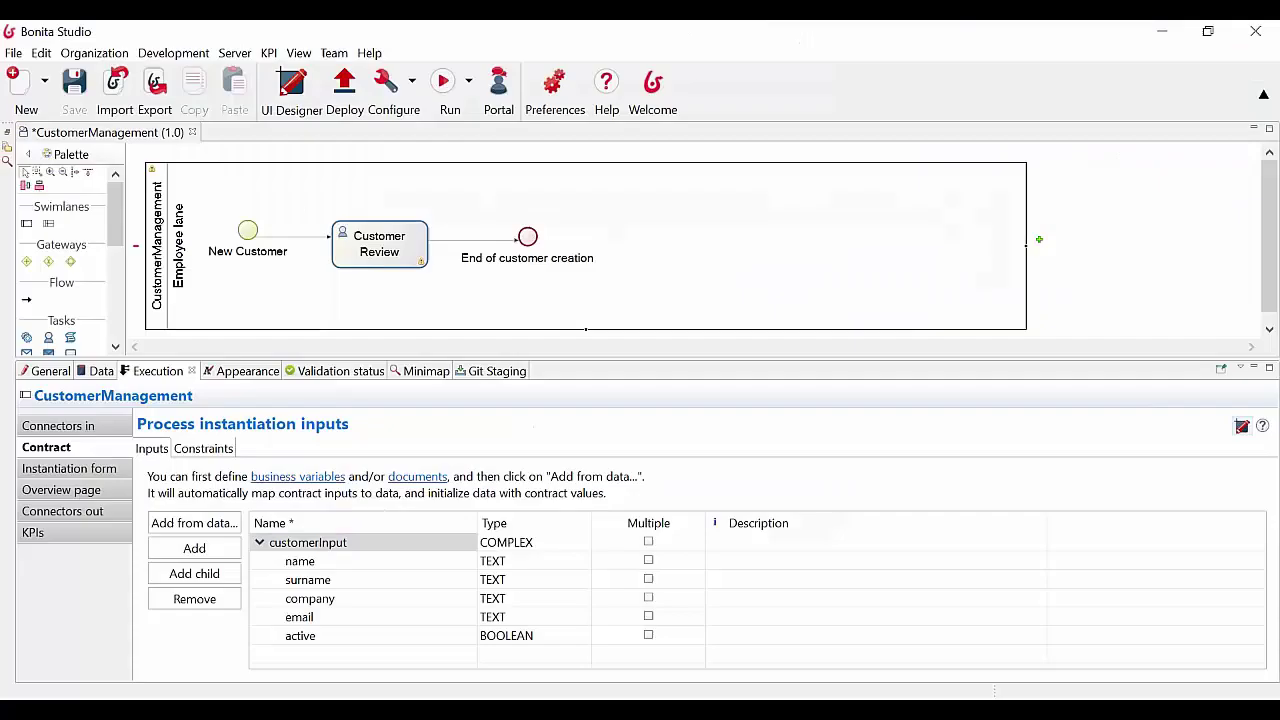
left_click(72, 468)
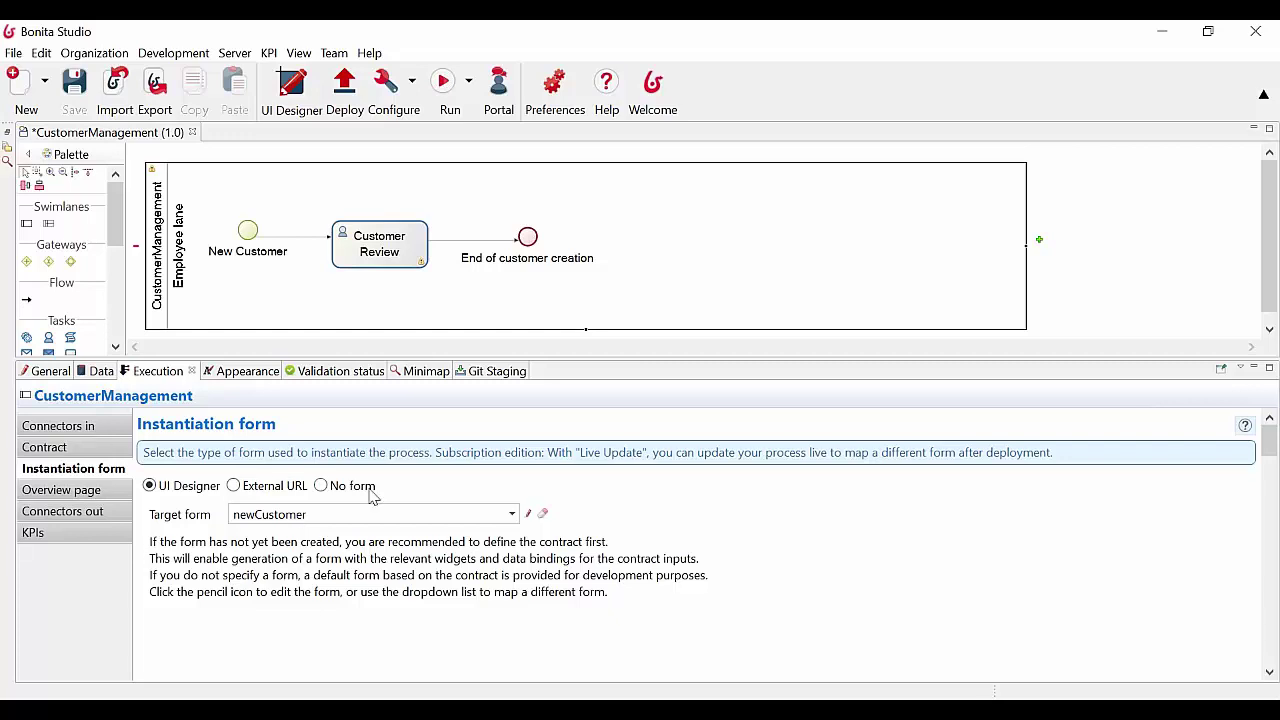
Select the Active checkbox at the end of the newCustomer form, then return to the Bonita Studio process settings
left_click(1165, 32)
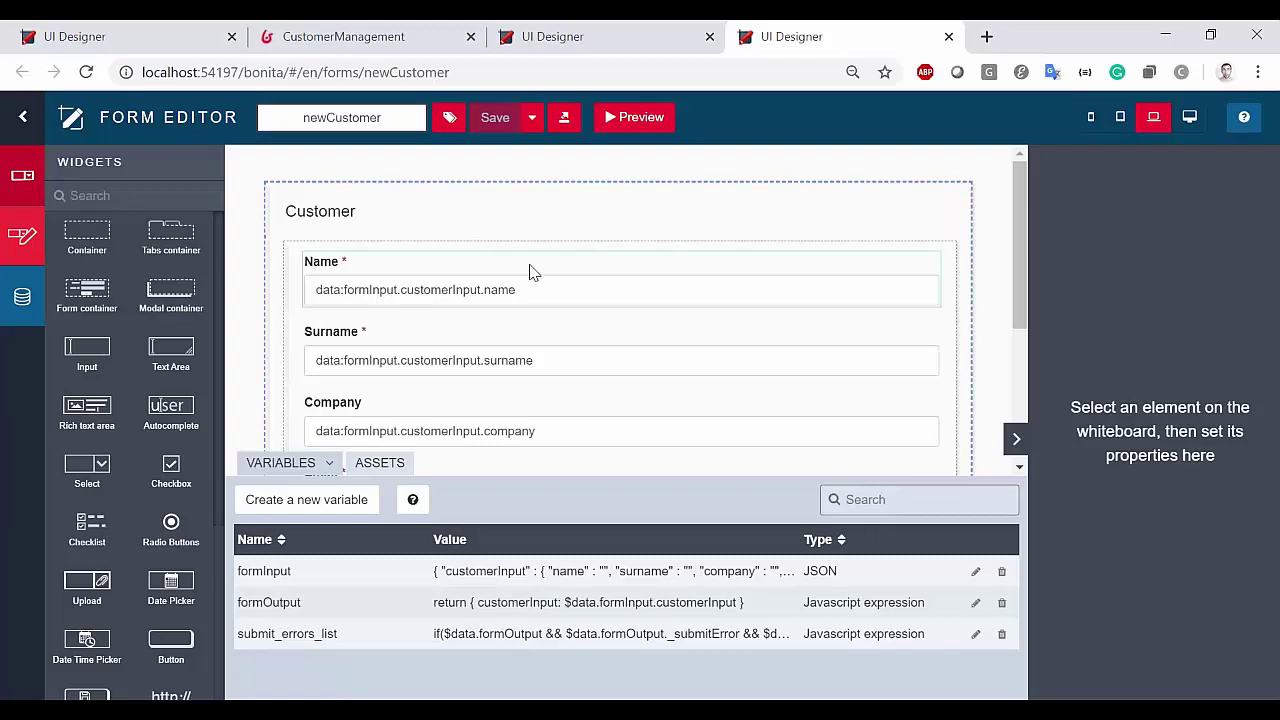
scroll(529, 270, "down", 3)
scroll(520, 262, "up", 2)
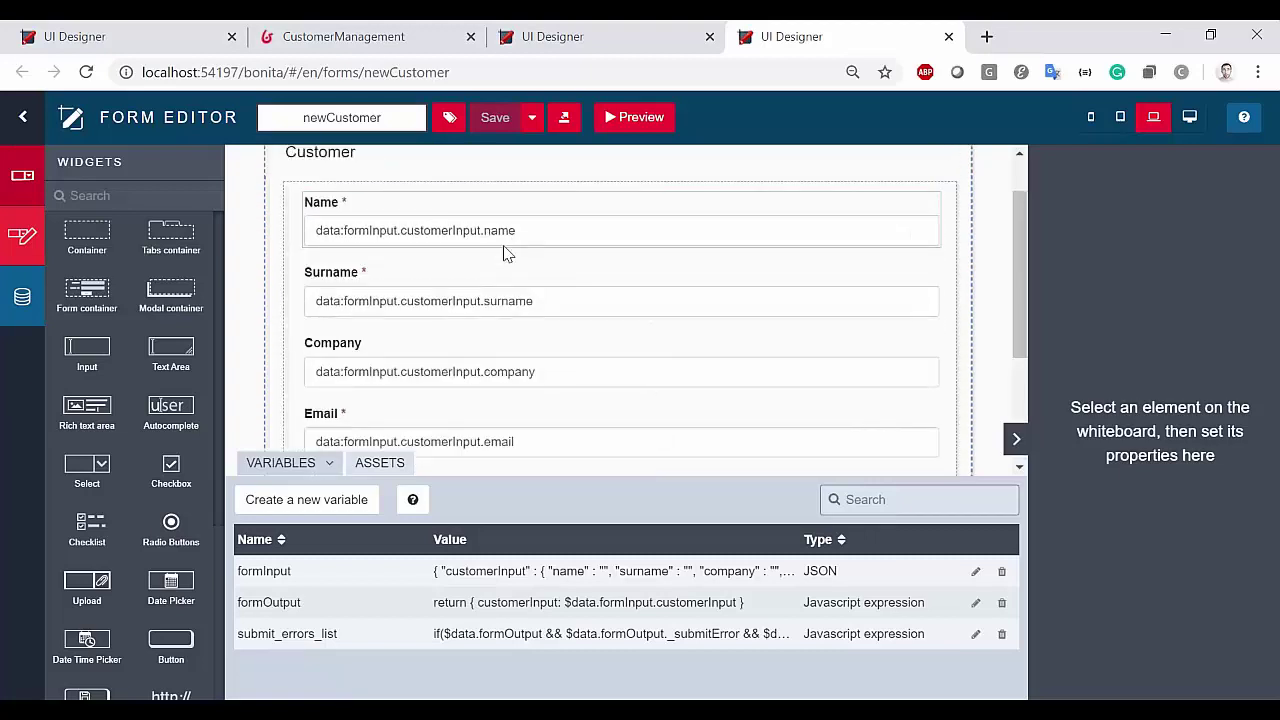
scroll(505, 255, "down", 2)
left_click(355, 300)
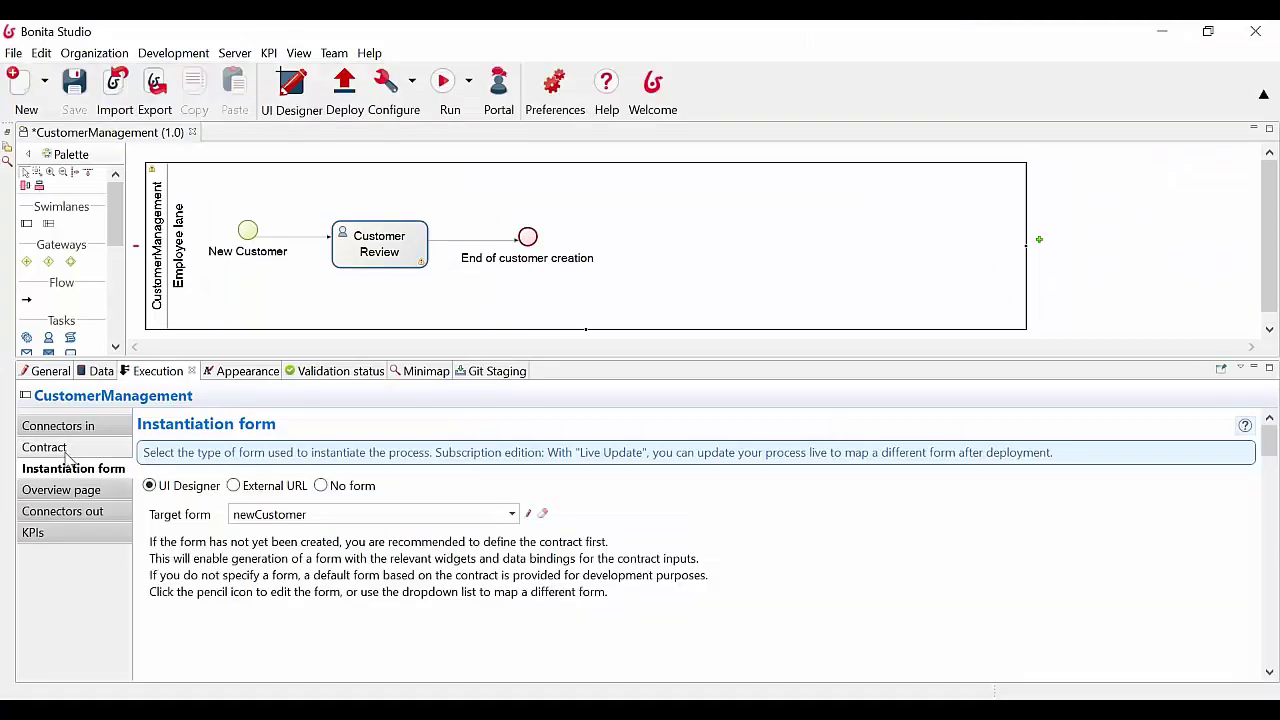
left_click(58, 448)
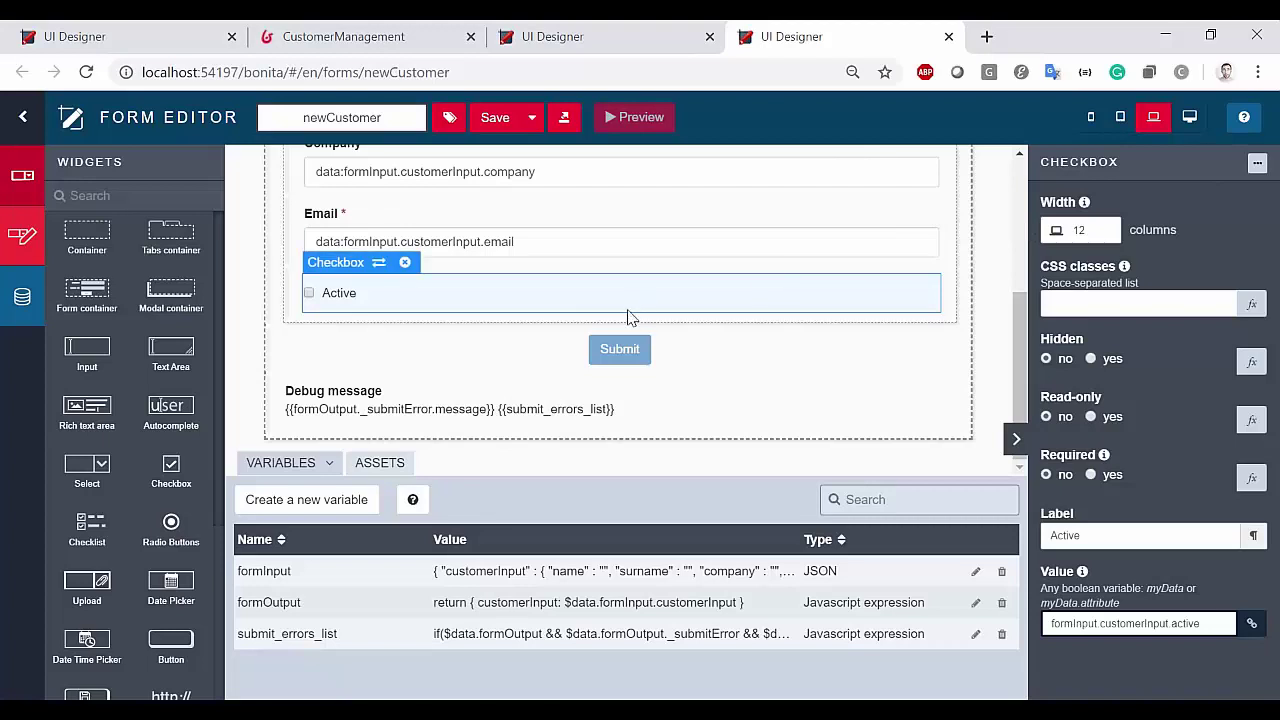
Preview switching the Active checkbox to a Select widget, then cancel without switching
double_click(1258, 166)
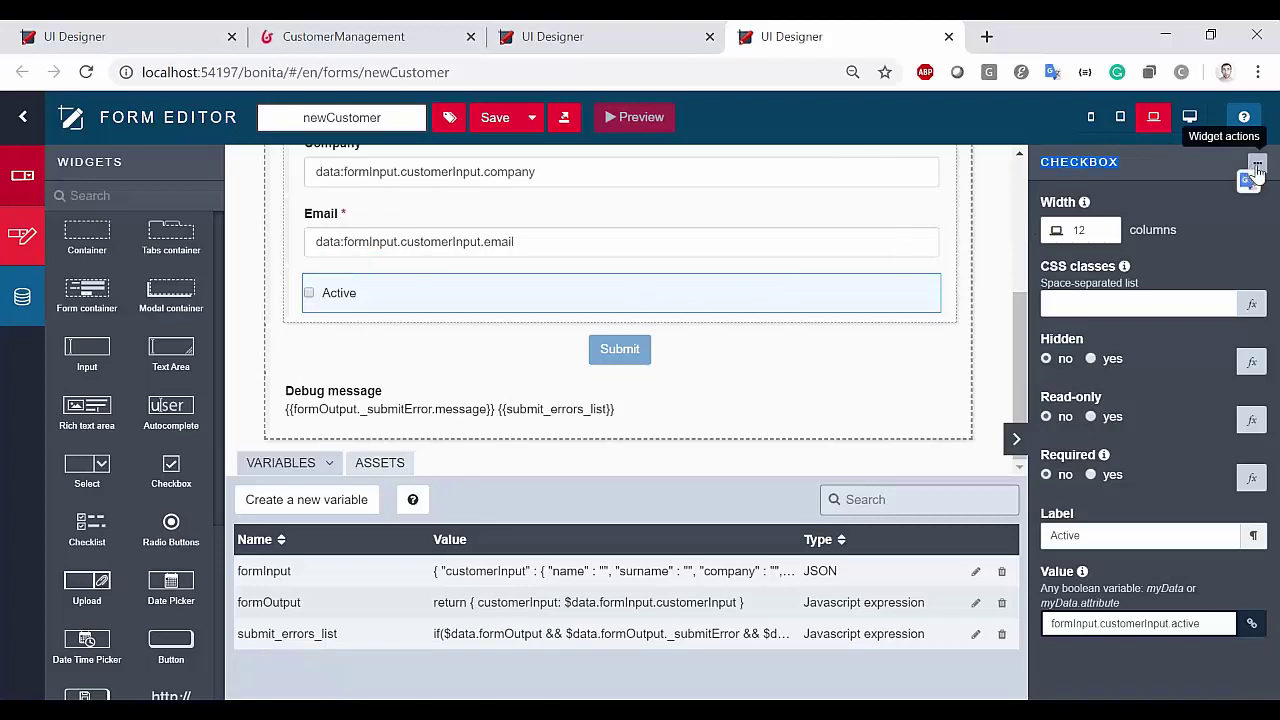
left_click(1258, 166)
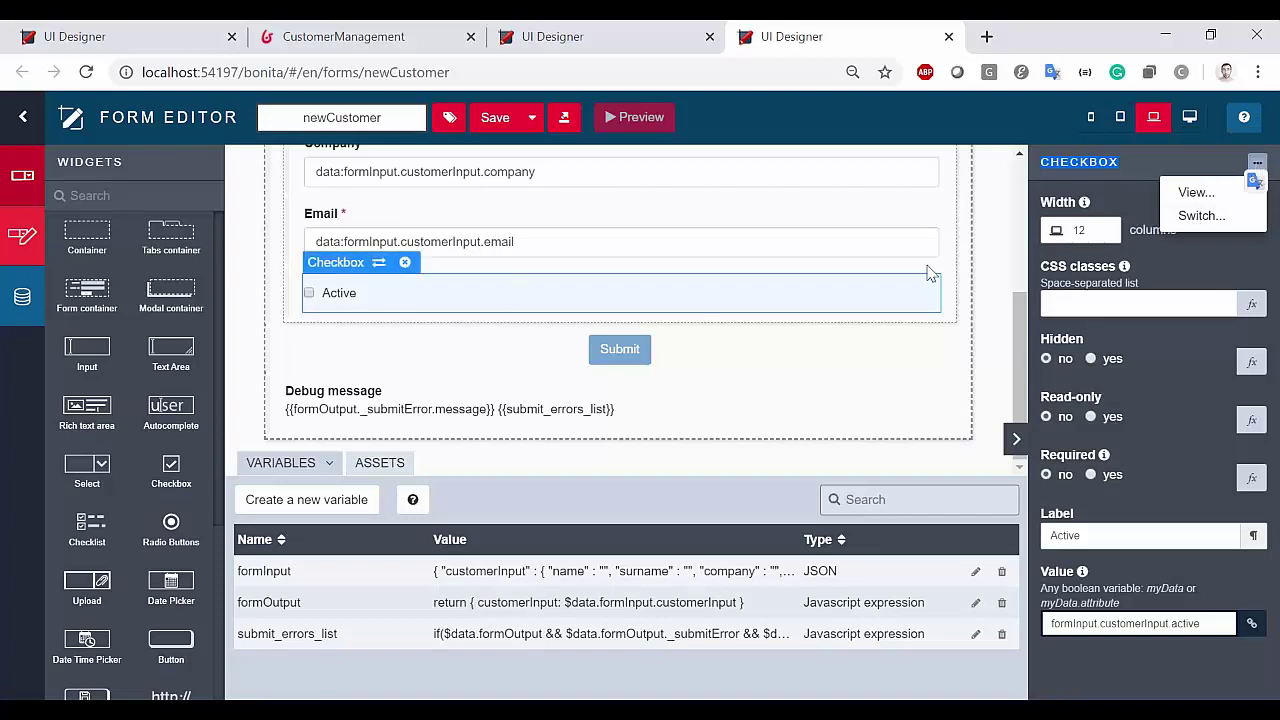
left_click(1203, 218)
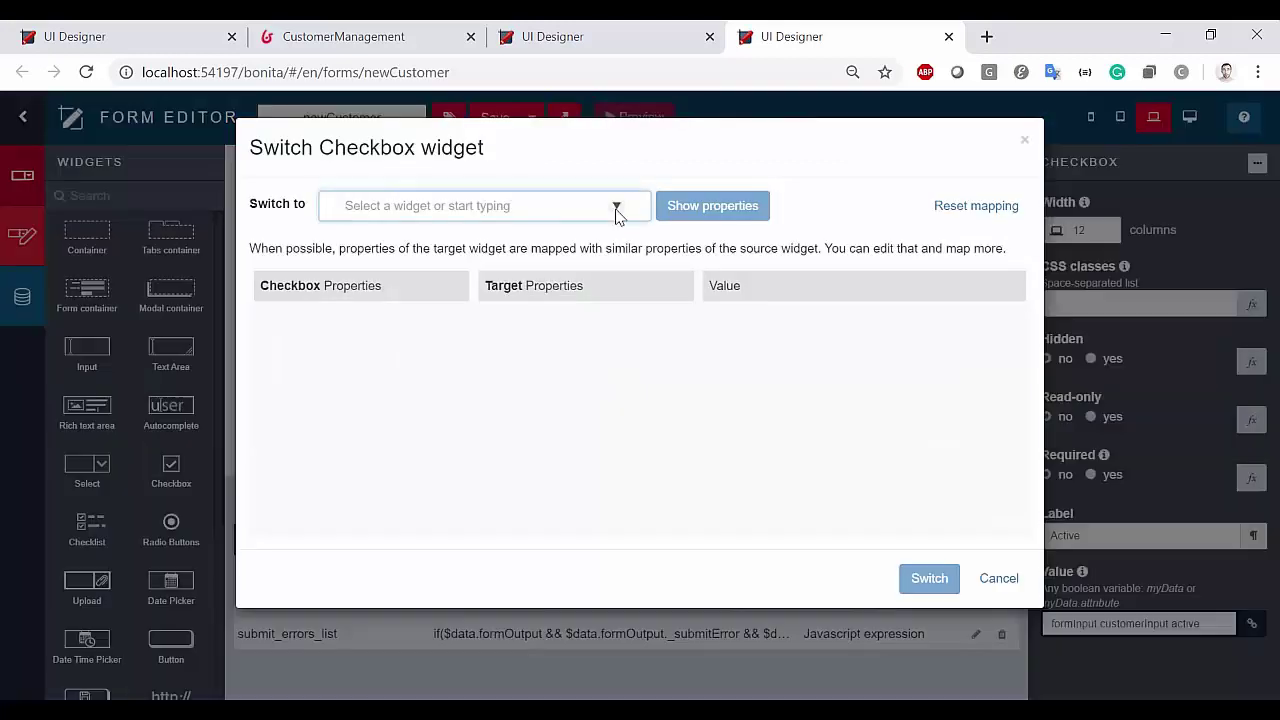
left_click(617, 210)
scroll(526, 354, "down", 5)
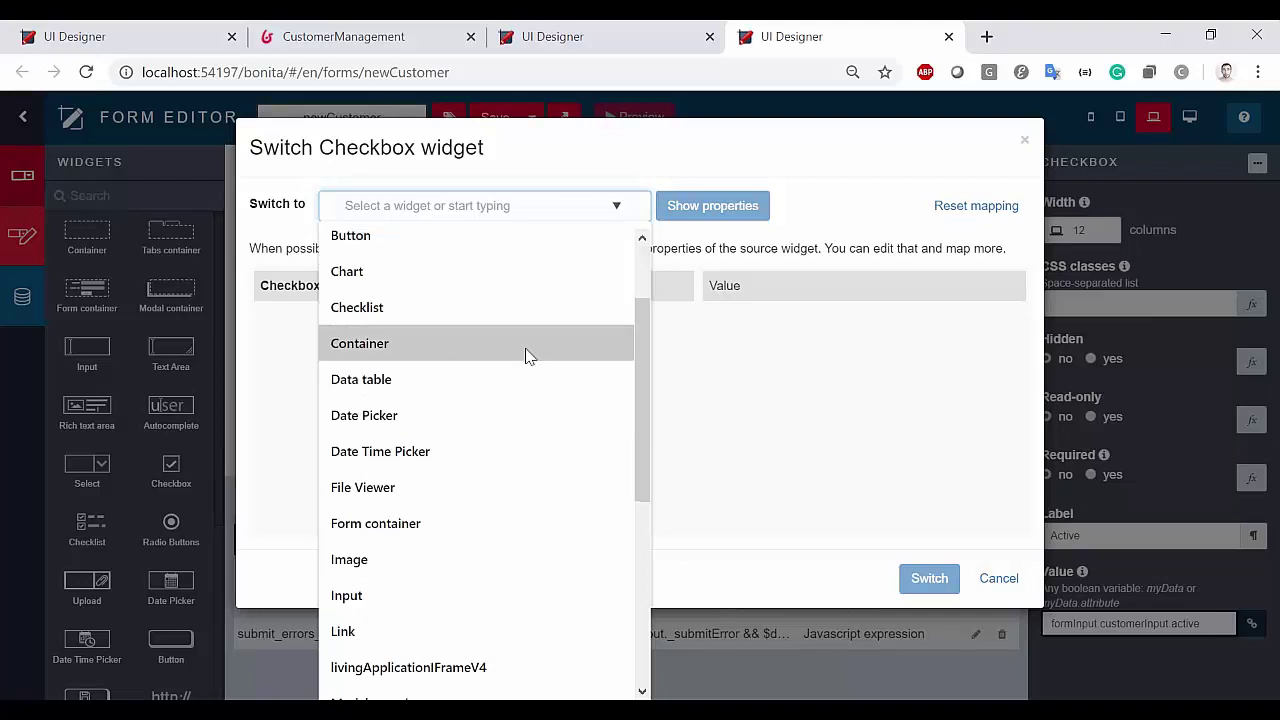
left_click(443, 428)
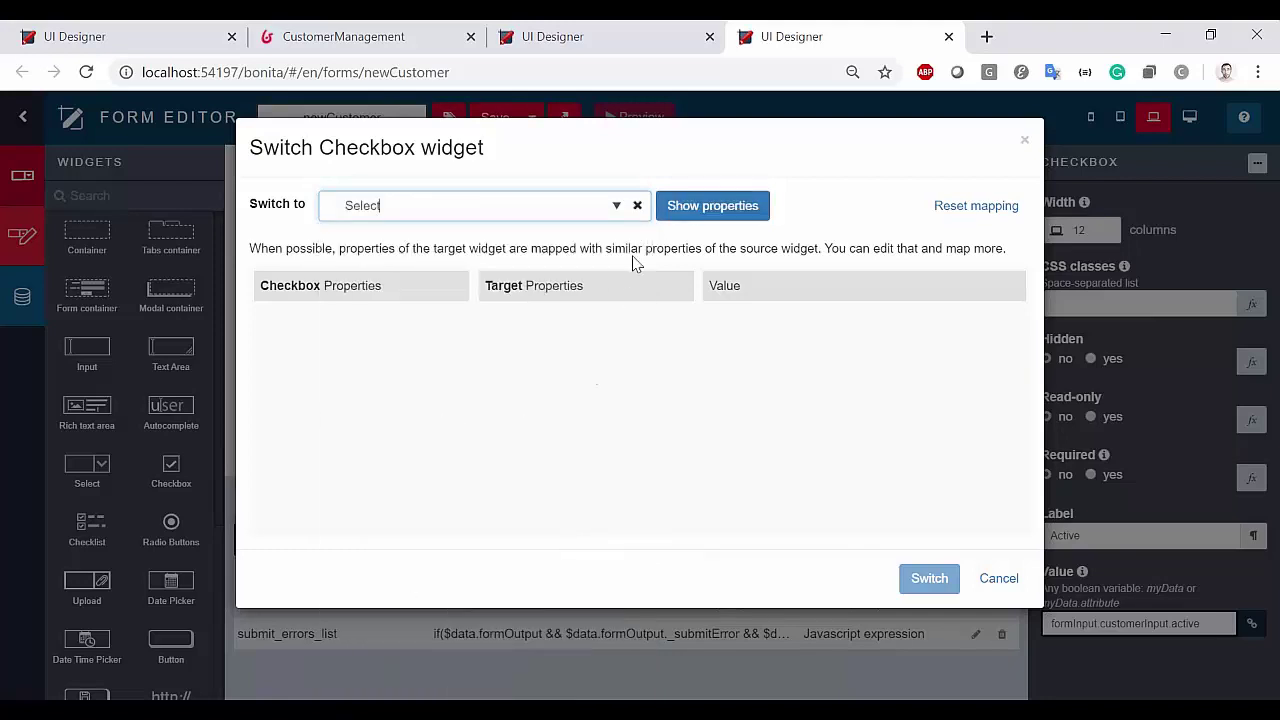
left_click(688, 206)
scroll(406, 466, "down", 1)
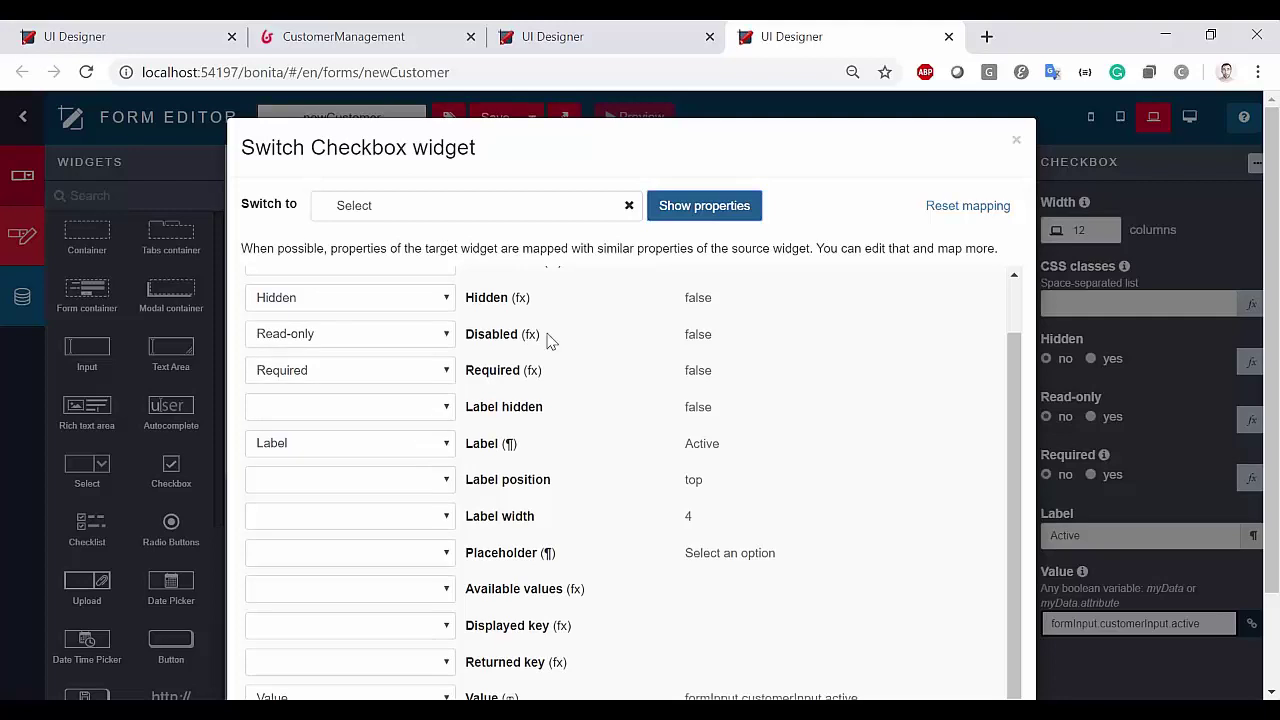
scroll(363, 343, "up", 1)
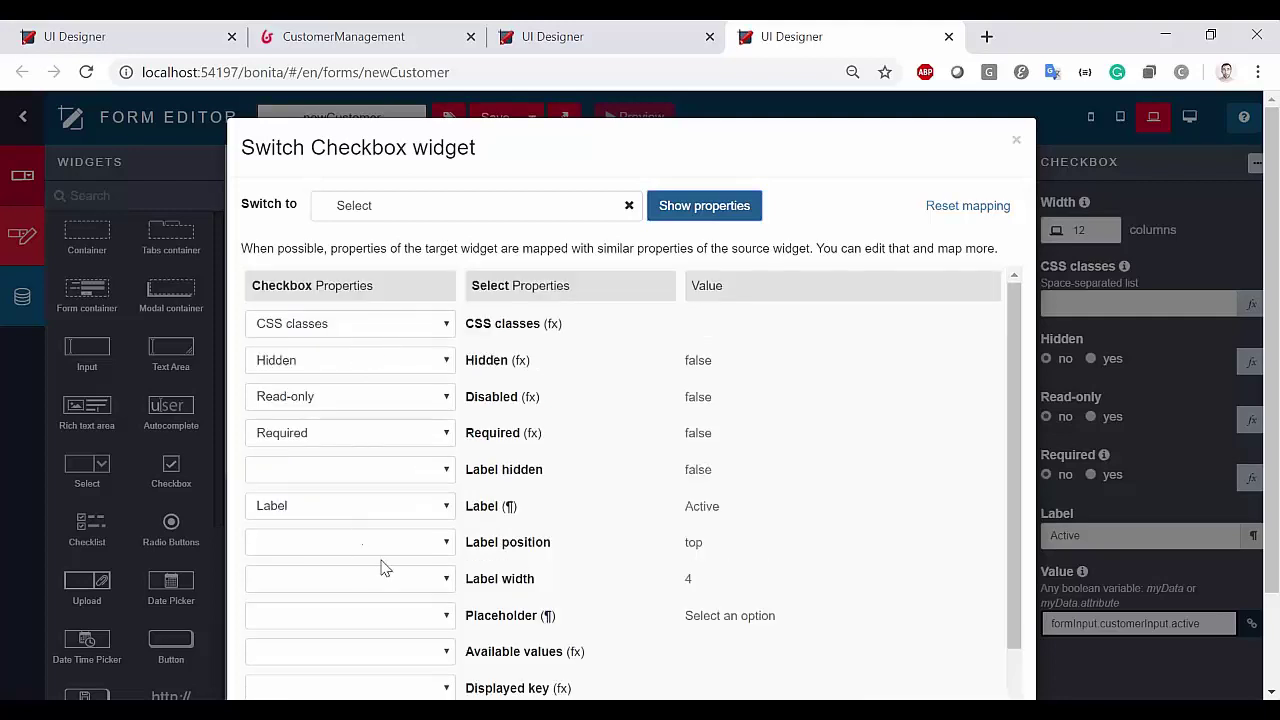
left_click(1017, 143)
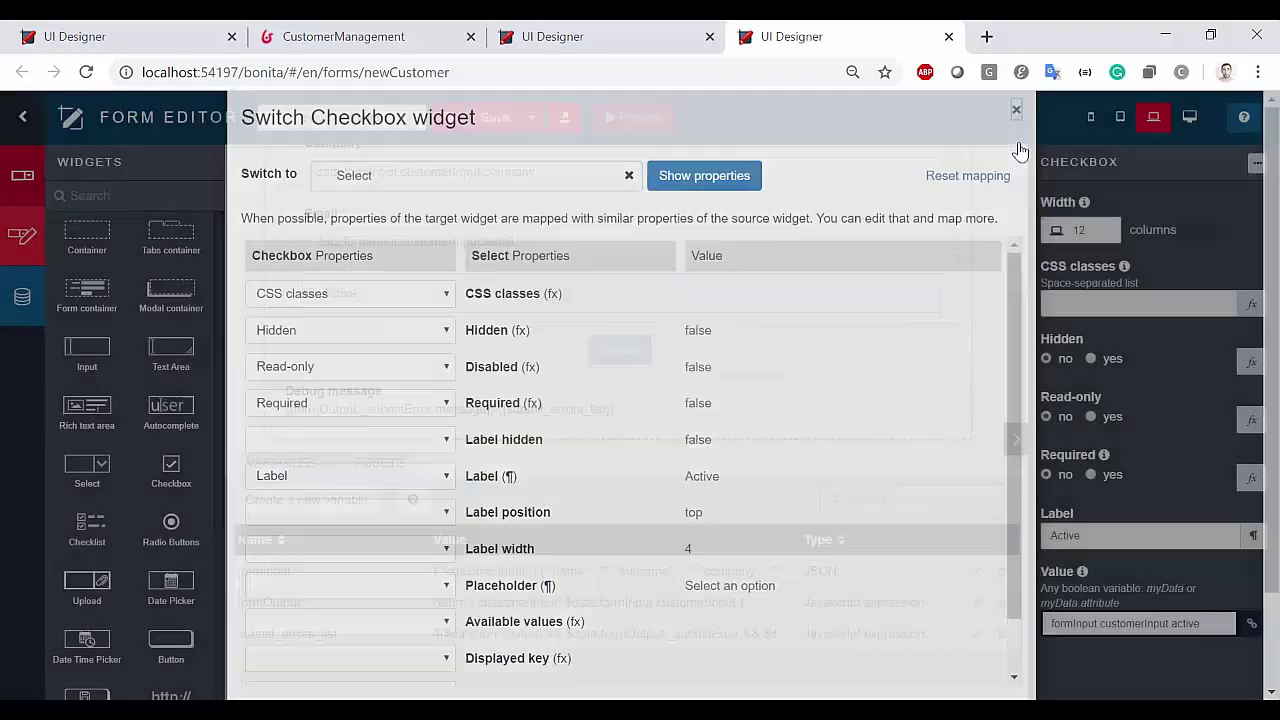
Select the Name input widget and open its definition from the '...' actions
scroll(155, 450, "down", 3)
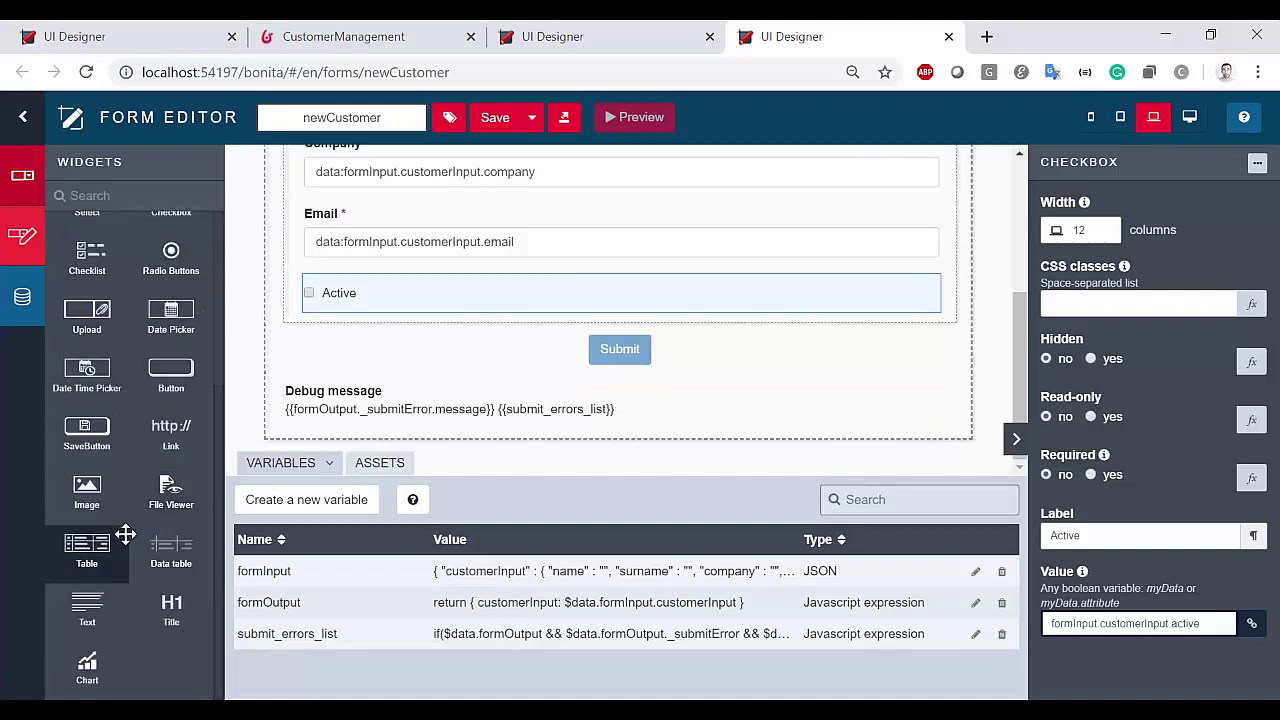
scroll(110, 505, "up", 3)
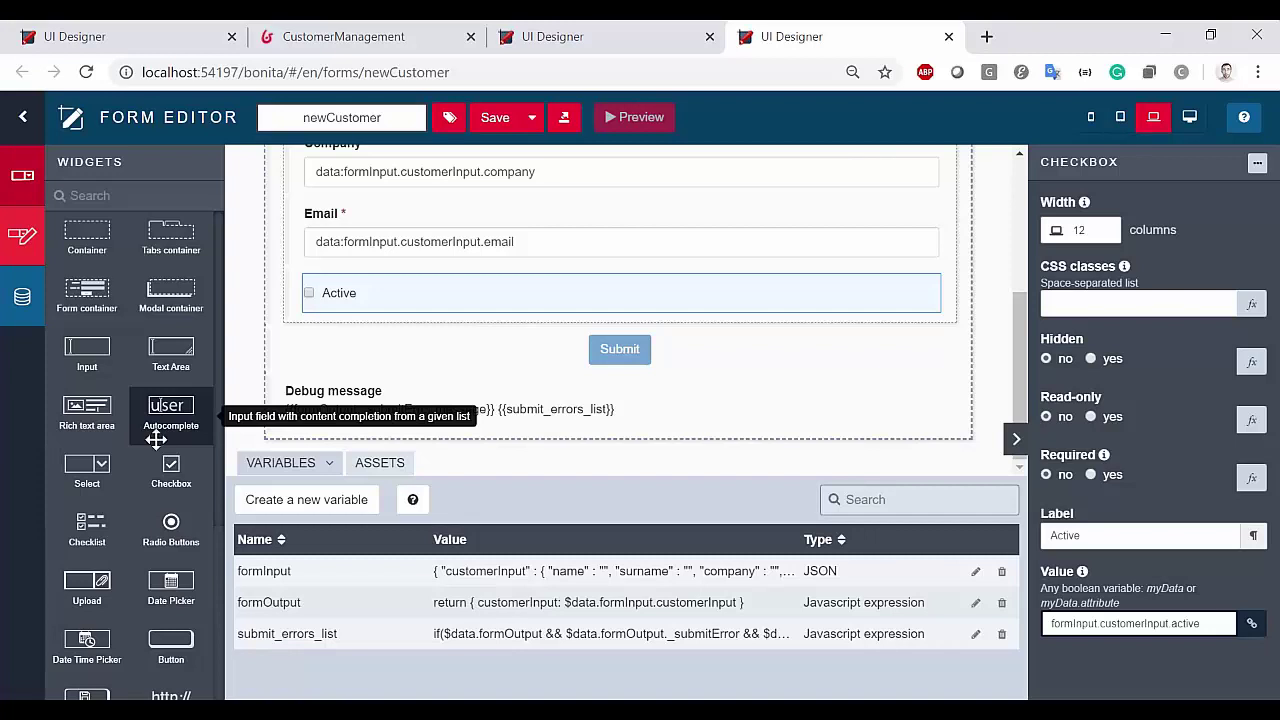
scroll(696, 300, "up", 2)
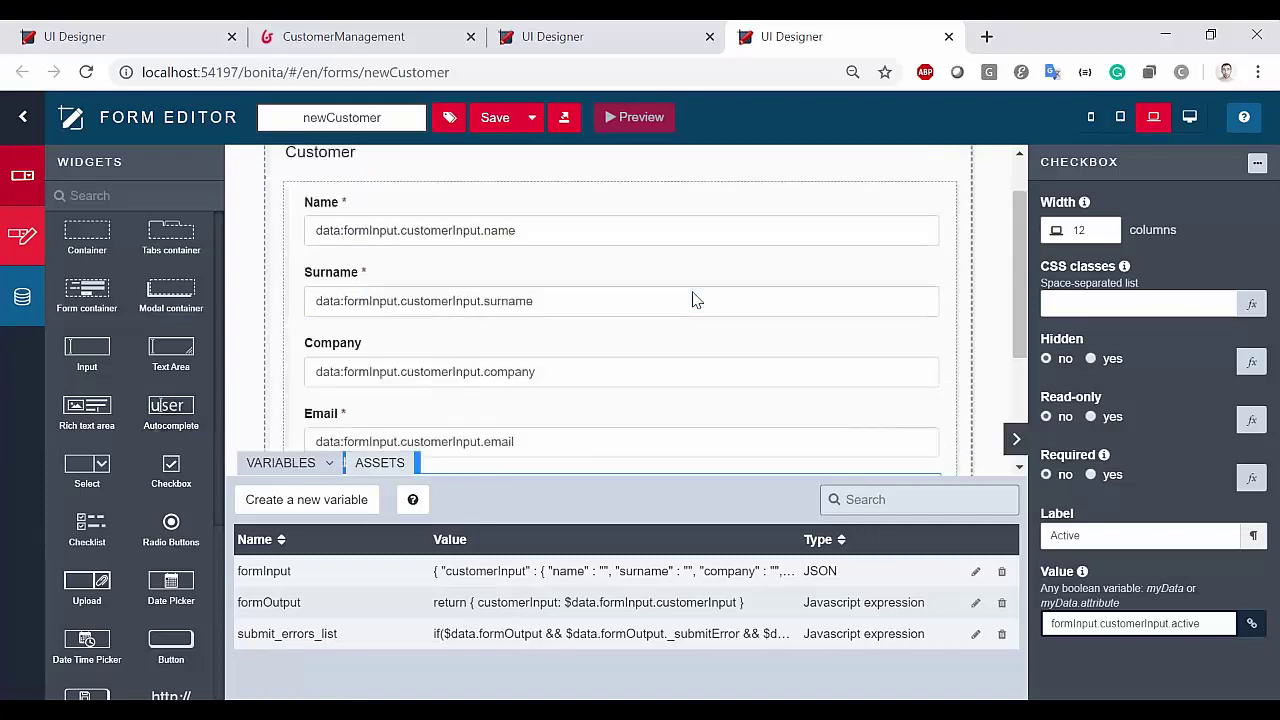
left_click(650, 230)
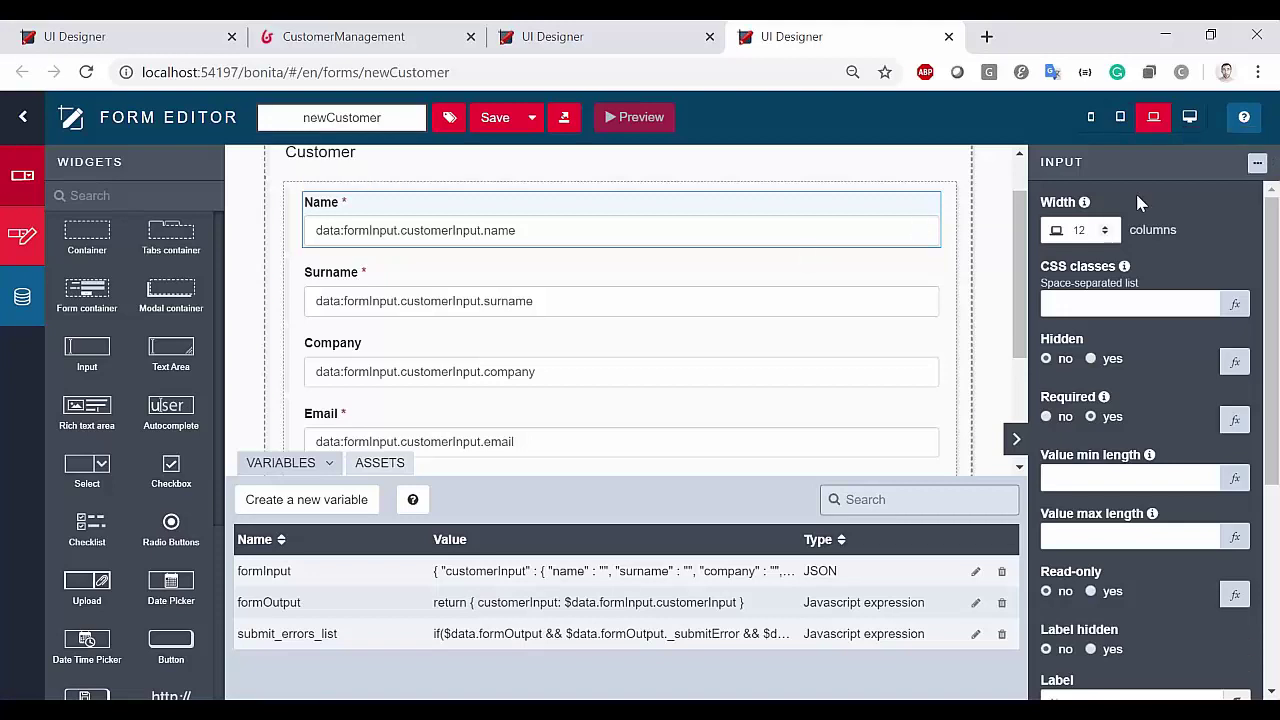
left_click(1256, 167)
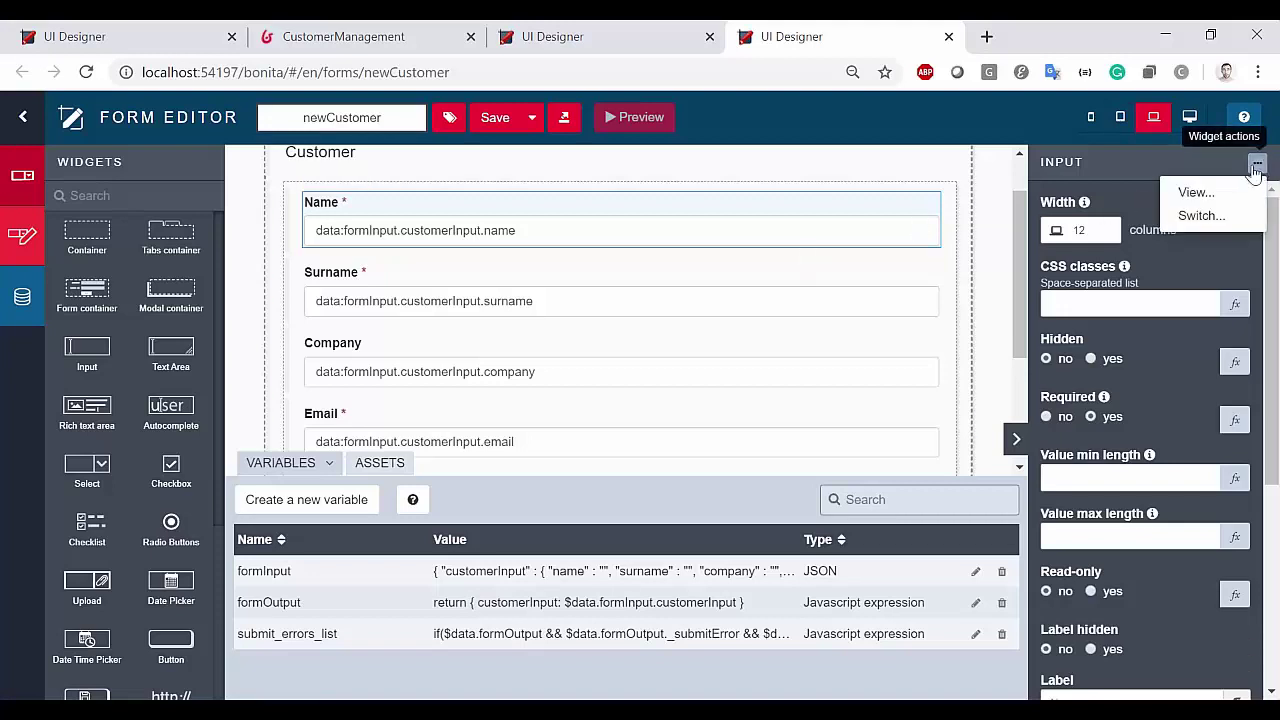
left_click(1196, 192)
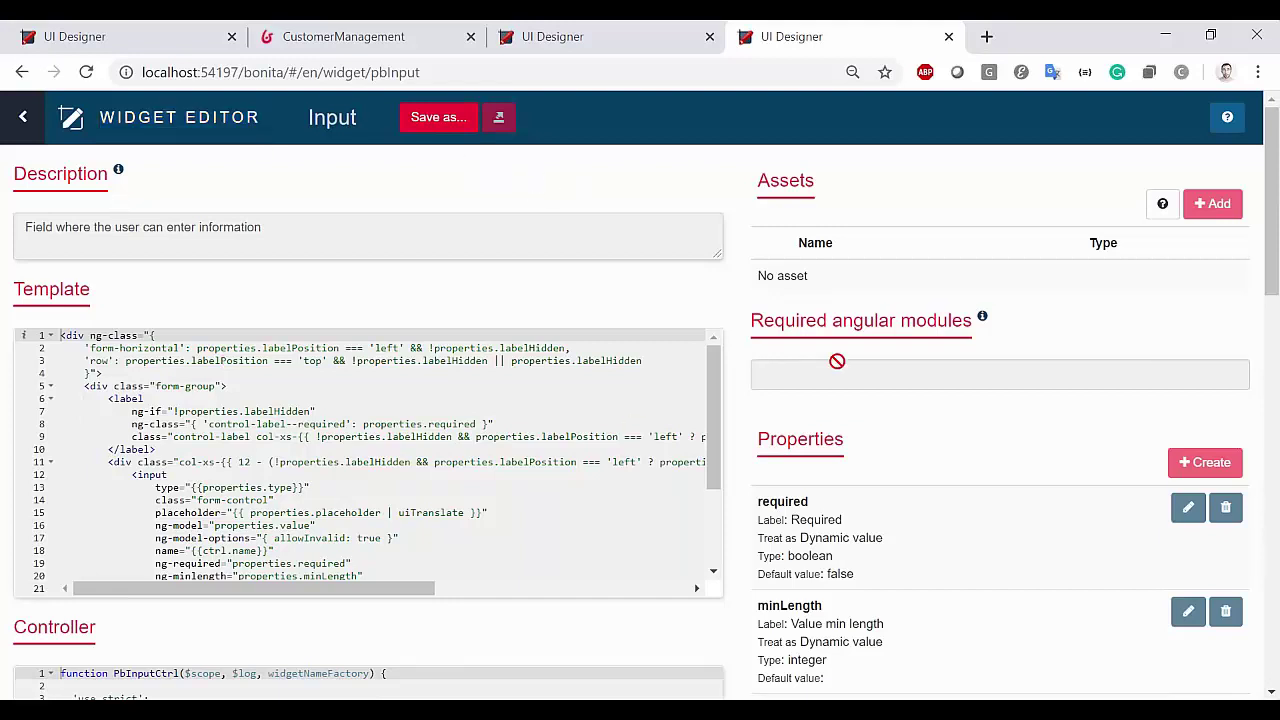
Scroll through the Input widget's Template, Controller and Properties sections
scroll(303, 297, "down", 2)
scroll(303, 297, "up", 2)
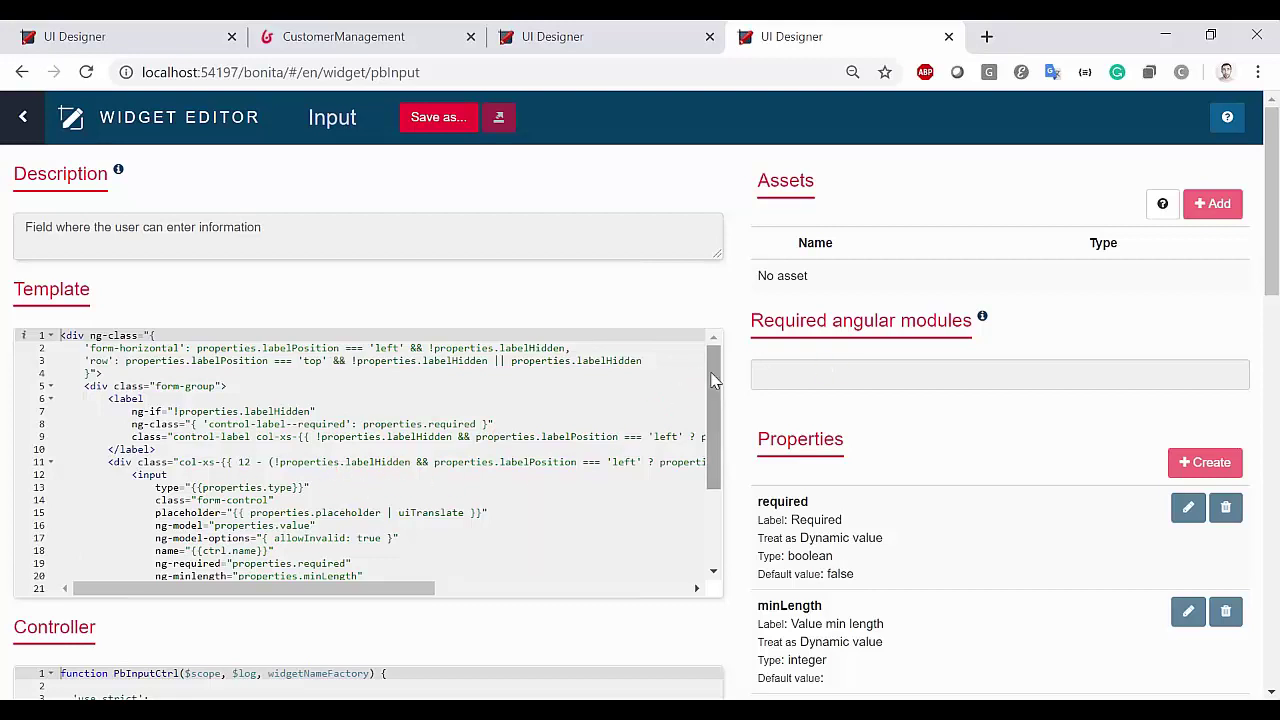
scroll(710, 421, "down", 4)
scroll(735, 436, "down", 1)
scroll(735, 436, "down", 2)
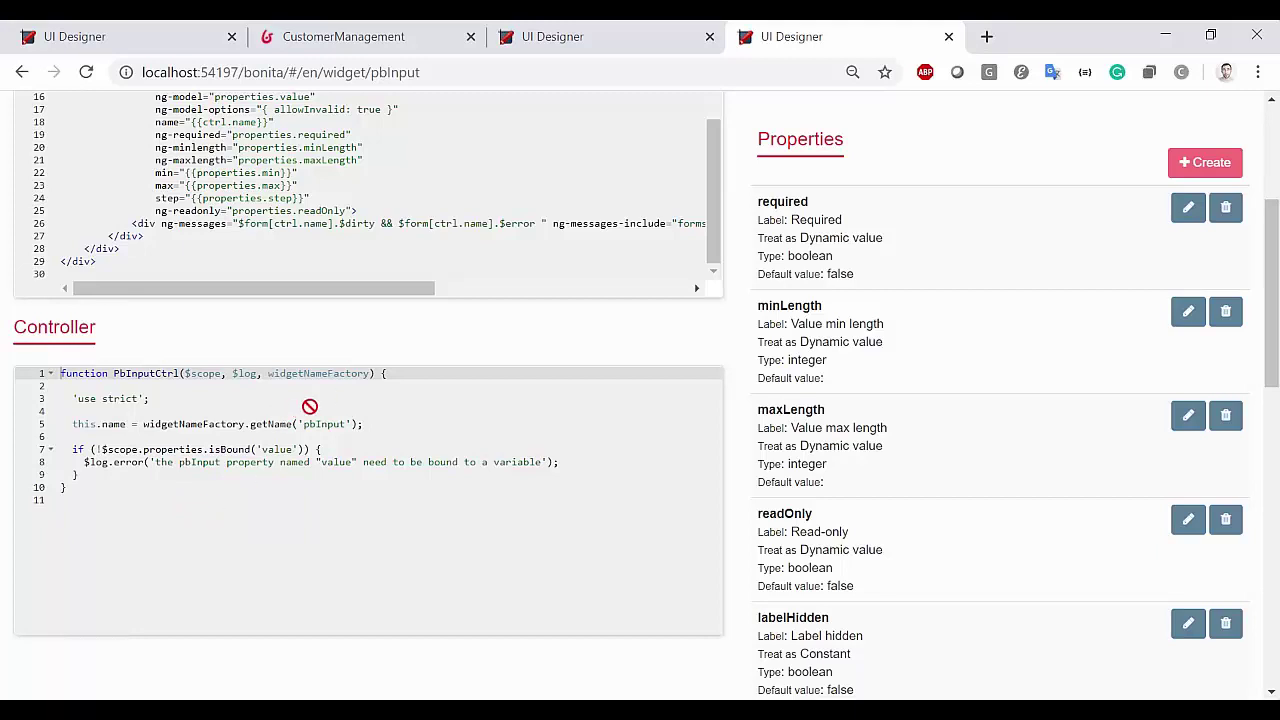
Examine the template and controller code, then the properties (required, minLength, maxLength, readOnly, labelHidden)
left_click(195, 410)
left_click(289, 191)
scroll(365, 258, "up", 3)
left_click(350, 161)
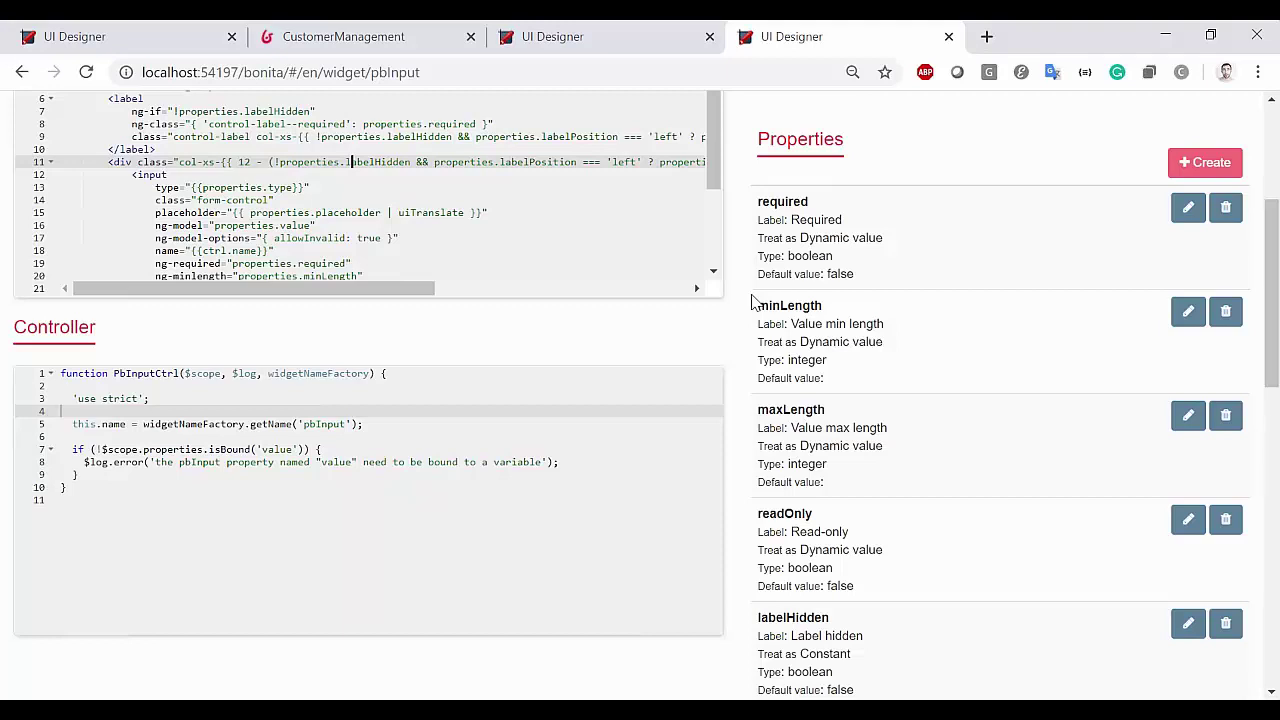
scroll(752, 297, "up", 3)
left_click(316, 411)
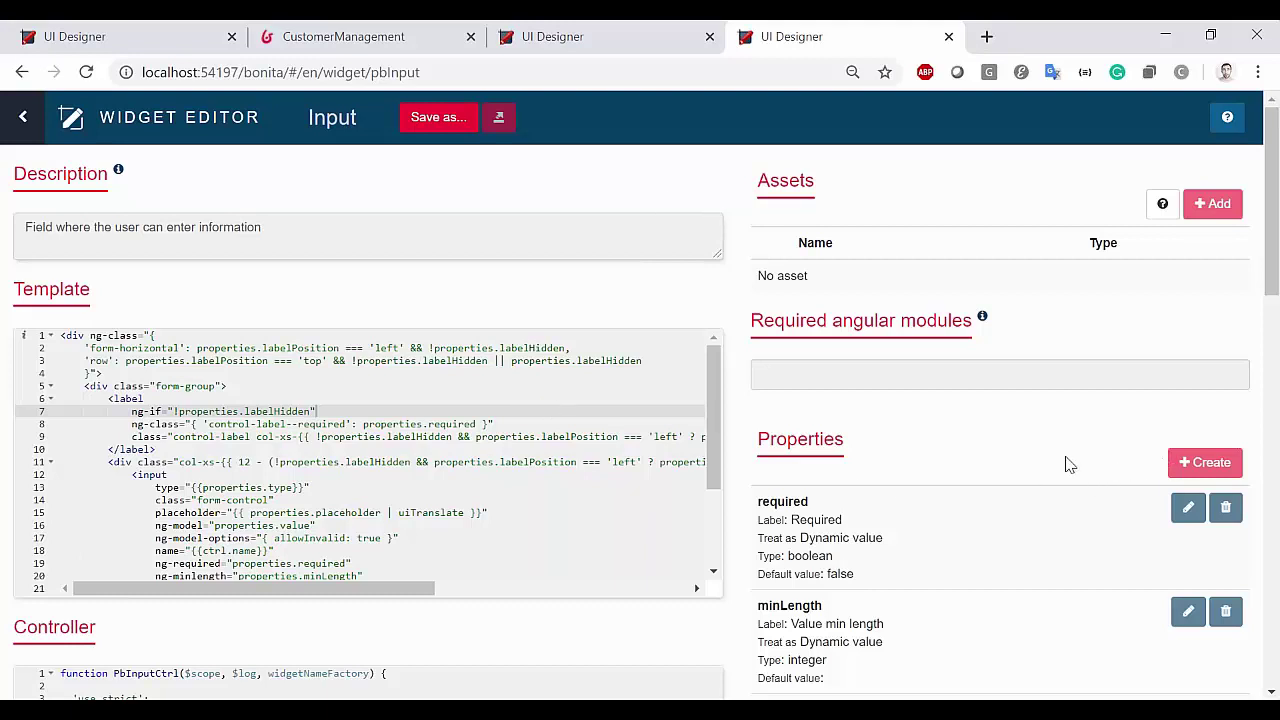
scroll(1068, 463, "down", 3)
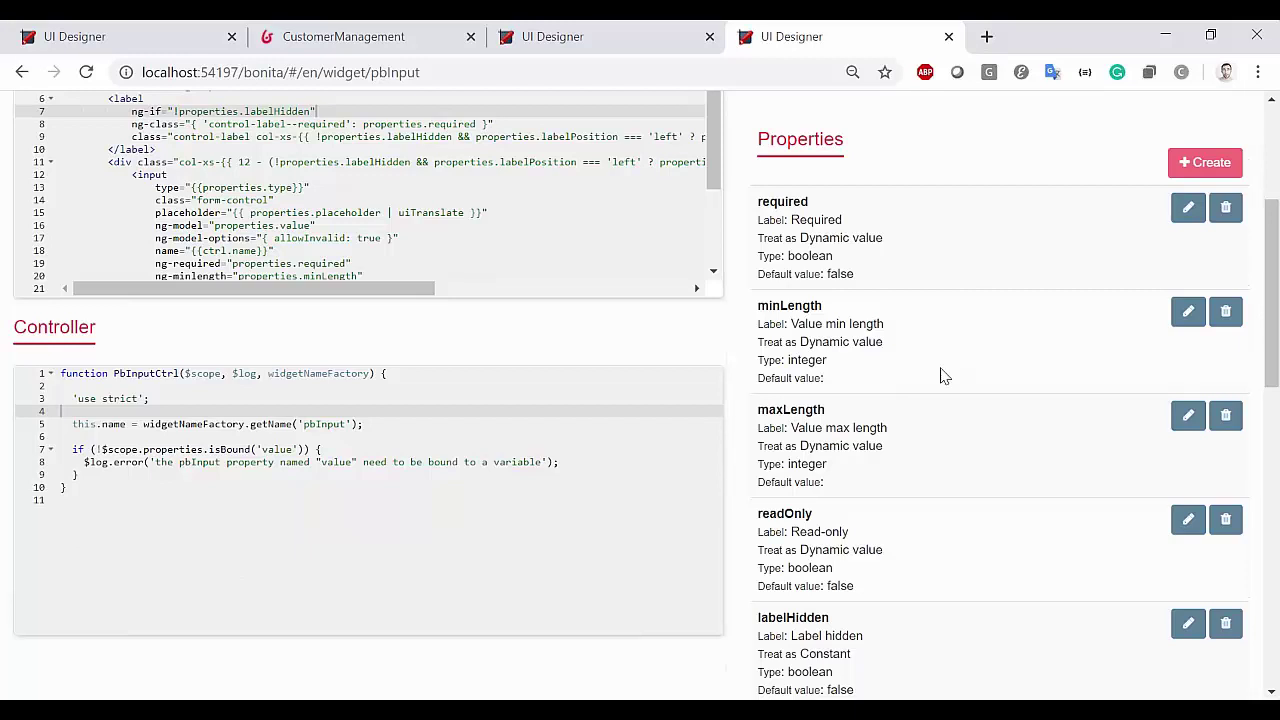
scroll(943, 372, "down", 2)
scroll(930, 378, "up", 2)
scroll(676, 342, "up", 2)
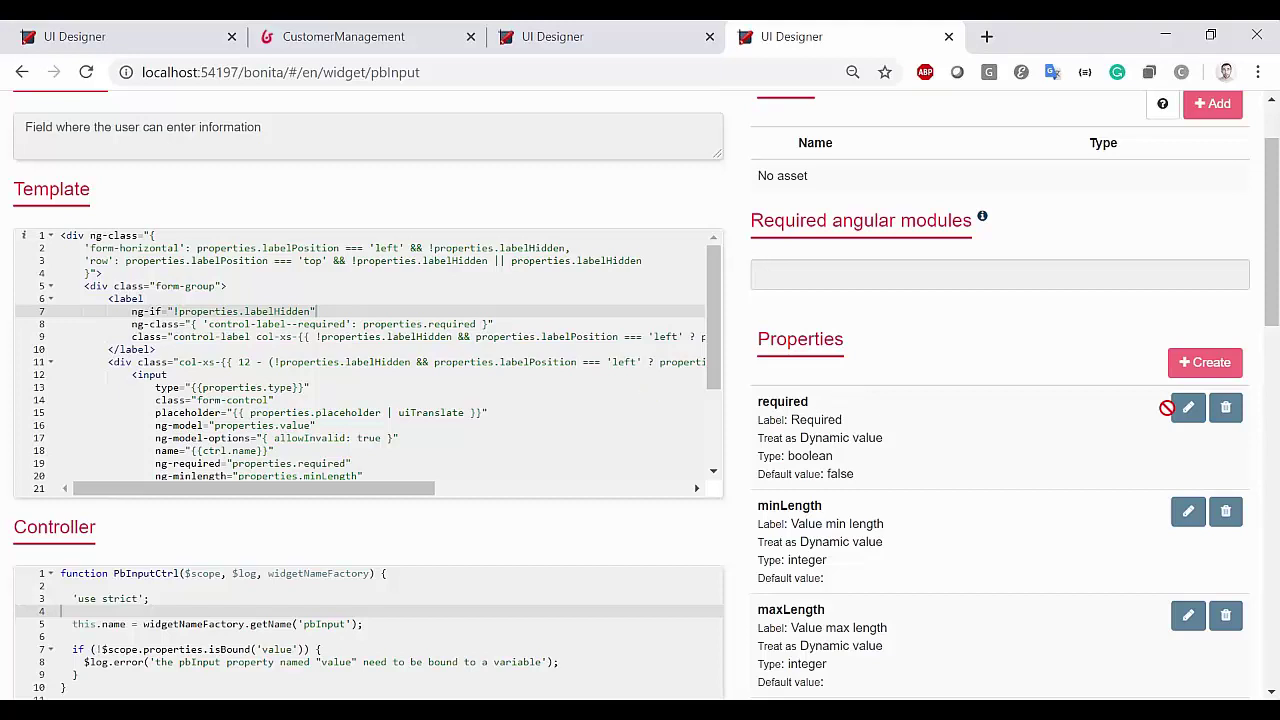
scroll(1155, 422, "up", 1)
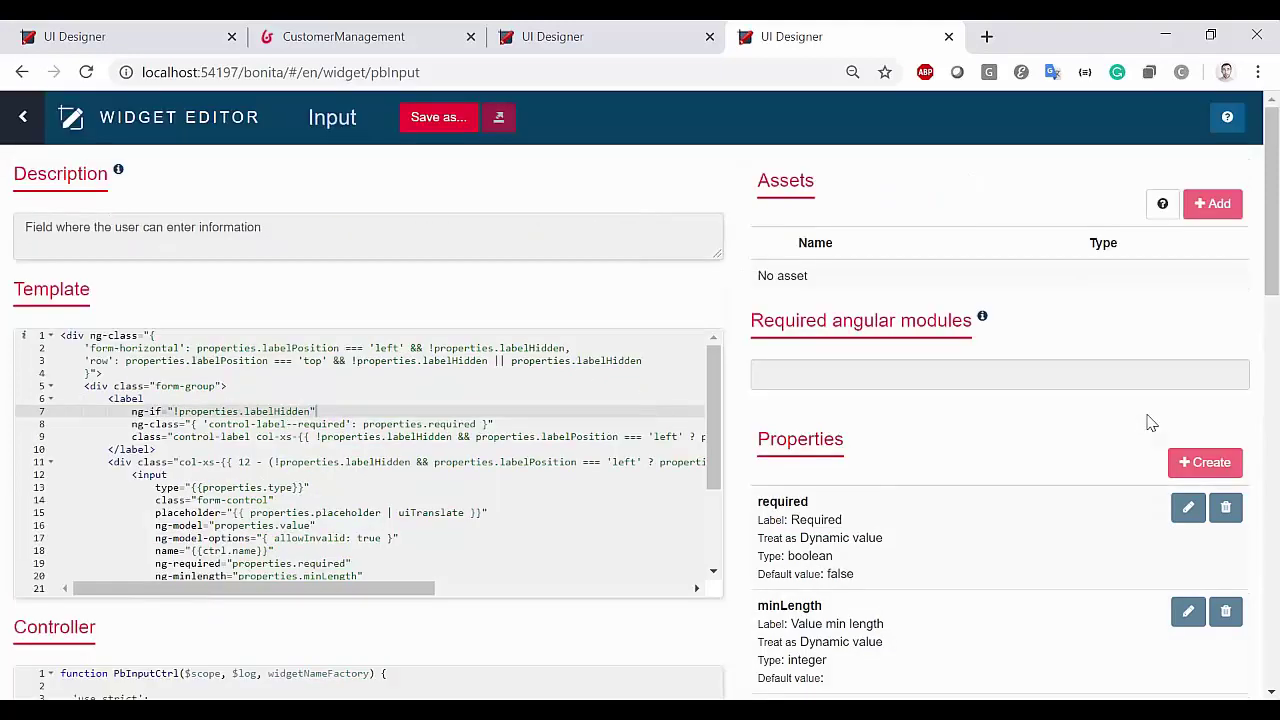
Save a copy of the Input widget as the custom widget myInput
left_click(458, 133)
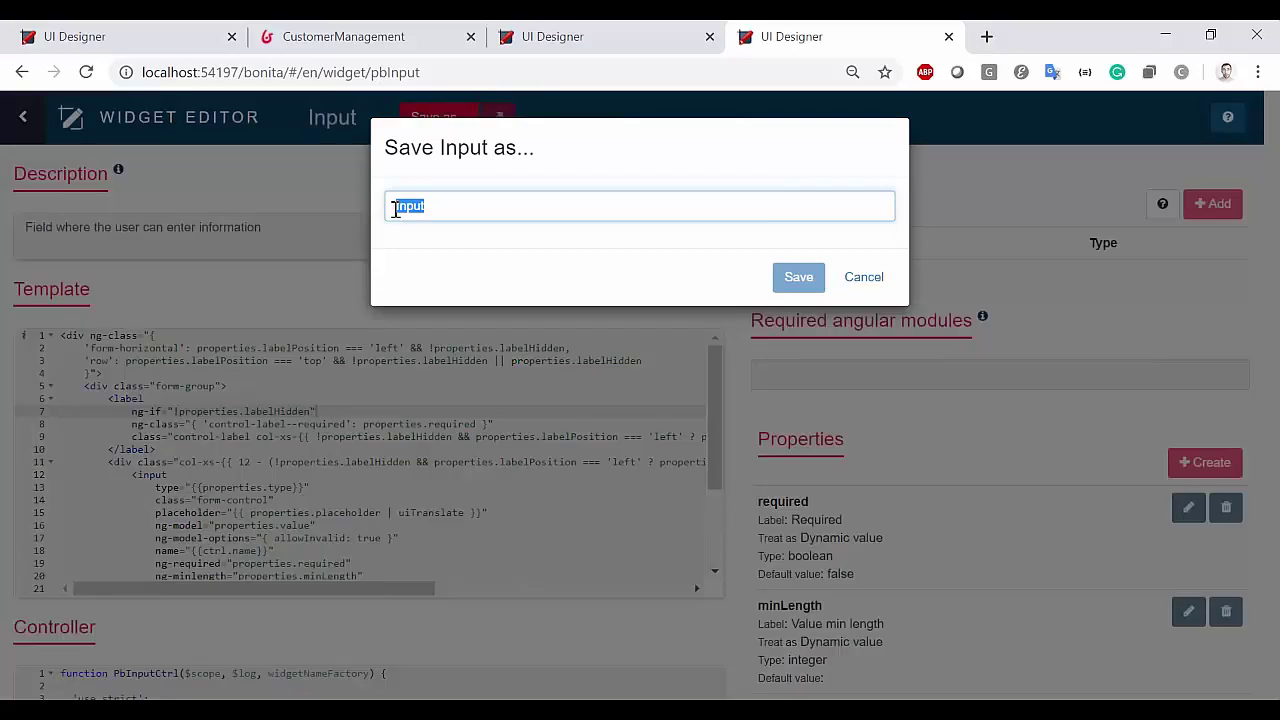
left_click(394, 207)
type("my")
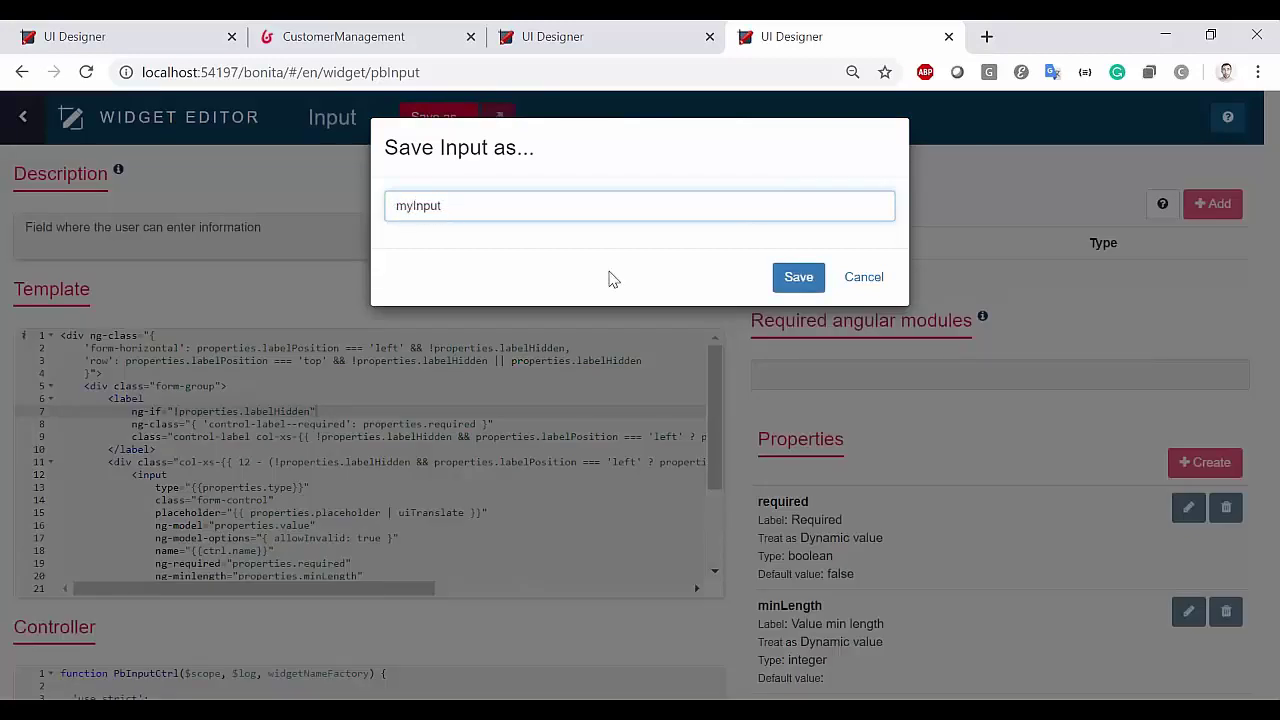
left_click(793, 282)
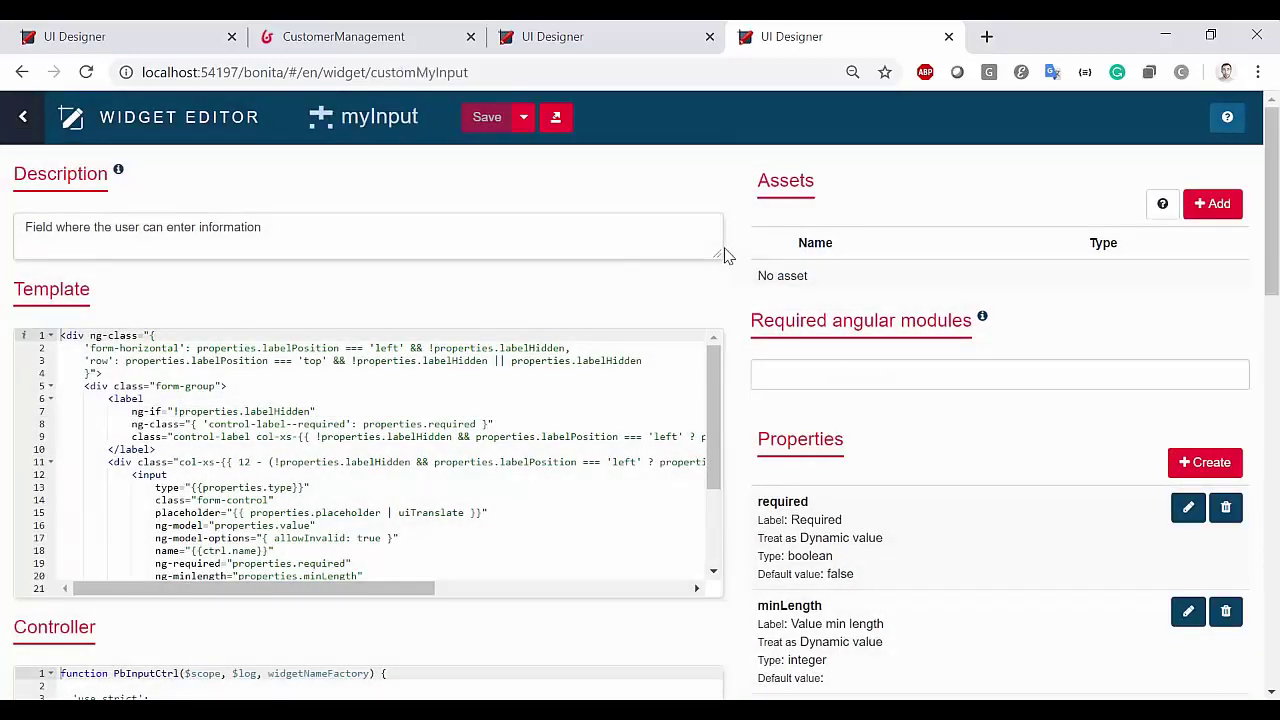
Try inserting blank lines after the form-group tag in the template, then remove them
left_click(506, 411)
scroll(857, 369, "down", 2)
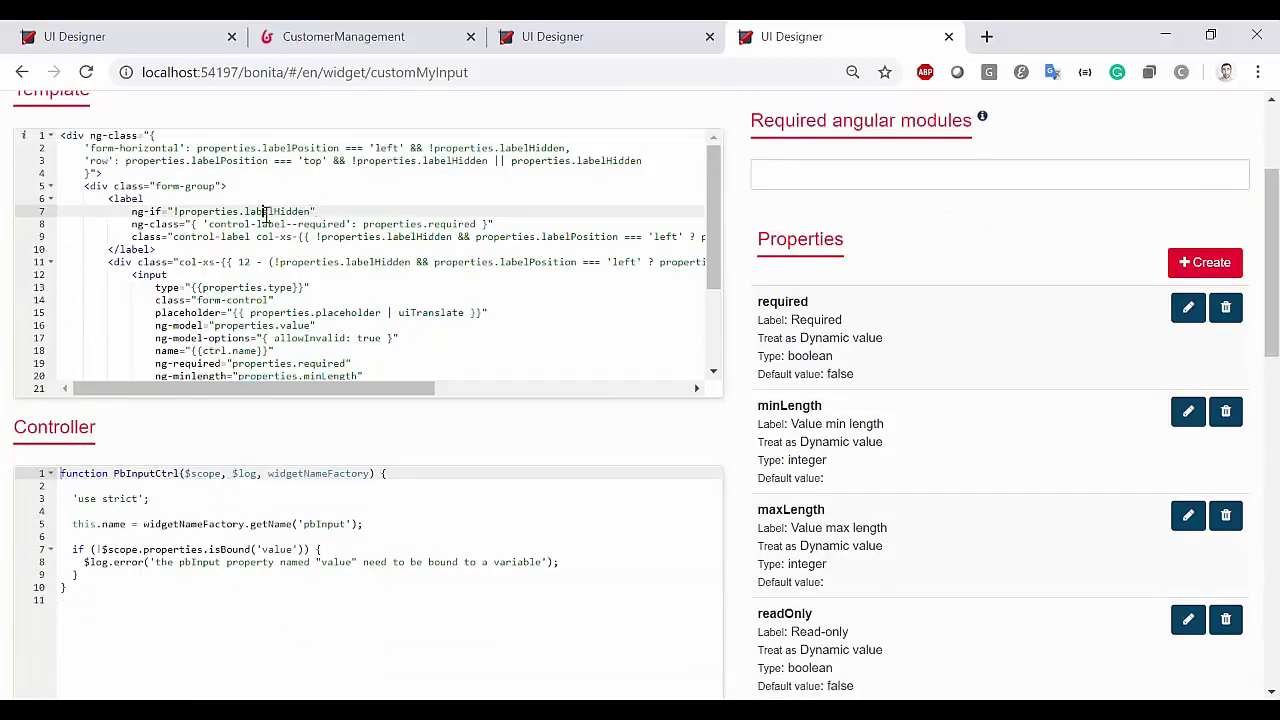
left_click(282, 185)
key("Return")
key("Return")
key("Return")
key("Return")
key("Return")
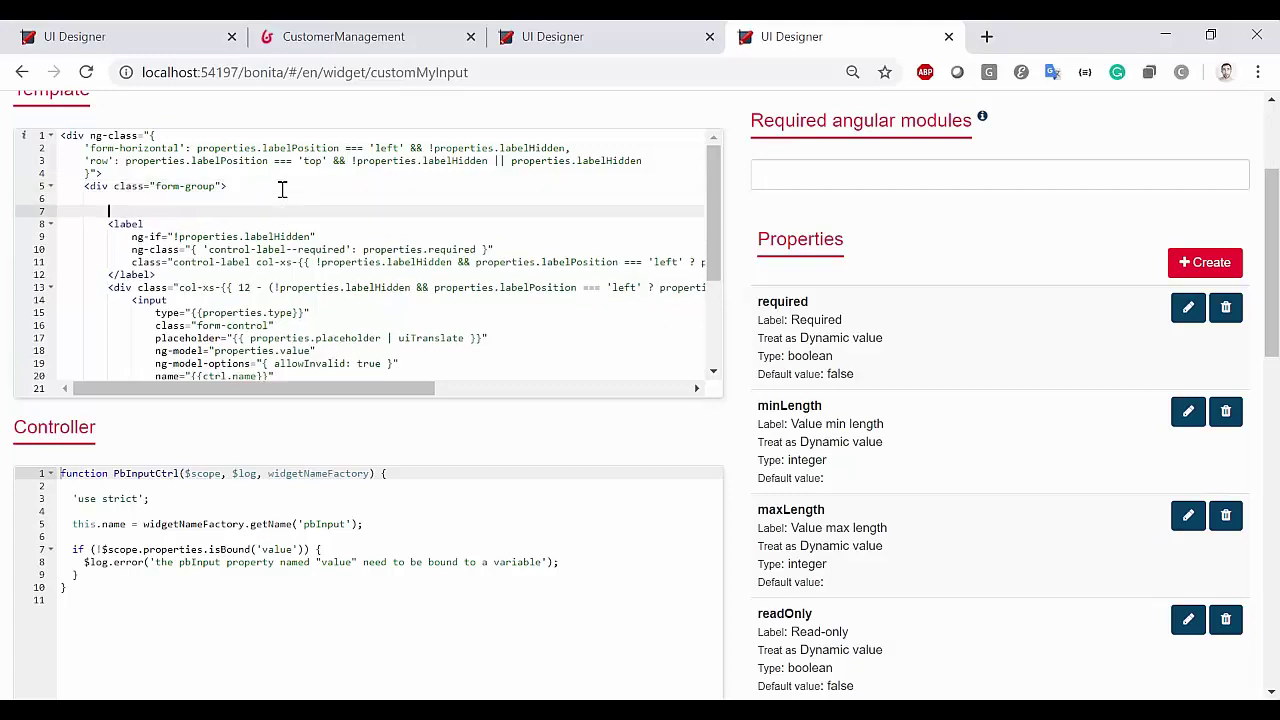
left_click(283, 190)
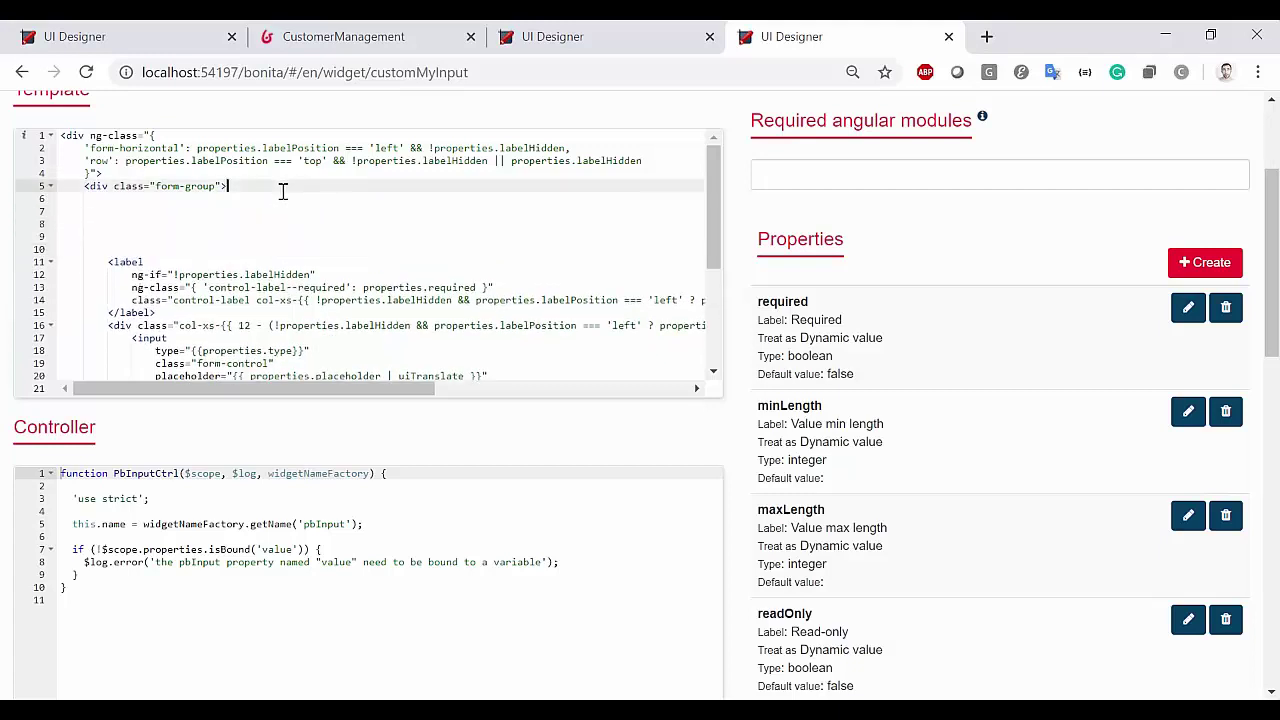
left_click(108, 260, "shift")
key("BackSpace")
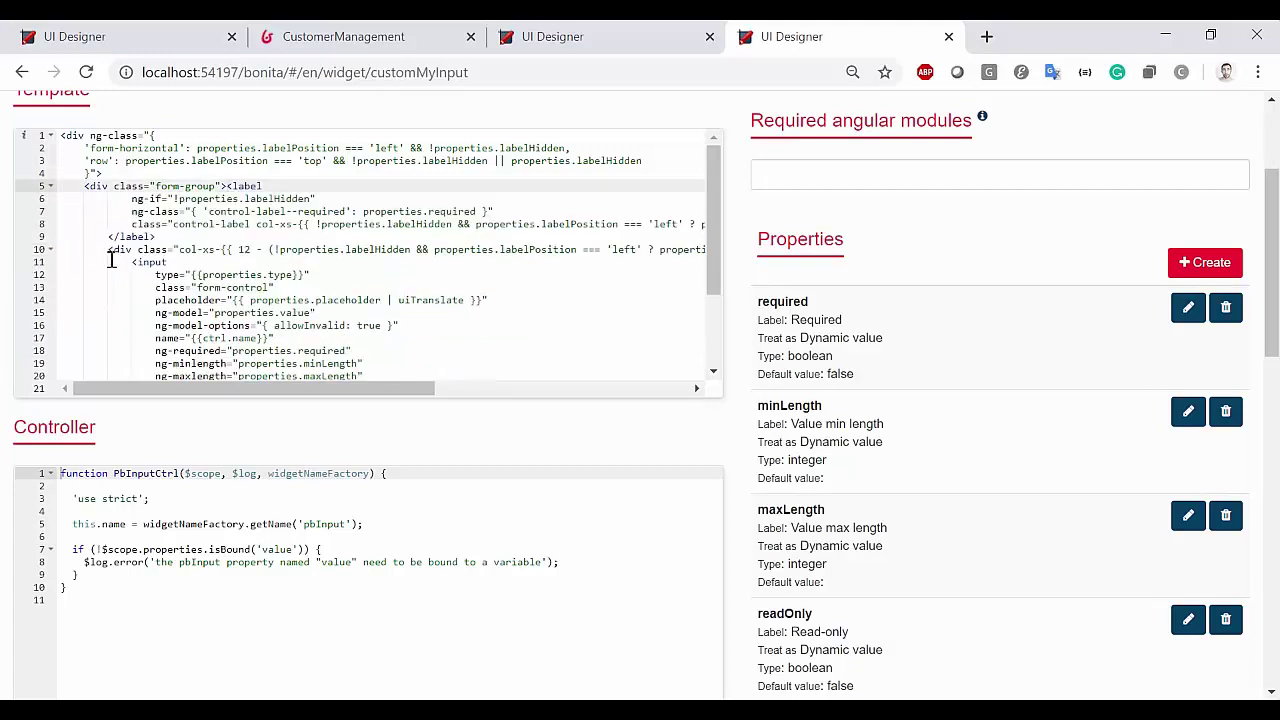
key("Return")
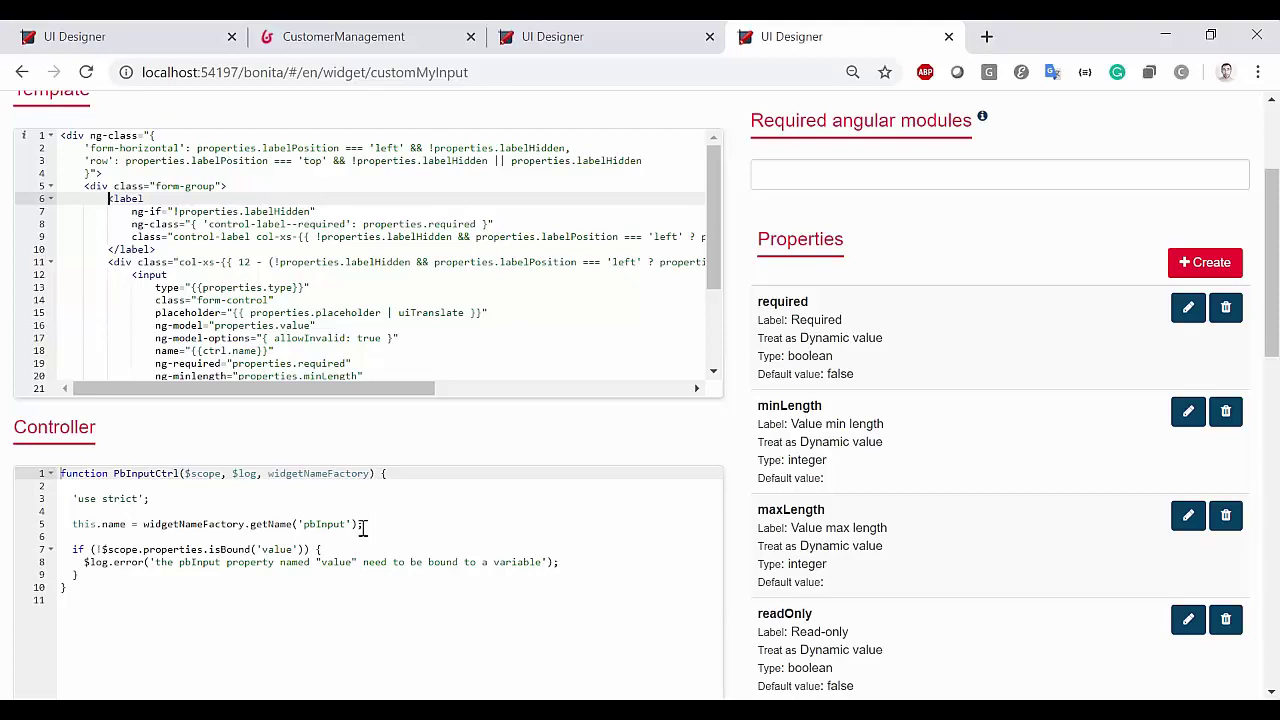
Review the controller code around getName and the required property
left_click(362, 526)
left_click(266, 537)
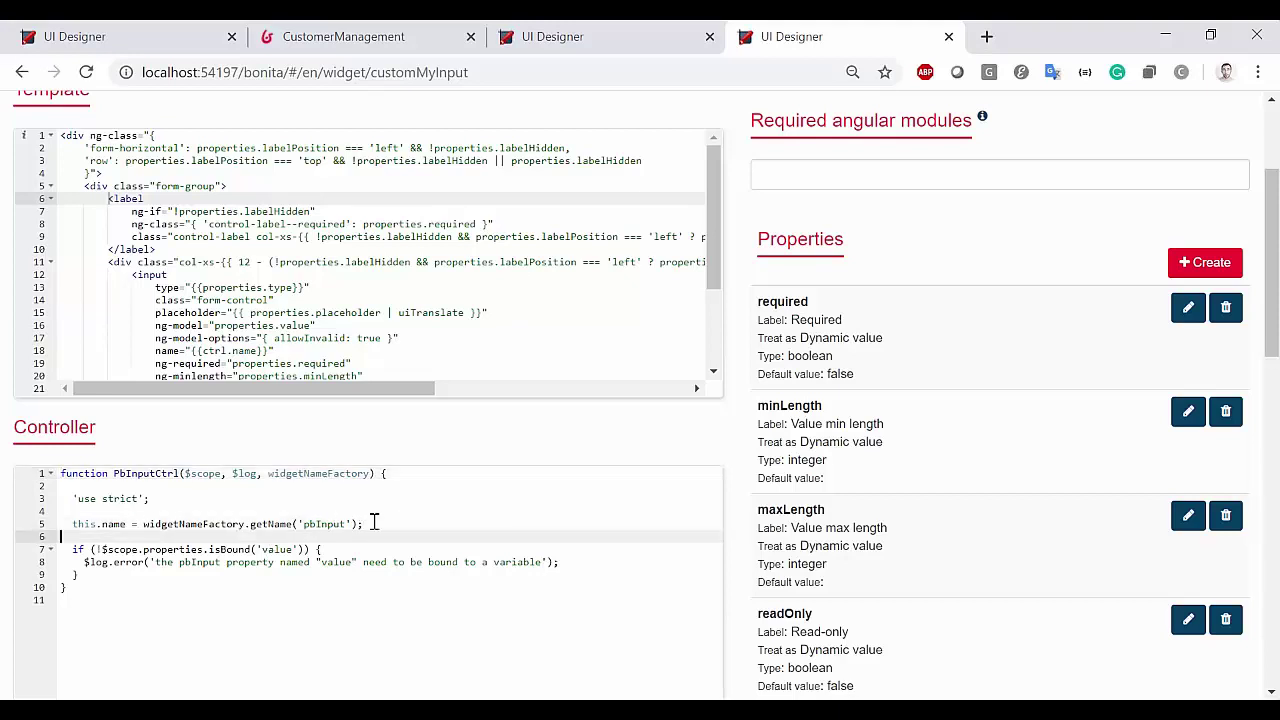
left_click(373, 522)
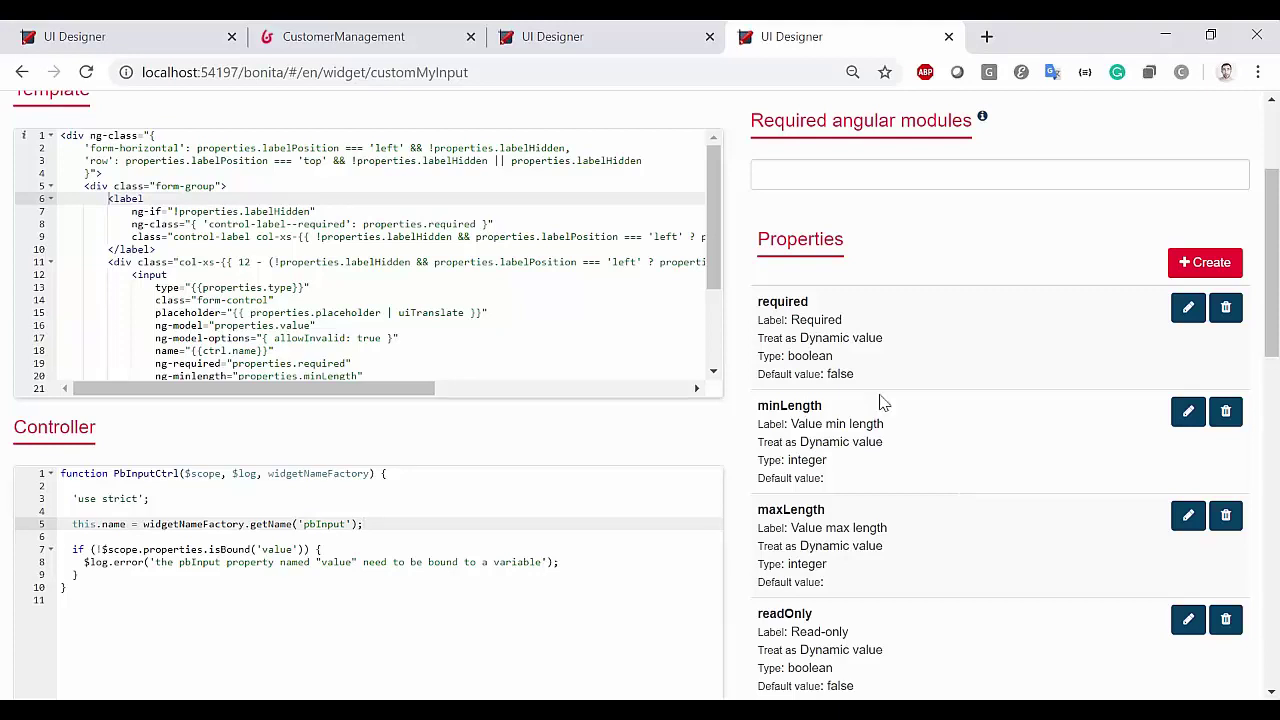
double_click(775, 301)
left_click(843, 372)
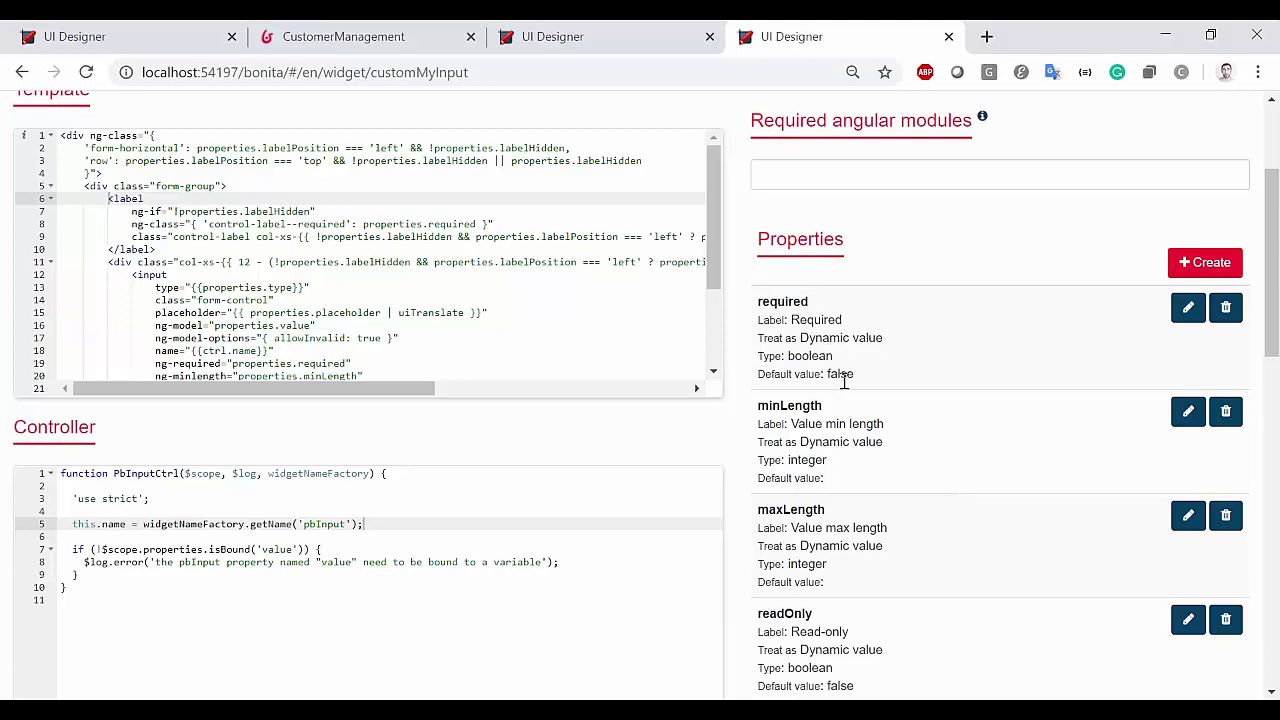
left_click(1180, 268)
left_click(626, 529)
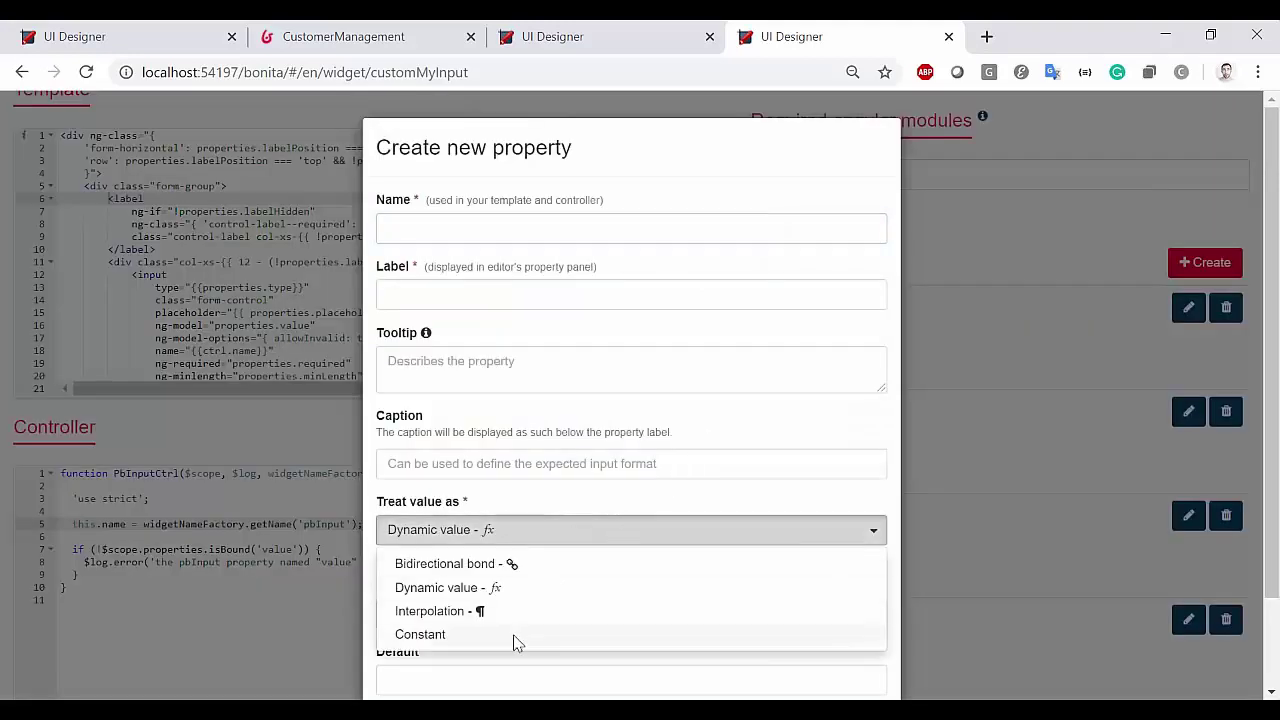
left_click(951, 462)
scroll(846, 631, "down", 1)
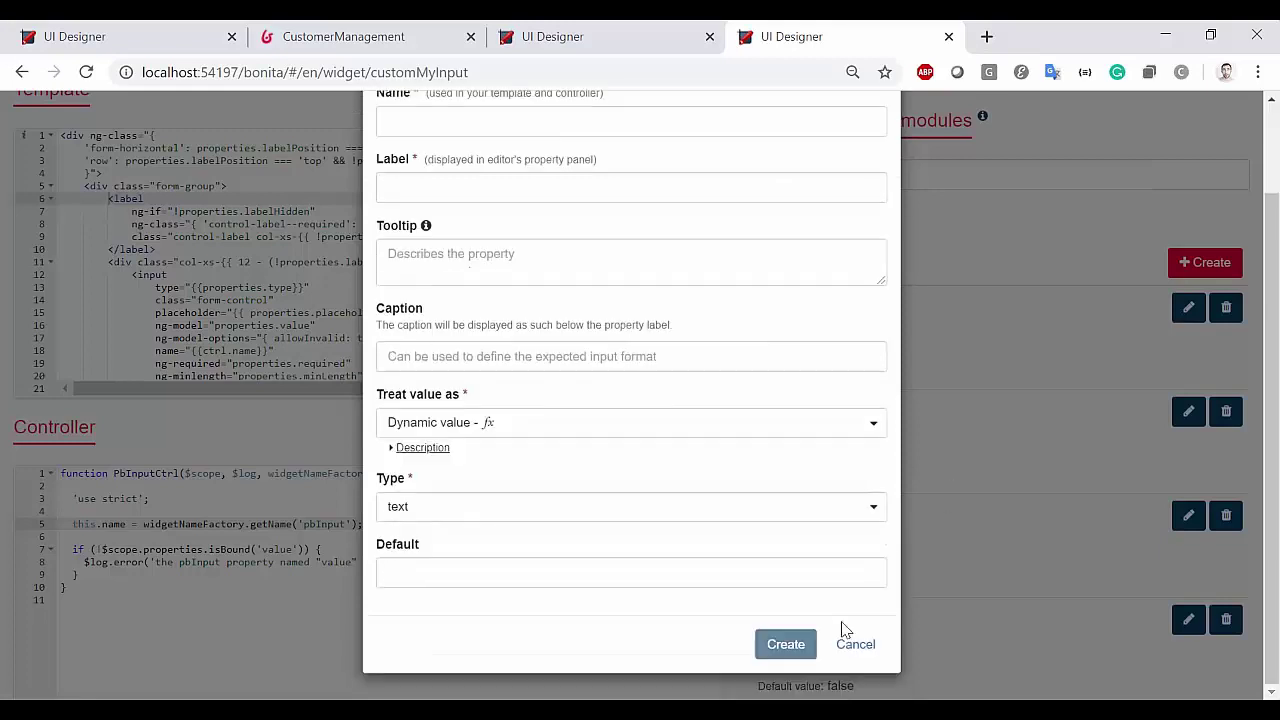
left_click(855, 644)
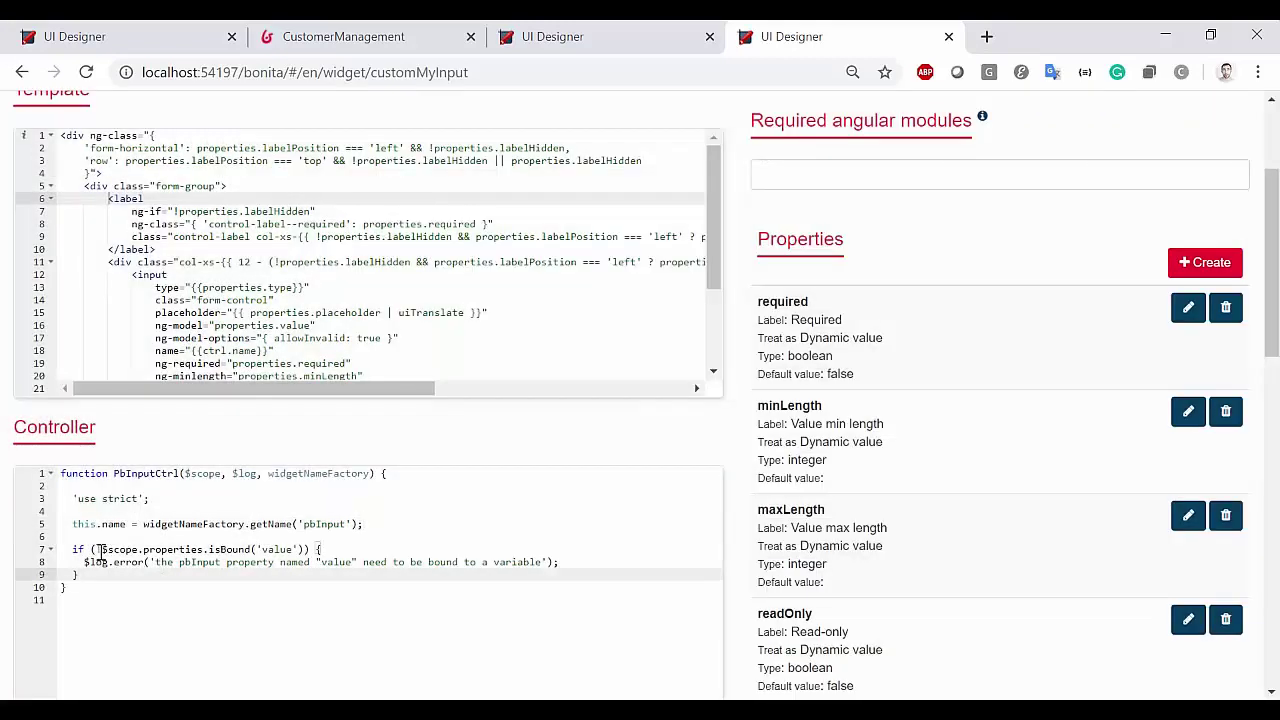
left_click_drag(100, 549, 205, 549)
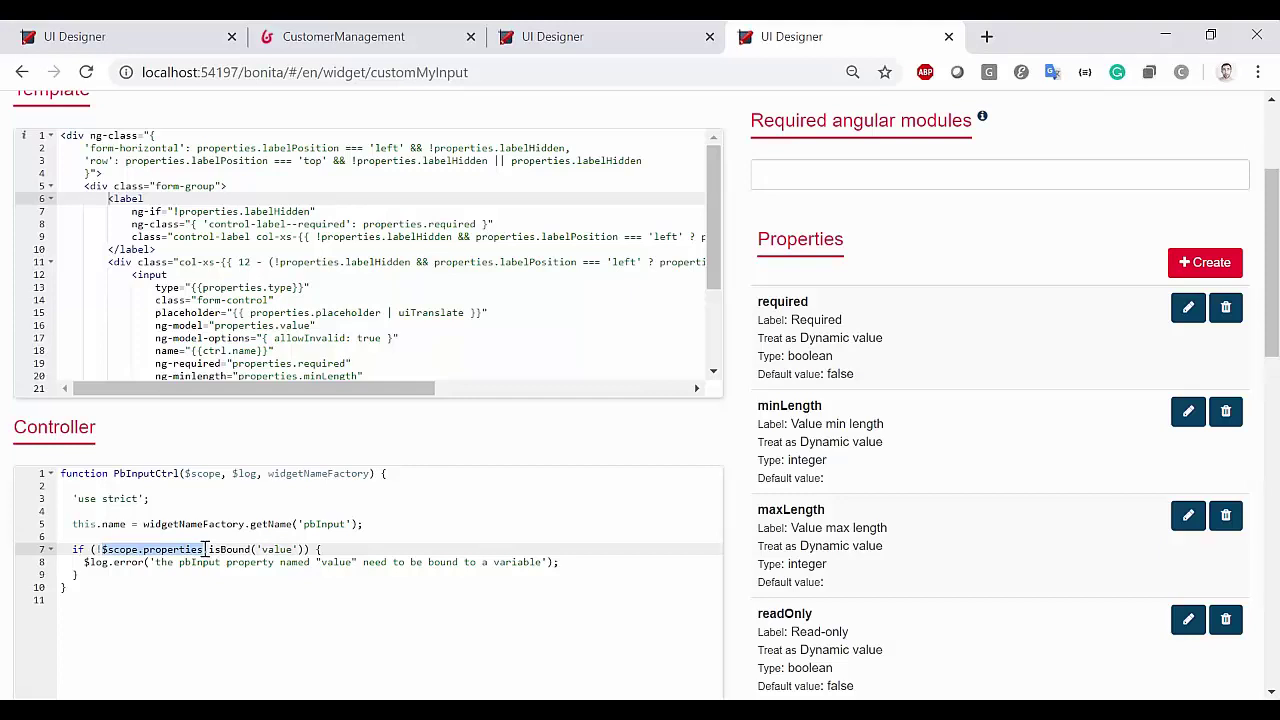
left_click_drag(776, 301, 818, 303)
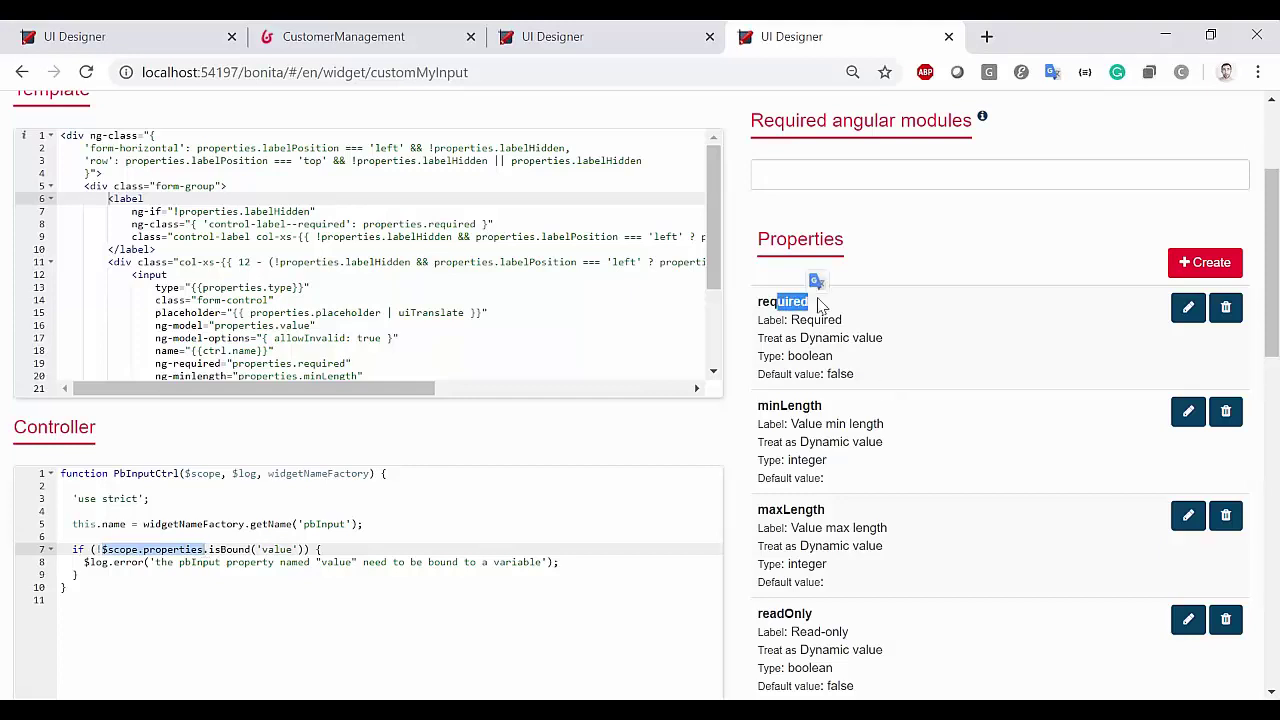
scroll(947, 577, "down", 9)
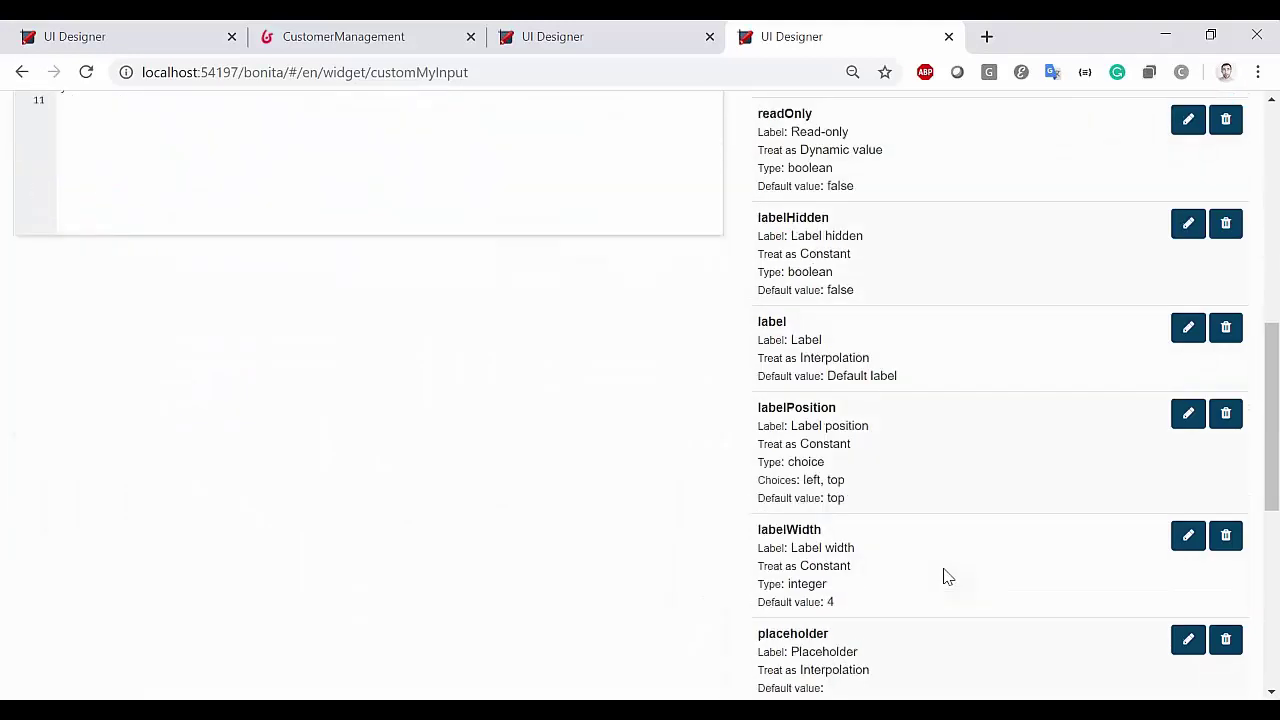
scroll(947, 577, "down", 2)
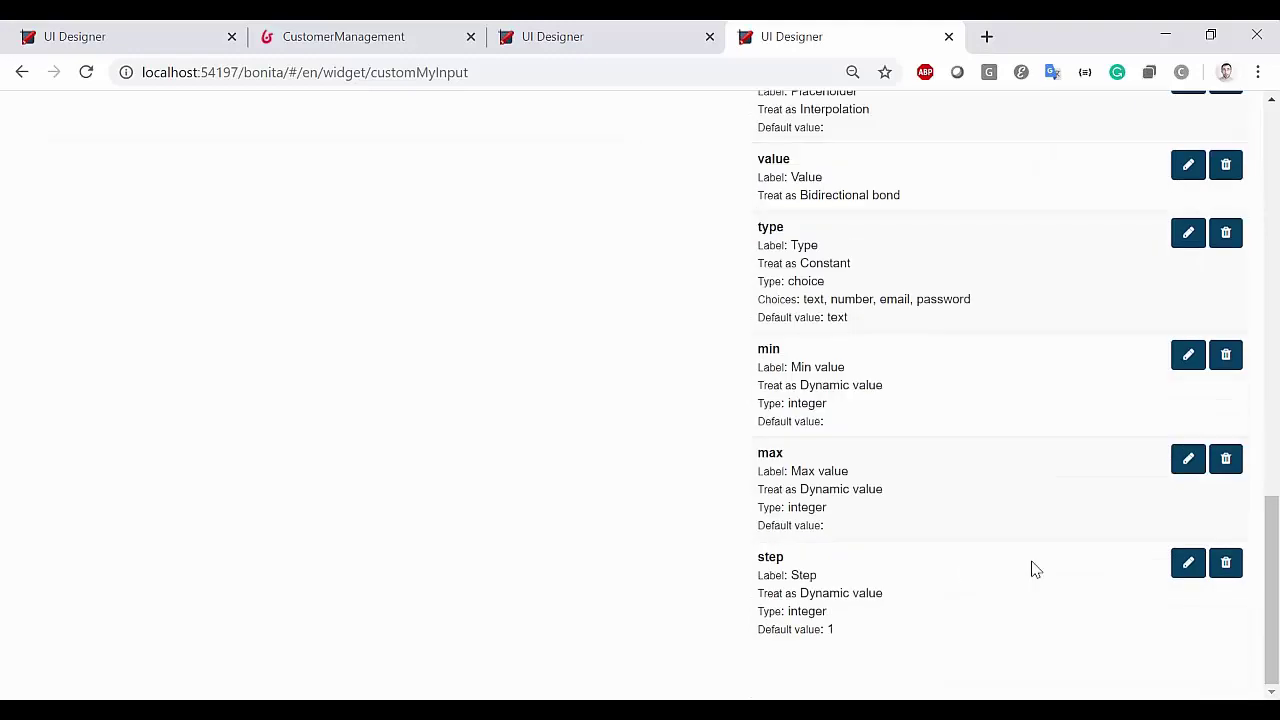
scroll(1035, 569, "up", 12)
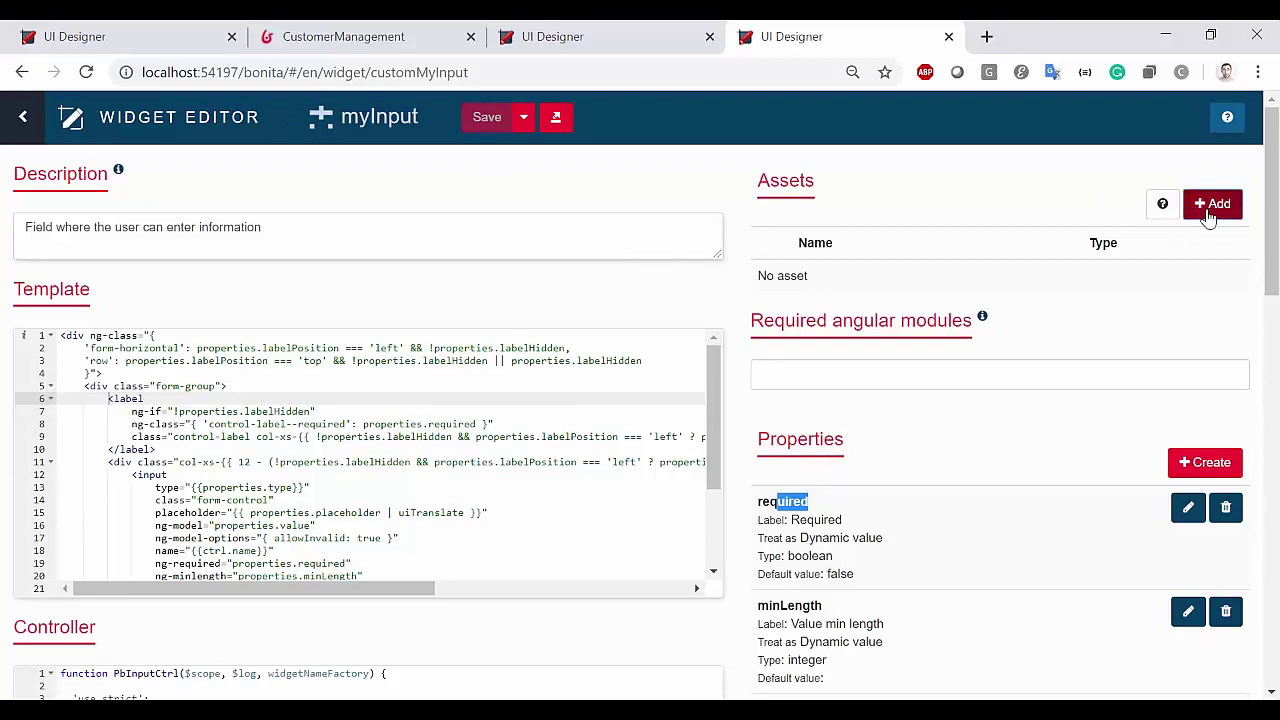
left_click(1210, 204)
left_click(562, 233)
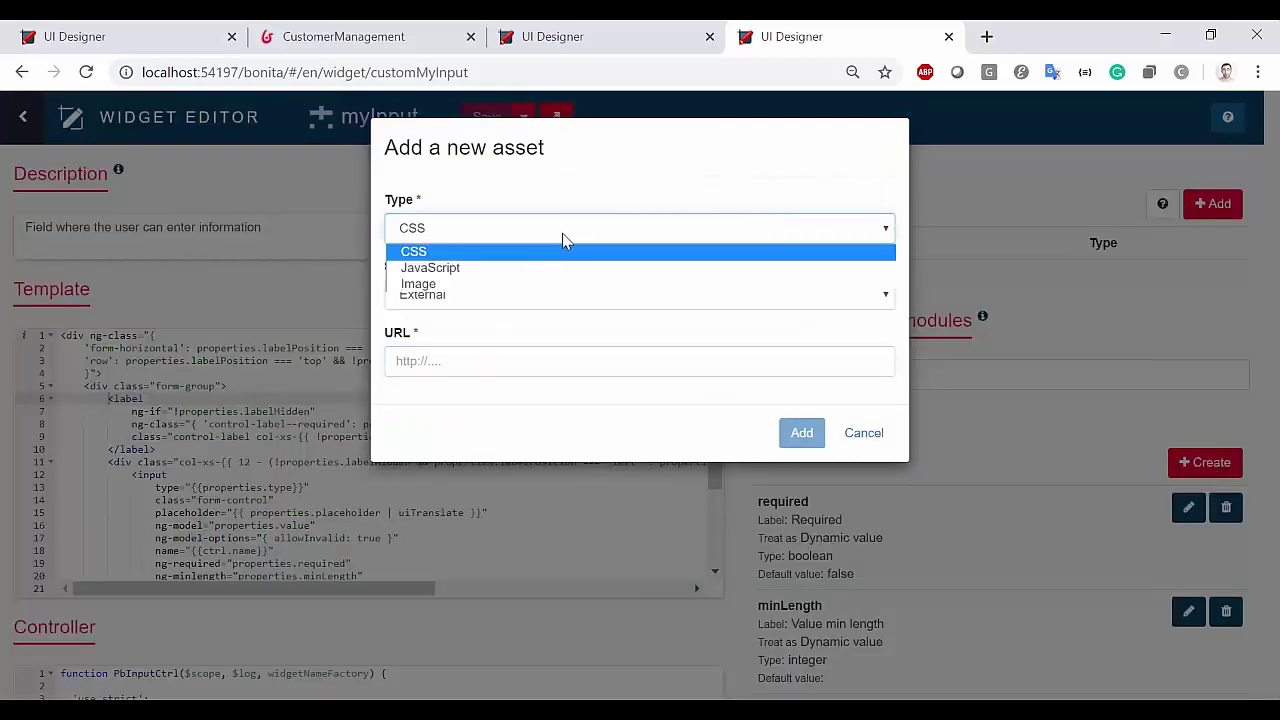
left_click(446, 256)
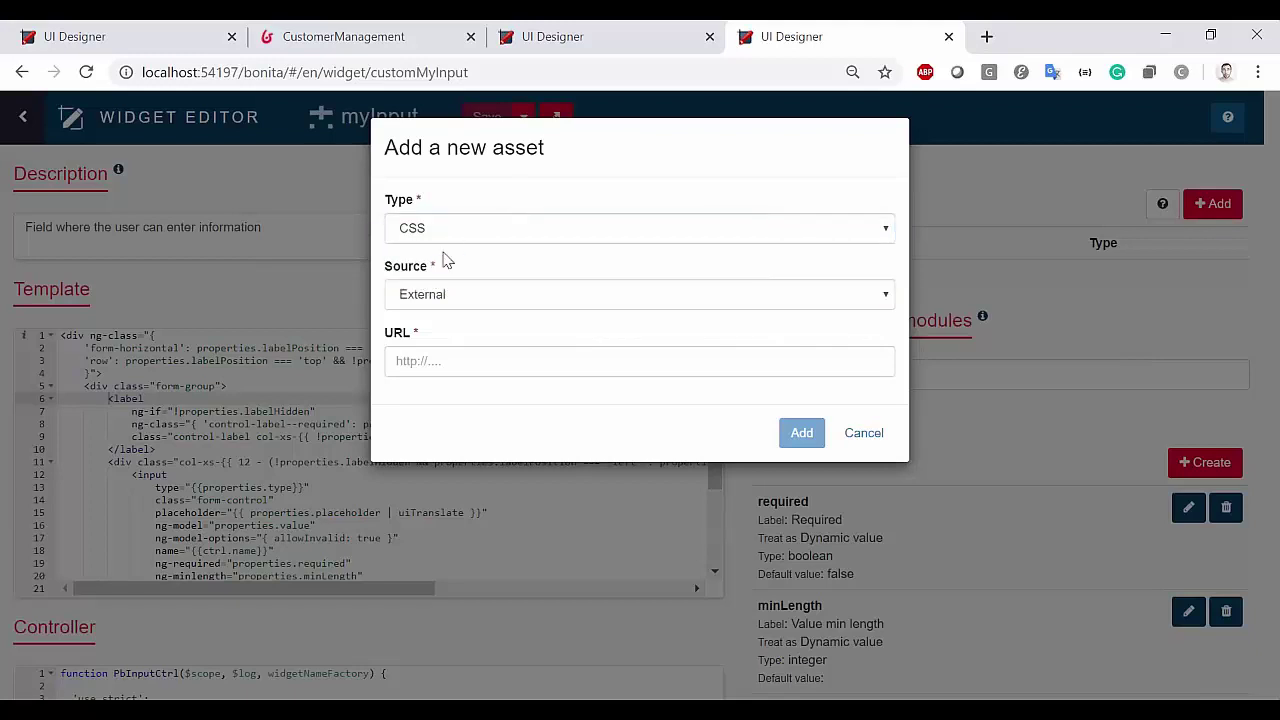
left_click(864, 433)
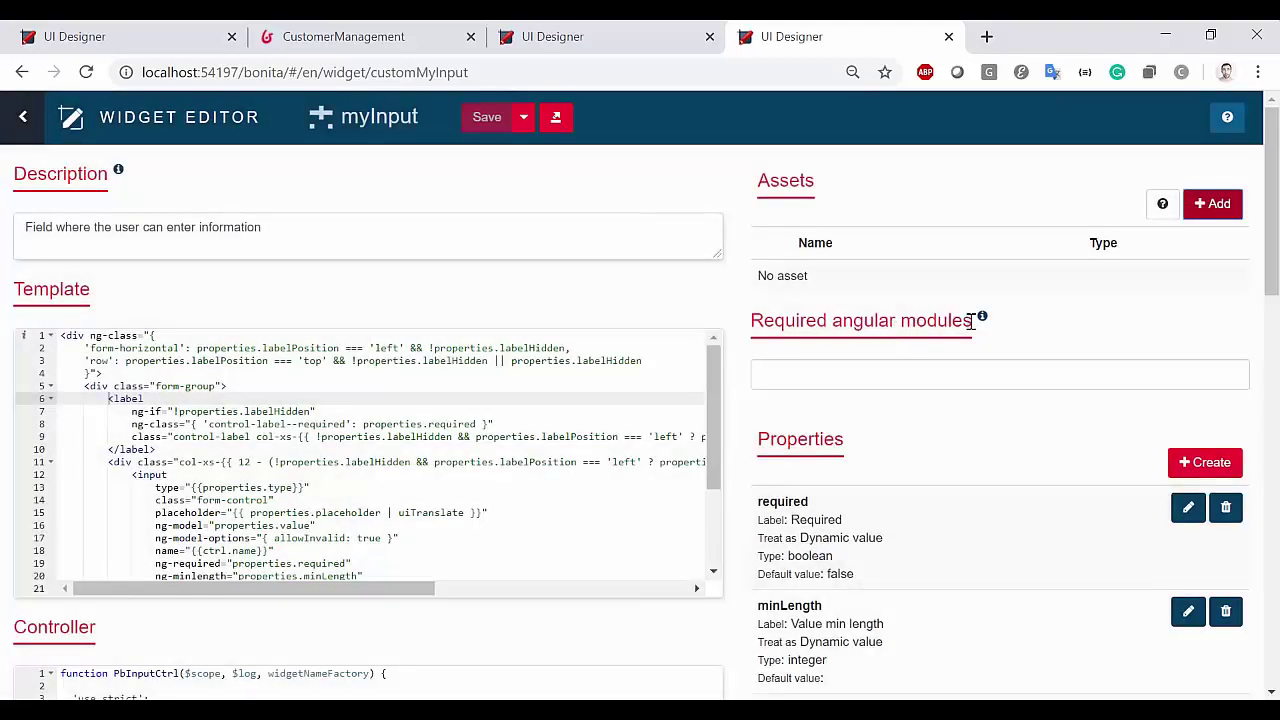
left_click(804, 378)
scroll(856, 485, "down", 2)
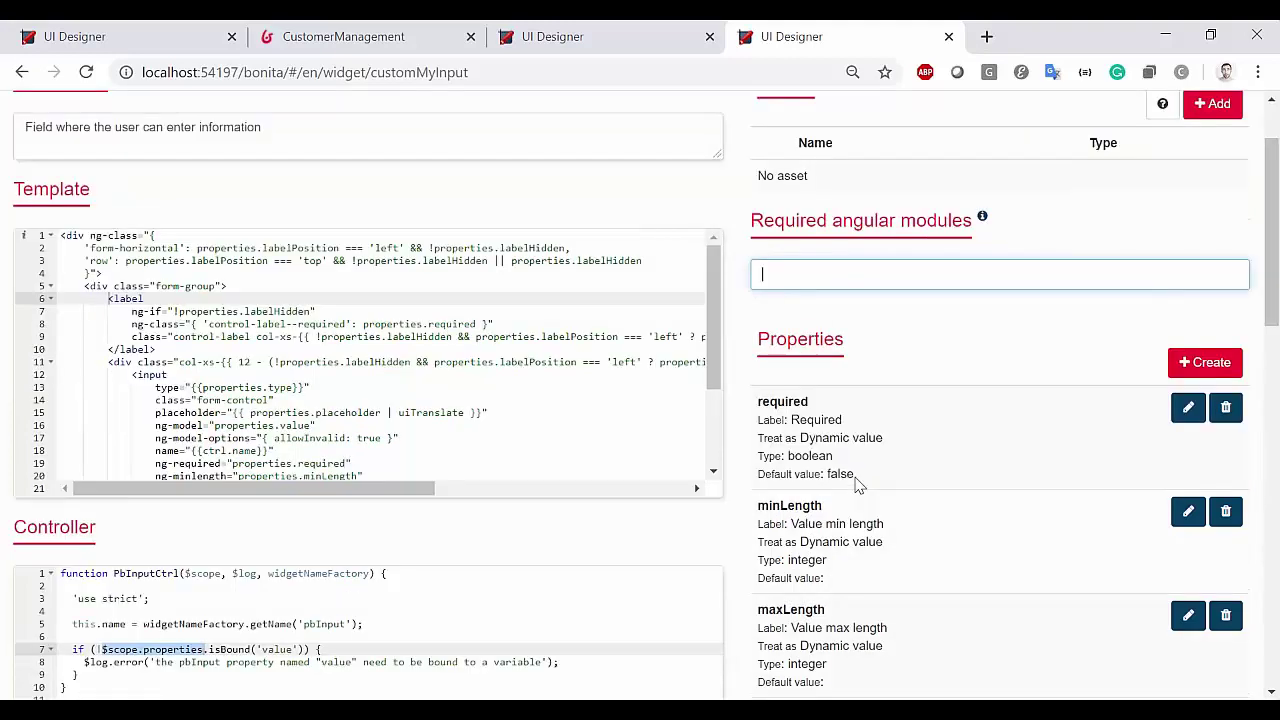
left_click(276, 537)
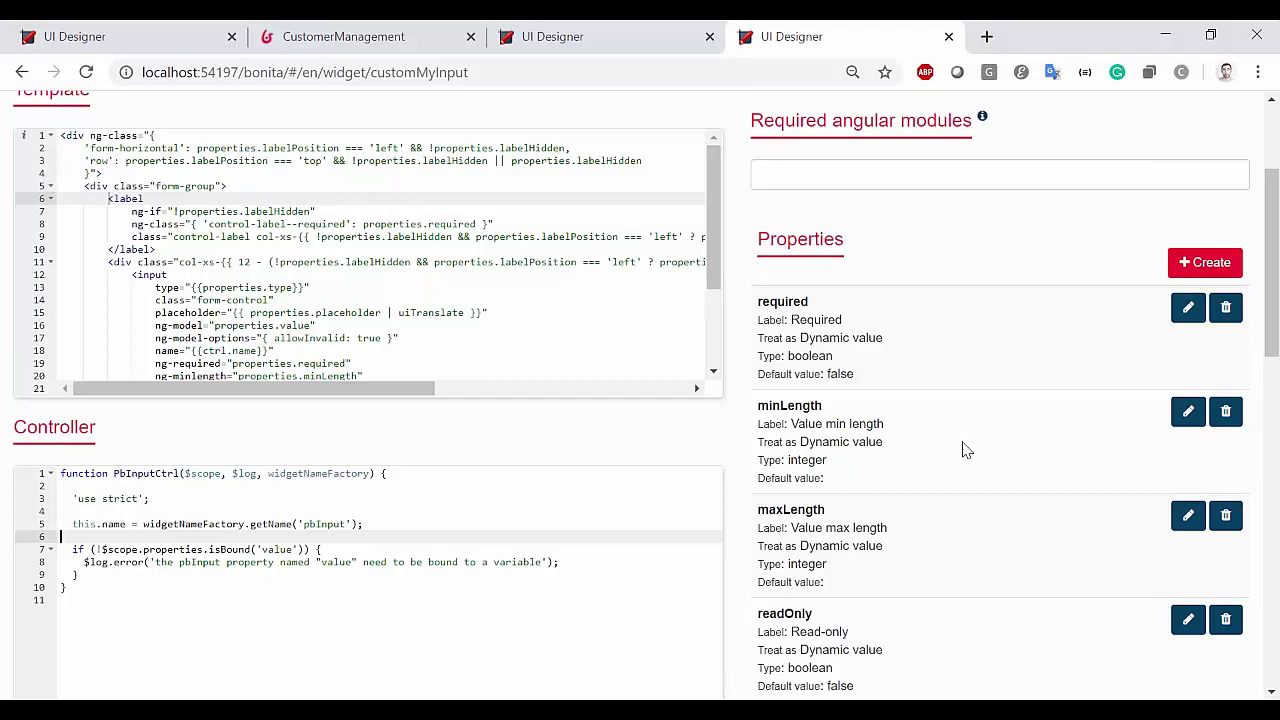
scroll(908, 461, "up", 2)
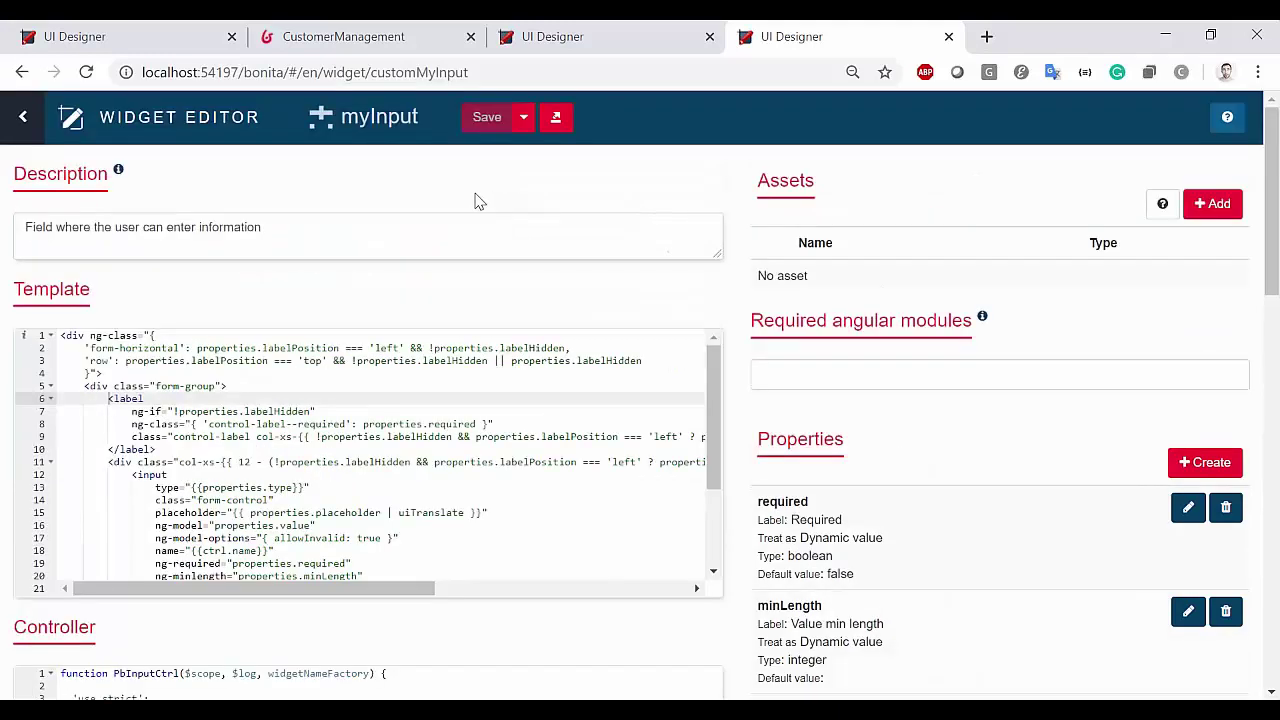
Open the newCustomer form from the UI Designer Forms list, then return to Bonita Studio
left_click(68, 118)
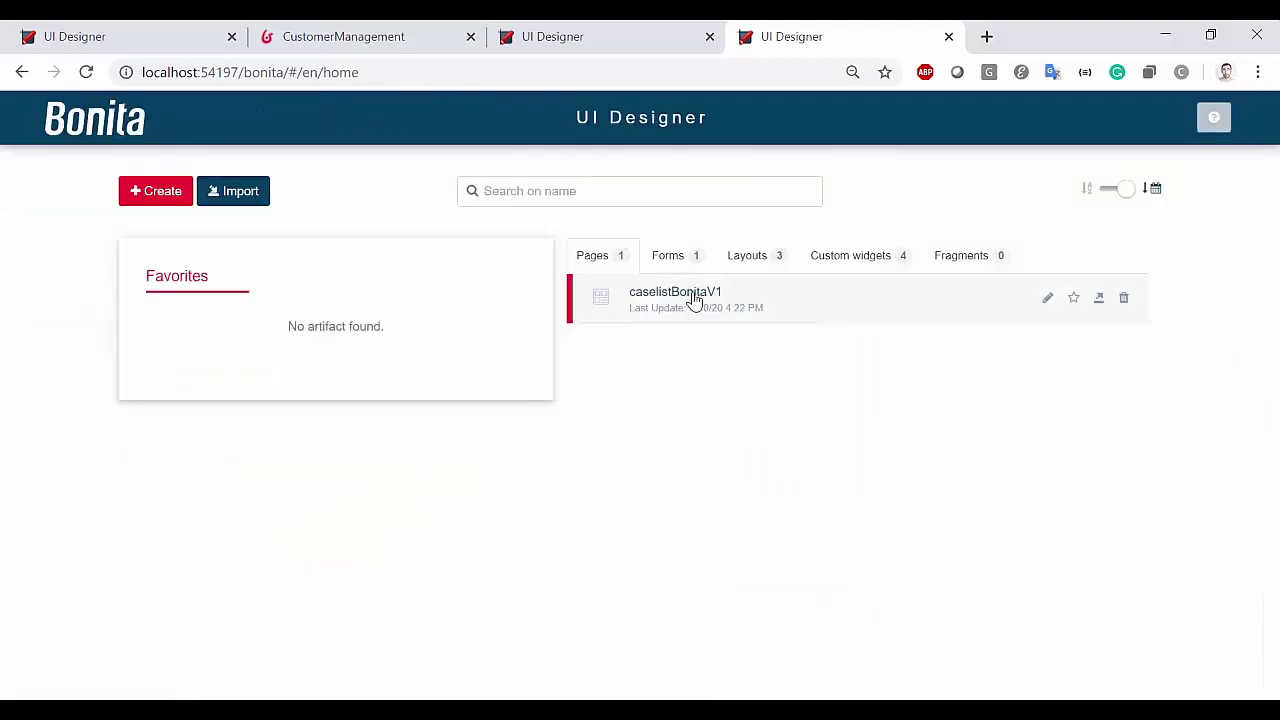
left_click(680, 262)
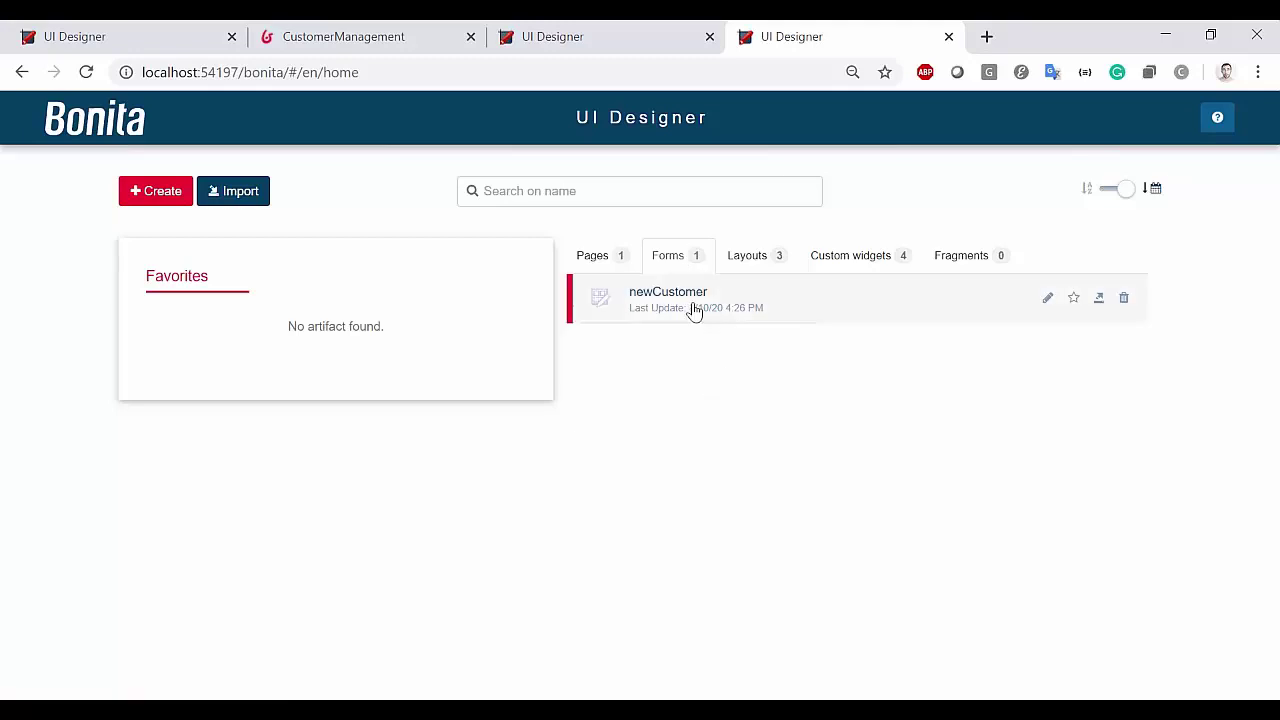
left_click(690, 306)
scroll(755, 270, "down", 3)
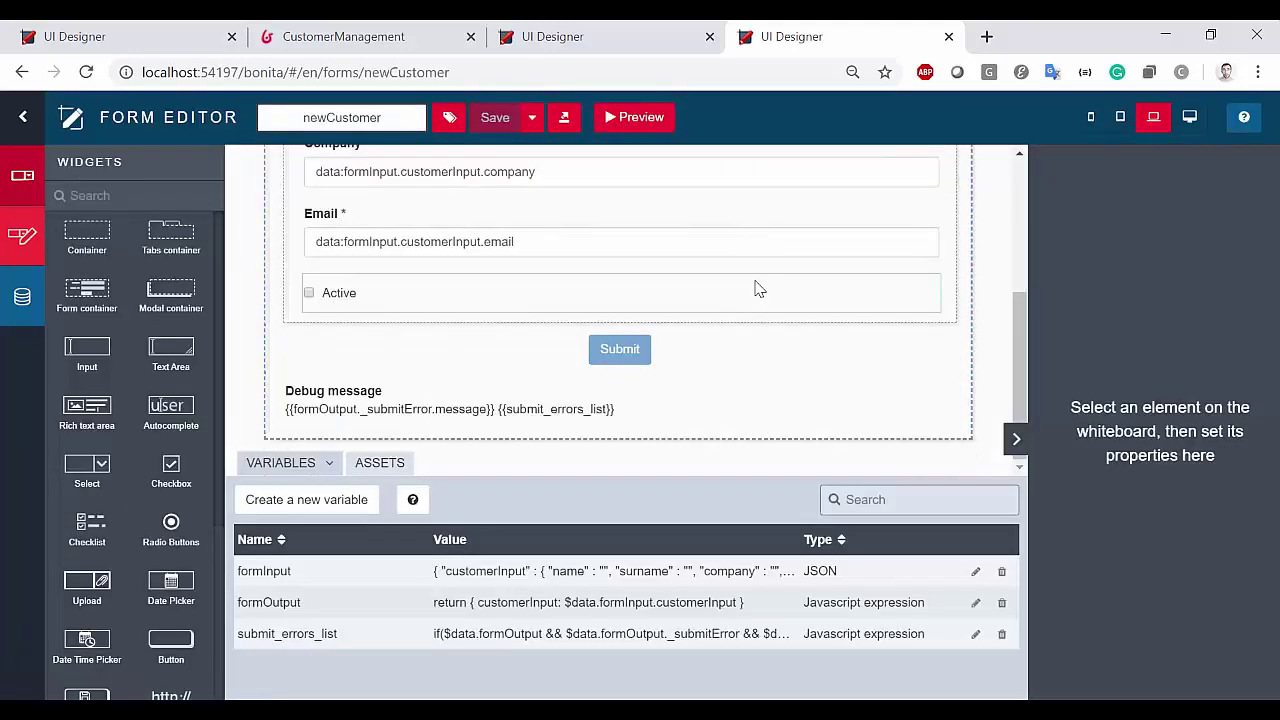
scroll(757, 287, "up", 3)
key("alt+Tab")
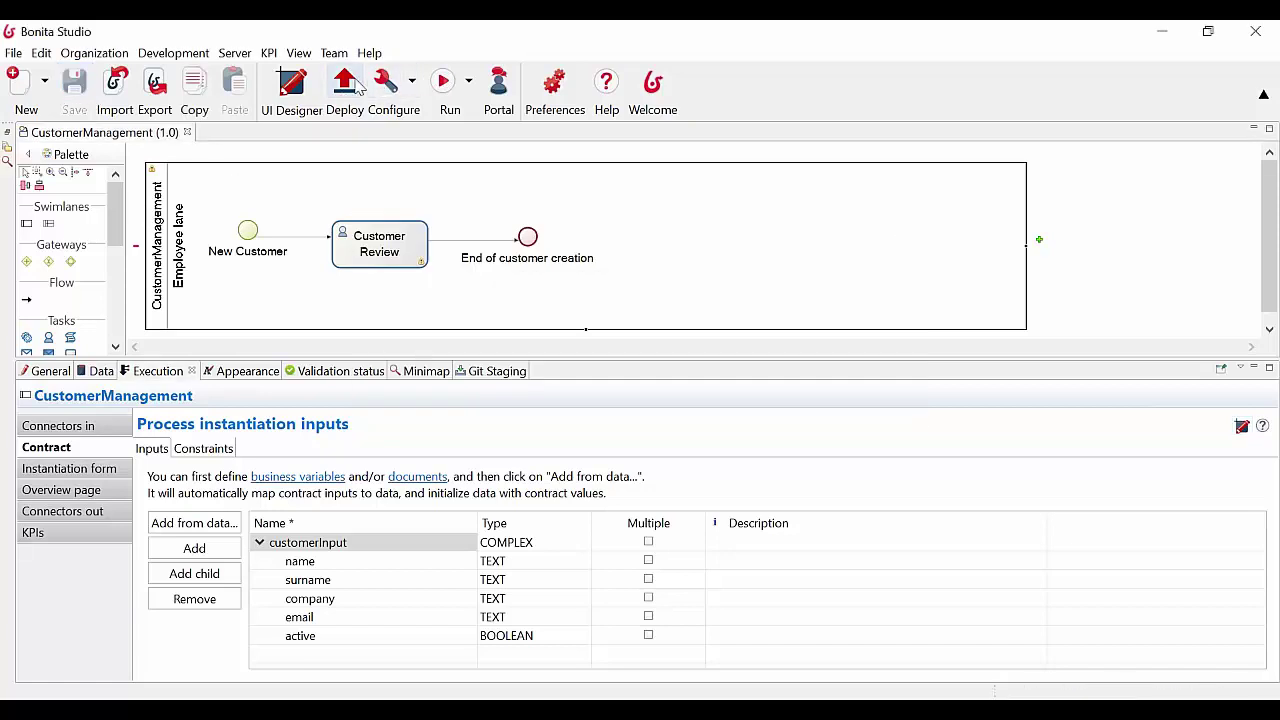
Run CustomerManagement and check the empty newCustomer form's Nombre, Surname and Company fields
left_click(445, 85)
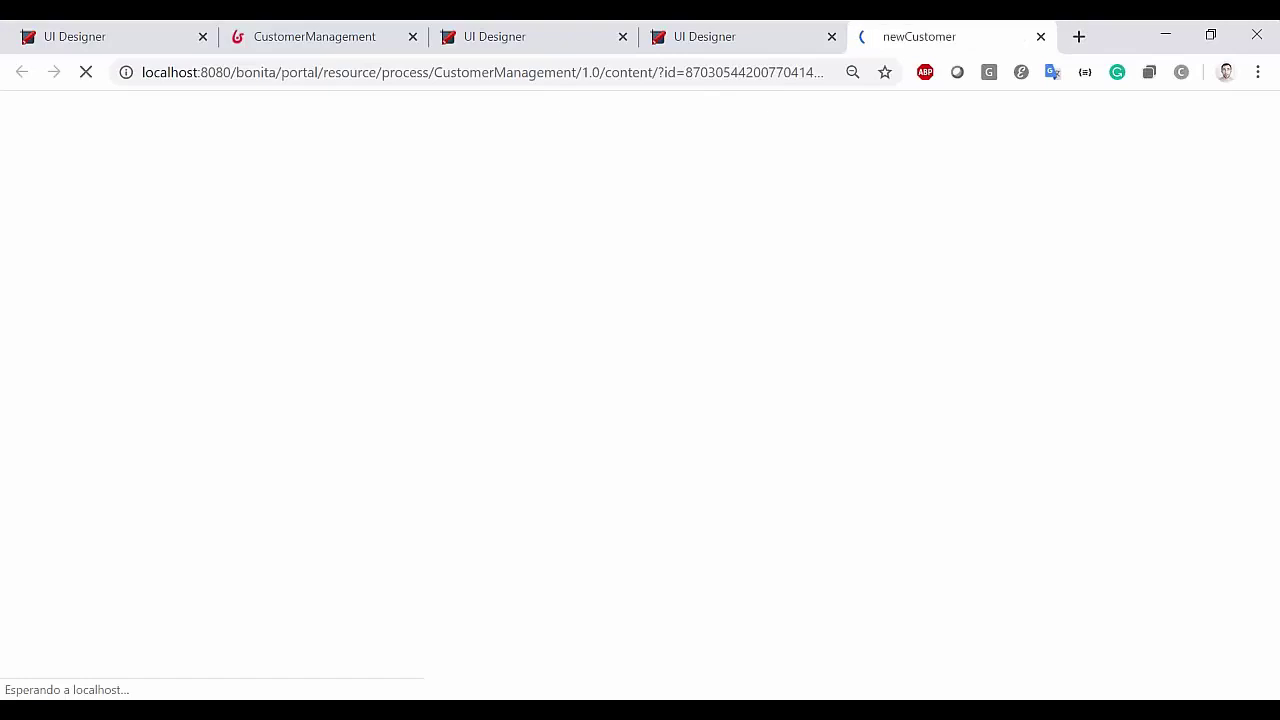
left_click(139, 177)
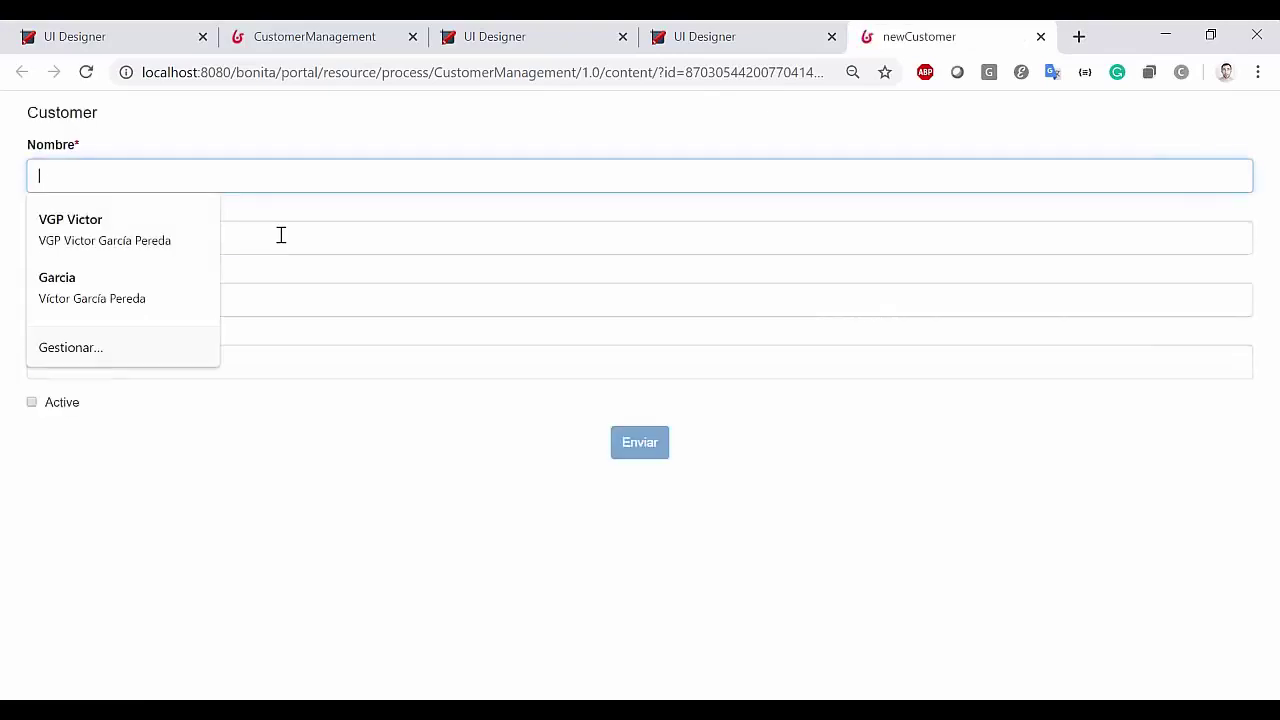
left_click(282, 235)
left_click(297, 291)
left_click(239, 326)
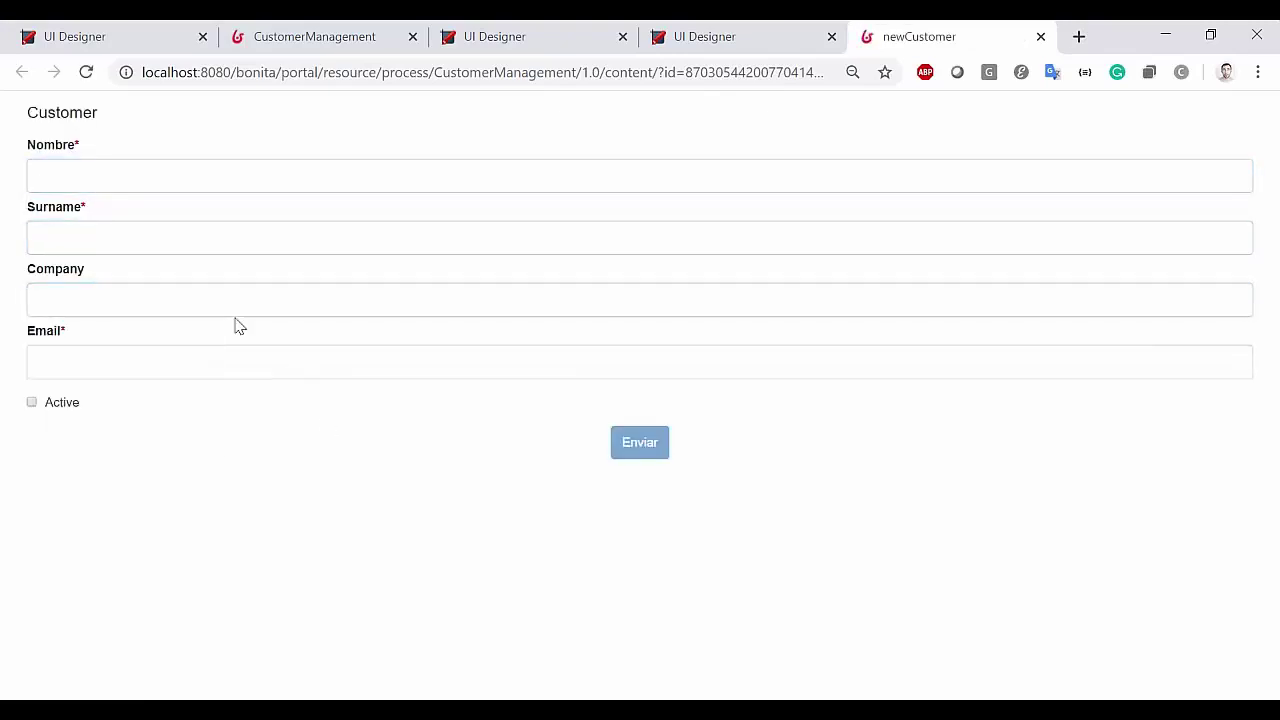
left_click(82, 173)
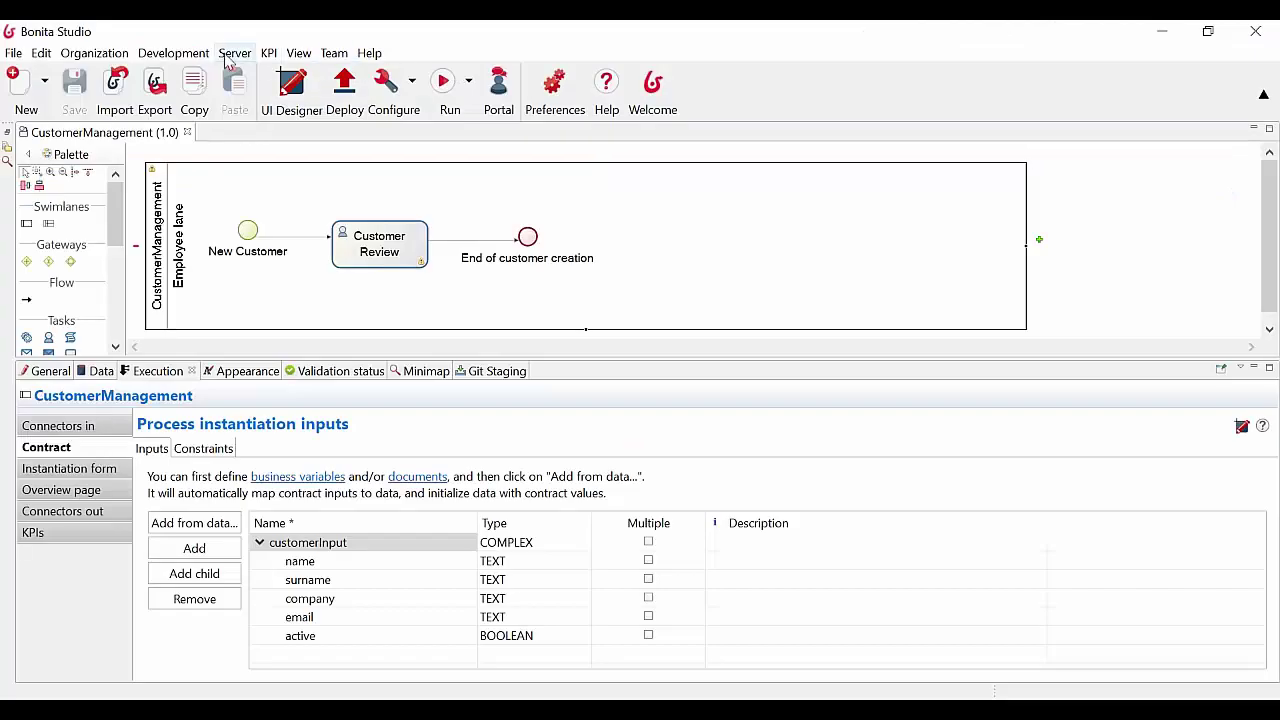
left_click(234, 53)
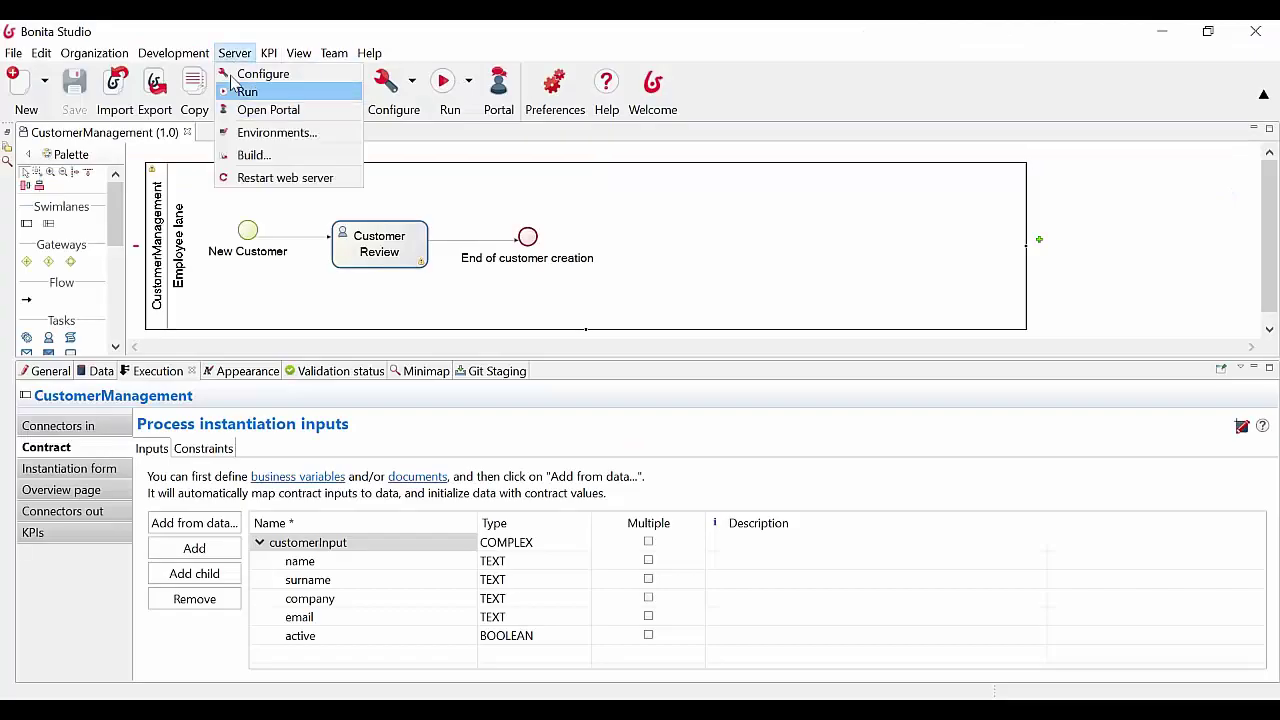
Run SELECT * FROM CUSTOMER in the H2 console, confirming no rows yet
left_click(390, 184)
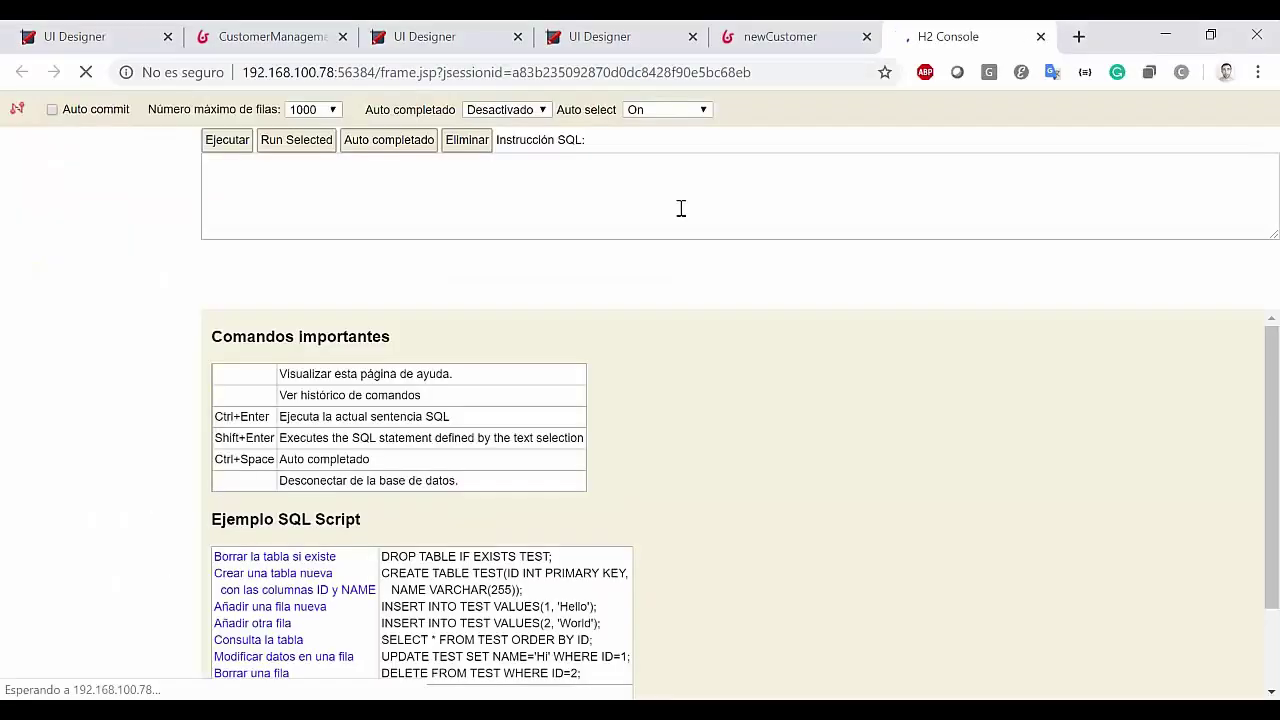
left_click(78, 176)
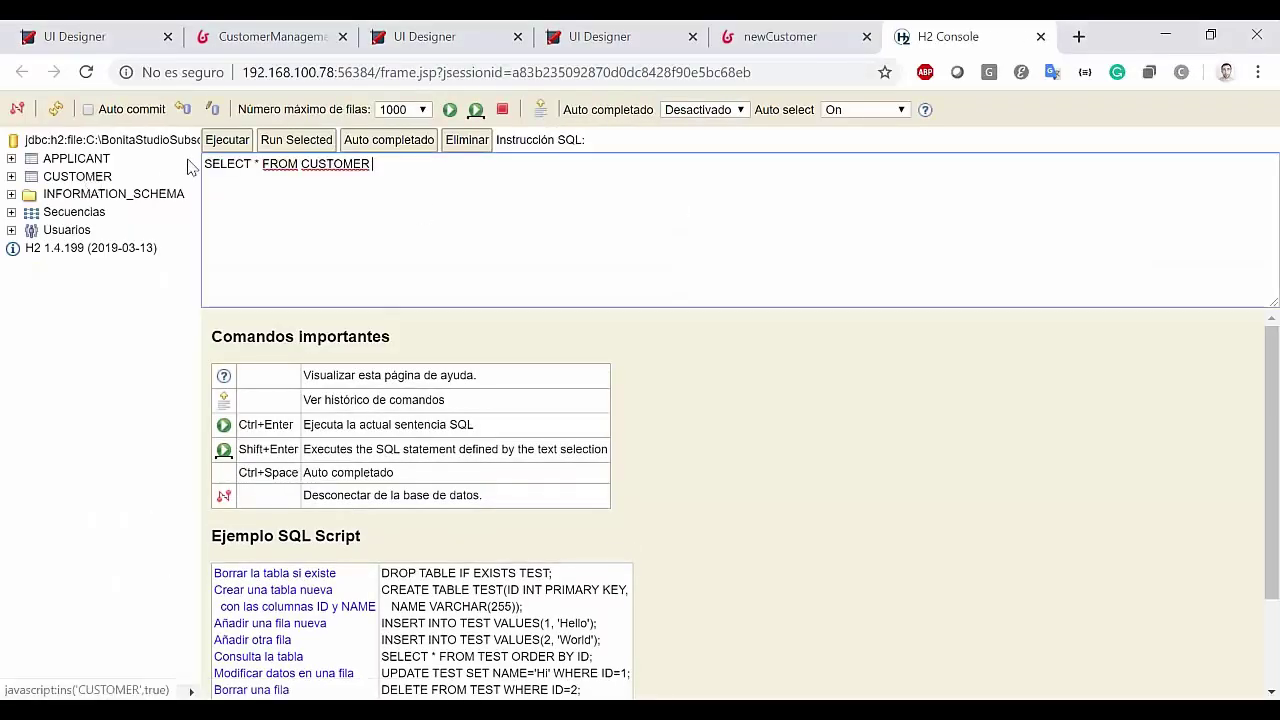
left_click(216, 140)
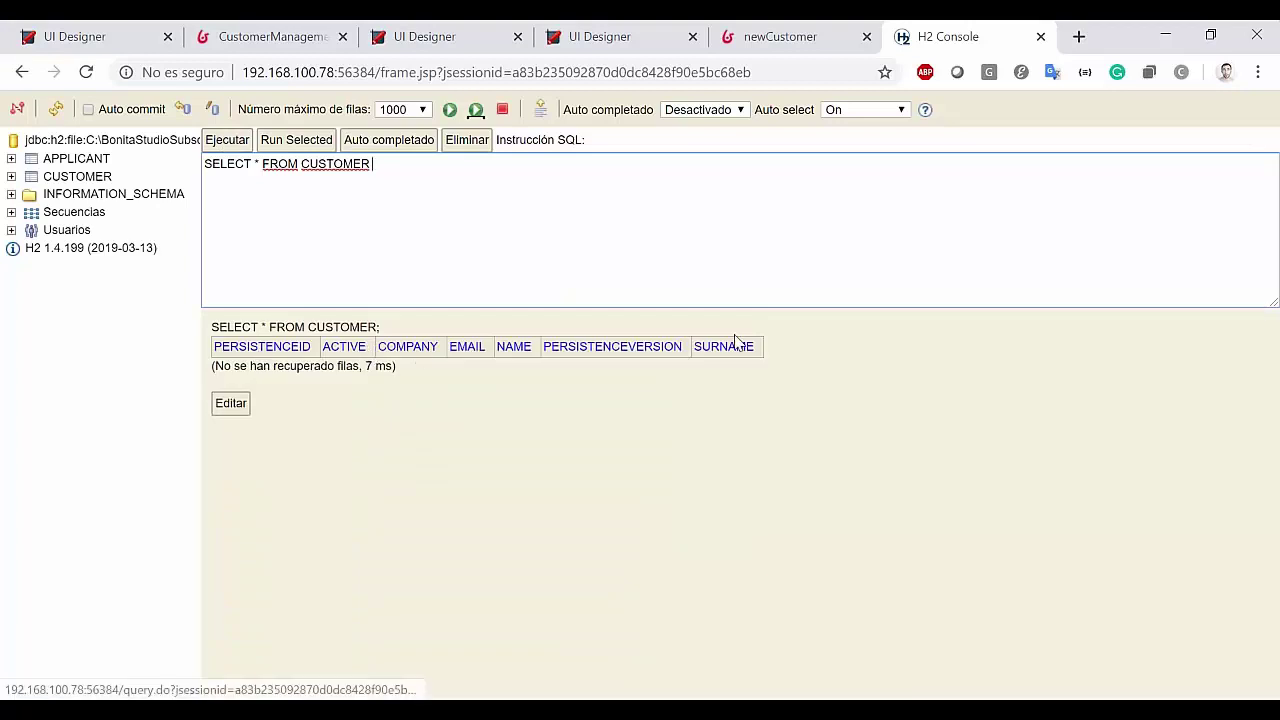
left_click(812, 32)
left_click(169, 172)
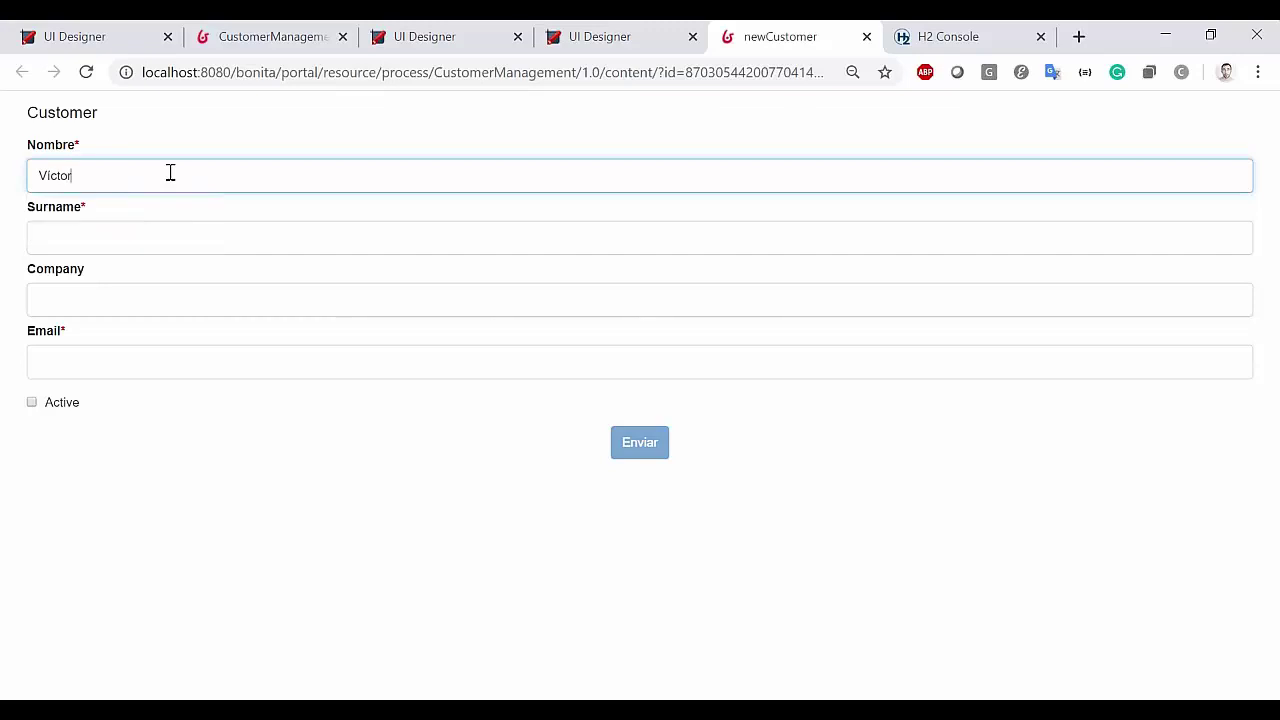
Fill in the customer's first name, surname, company Bonitasoft and e-mail address
key("Tab")
key("Tab")
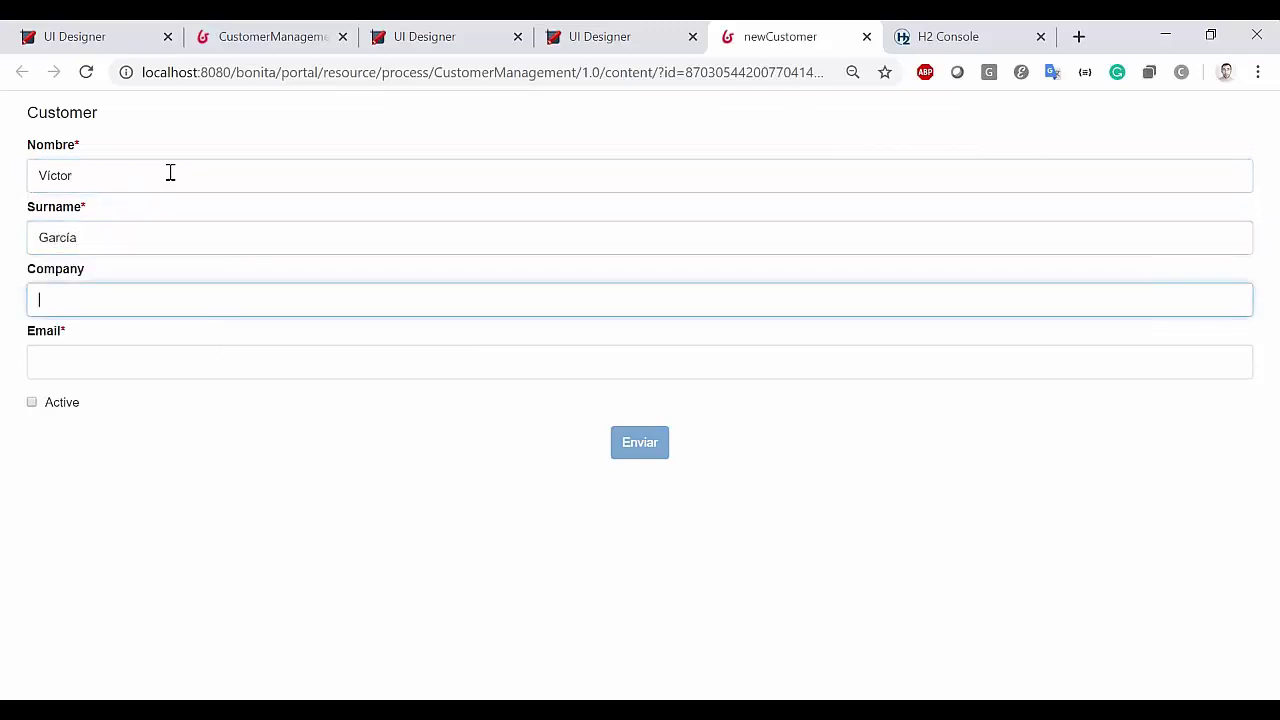
type("Bontiasof")
key("BackSpace")
key("BackSpace")
key("BackSpace")
key("BackSpace")
key("BackSpace")
key("BackSpace")
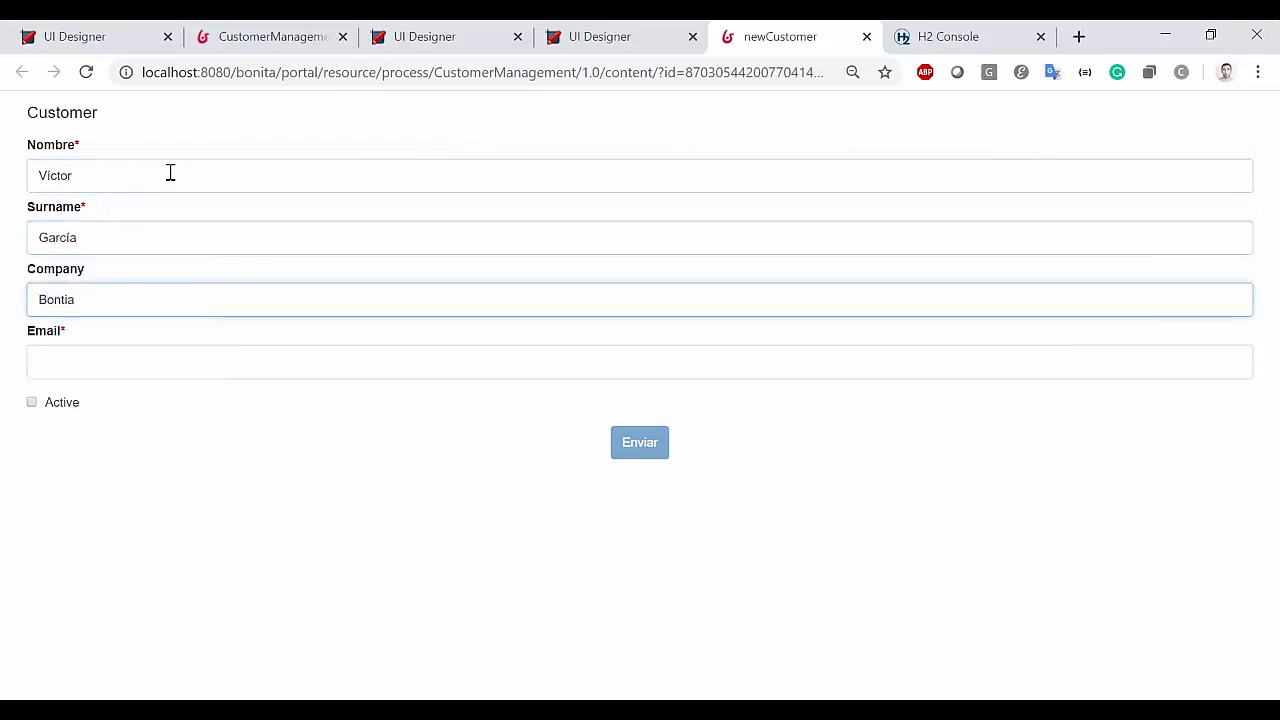
type("itasoft")
key("Tab")
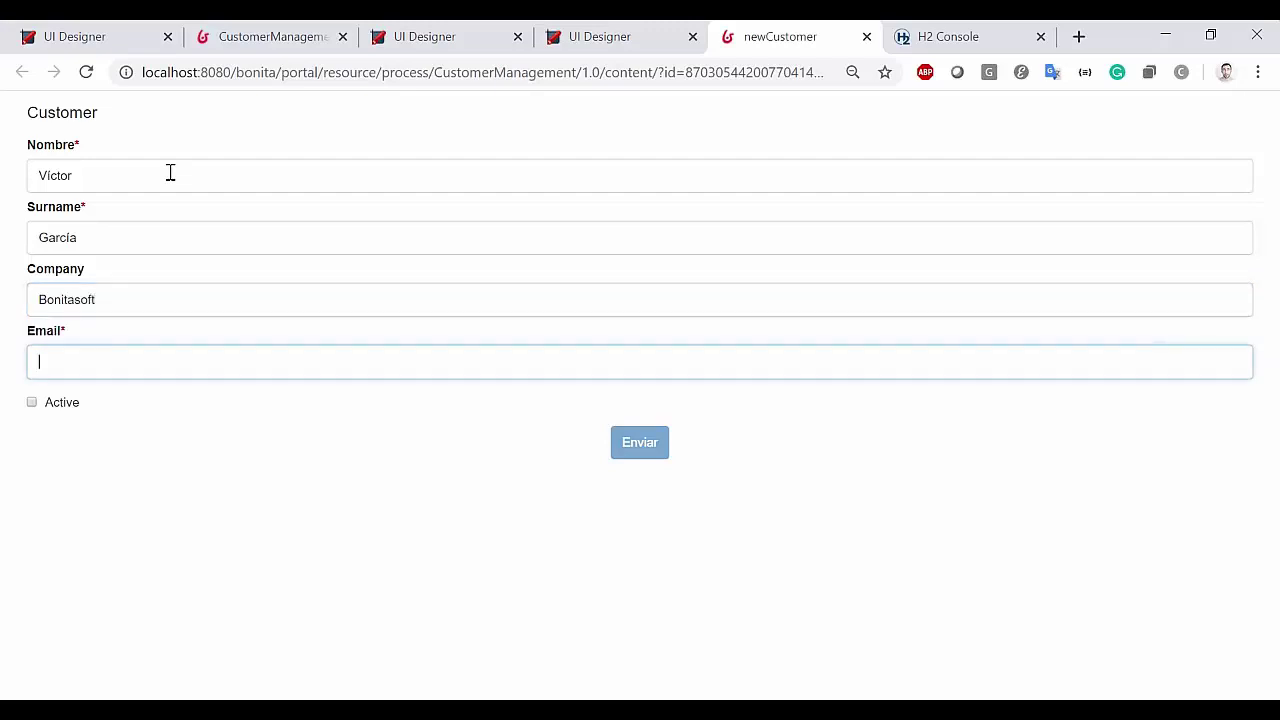
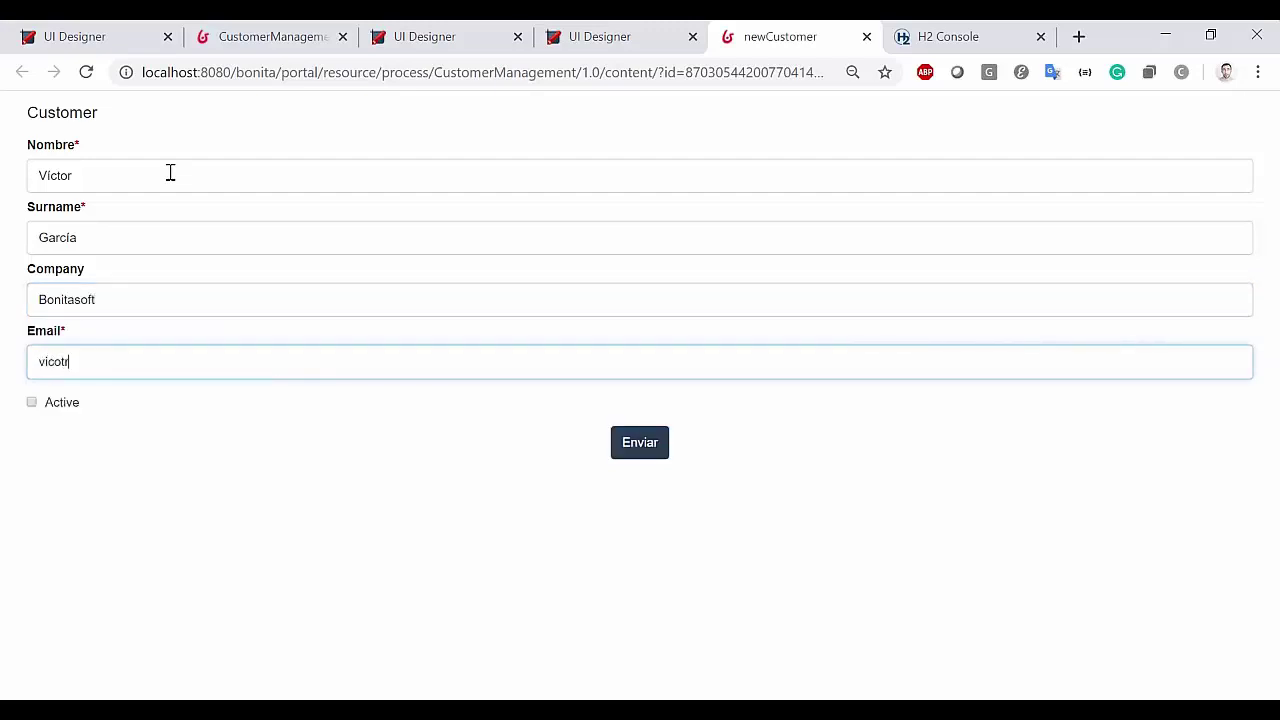
Tick Active and submit the form, then return to the Portal task list
left_click(51, 403)
left_click(628, 443)
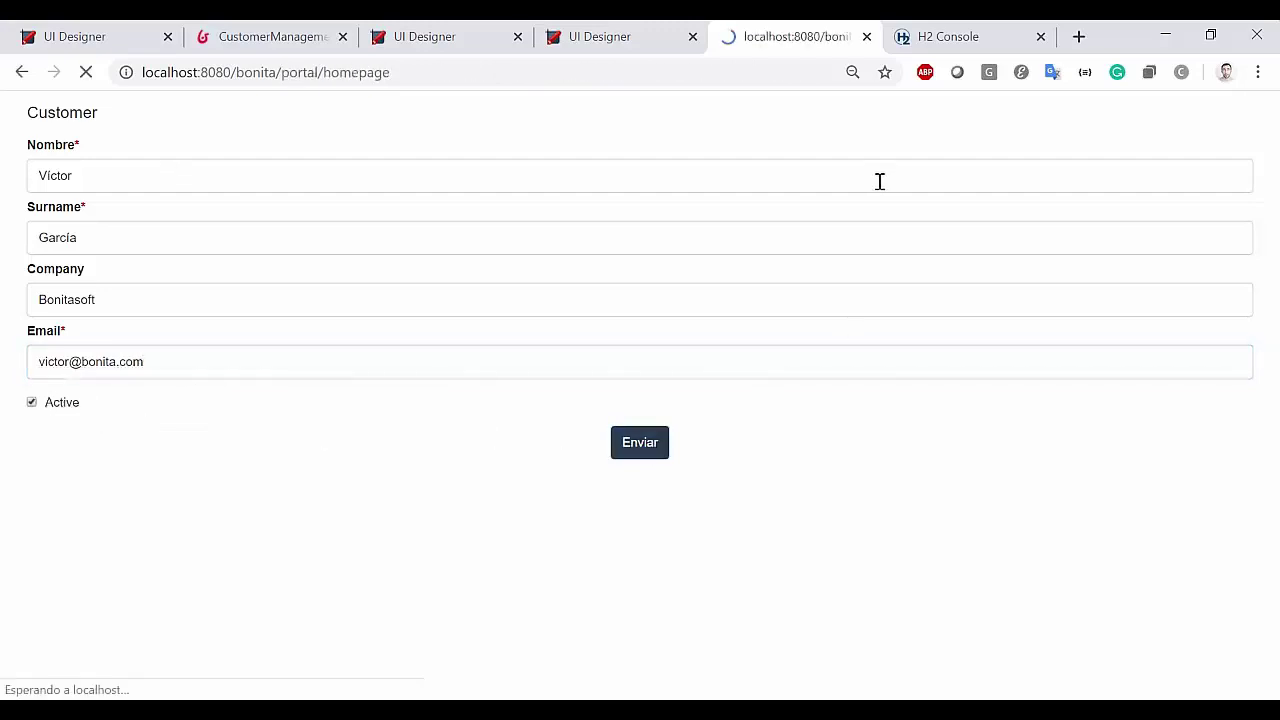
left_click(923, 36)
left_click(818, 28)
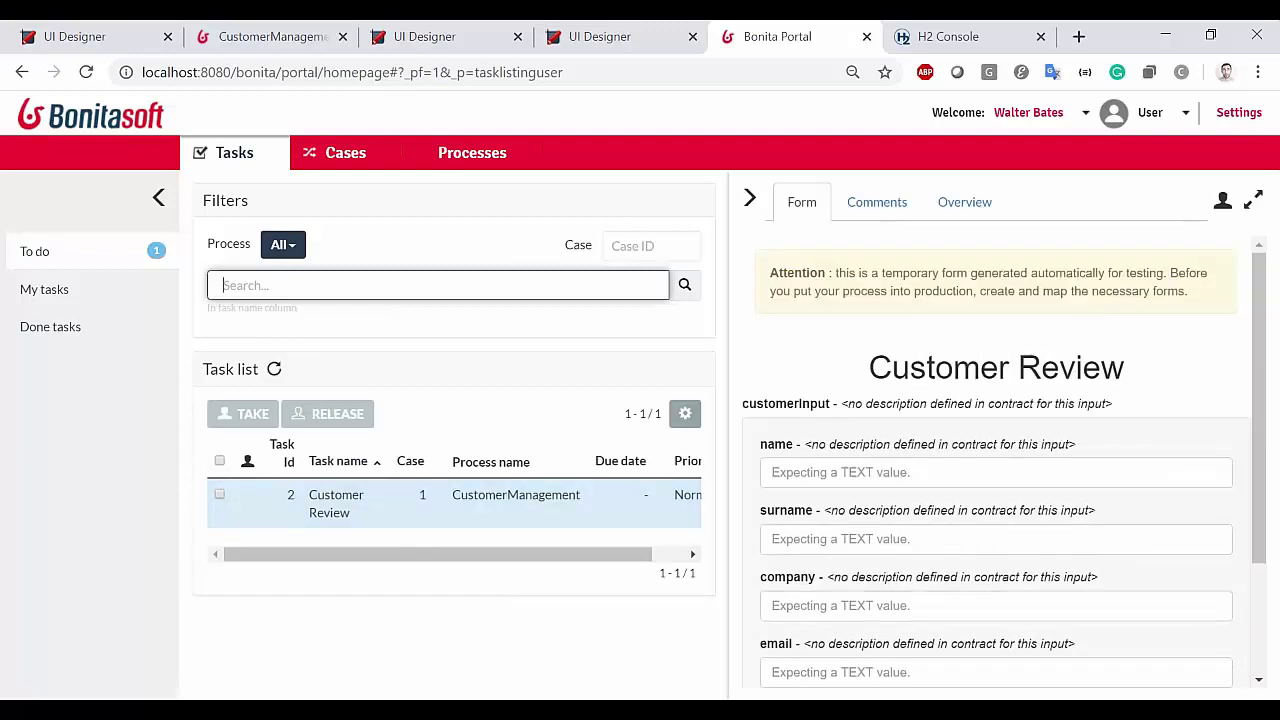
Rerun the CUSTOMER query in H2 Console to see the new active Bonitasoft row
left_click(670, 640)
left_click(390, 242)
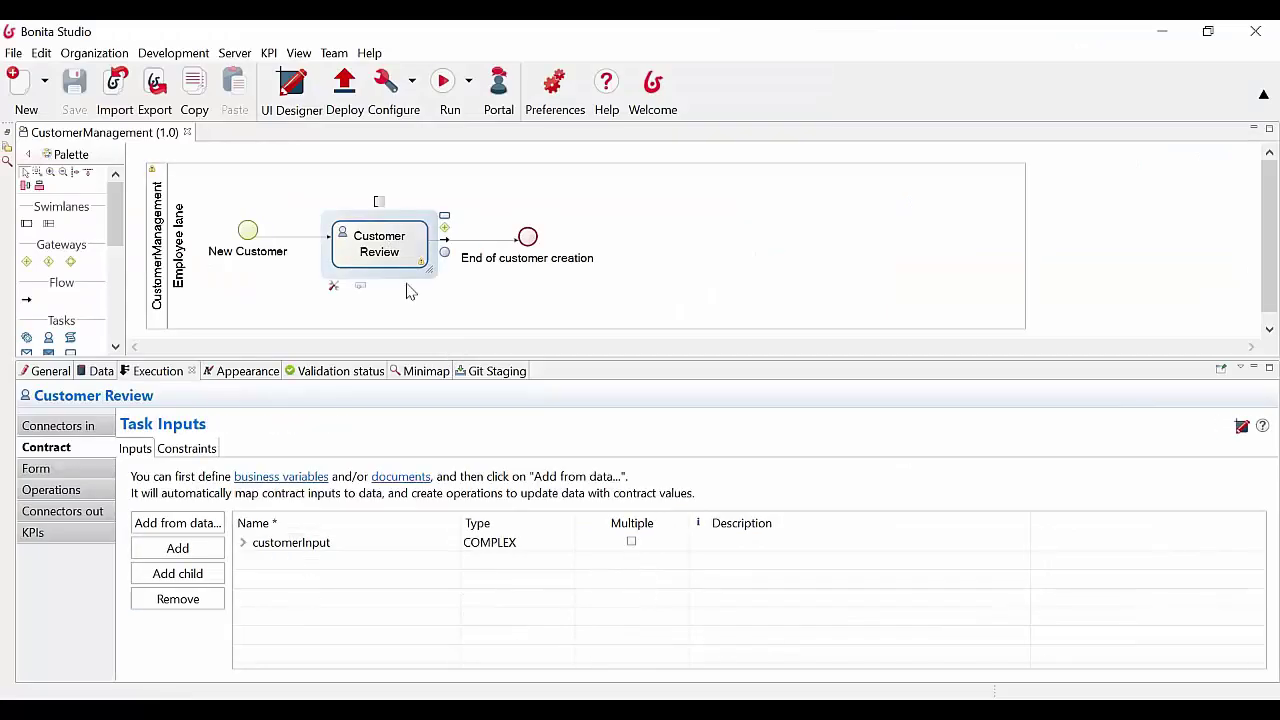
left_click(1162, 31)
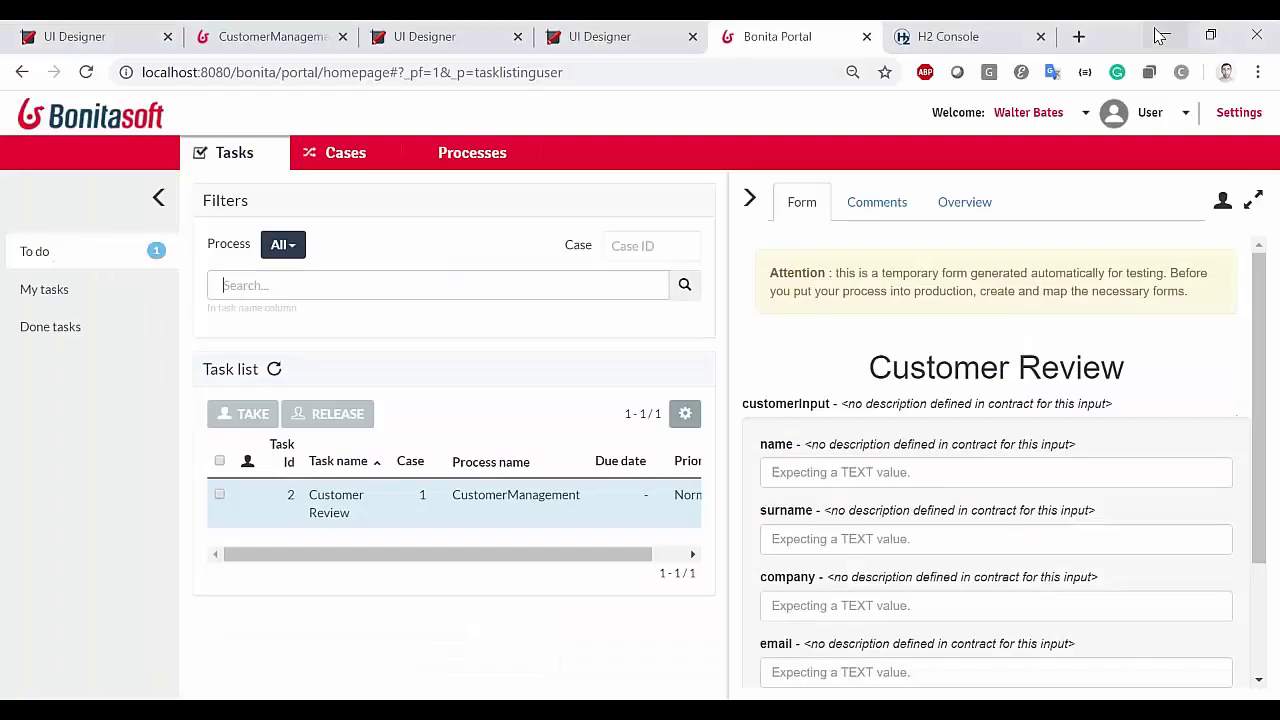
left_click(960, 36)
left_click(230, 140)
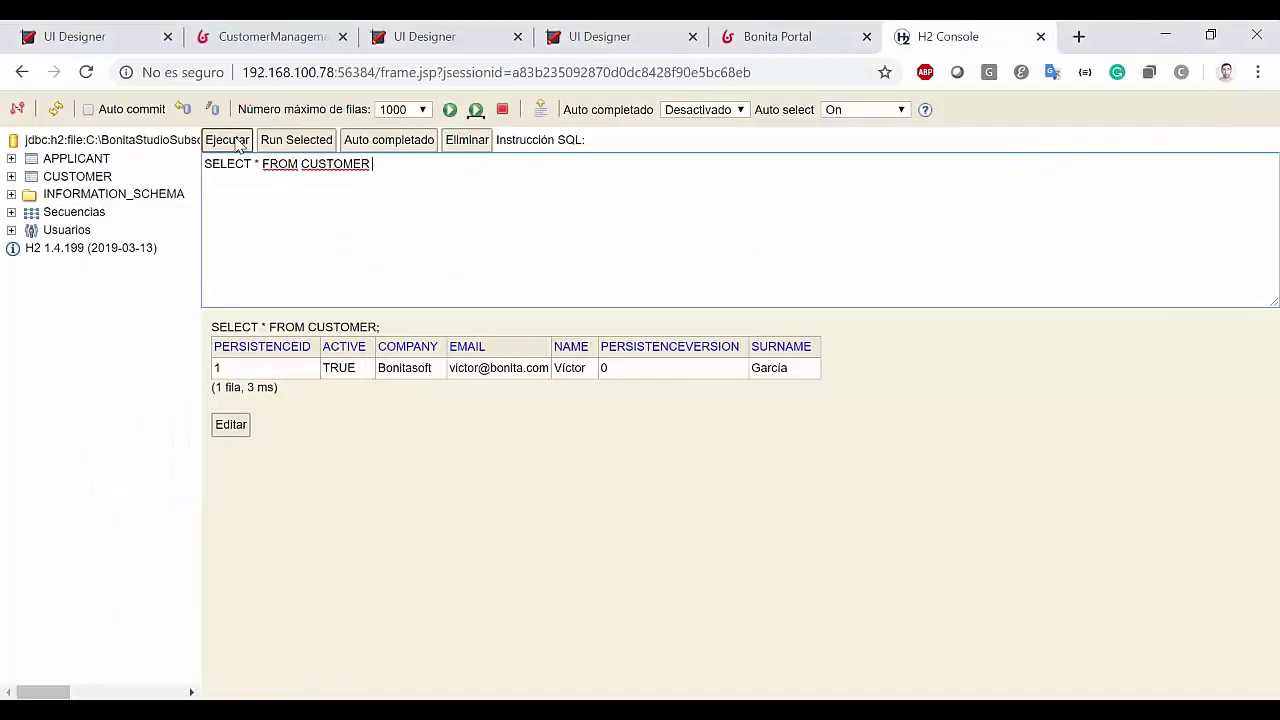
left_click_drag(795, 372, 322, 370)
left_click(935, 375)
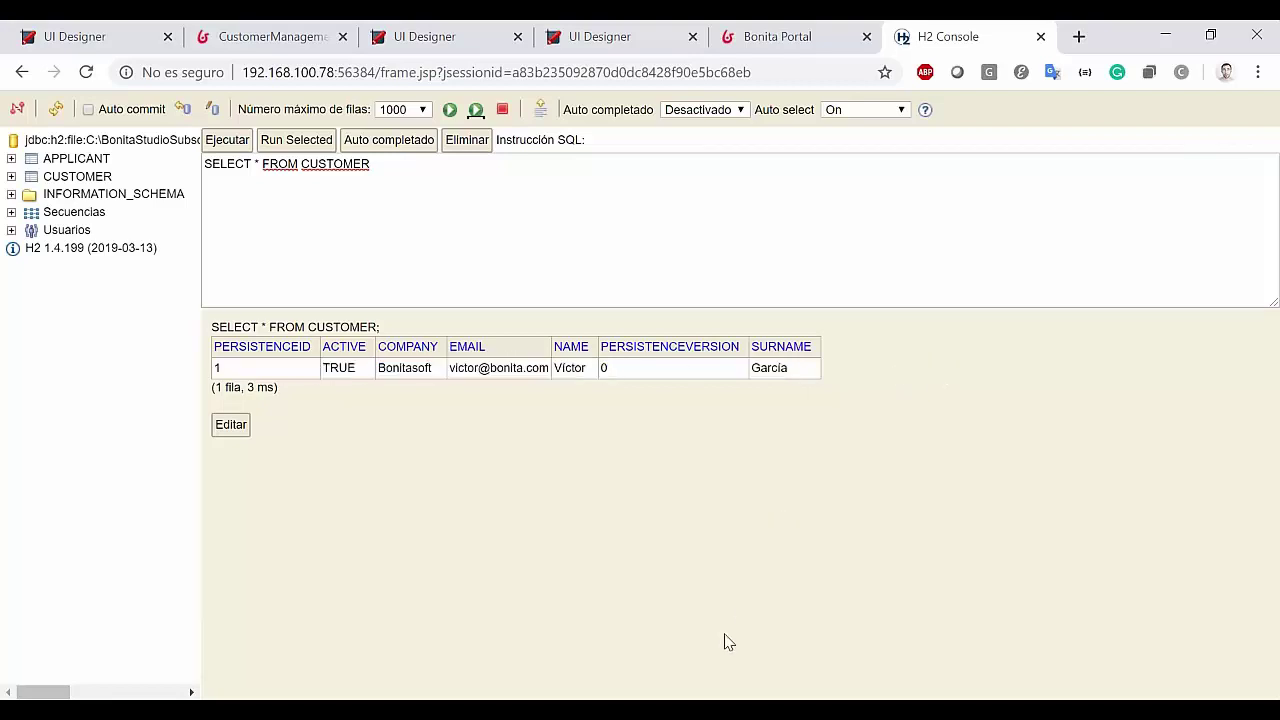
left_click(693, 698)
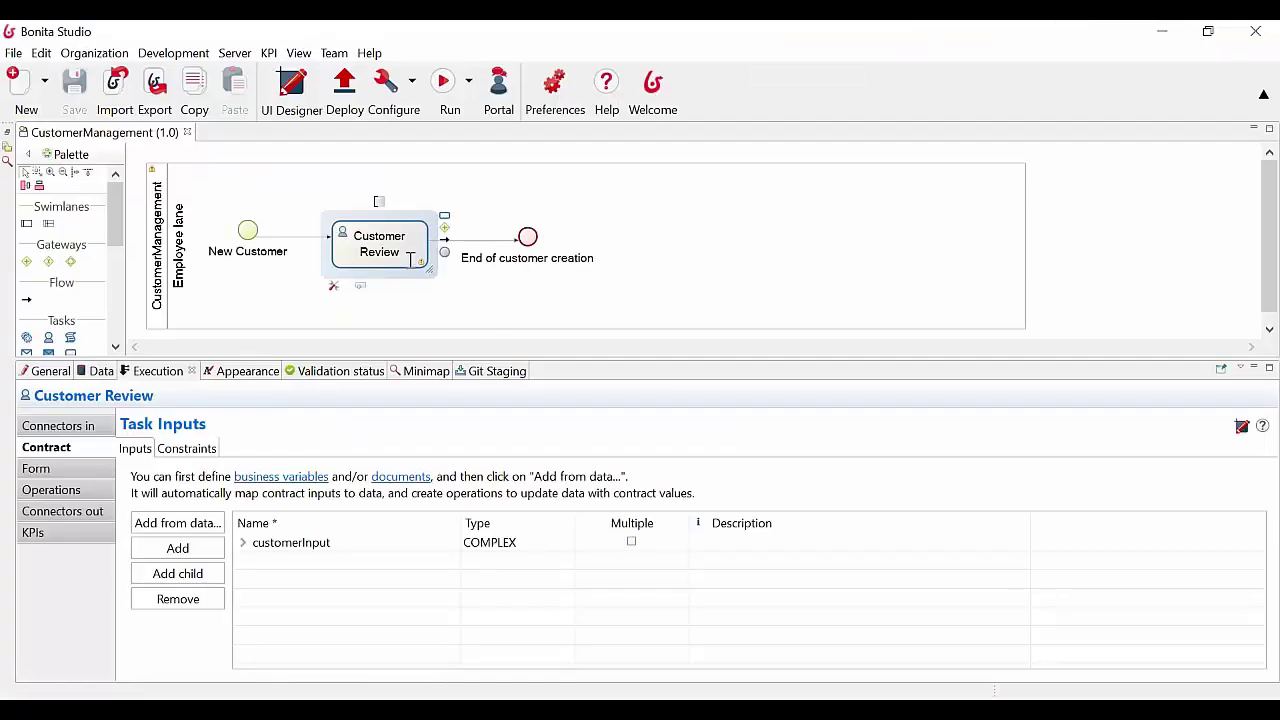
Review Customer Review's customerInput contract, then generate a UI Designer form from it
left_click(243, 542)
left_click(52, 490)
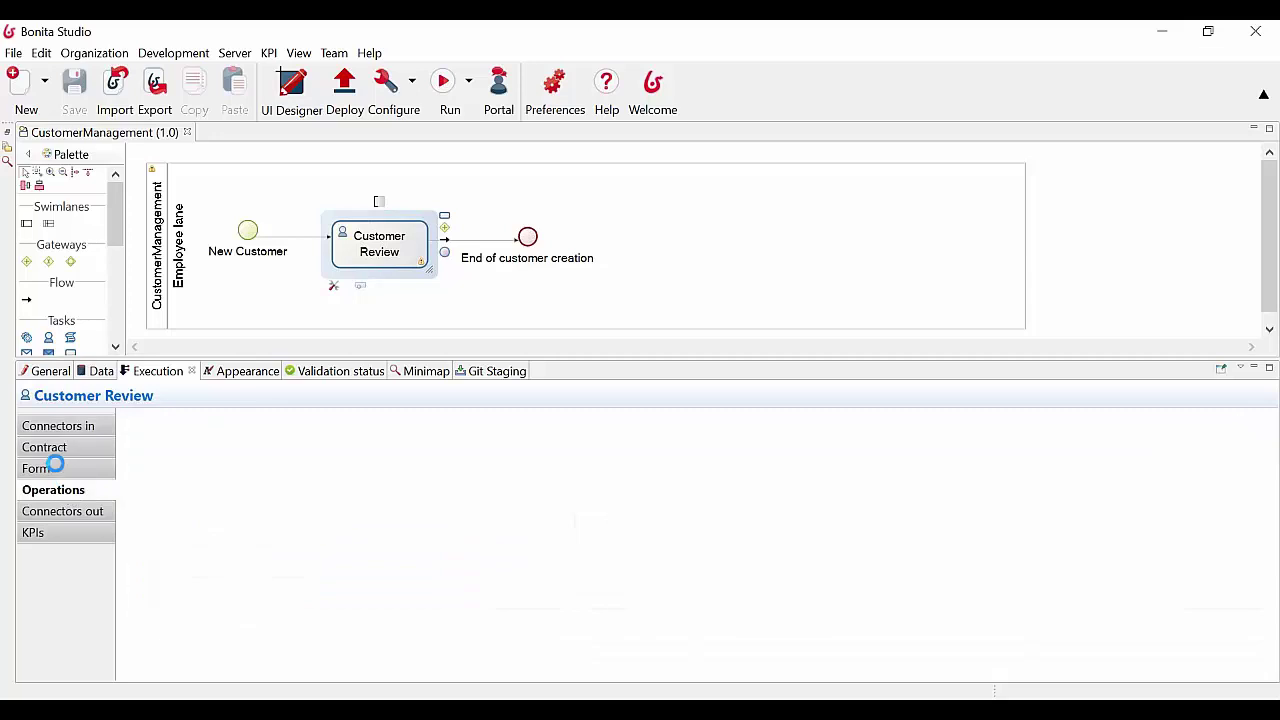
left_click(50, 467)
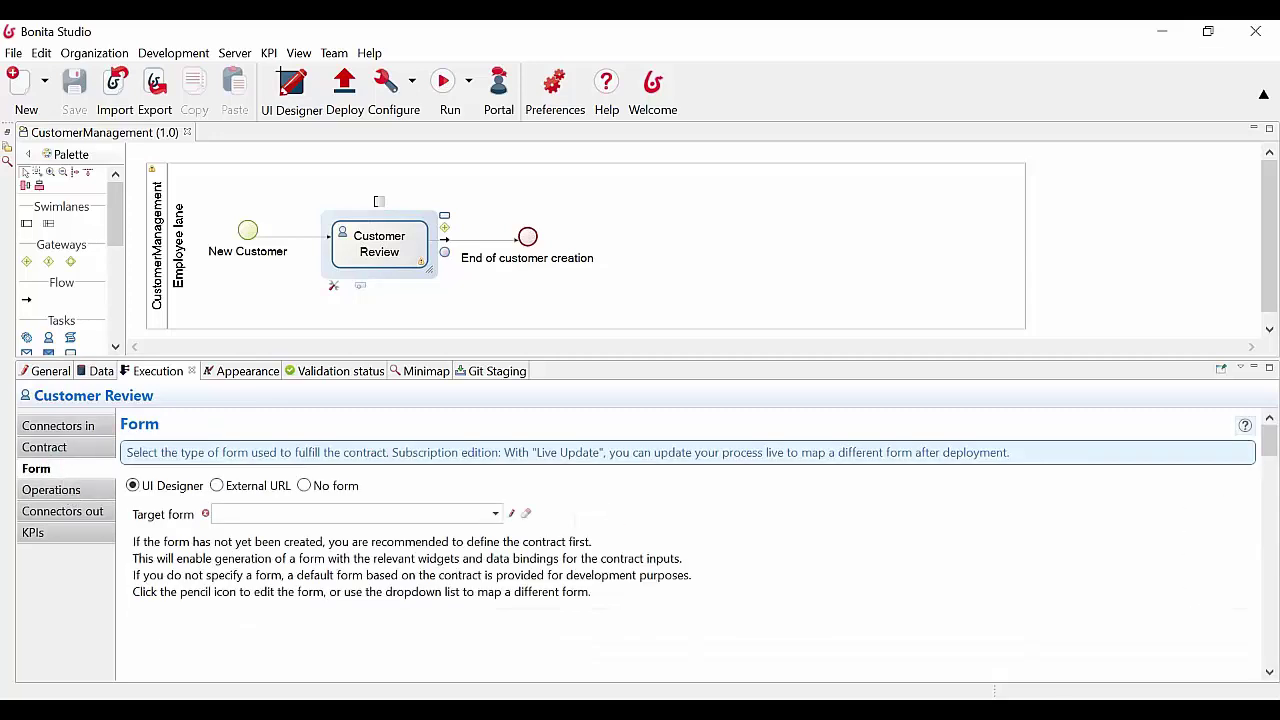
left_click(84, 450)
left_click(1241, 428)
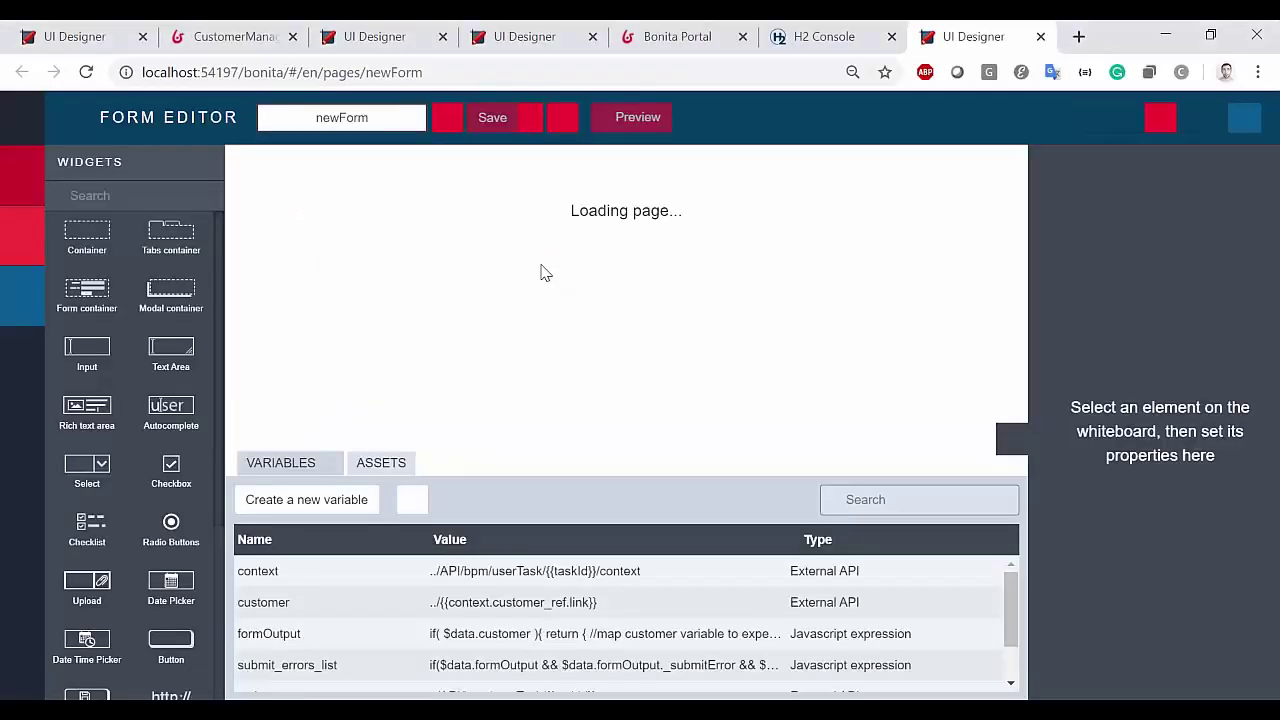
Rename the generated newForm to customerReview, save it and return to Studio
double_click(290, 117)
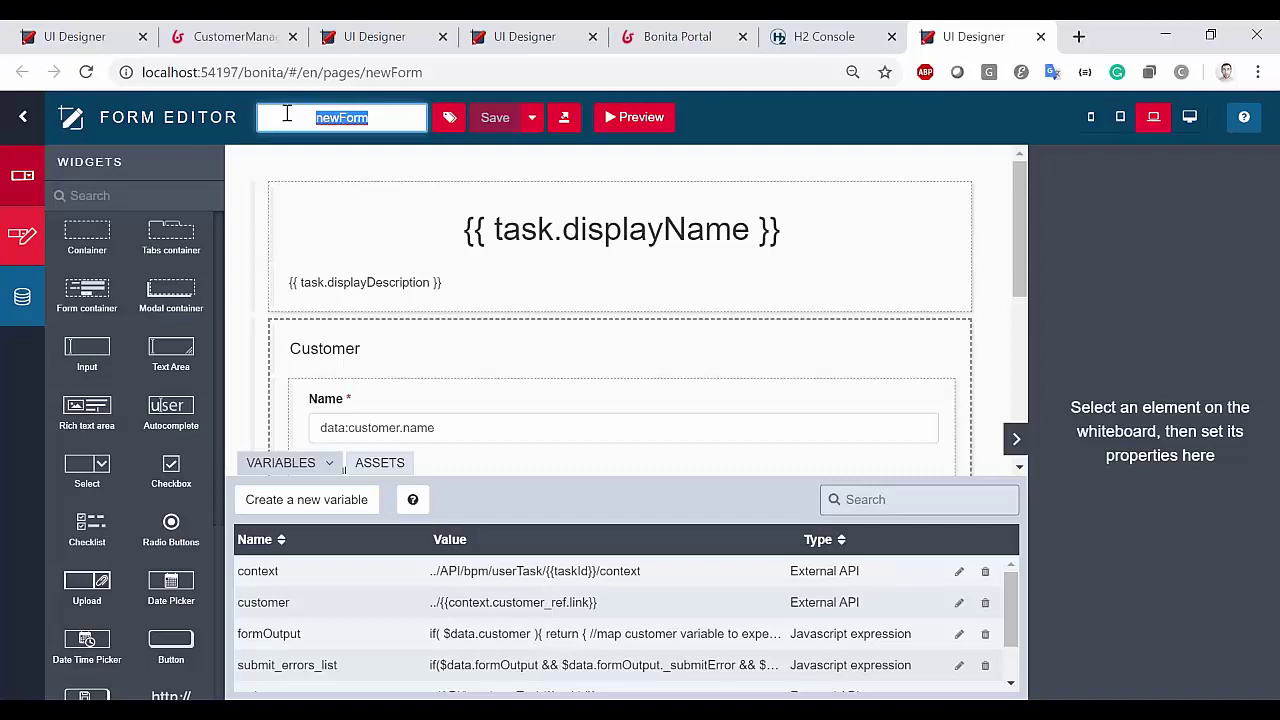
type("customerReview")
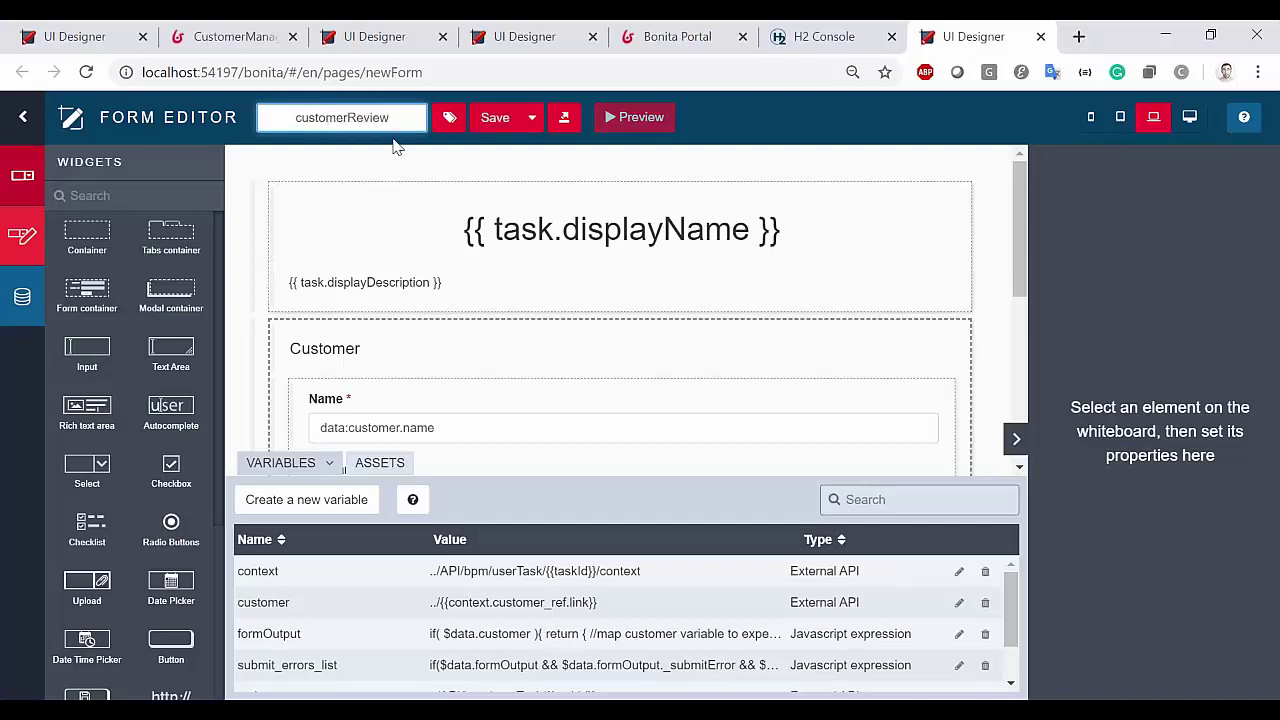
left_click(493, 118)
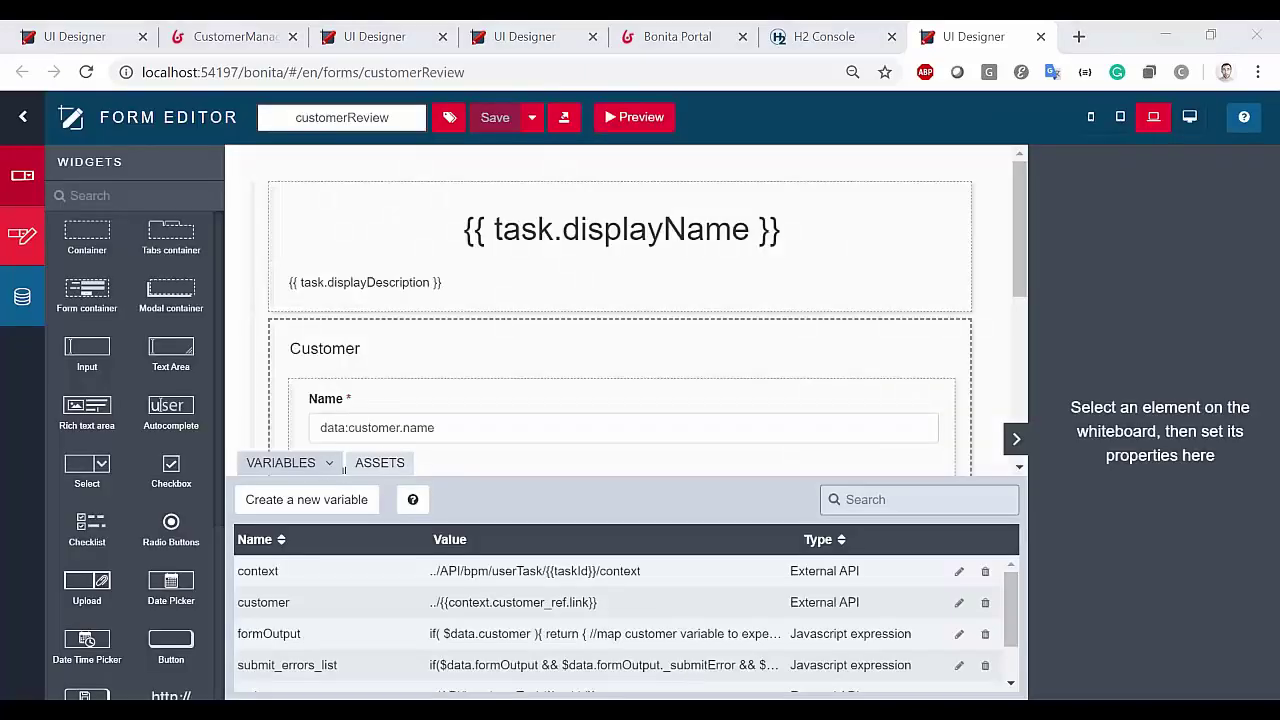
key("alt+Tab")
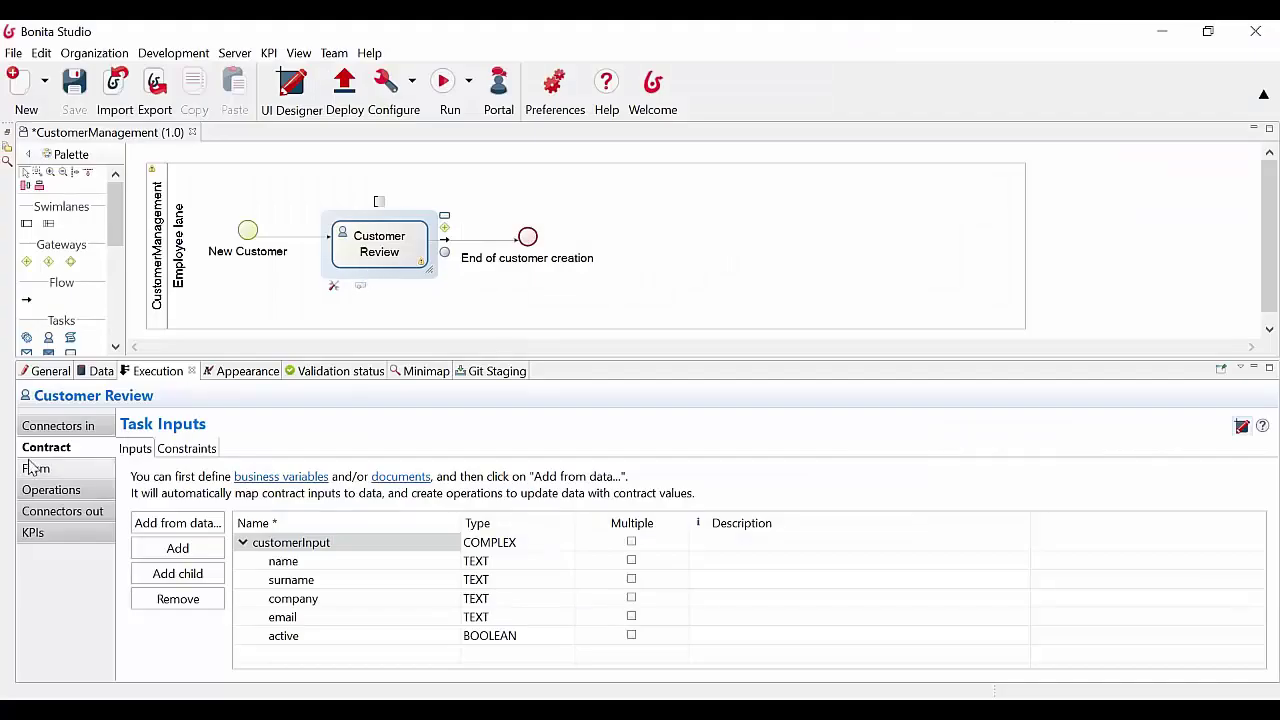
Set the Customer Review task's target form to customerReview, save the diagram, and minimize Studio
left_click(38, 468)
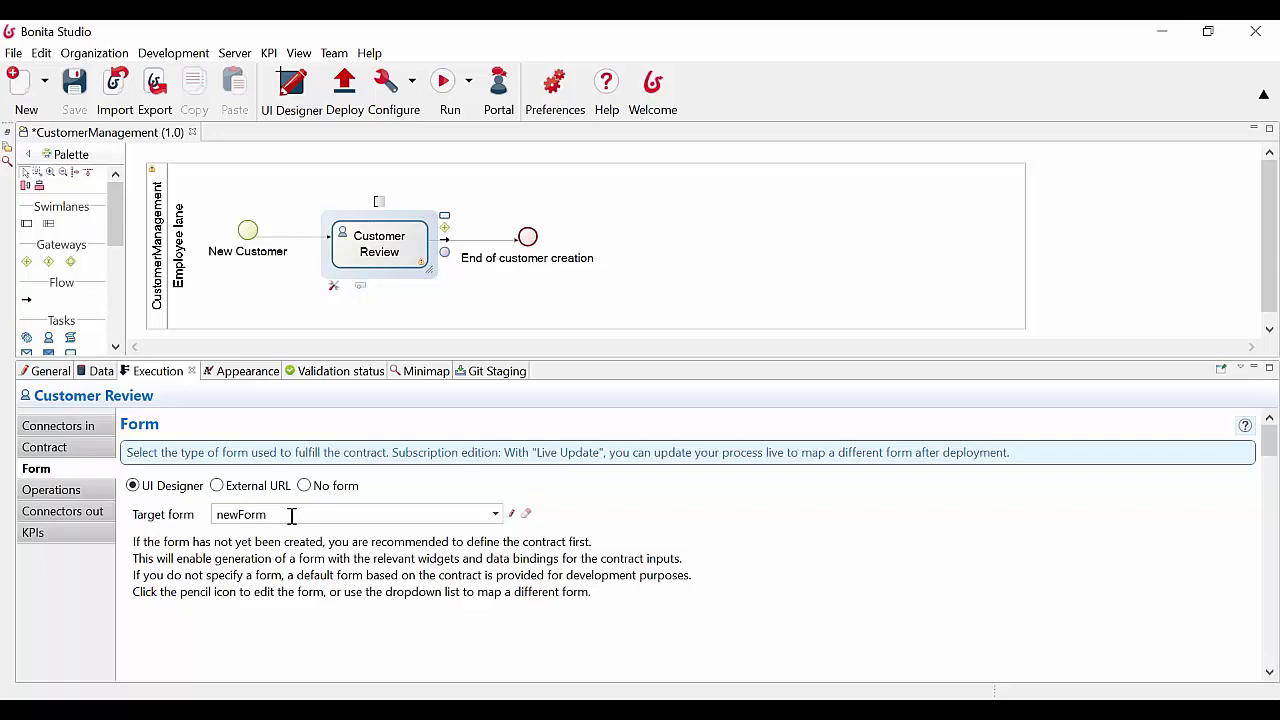
left_click(1168, 31)
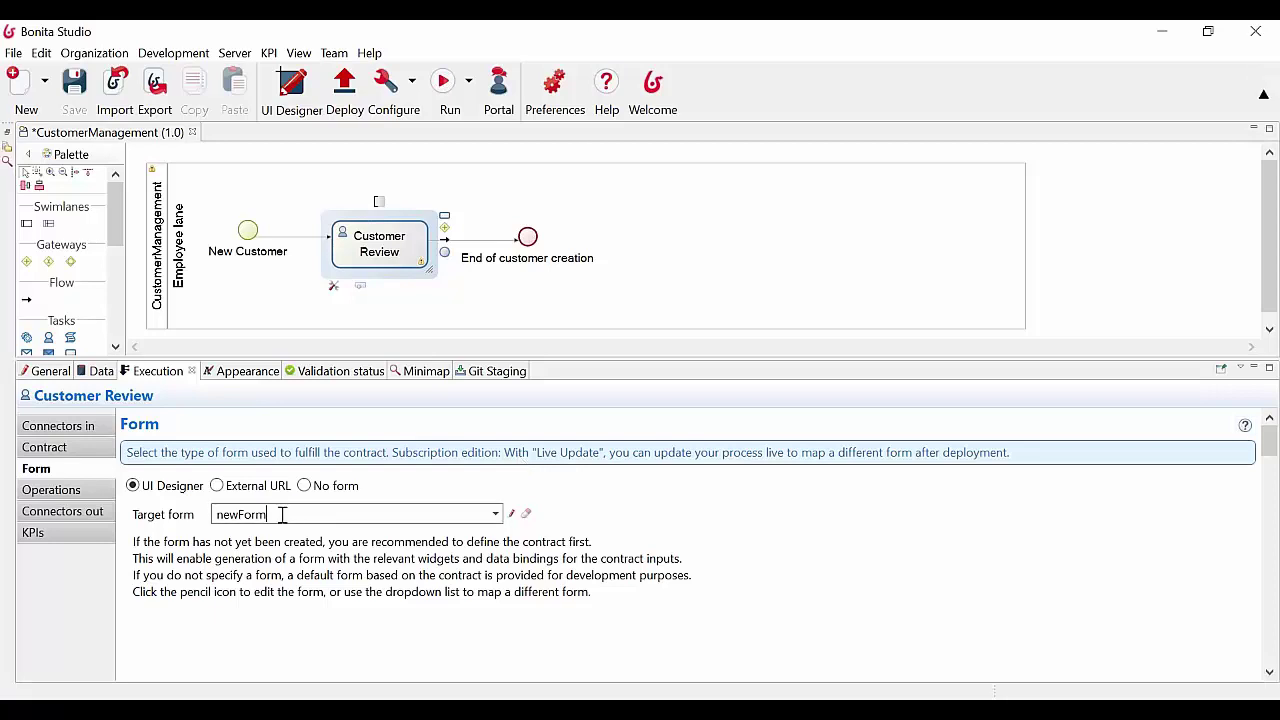
left_click(70, 448)
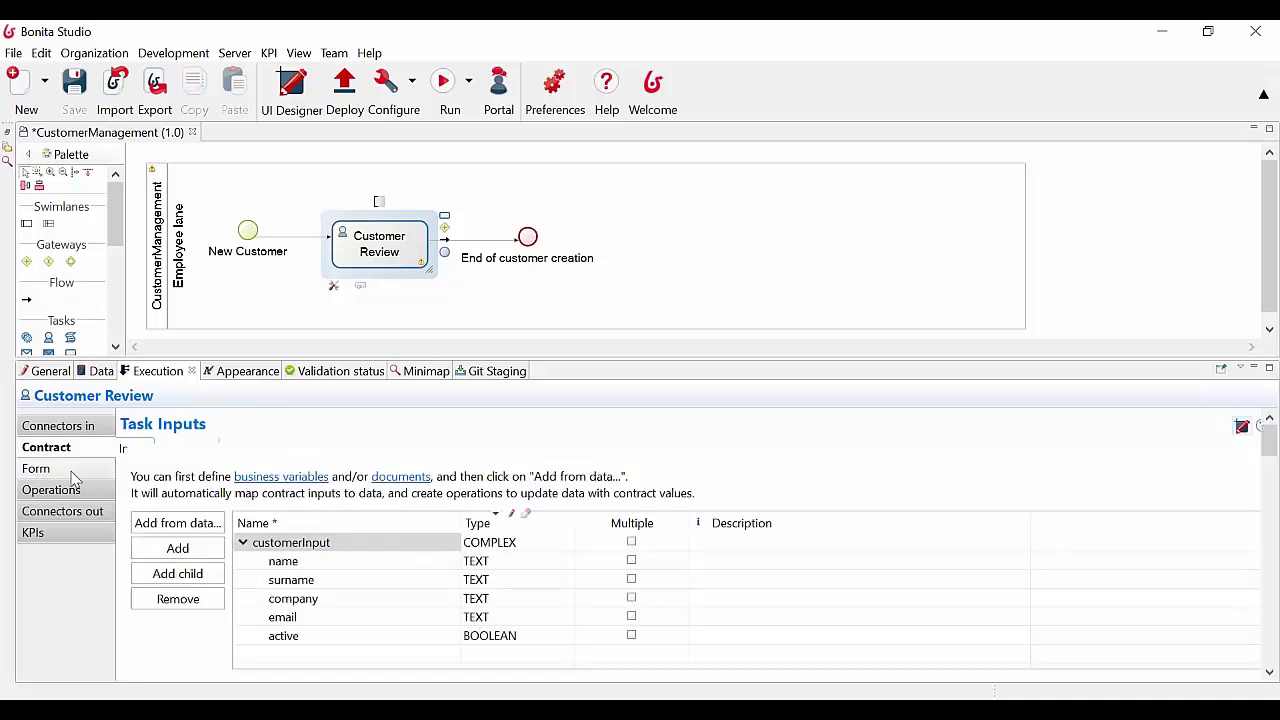
left_click(55, 468)
left_click(51, 490)
left_click(36, 468)
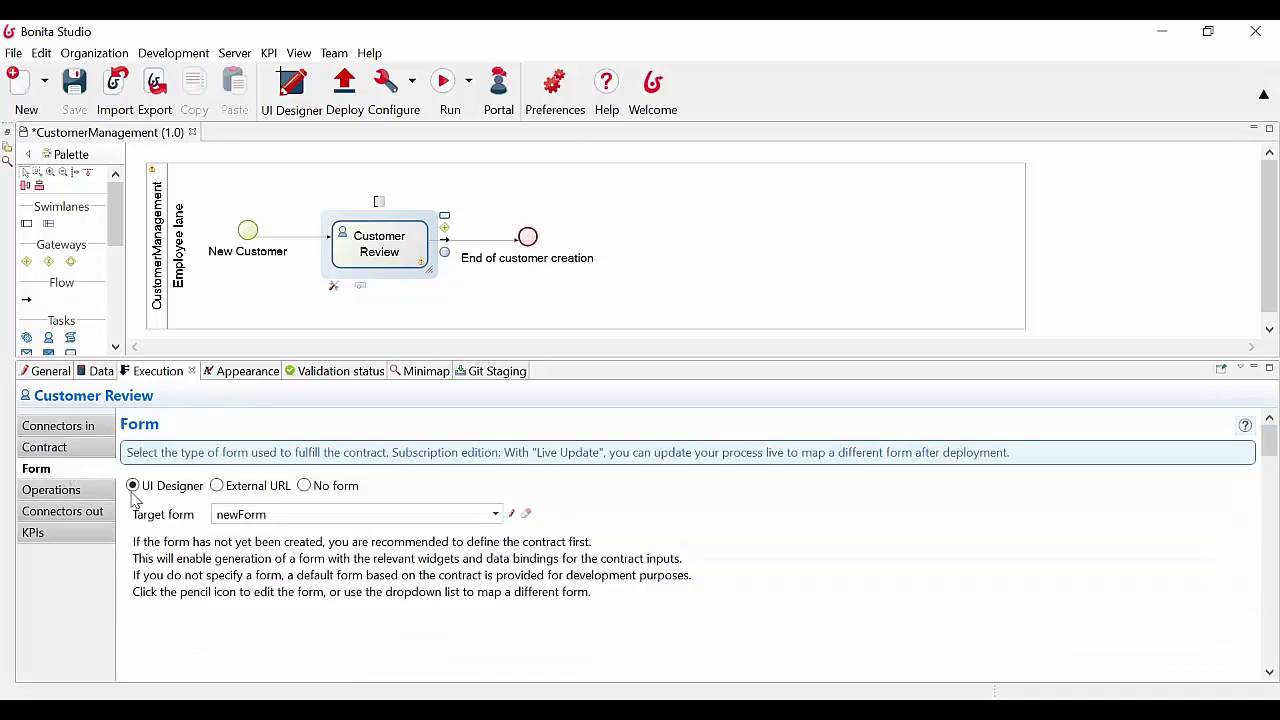
left_click(685, 247)
left_click(379, 235)
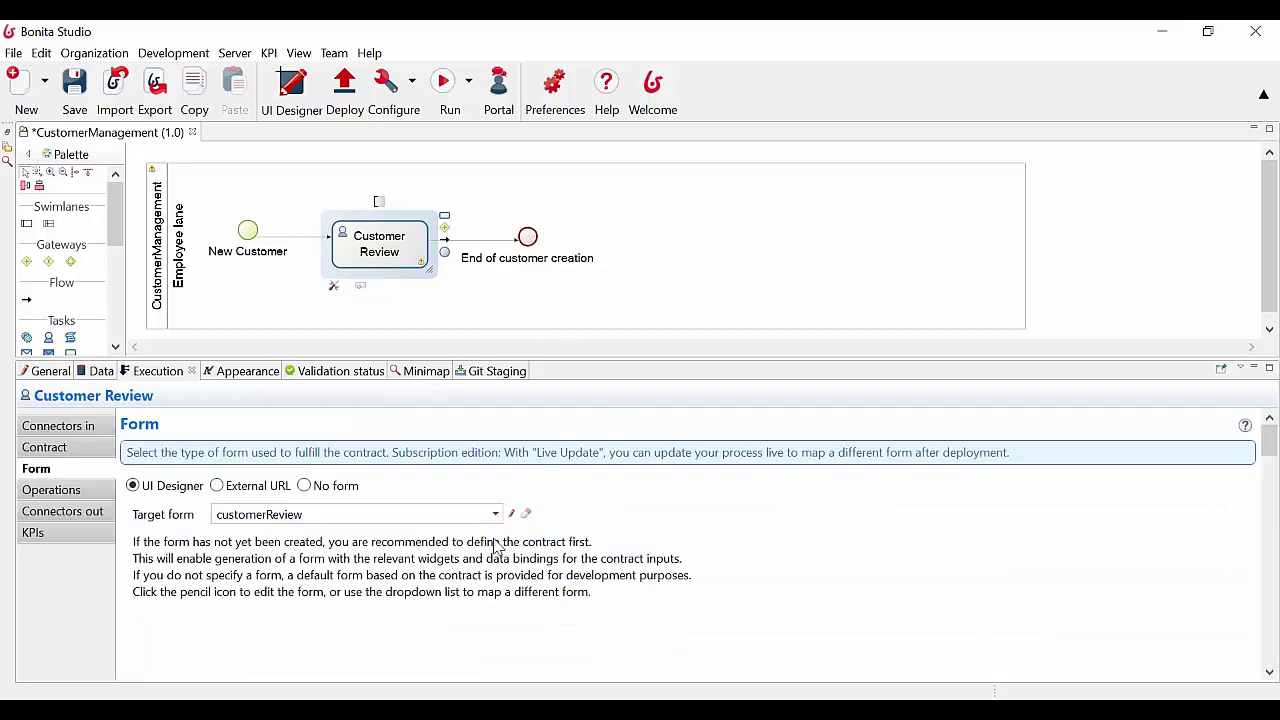
left_click(74, 84)
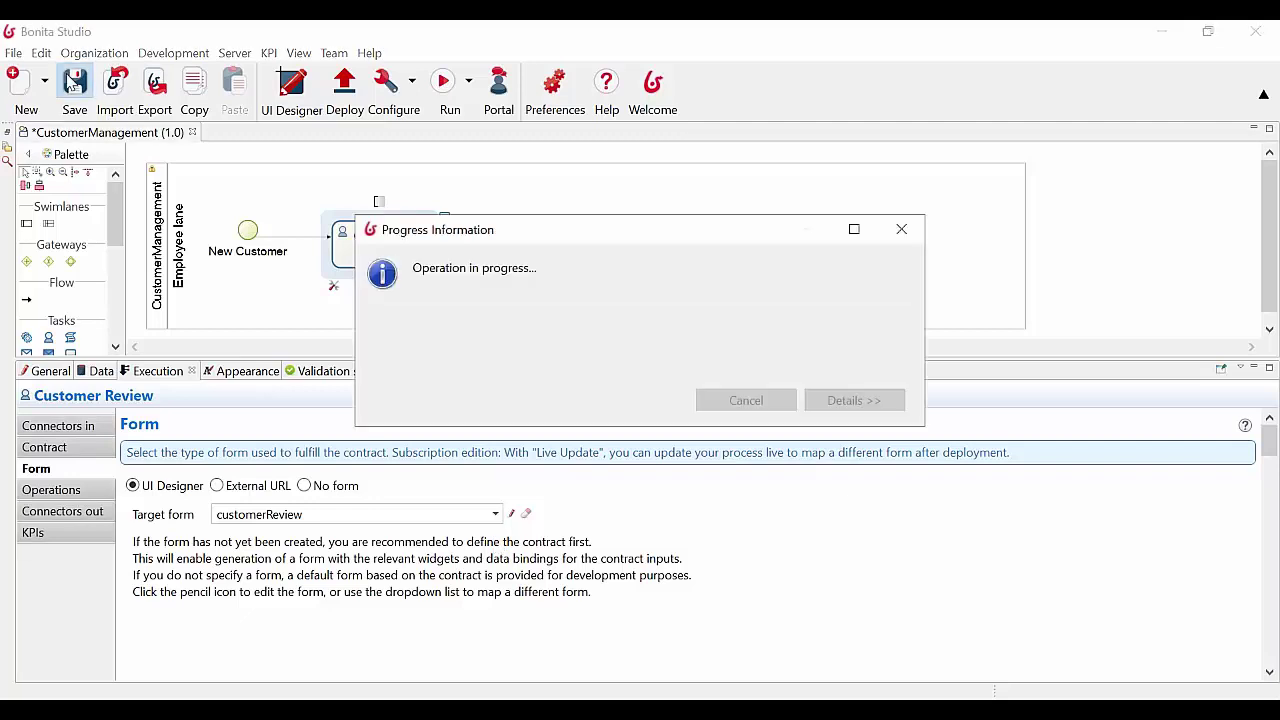
left_click(1162, 32)
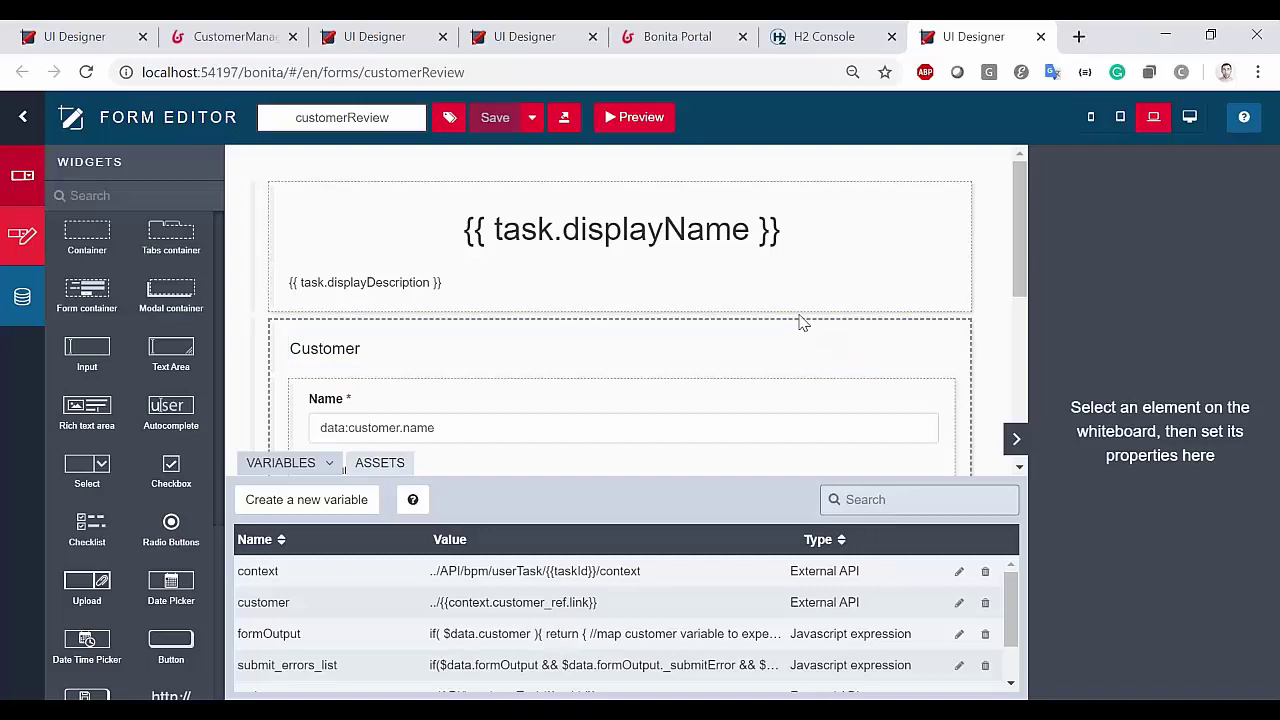
Enlarge the variables panel to show every form variable
scroll(800, 320, "down", 5)
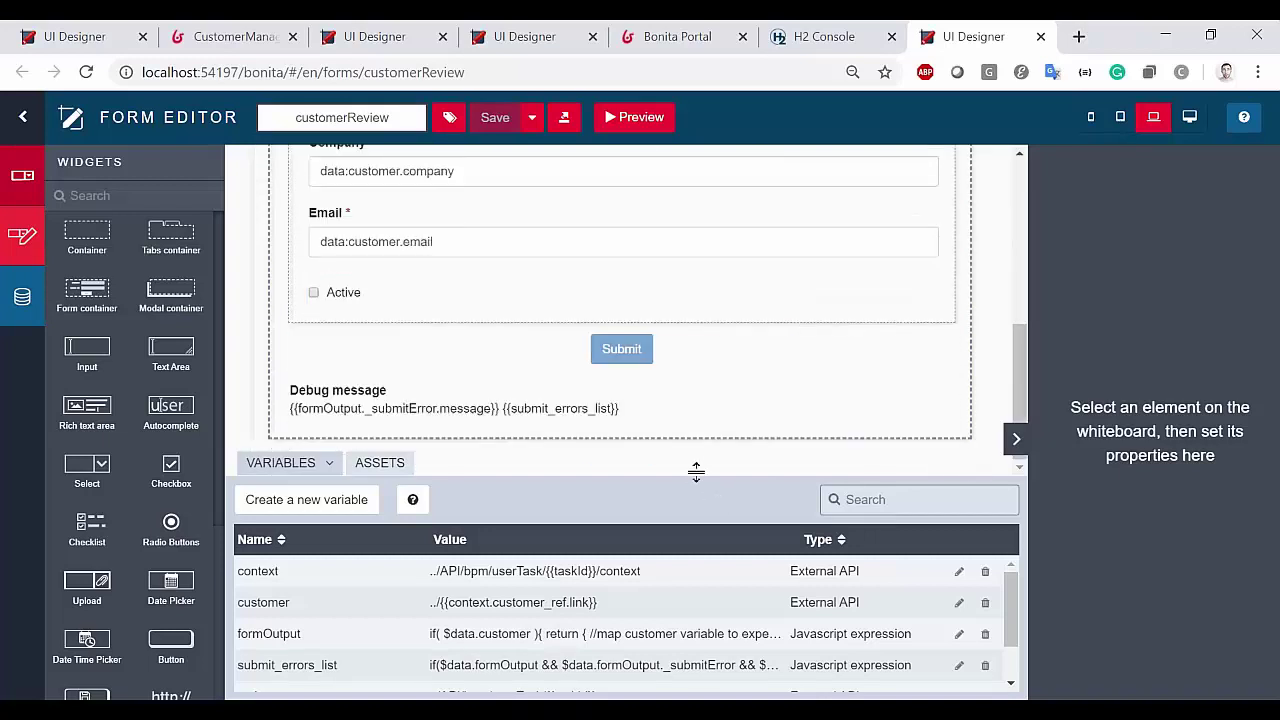
left_click_drag(694, 471, 697, 404)
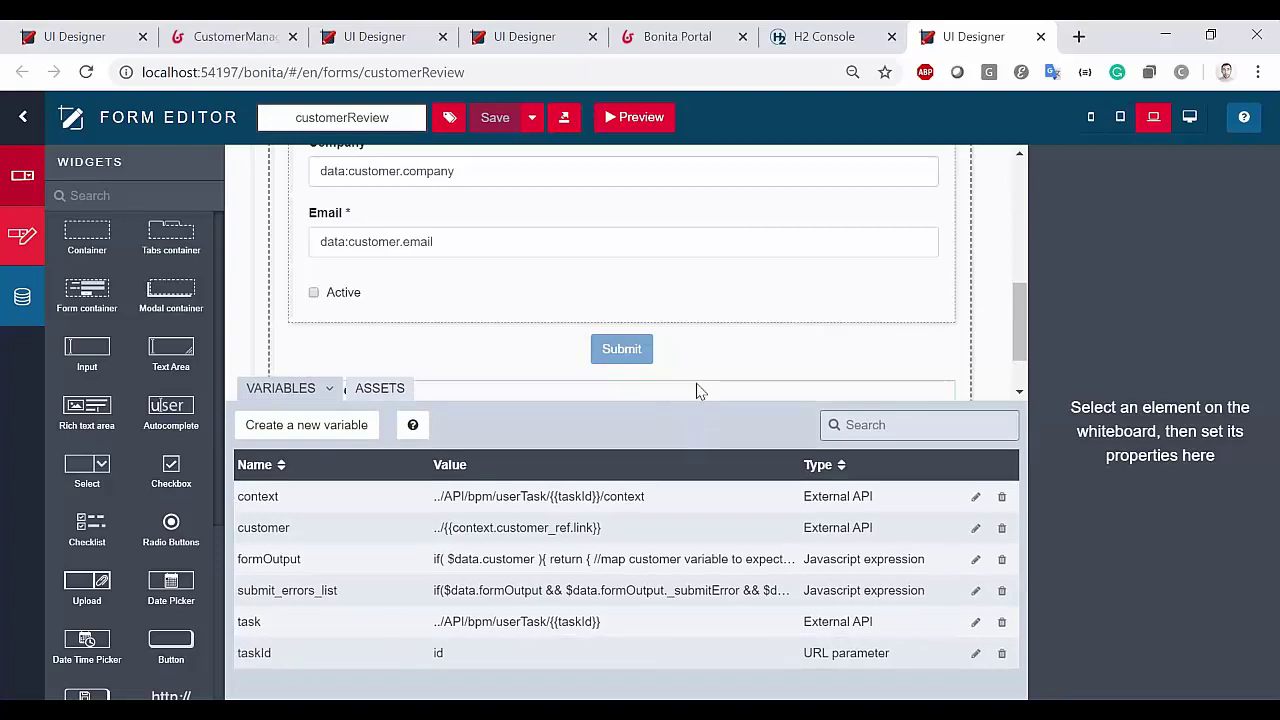
scroll(722, 374, "up", 5)
scroll(727, 373, "down", 5)
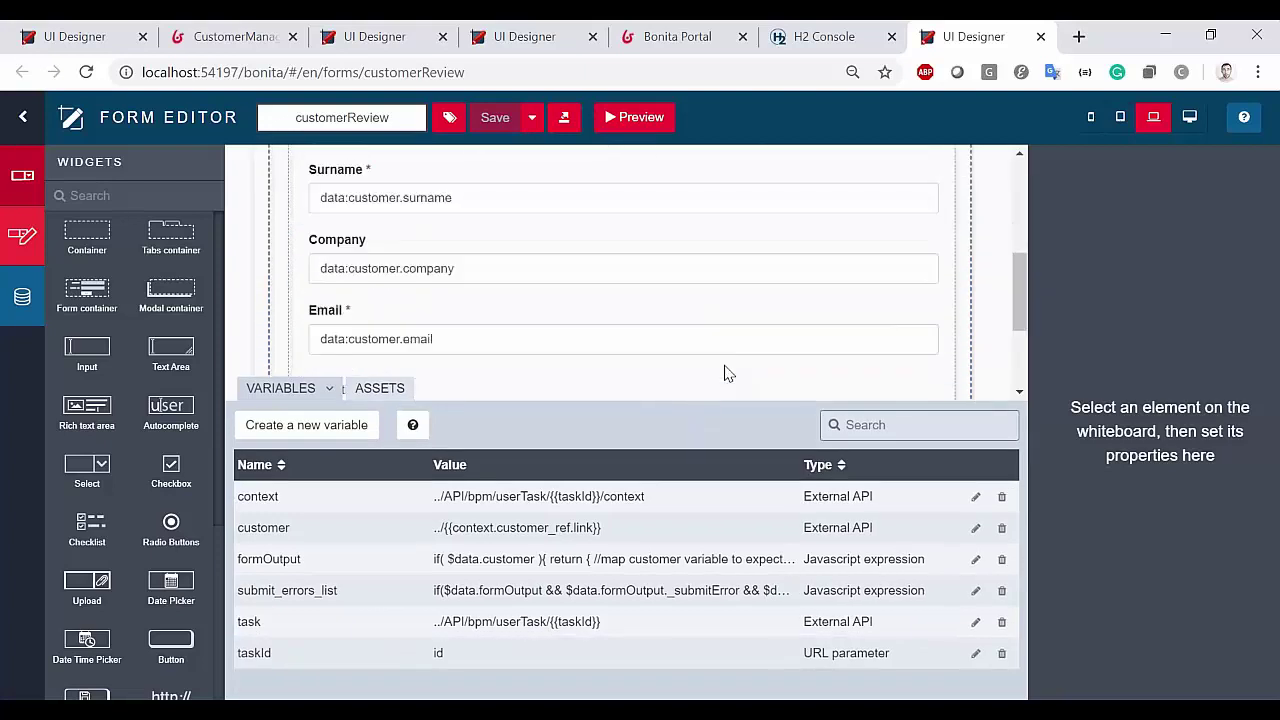
scroll(727, 373, "down", 2)
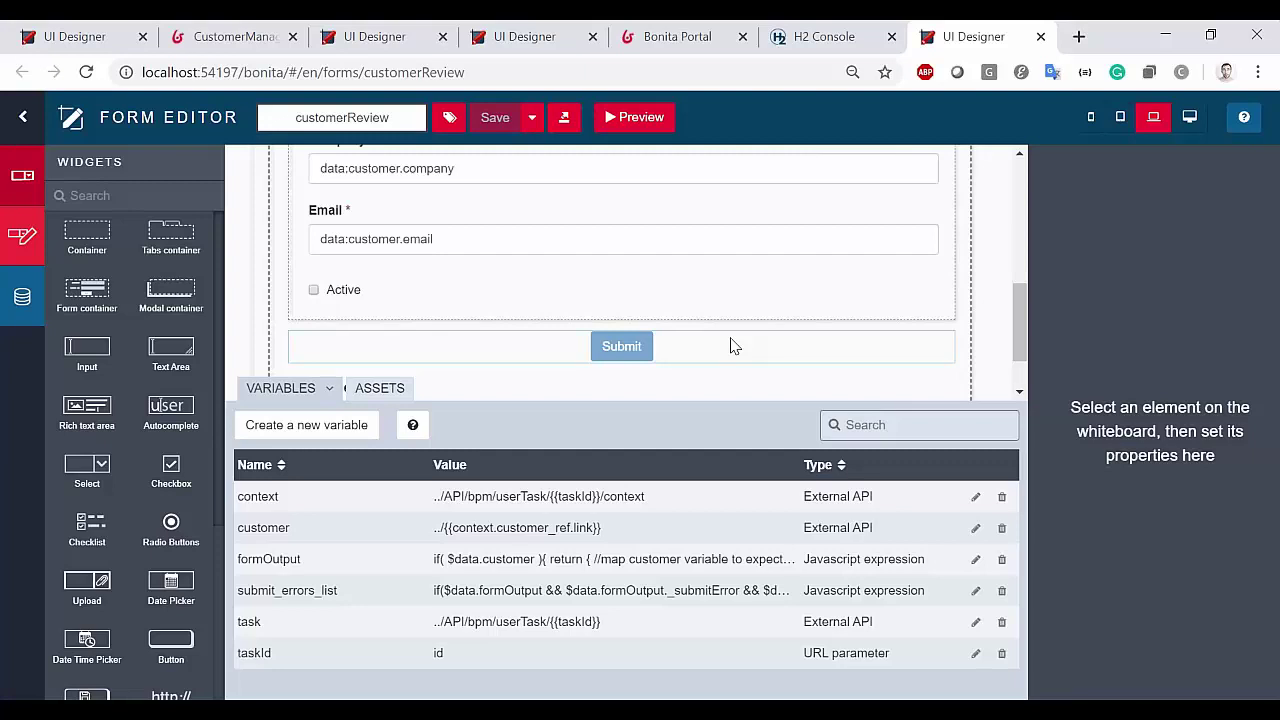
scroll(730, 345, "up", 2)
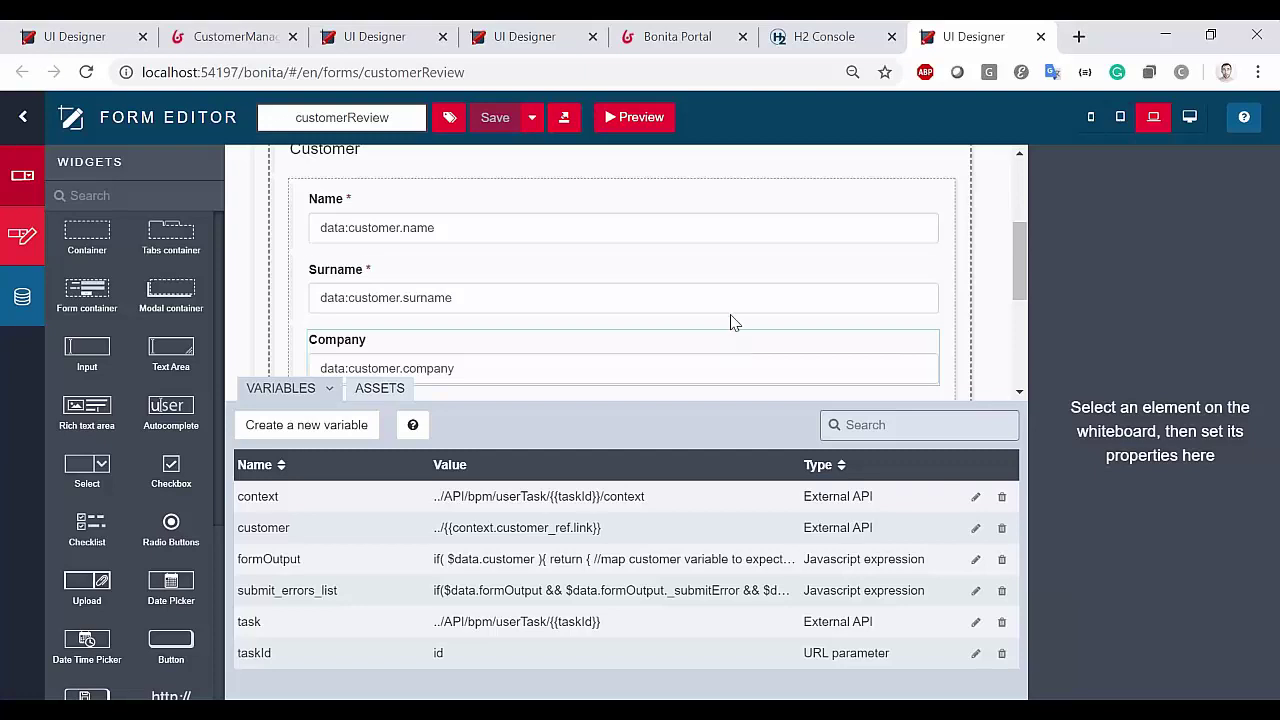
scroll(505, 300, "down", 1)
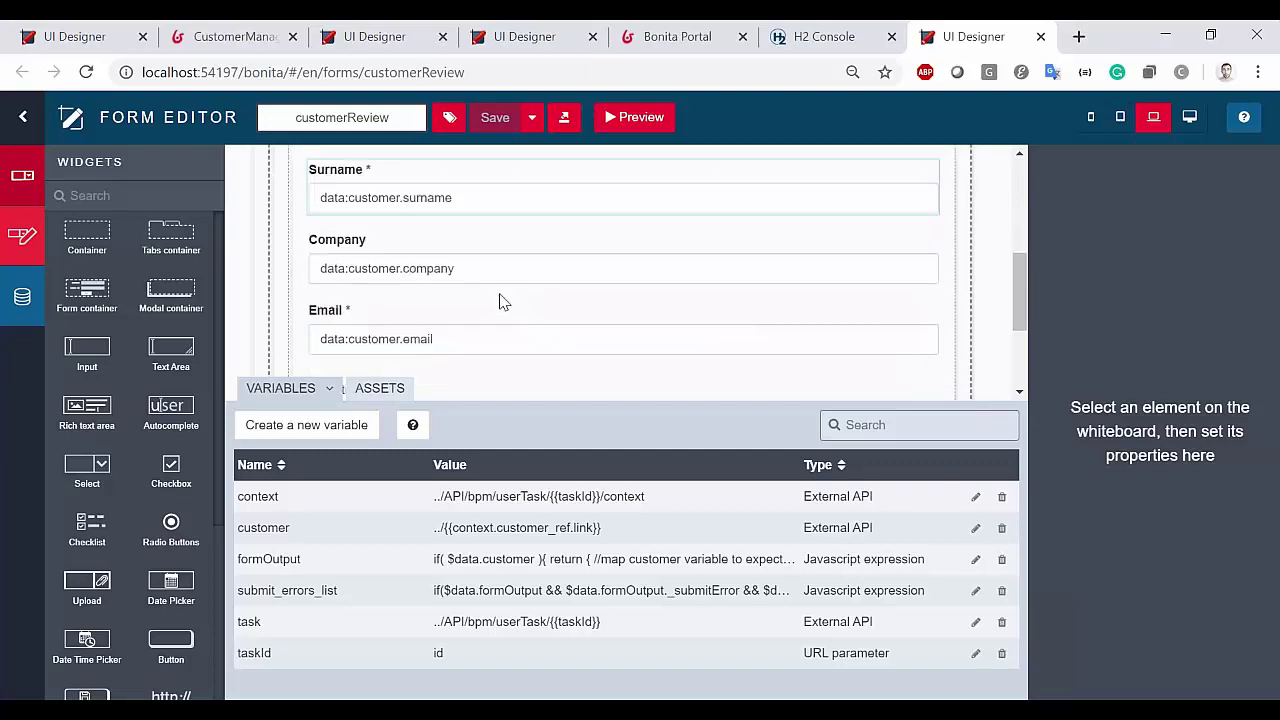
scroll(537, 334, "up", 2)
scroll(537, 300, "down", 2)
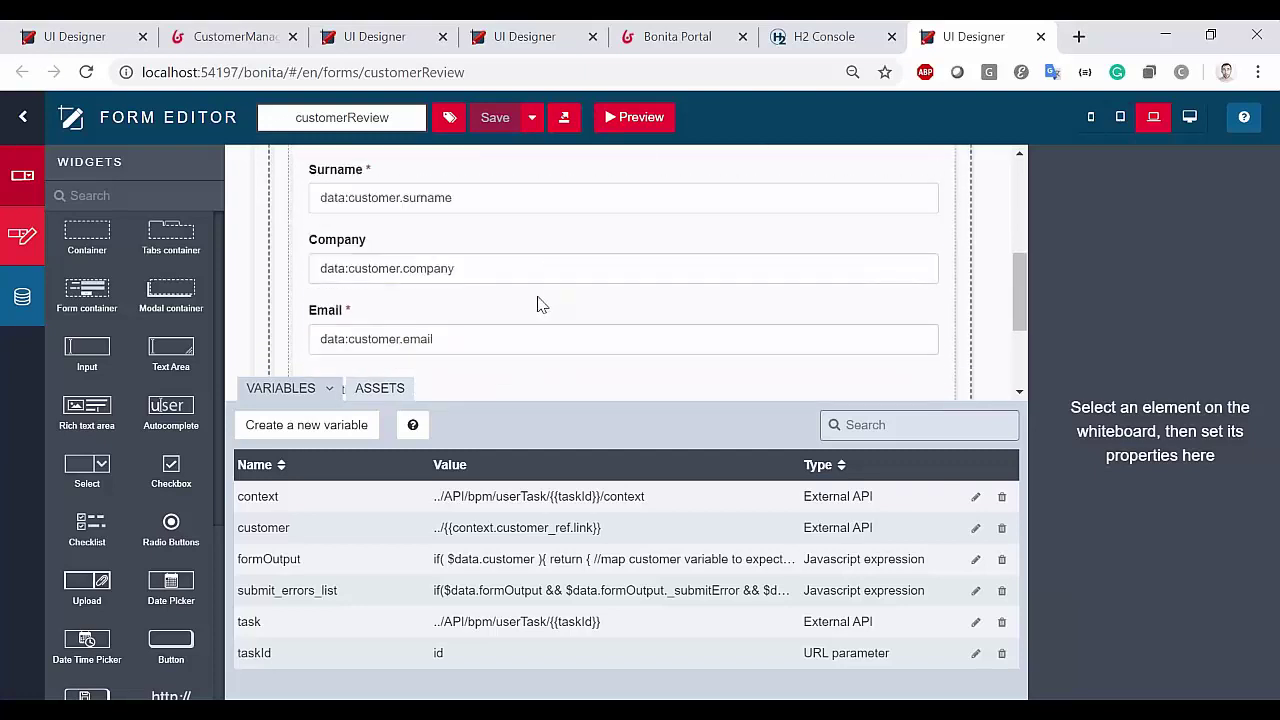
scroll(515, 250, "up", 1)
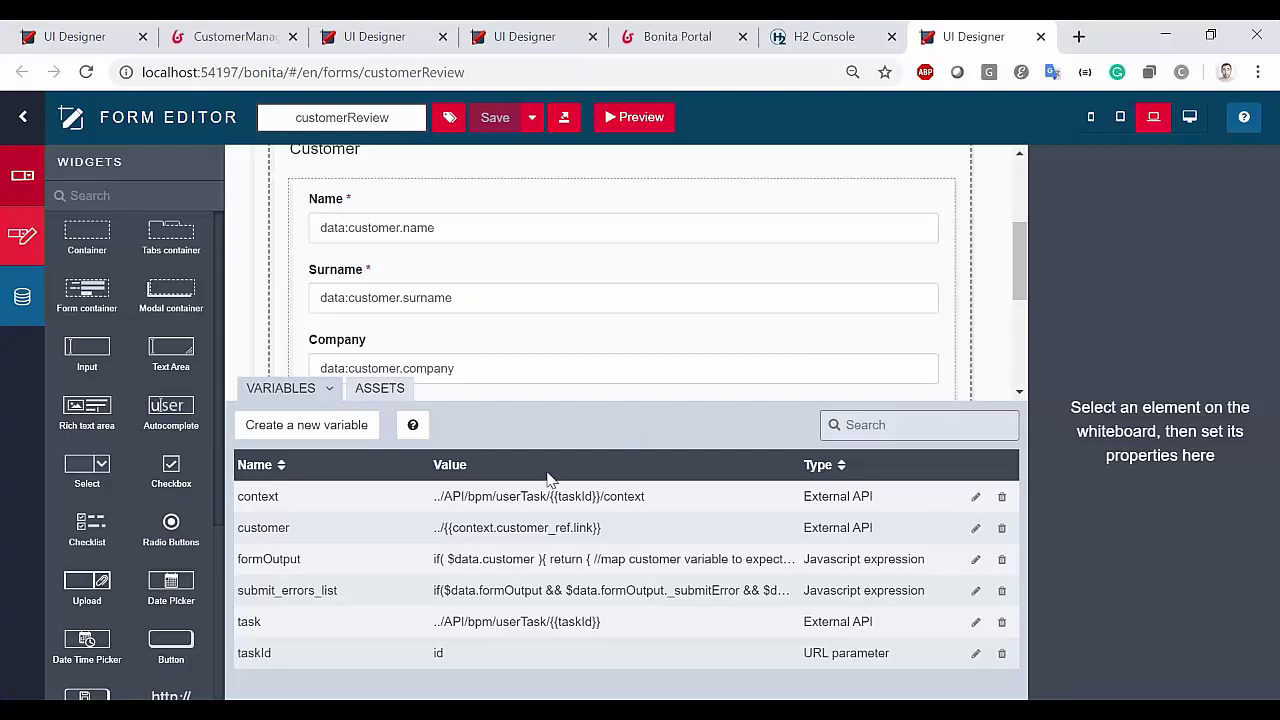
Review the taskId URL parameter's use in the context and task URLs, plus the customer variable
double_click(438, 655)
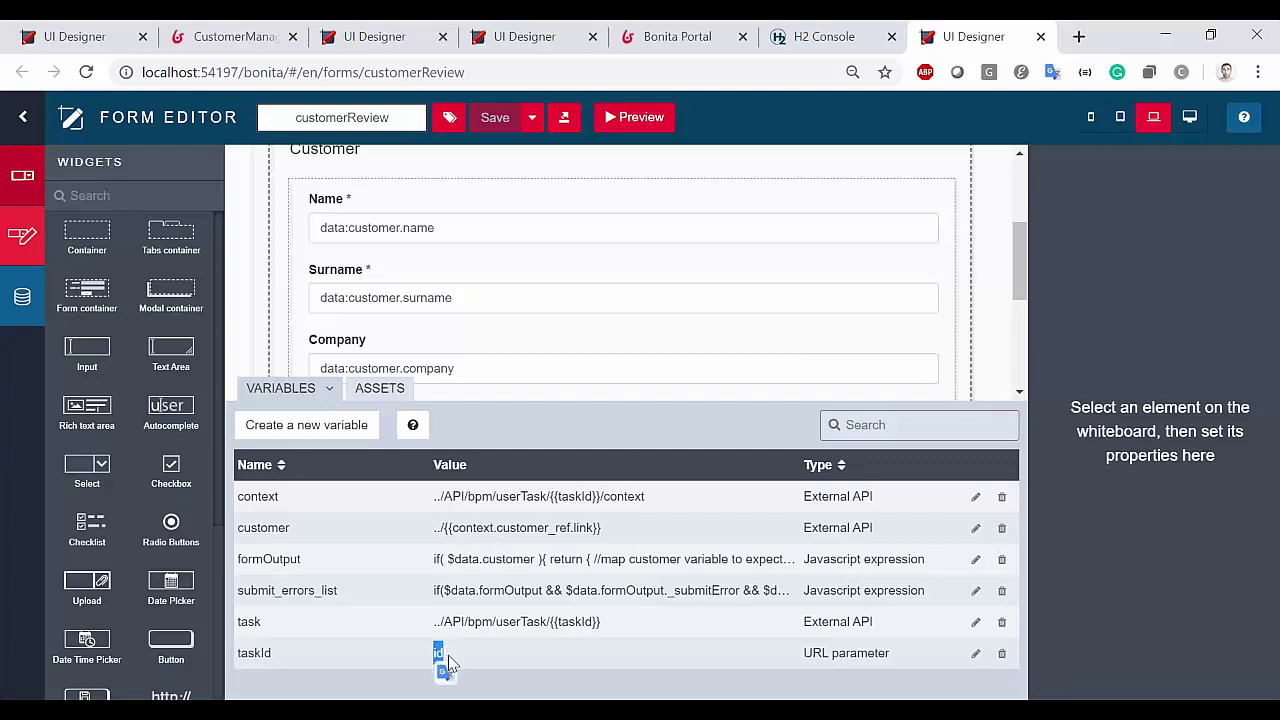
left_click(495, 665)
double_click(256, 655)
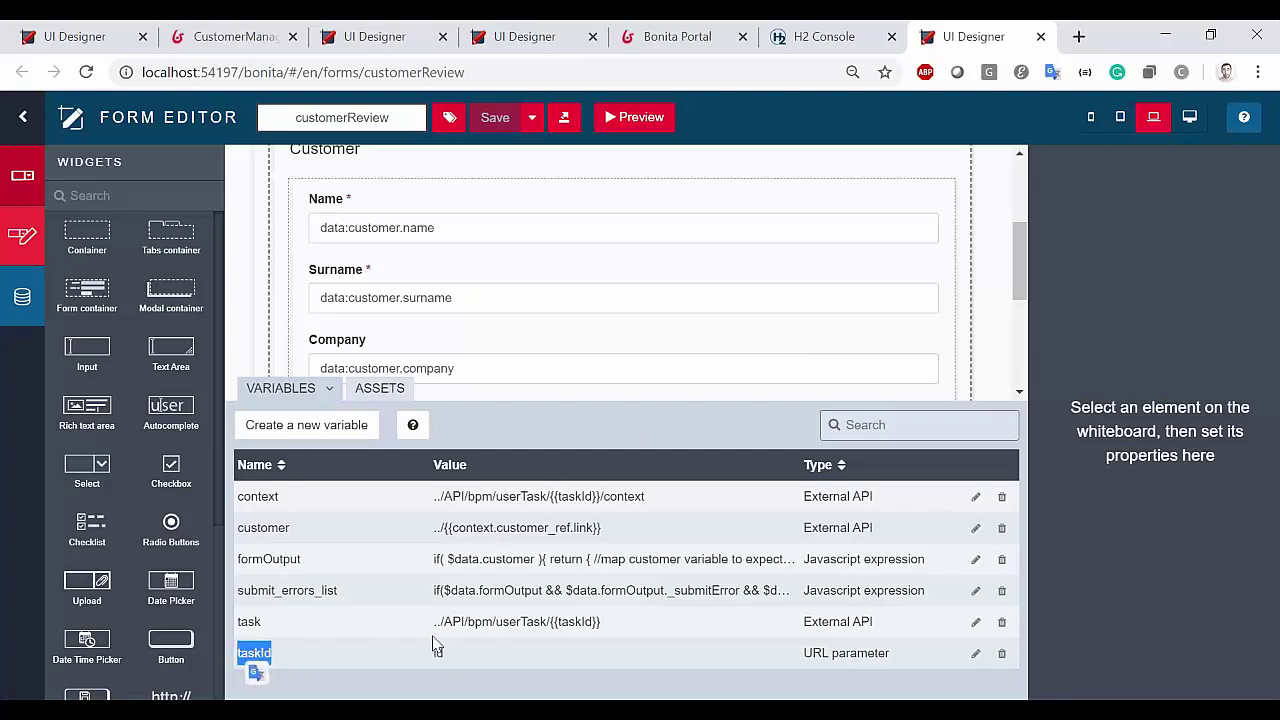
double_click(565, 622)
left_click(568, 494)
double_click(568, 494)
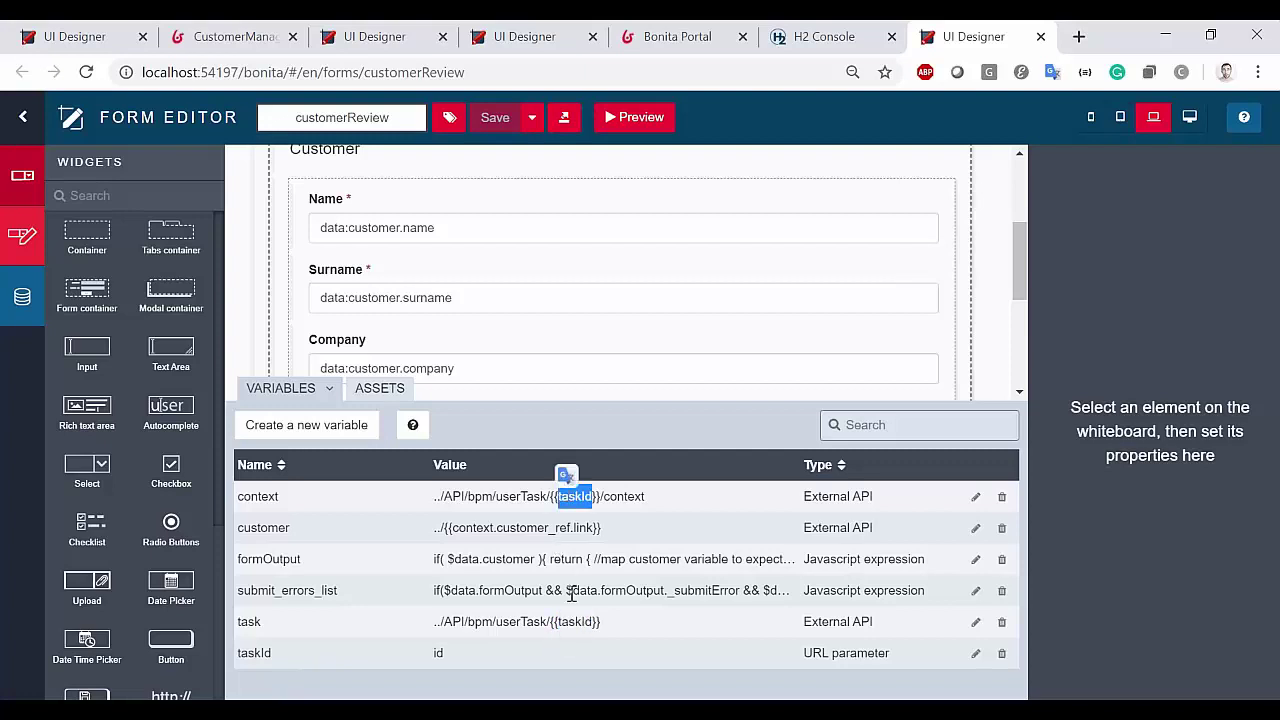
double_click(569, 621)
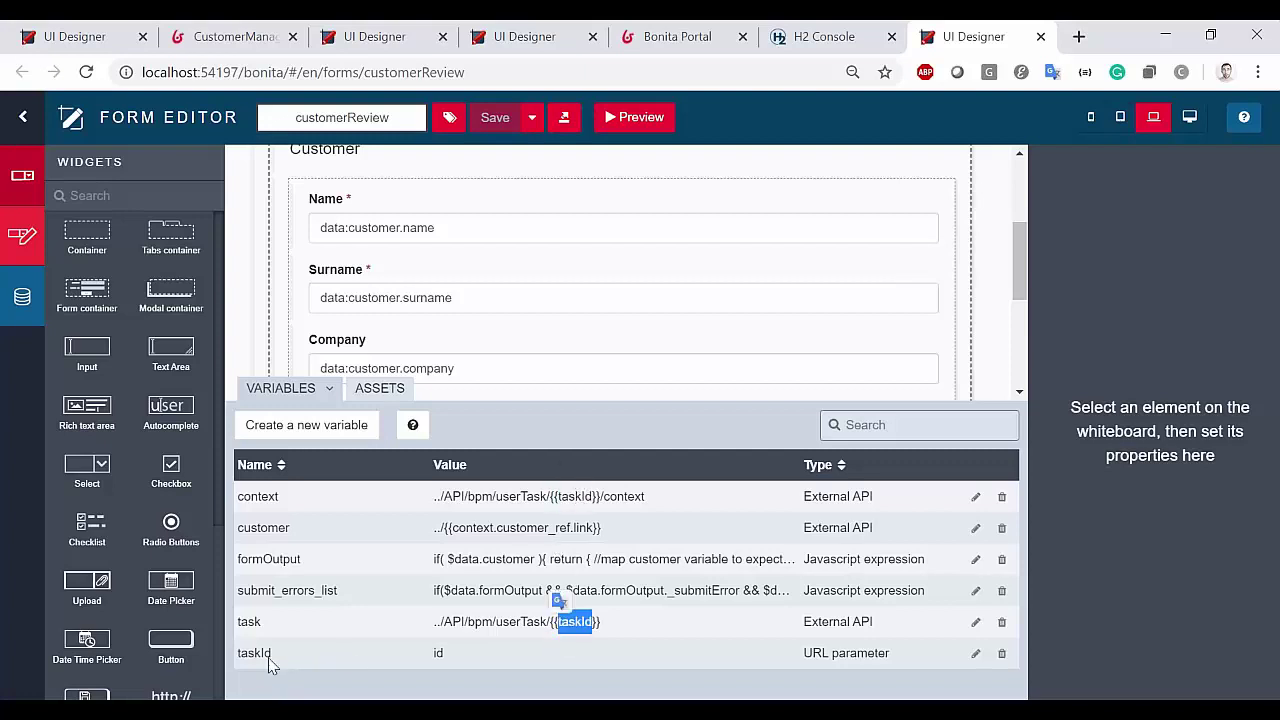
left_click(350, 658)
double_click(257, 652)
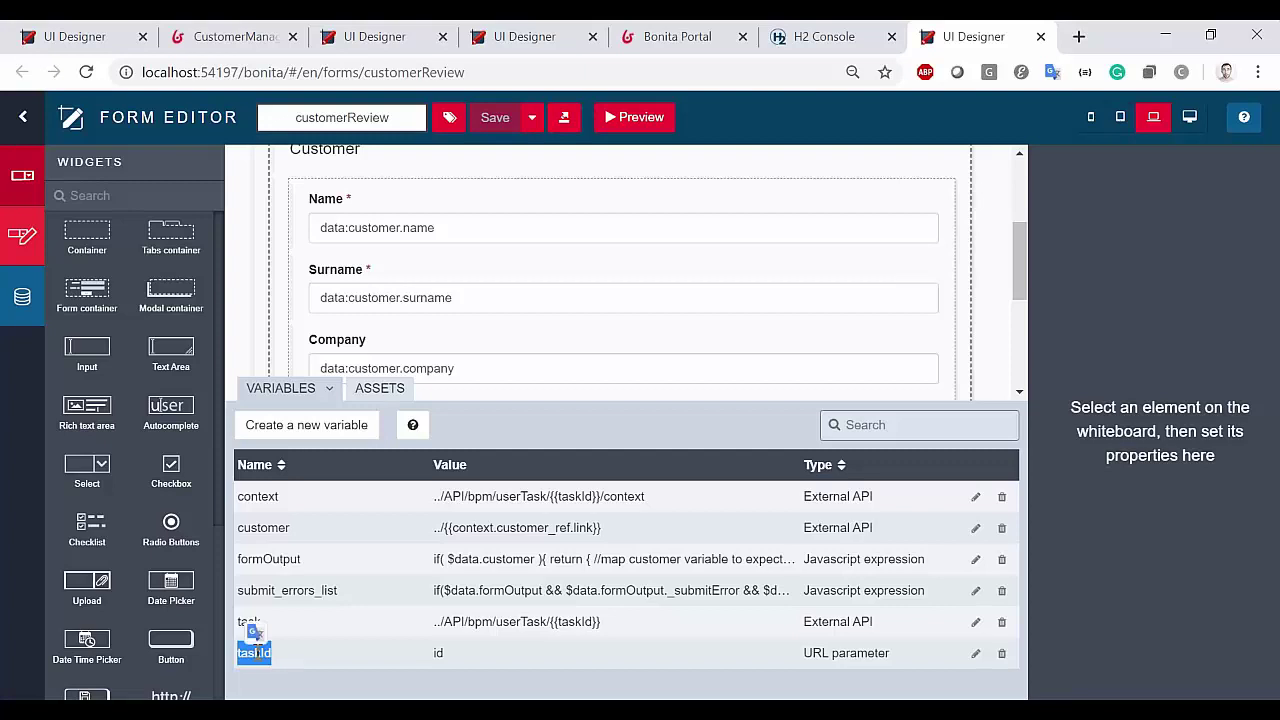
triple_click(885, 652)
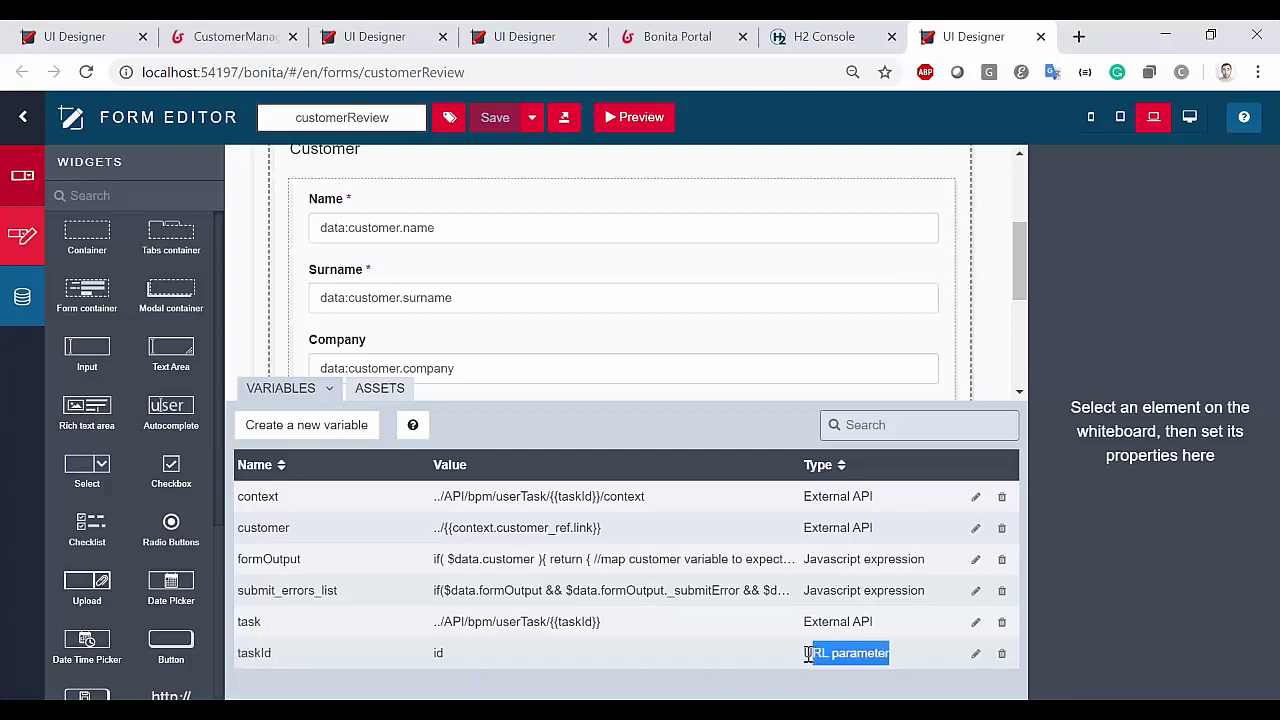
double_click(437, 653)
left_click(479, 662)
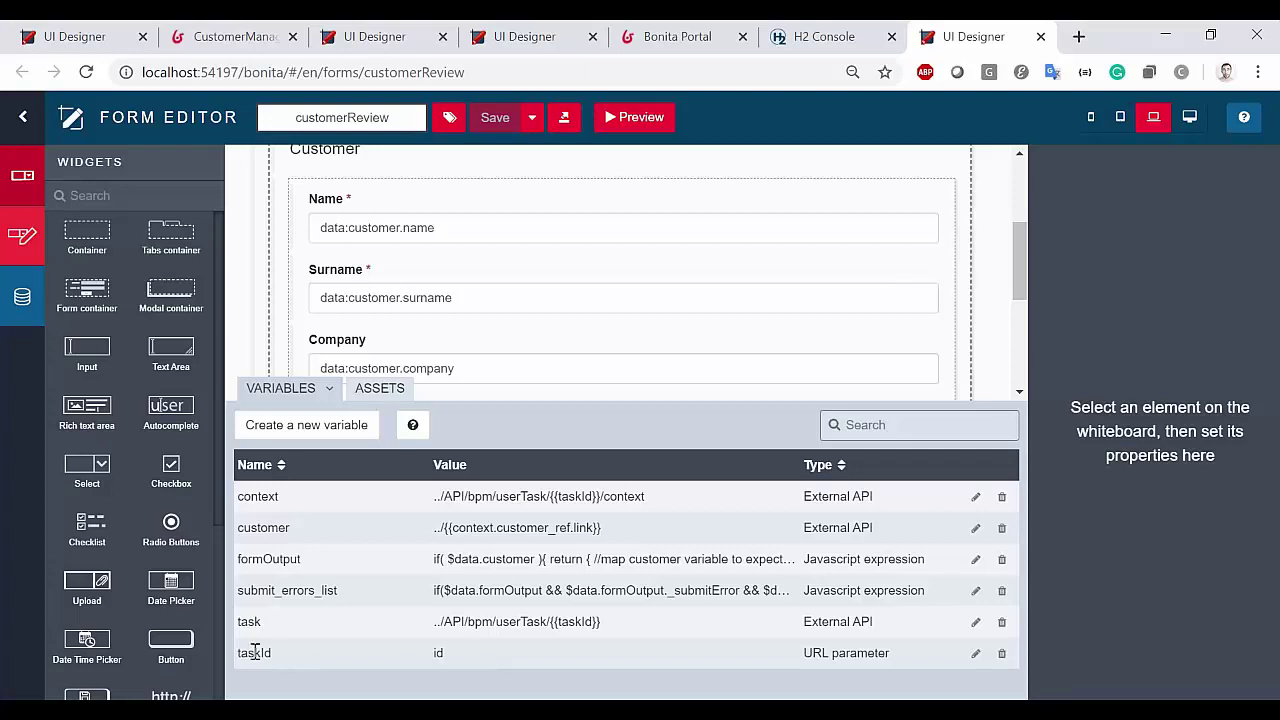
double_click(855, 653)
left_click(780, 667)
double_click(257, 496)
left_click_drag(238, 527, 290, 528)
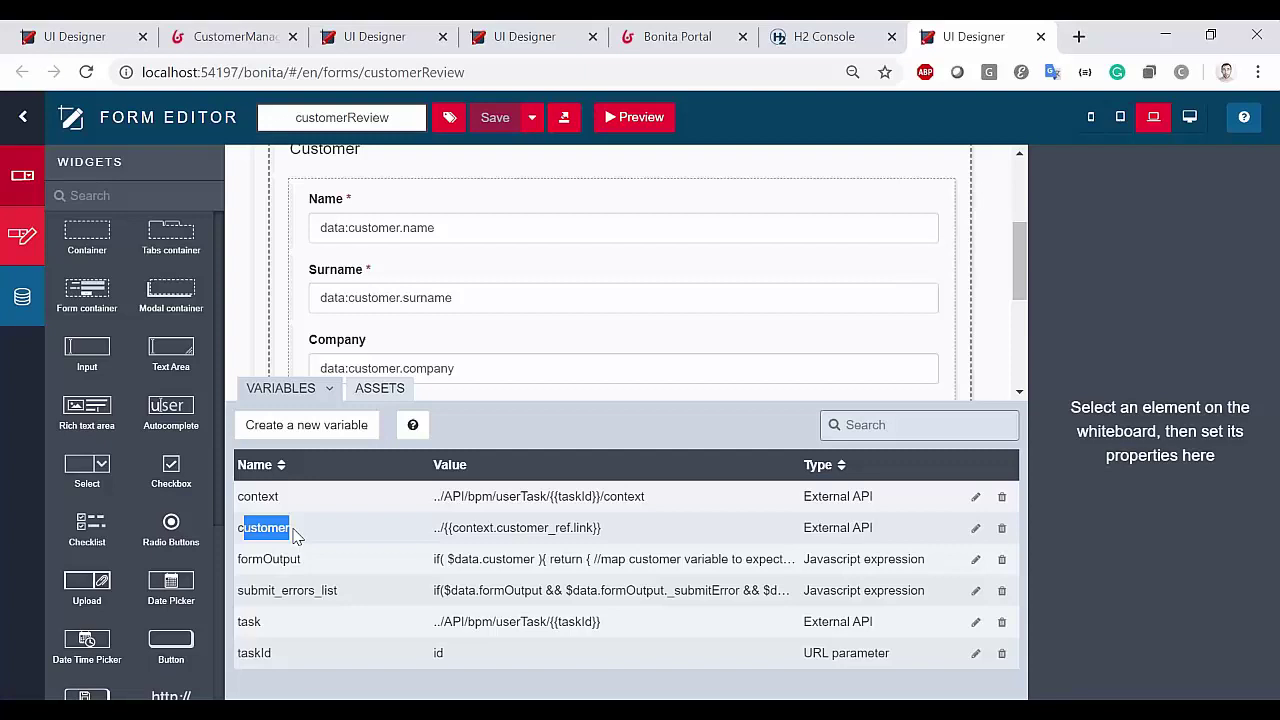
Check the Name and Surname input bindings, then preview the customerReview form
left_click(455, 240)
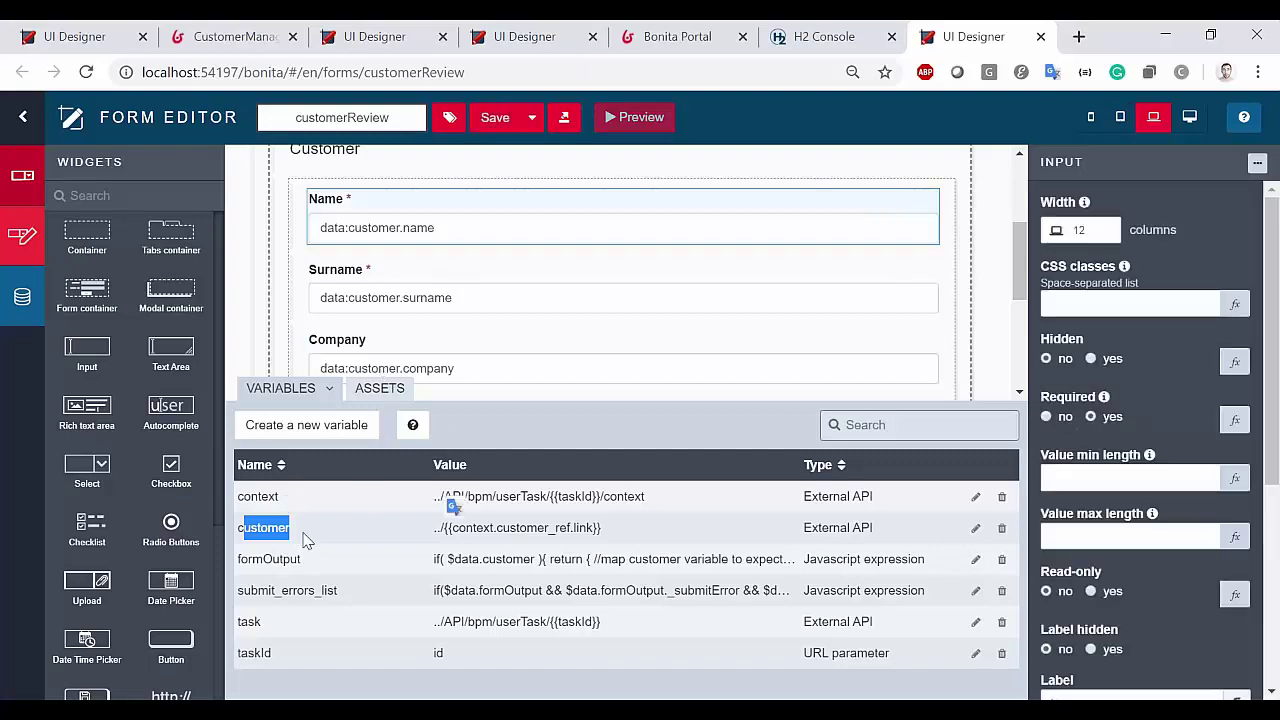
left_click(447, 297)
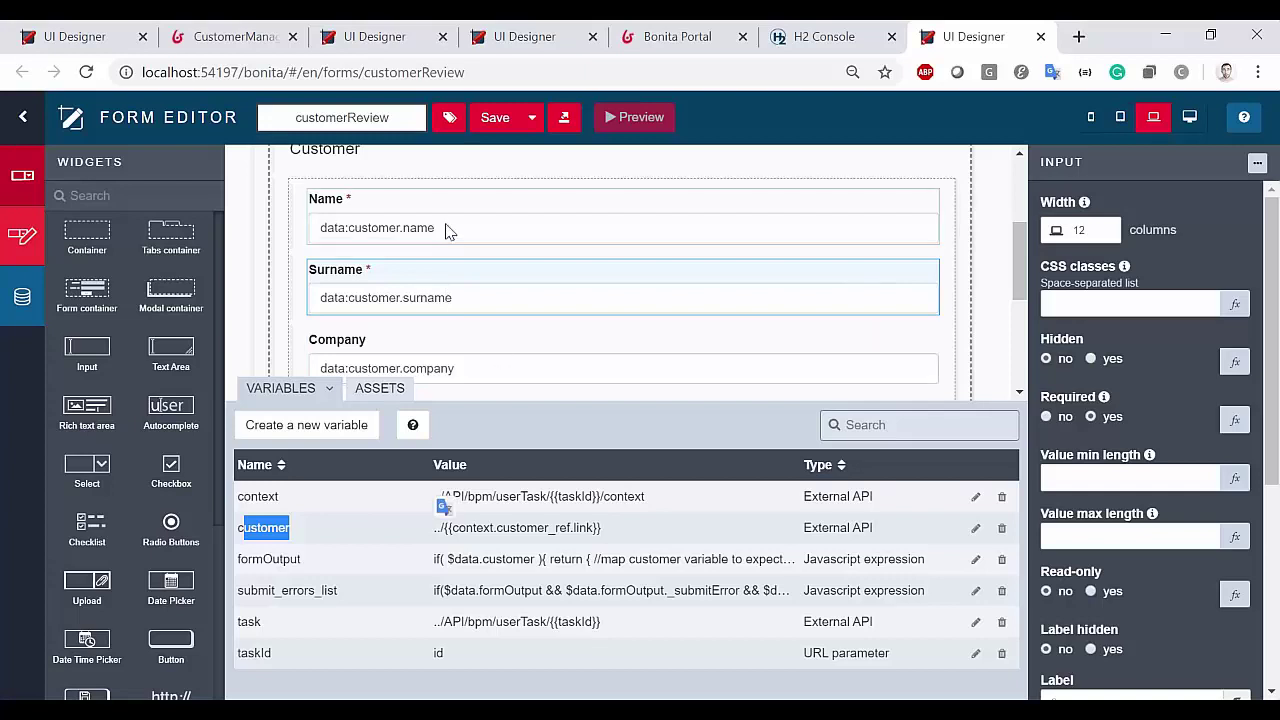
left_click(507, 305)
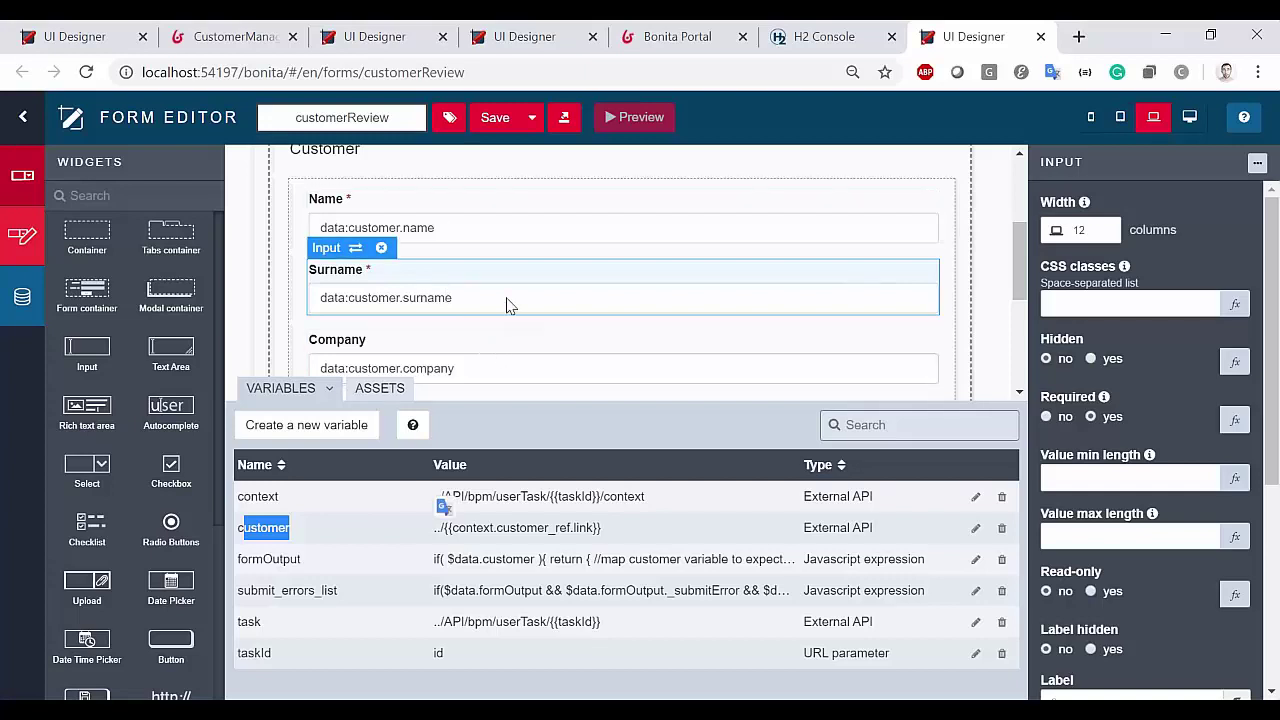
scroll(507, 300, "up", 2)
left_click(616, 119)
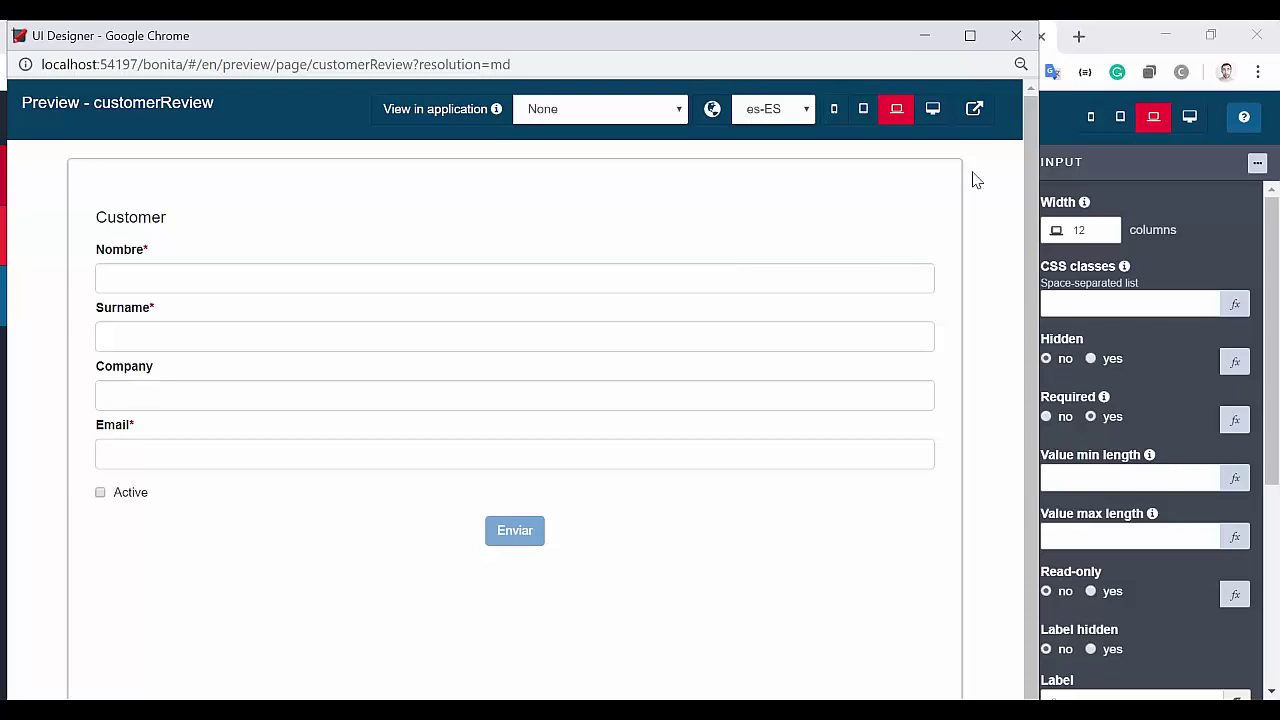
Open the preview in its own window and reload it with &id=2, the Portal's task id, appended to the URL
left_click(975, 113)
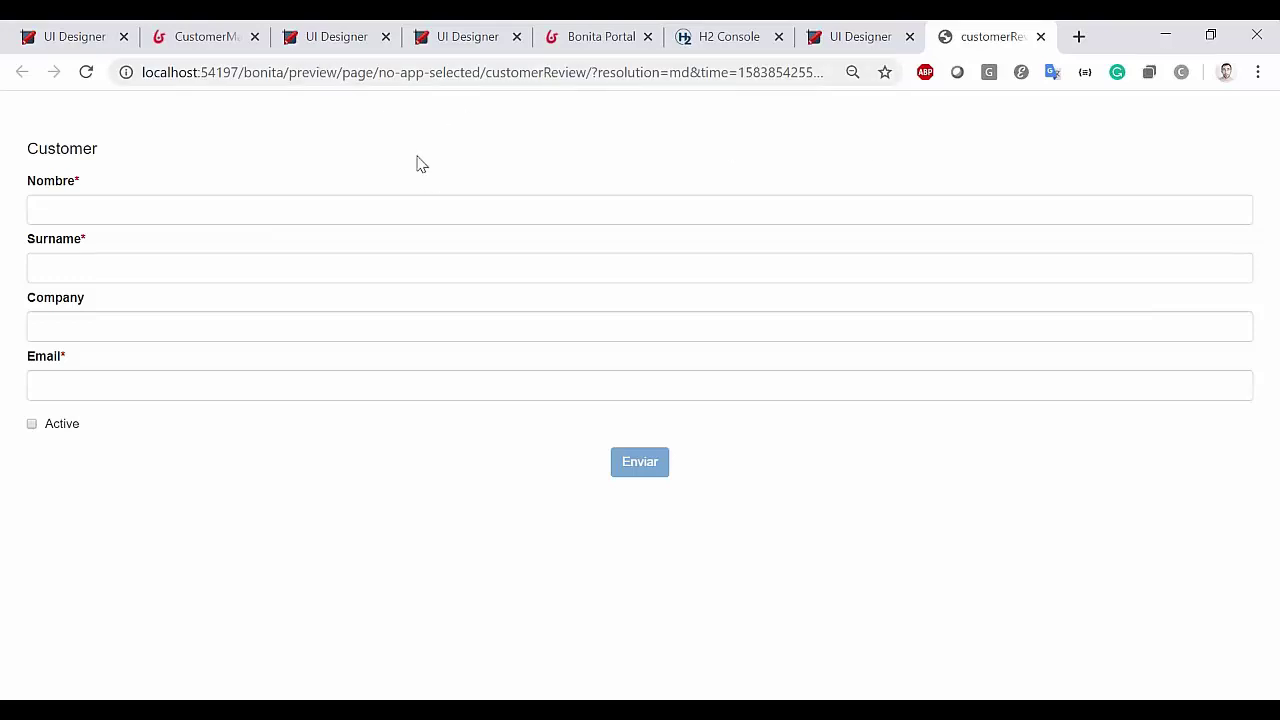
left_click_drag(730, 72, 843, 72)
left_click(843, 74)
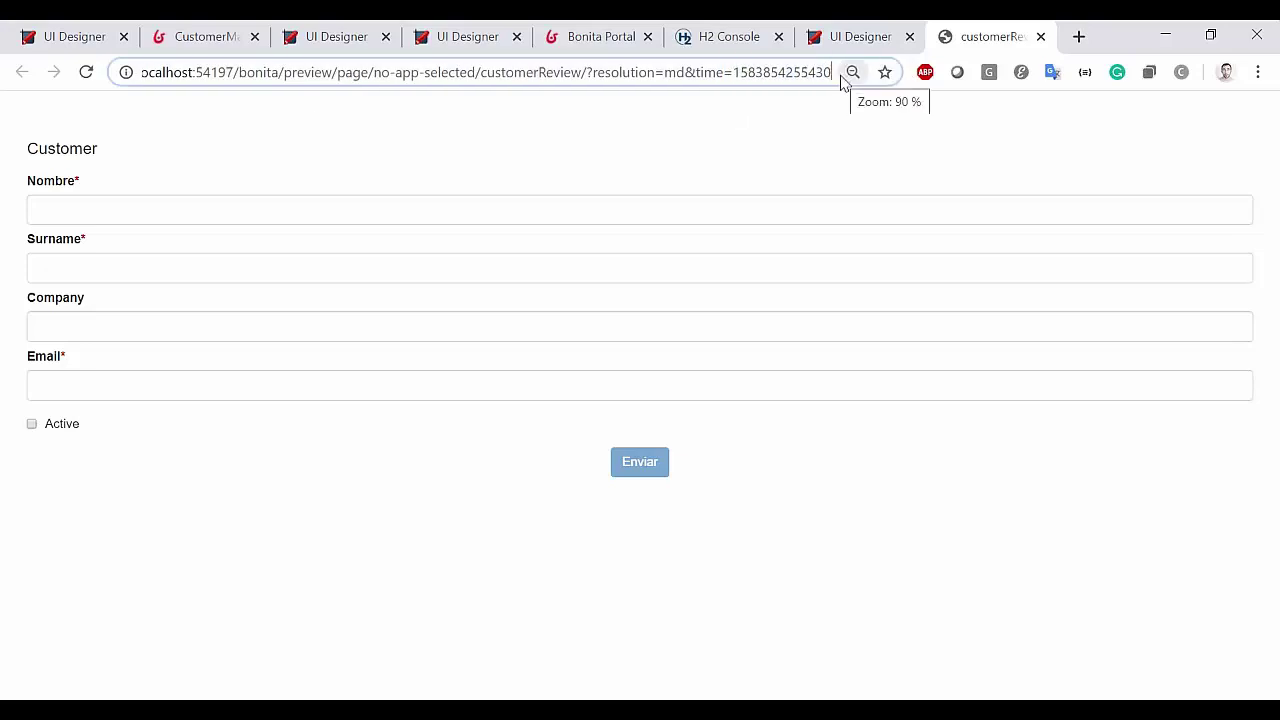
type("&id=")
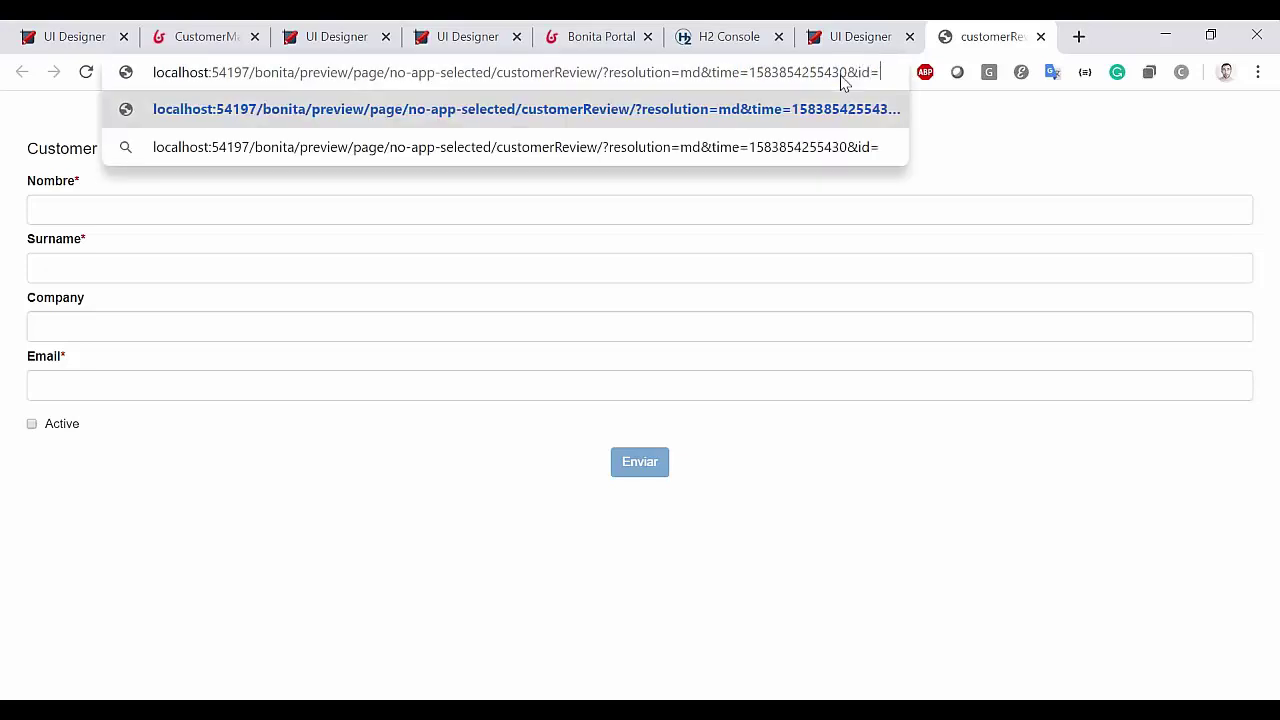
left_click(600, 36)
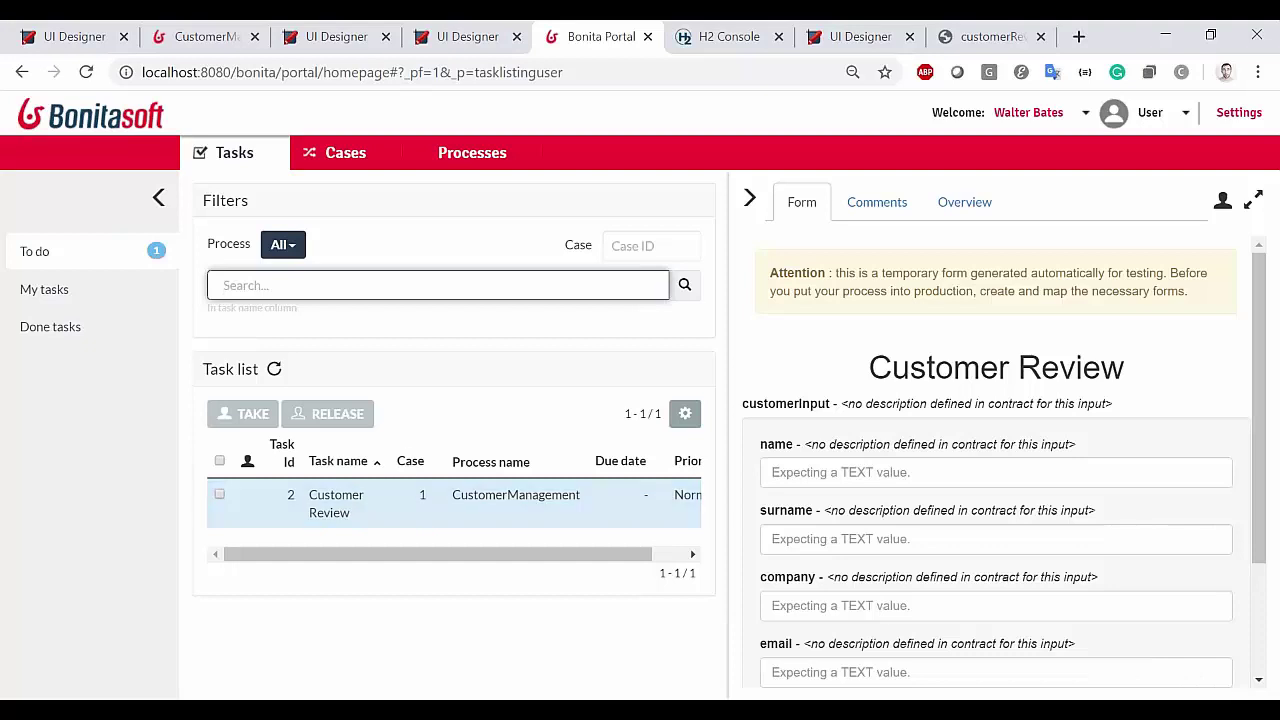
left_click(993, 36)
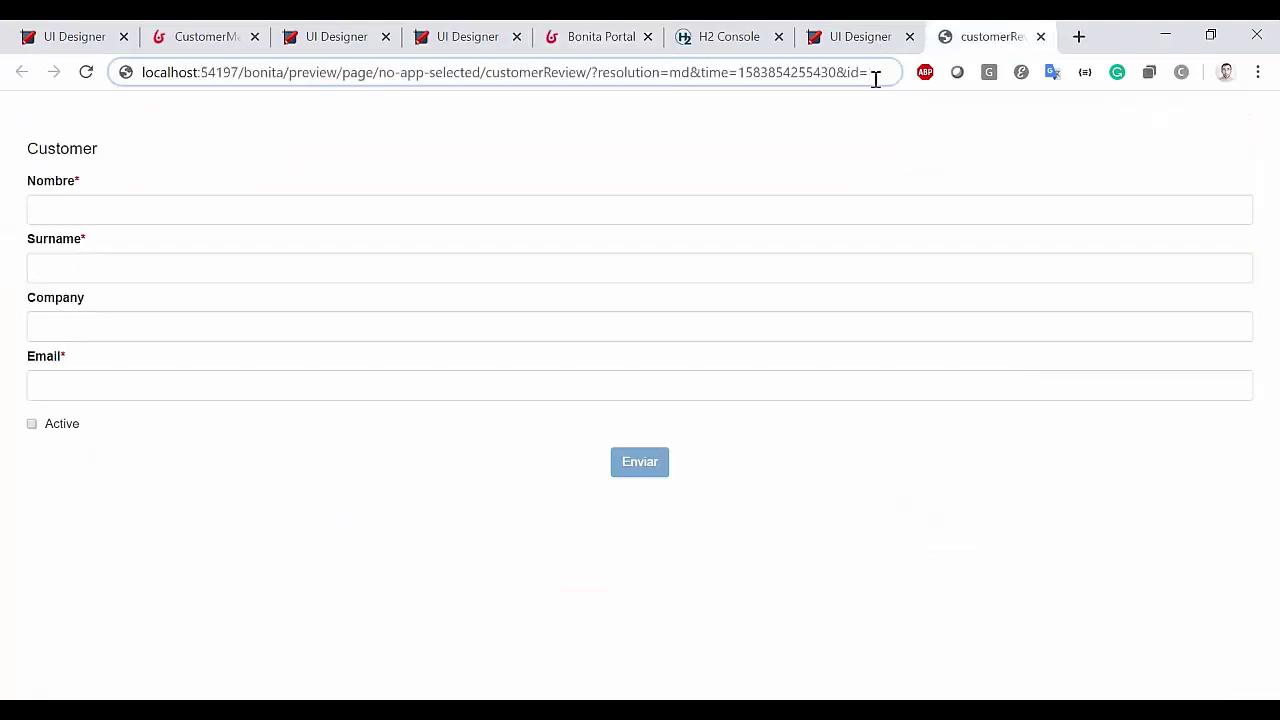
type("2")
key("Return")
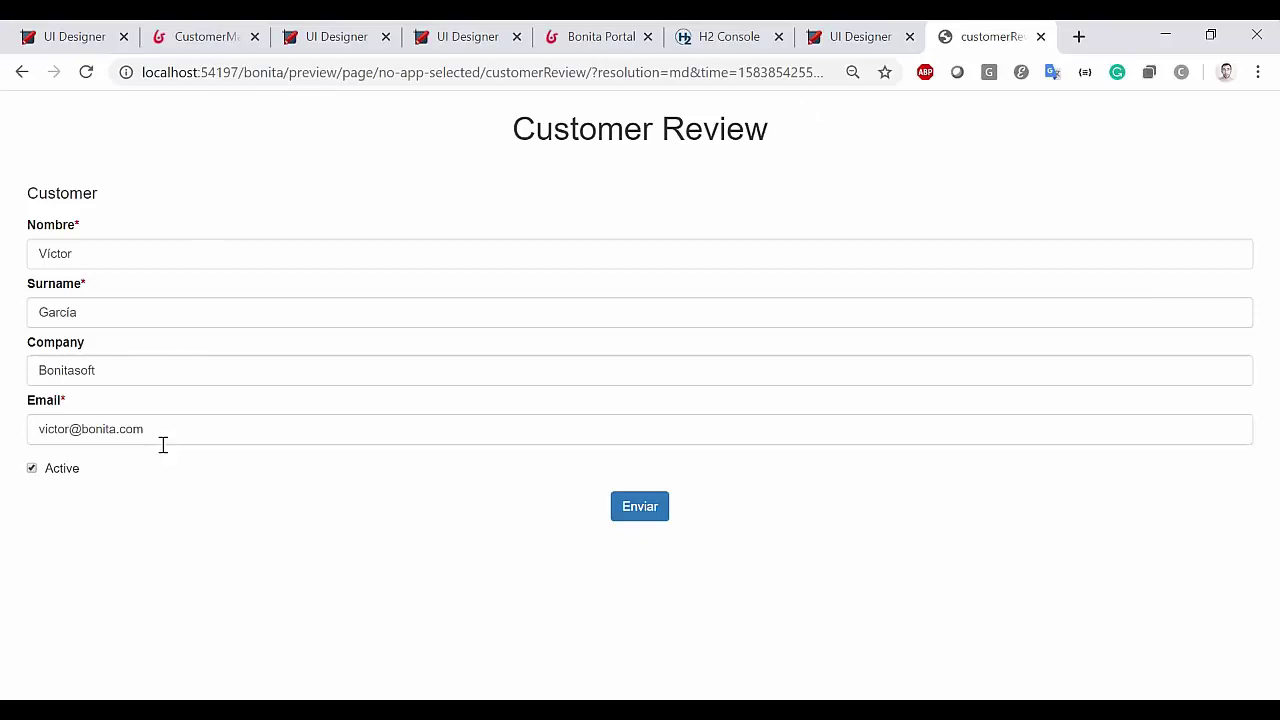
left_click(730, 32)
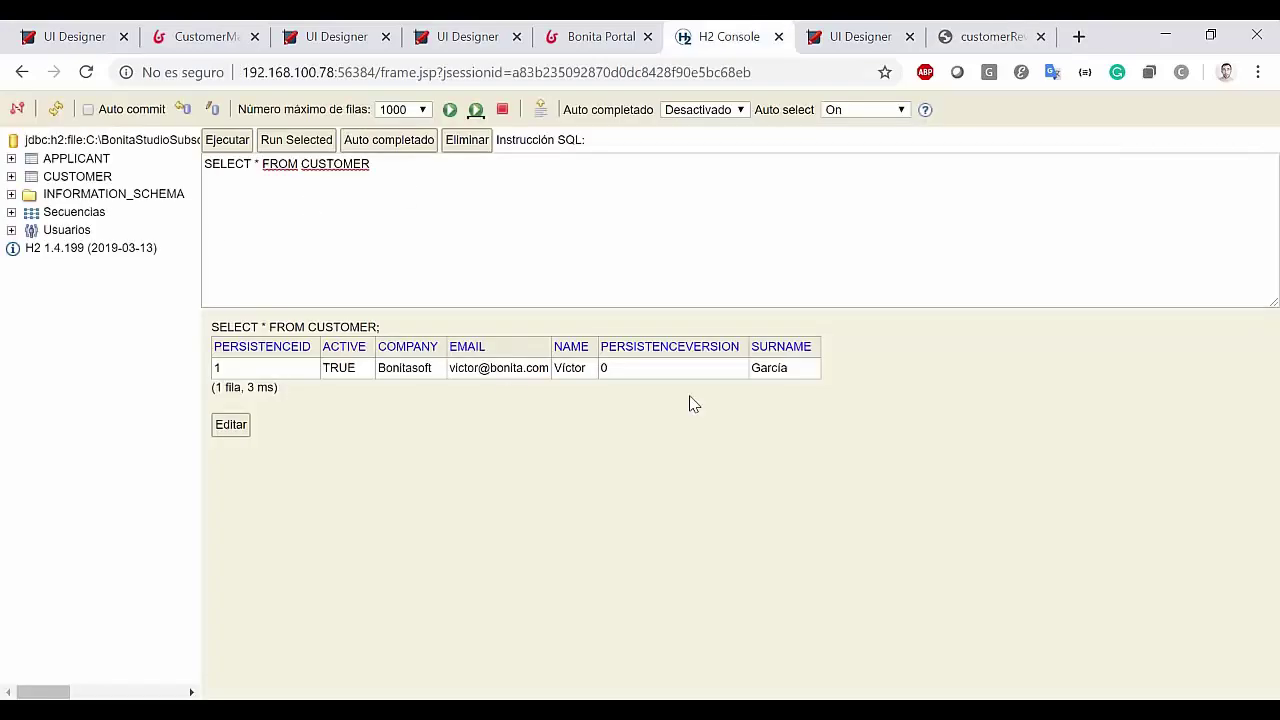
left_click(965, 36)
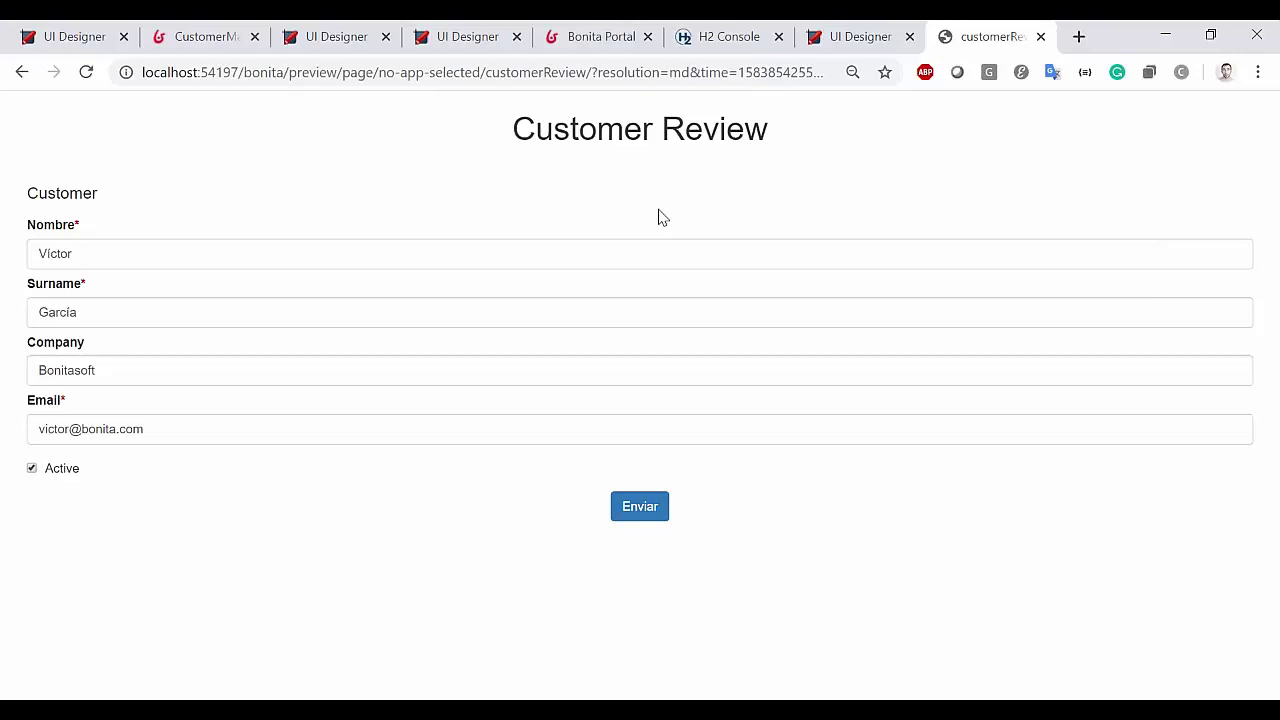
Record the page's network requests in DevTools and view the userTask/2 JSON response
key("F12")
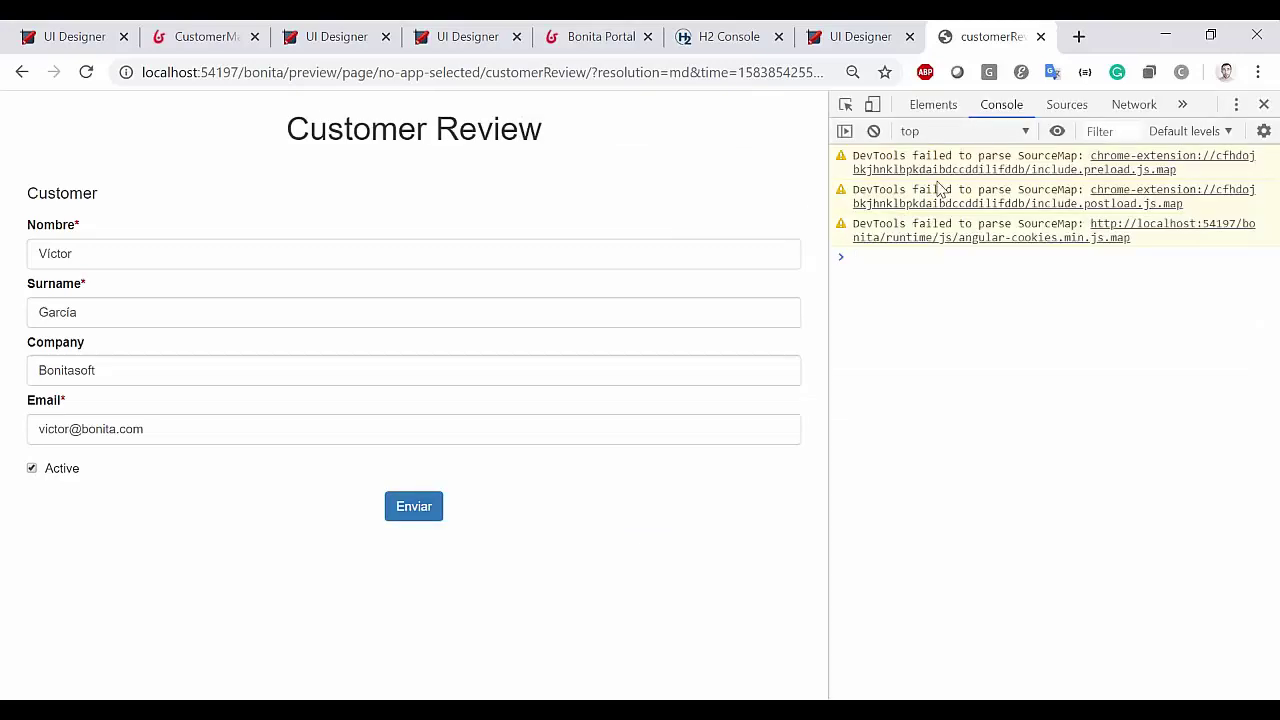
left_click(1137, 108)
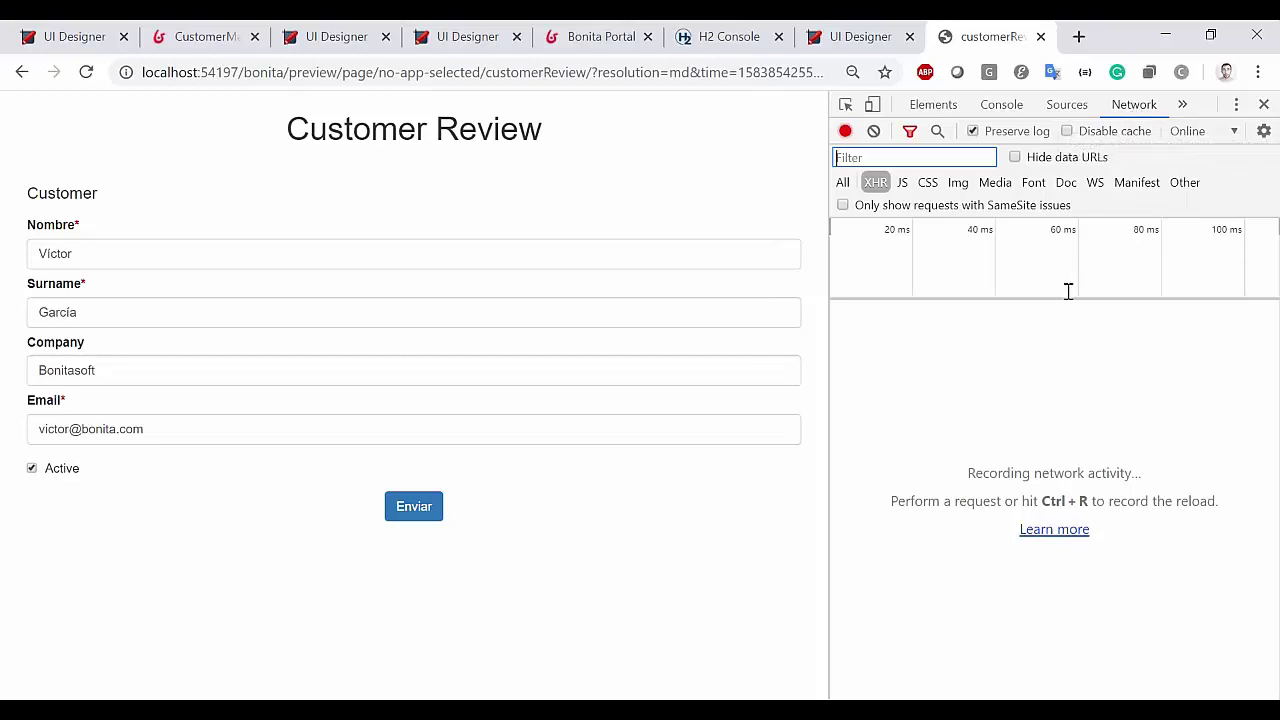
key("ctrl+r")
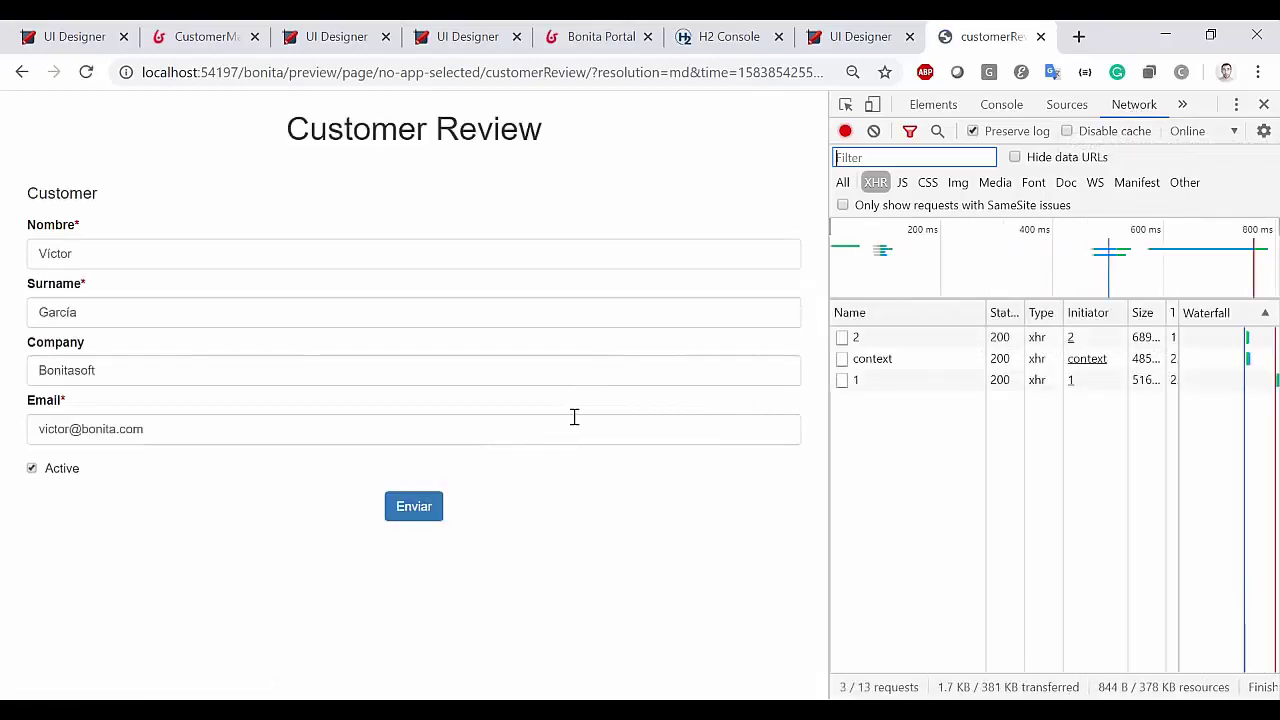
left_click(856, 338)
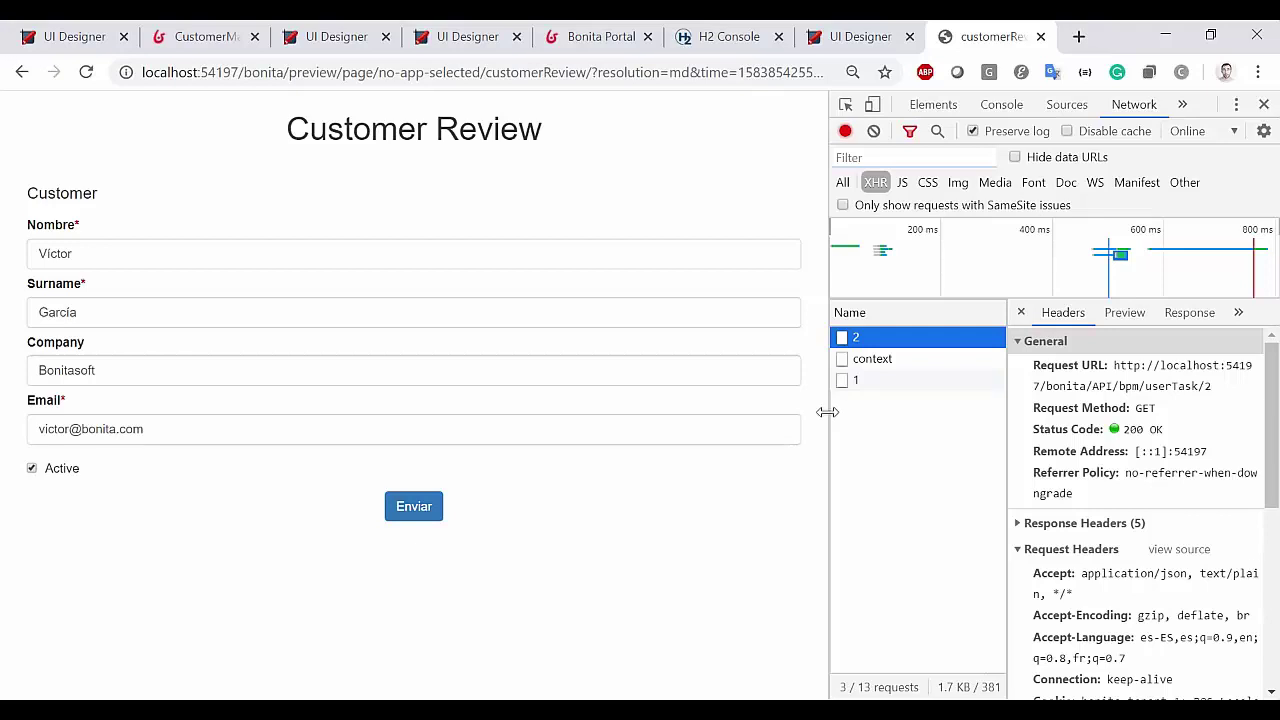
left_click_drag(827, 412, 612, 415)
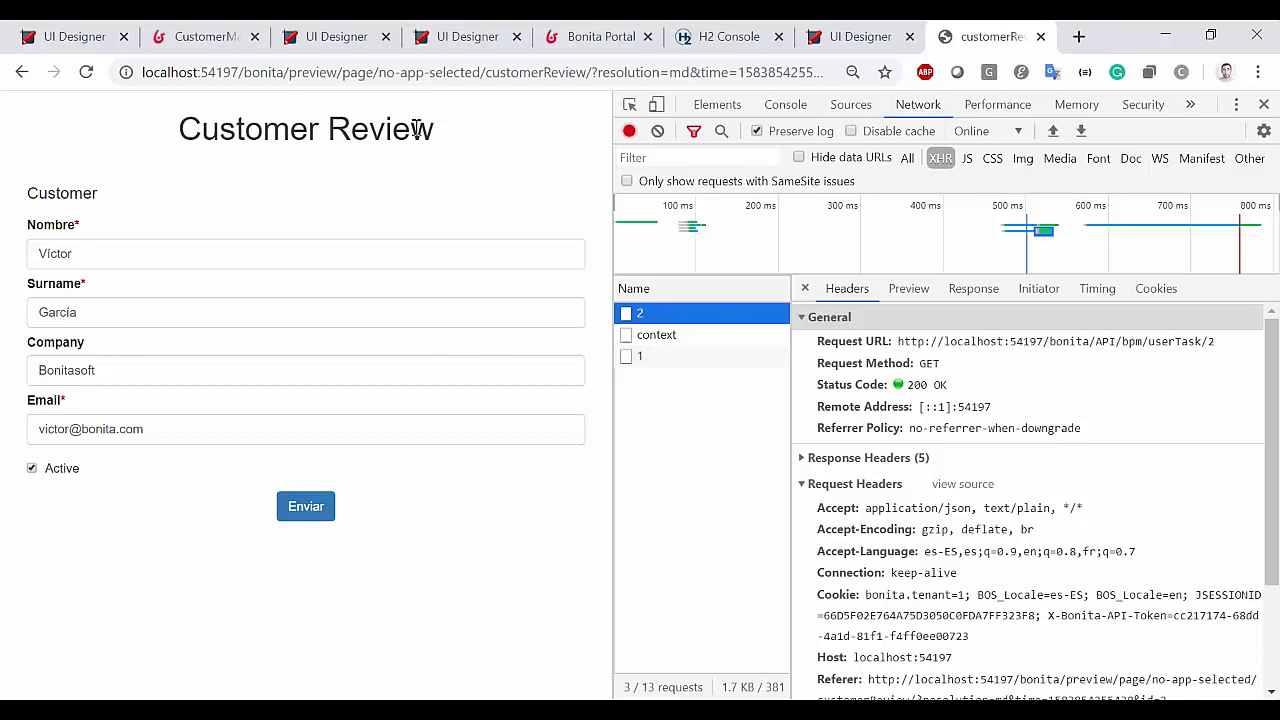
left_click(908, 290)
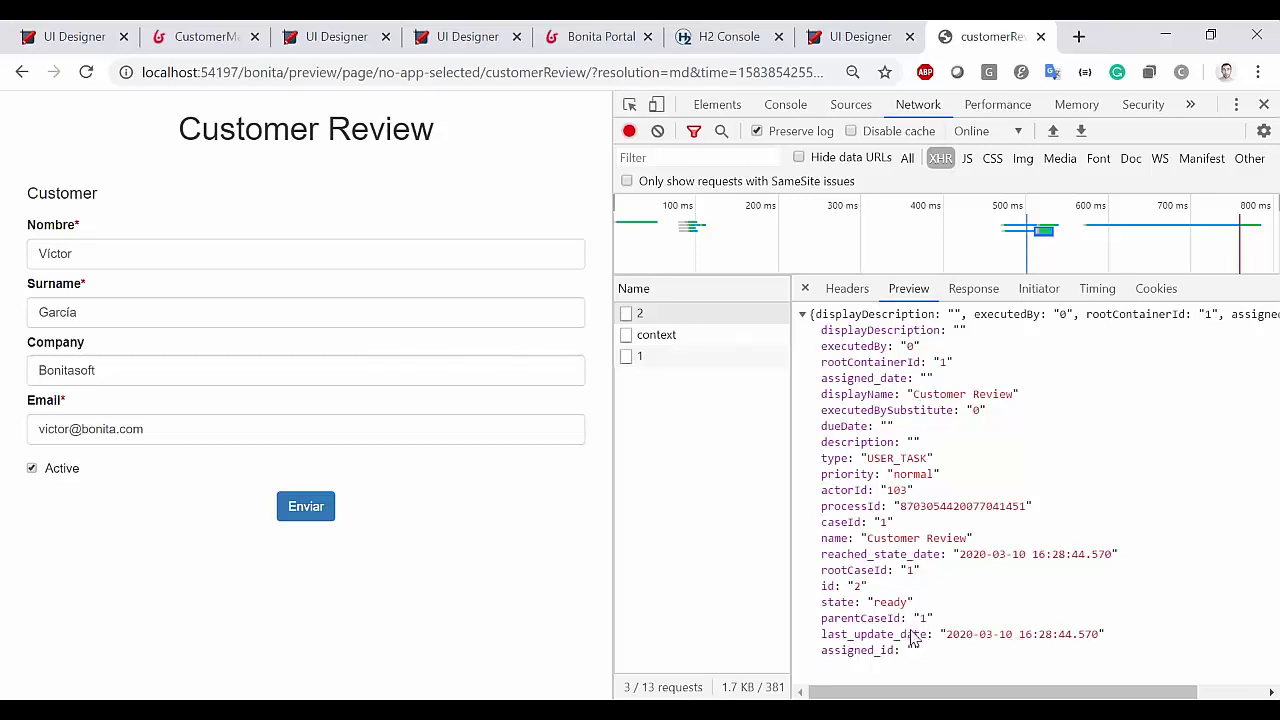
Inspect the context response and expand customer_ref to reveal its Customer link
double_click(852, 396)
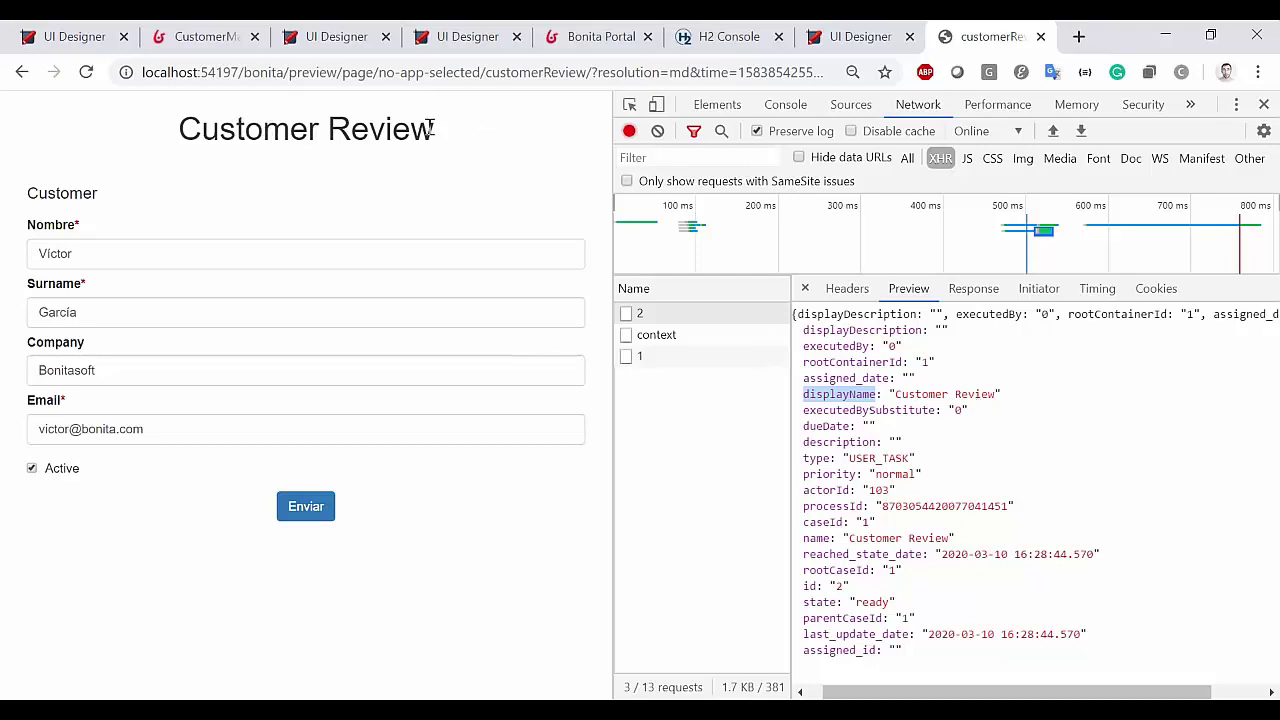
left_click(665, 345)
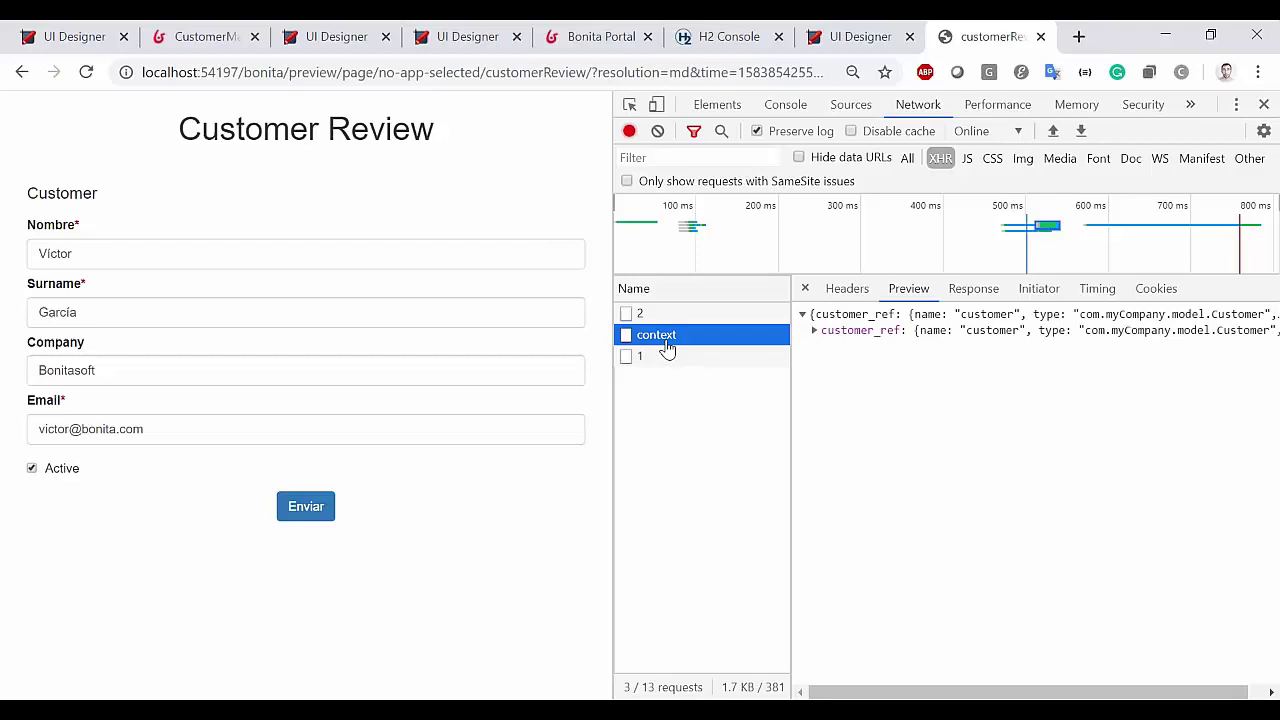
left_click(815, 331)
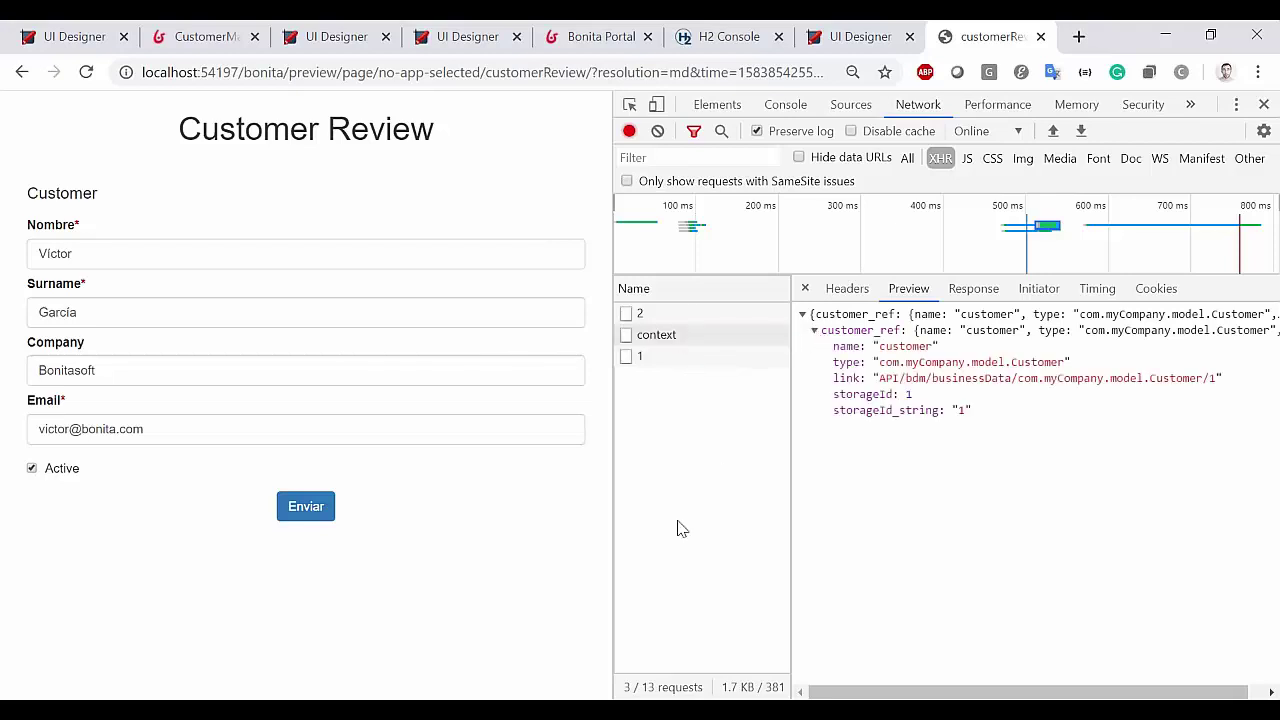
left_click(853, 36)
double_click(268, 500)
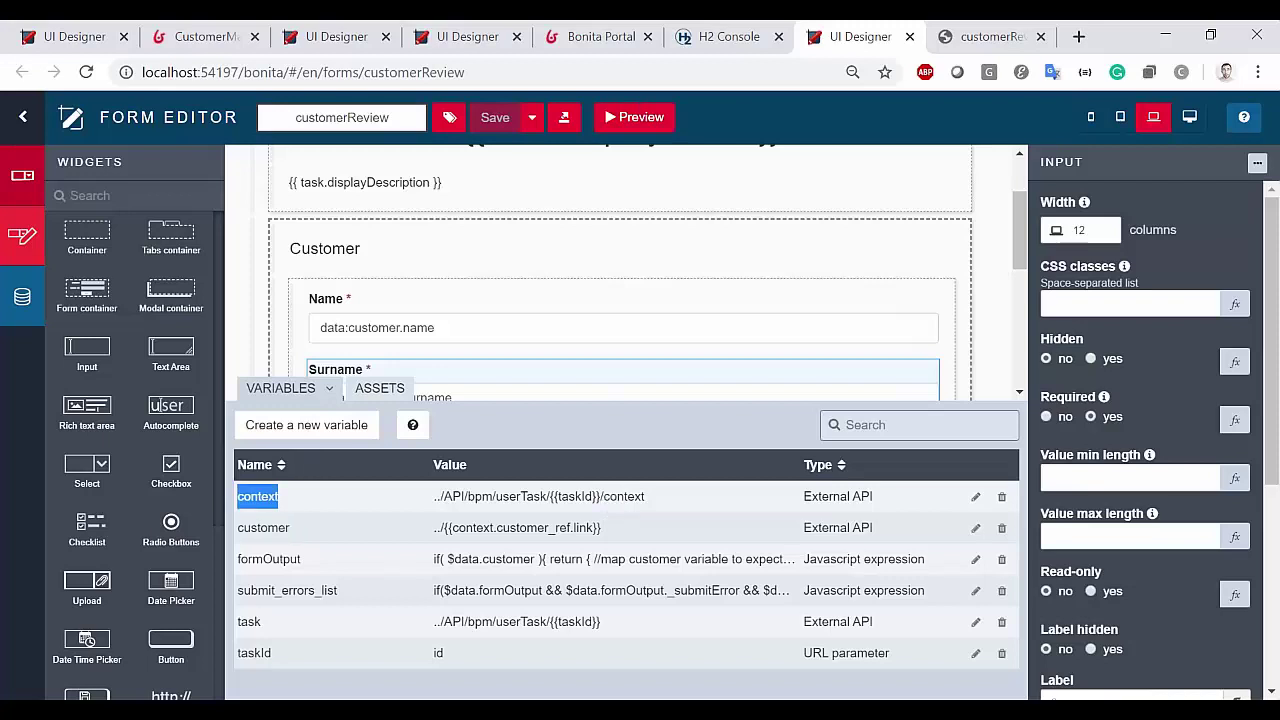
left_click(474, 497)
left_click_drag(433, 500, 657, 510)
left_click(605, 495)
double_click(584, 496)
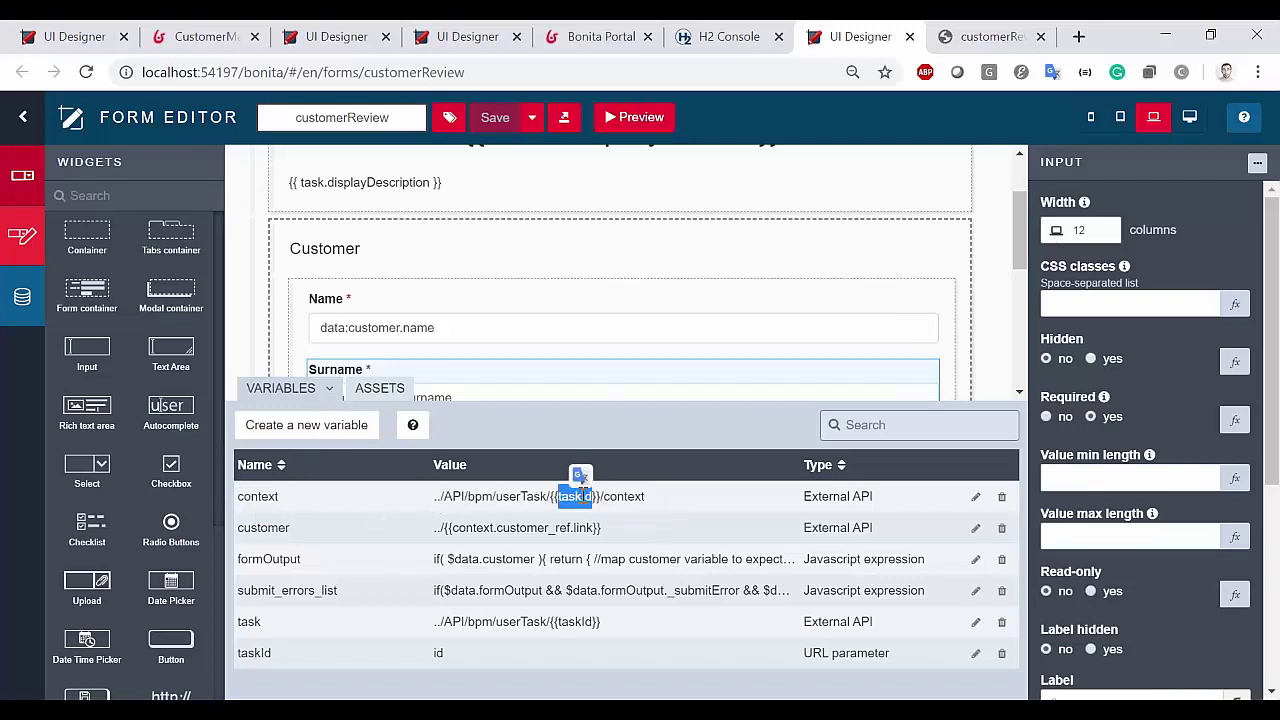
left_click(995, 36)
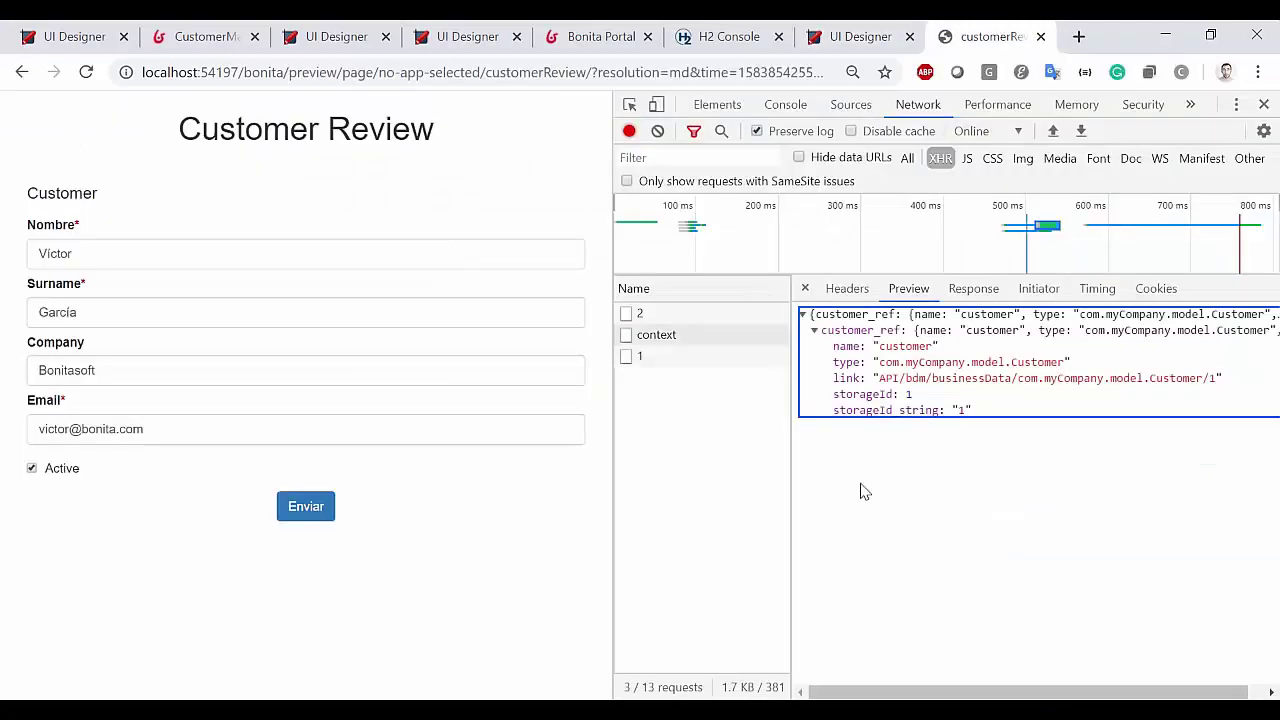
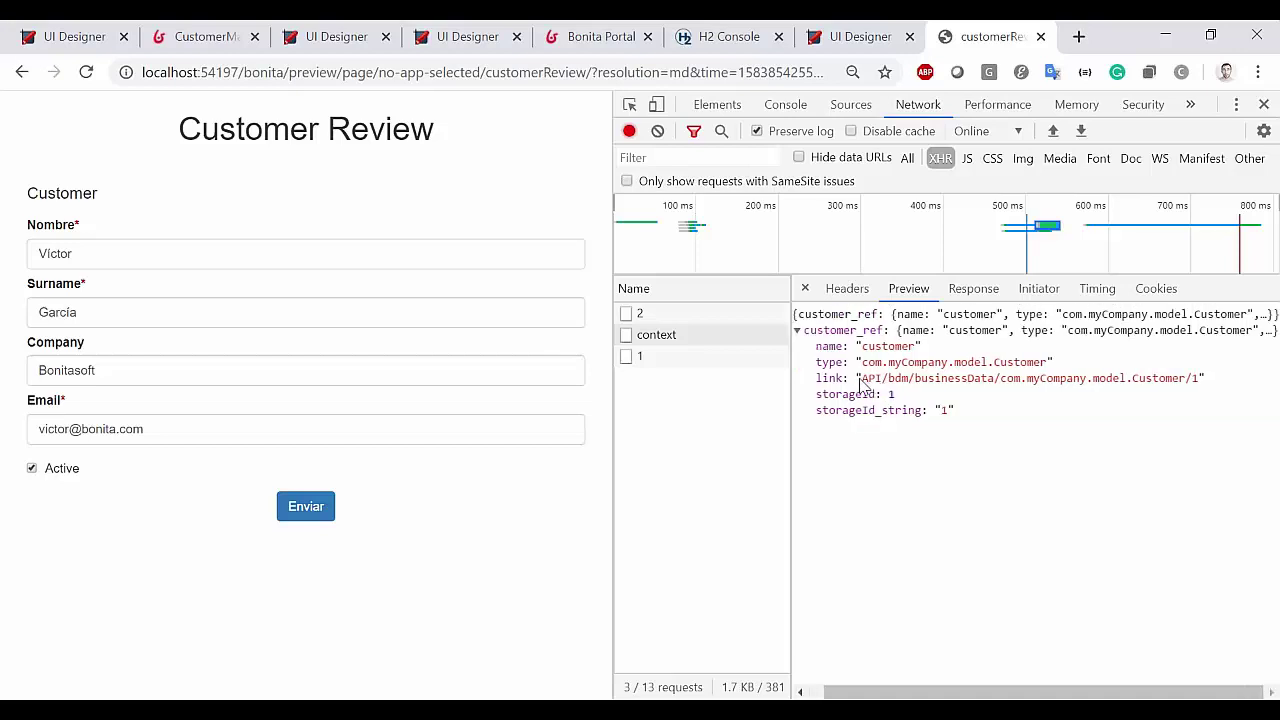
Load the Customer 1 record by pasting its API link into the Portal tab's address bar
left_click_drag(865, 381, 1201, 383)
key("ctrl+c")
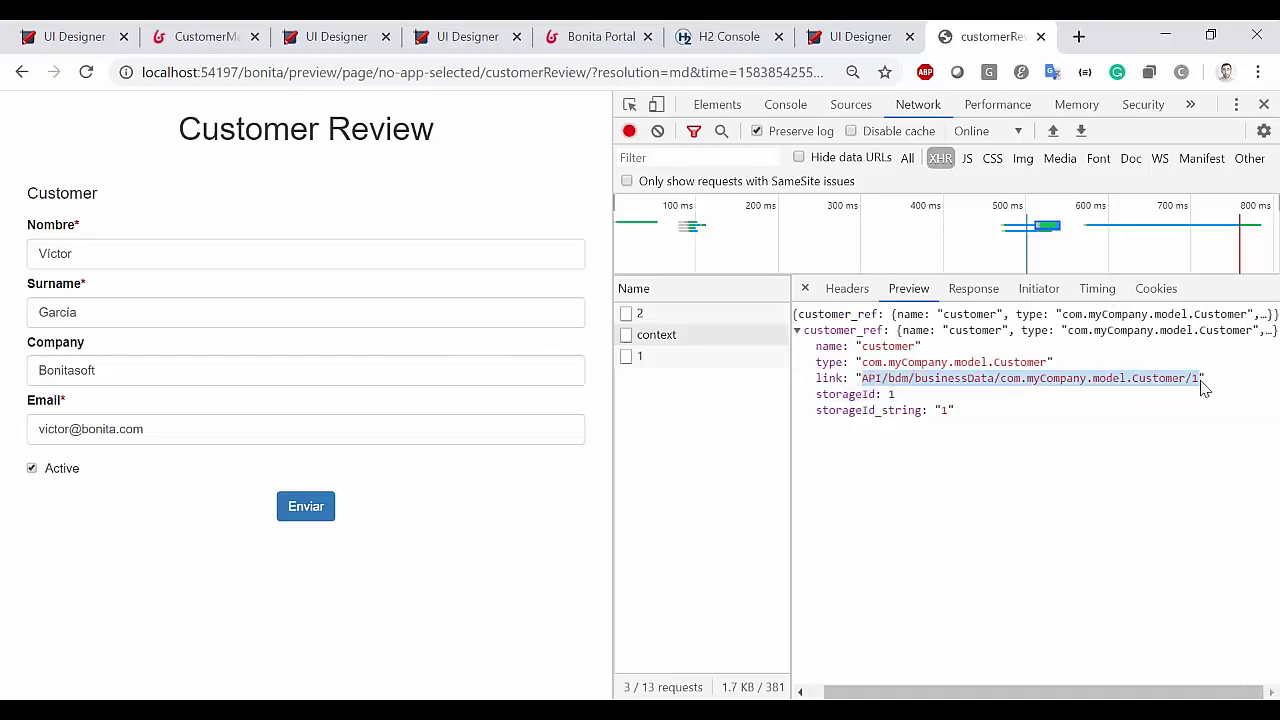
key("ctrl+6")
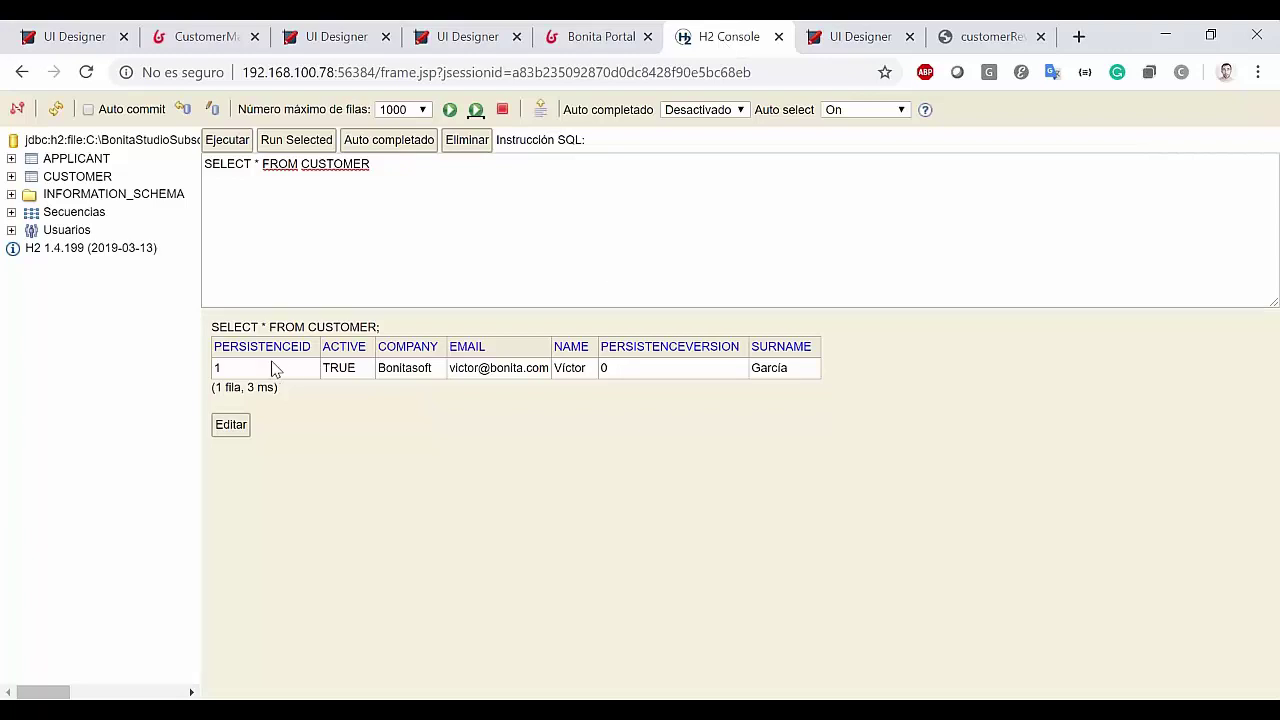
left_click(615, 32)
left_click(303, 80)
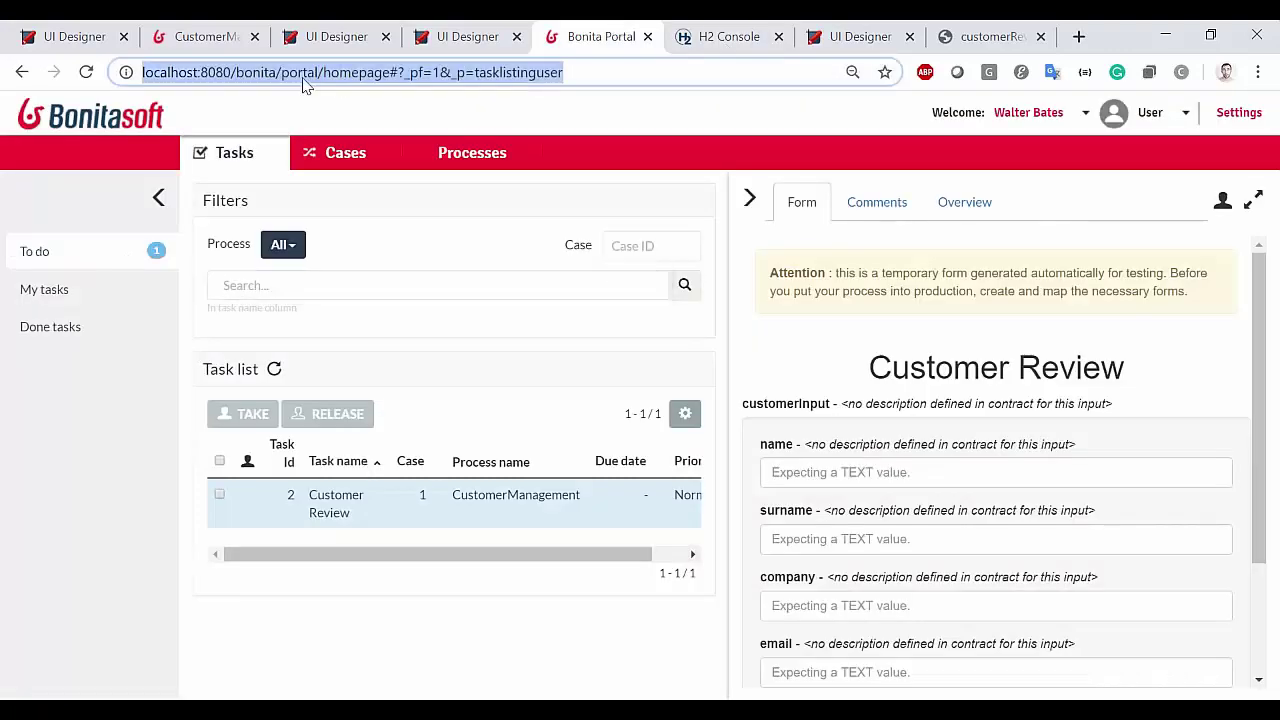
left_click(303, 80)
left_click_drag(284, 72, 803, 74)
key("ctrl+v")
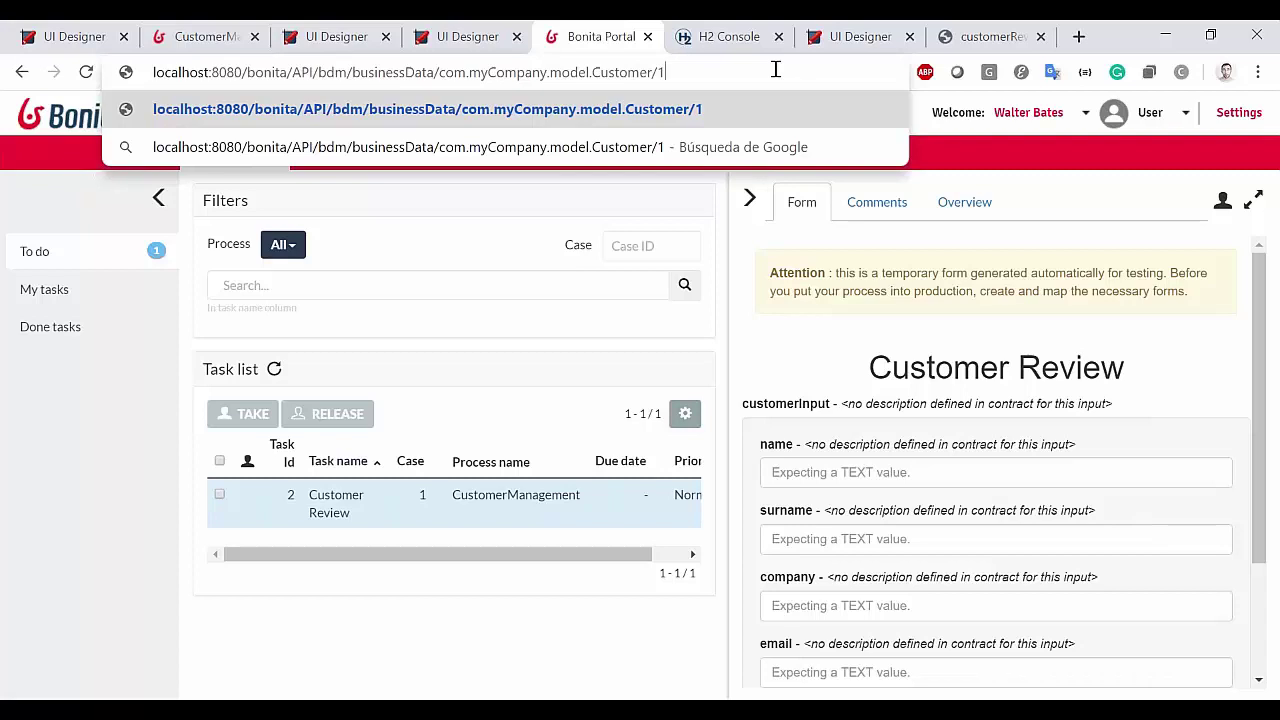
key("Return")
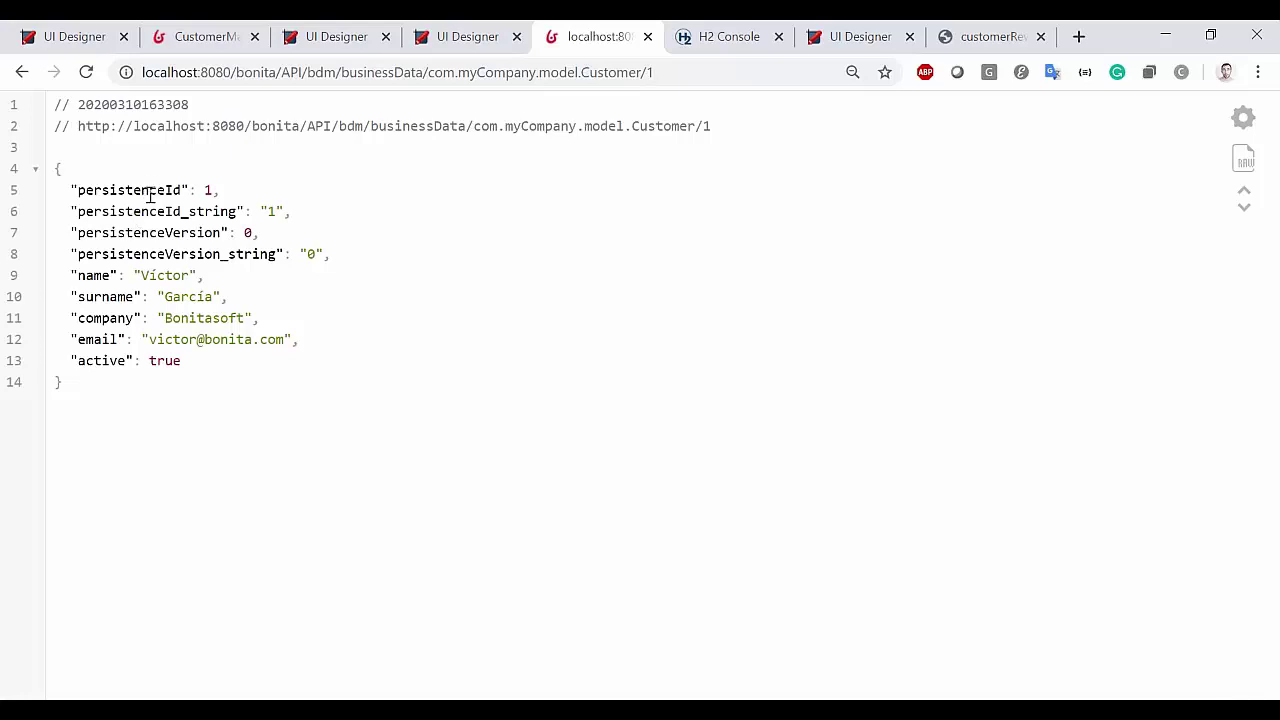
Inspect the Customer 1 JSON fields and compare them with the CUSTOMER table in H2 Console
left_click_drag(150, 197, 254, 366)
left_click(447, 292)
left_click(733, 36)
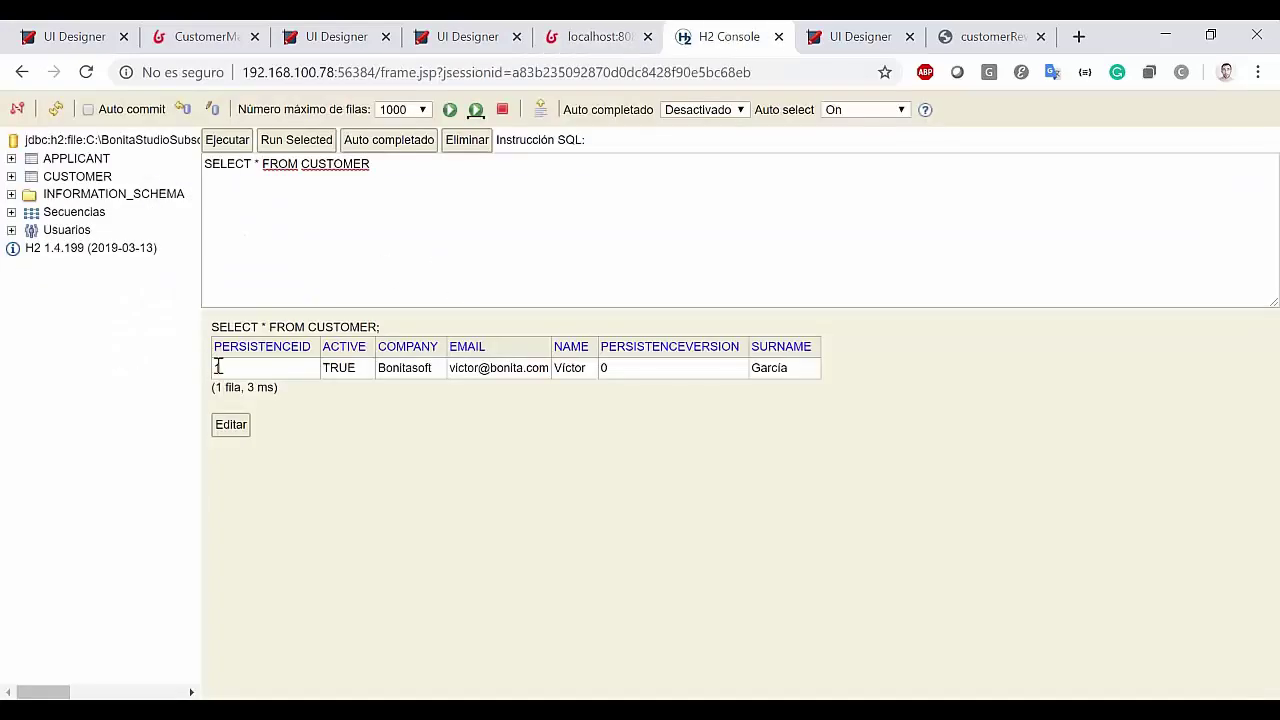
left_click(617, 30)
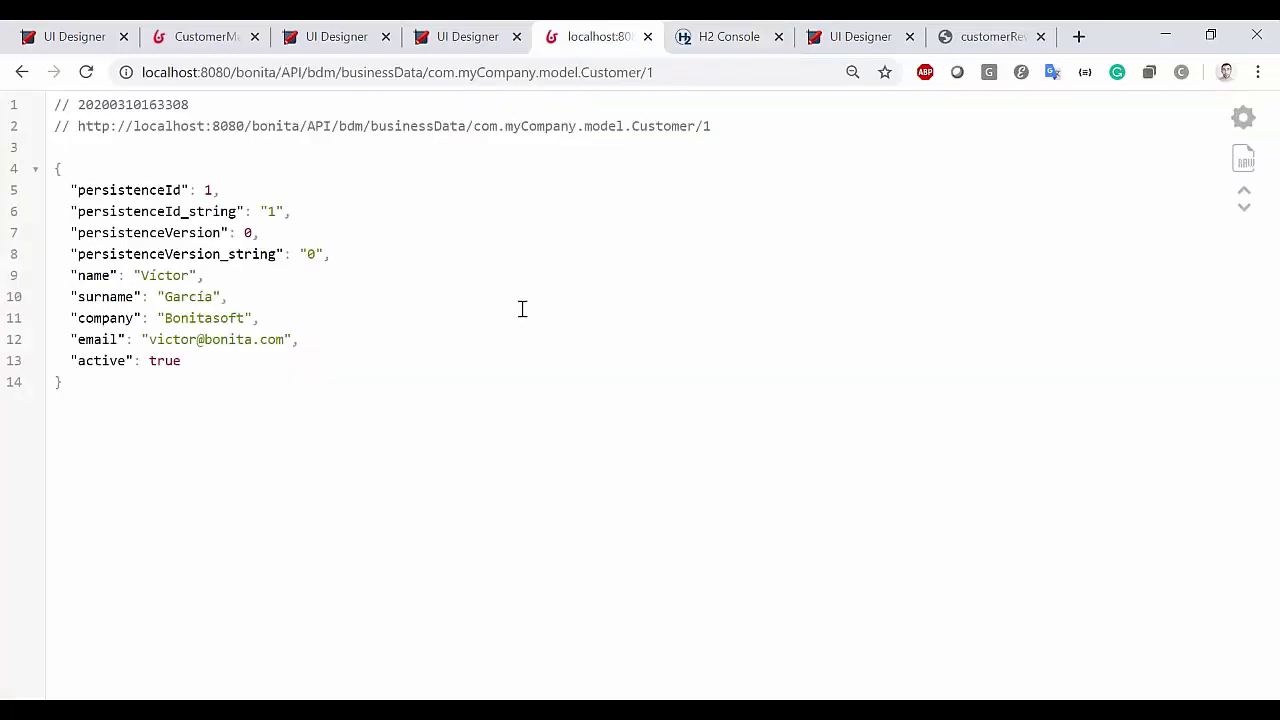
left_click(36, 172)
left_click(37, 172)
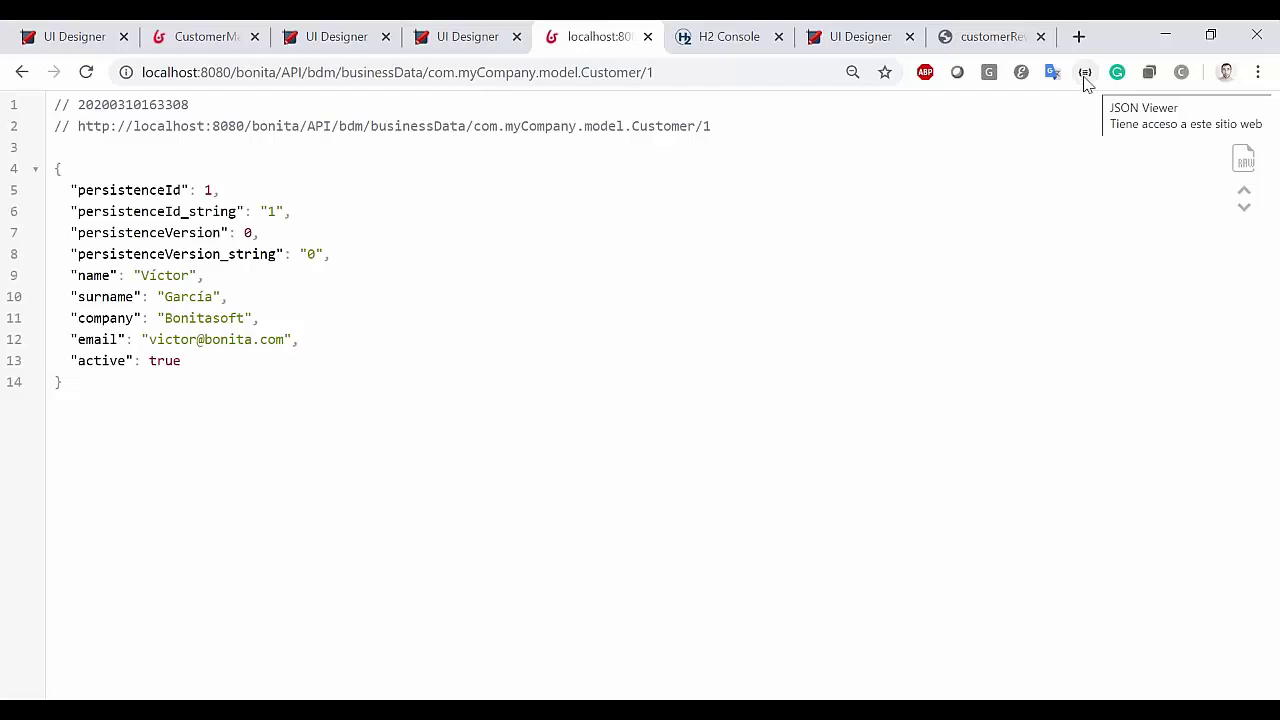
left_click(878, 27)
Add a Text widget below the debug message and clear its placeholder text
scroll(703, 254, "down", 5)
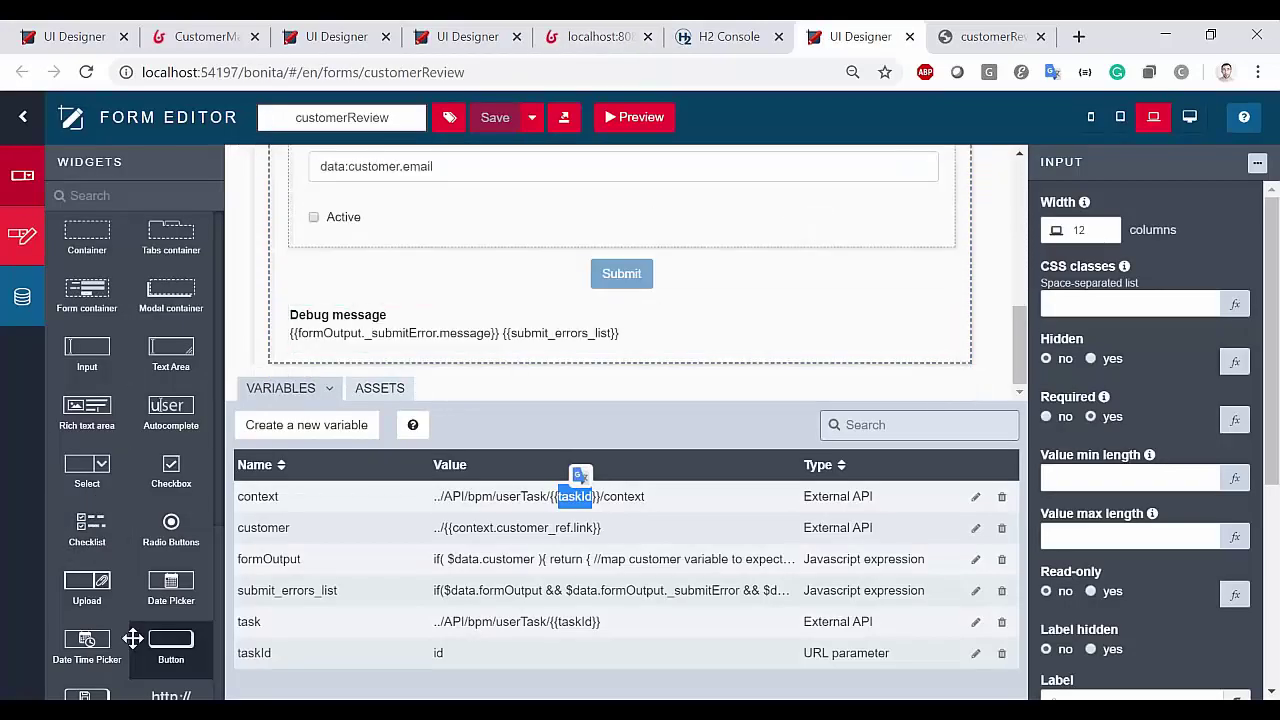
scroll(105, 652, "down", 3)
left_click_drag(87, 605, 660, 385)
left_click(1060, 565)
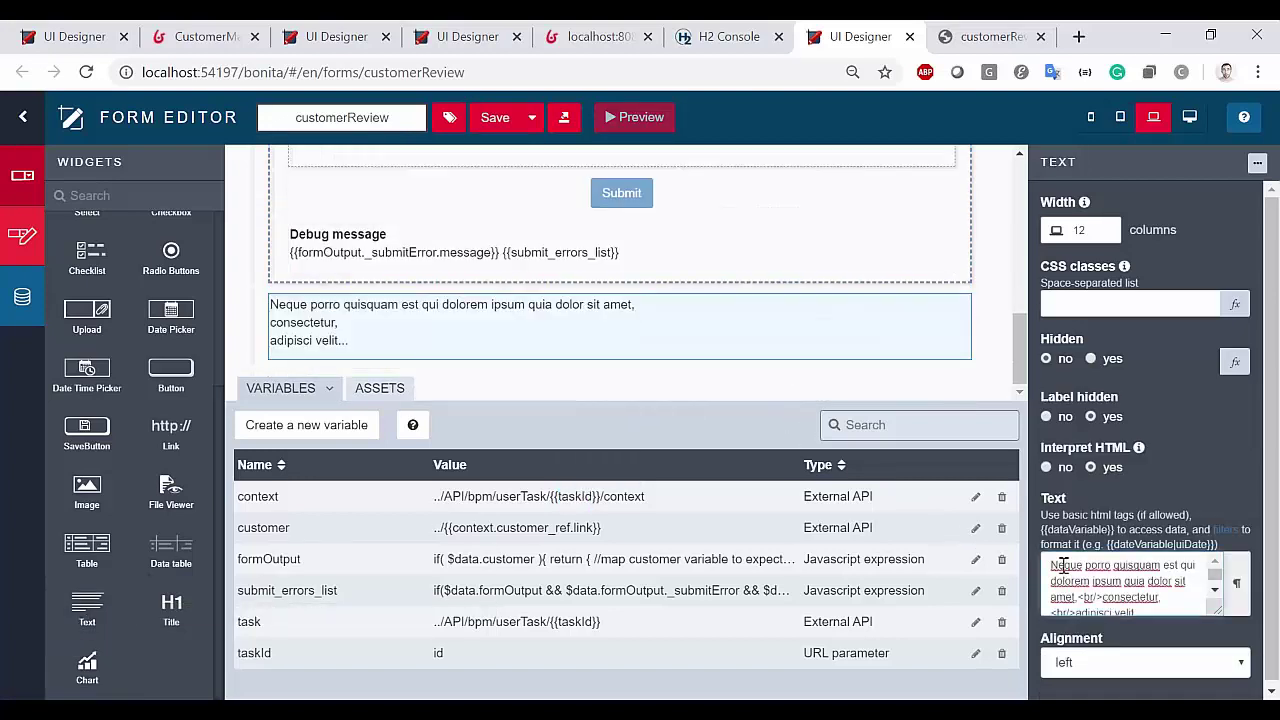
key("ctrl+a")
key("BackSpace")
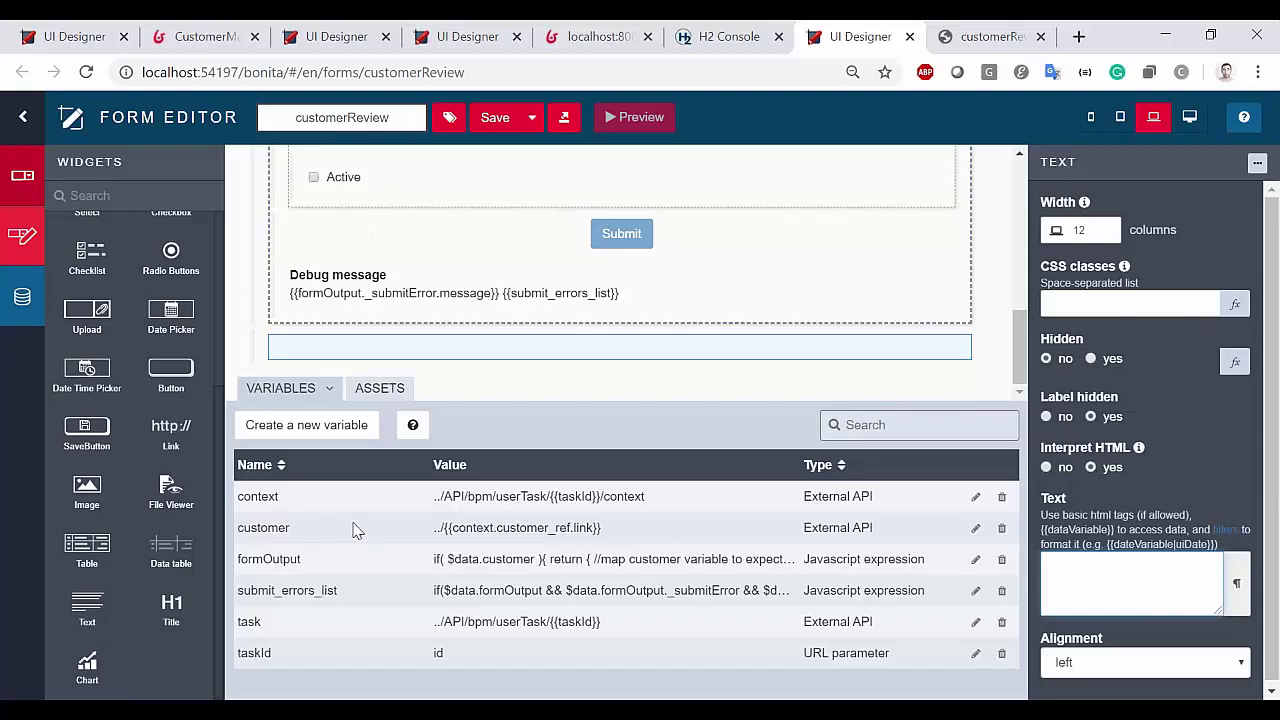
Set the widget's text to customer: {{customer}} using the customer variable name
double_click(257, 496)
left_click_drag(257, 496, 1094, 582)
key("ctrl+c")
double_click(276, 528)
scroll(330, 280, "up", 3)
scroll(520, 300, "down", 5)
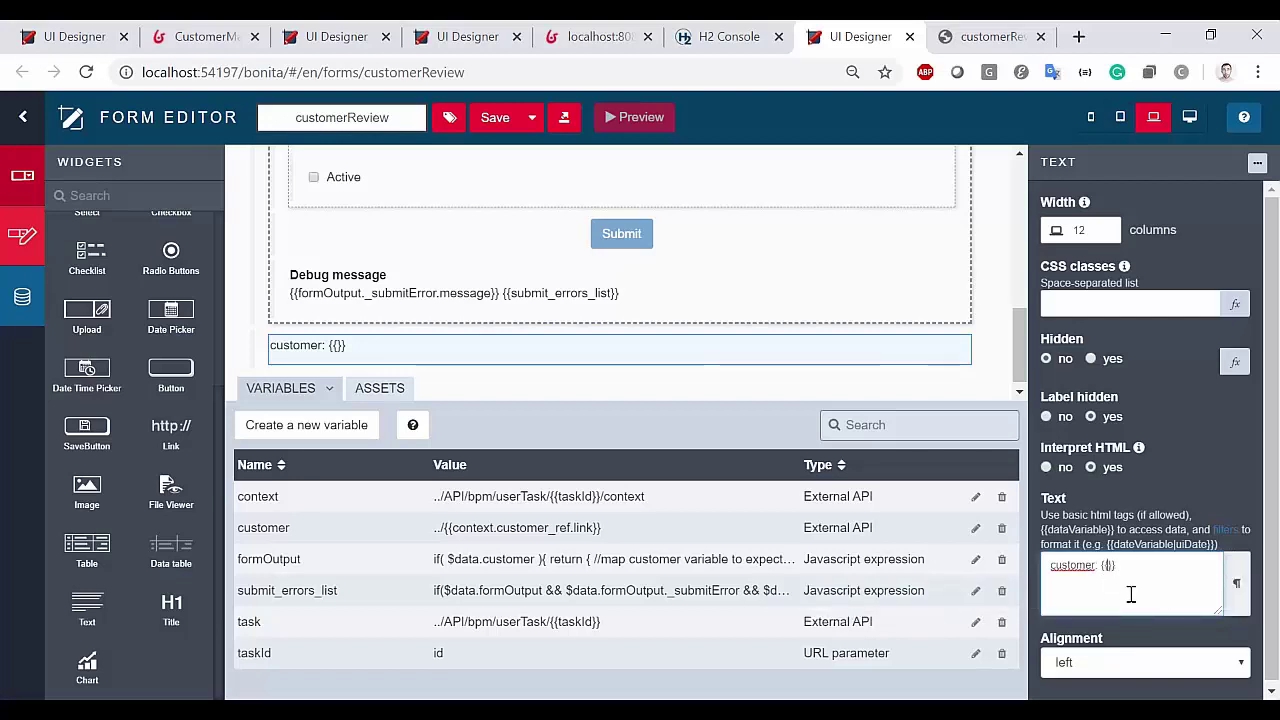
key("ctrl+v")
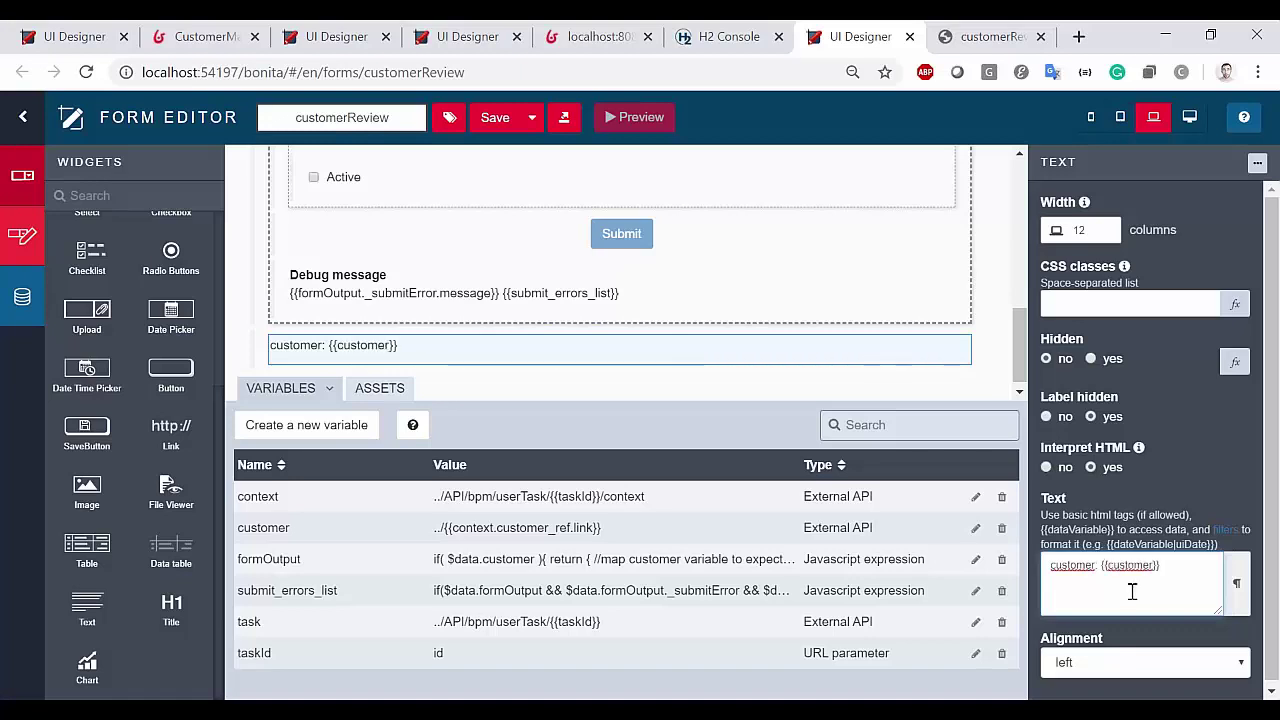
Save the customerReview form and reload its preview
left_click(496, 122)
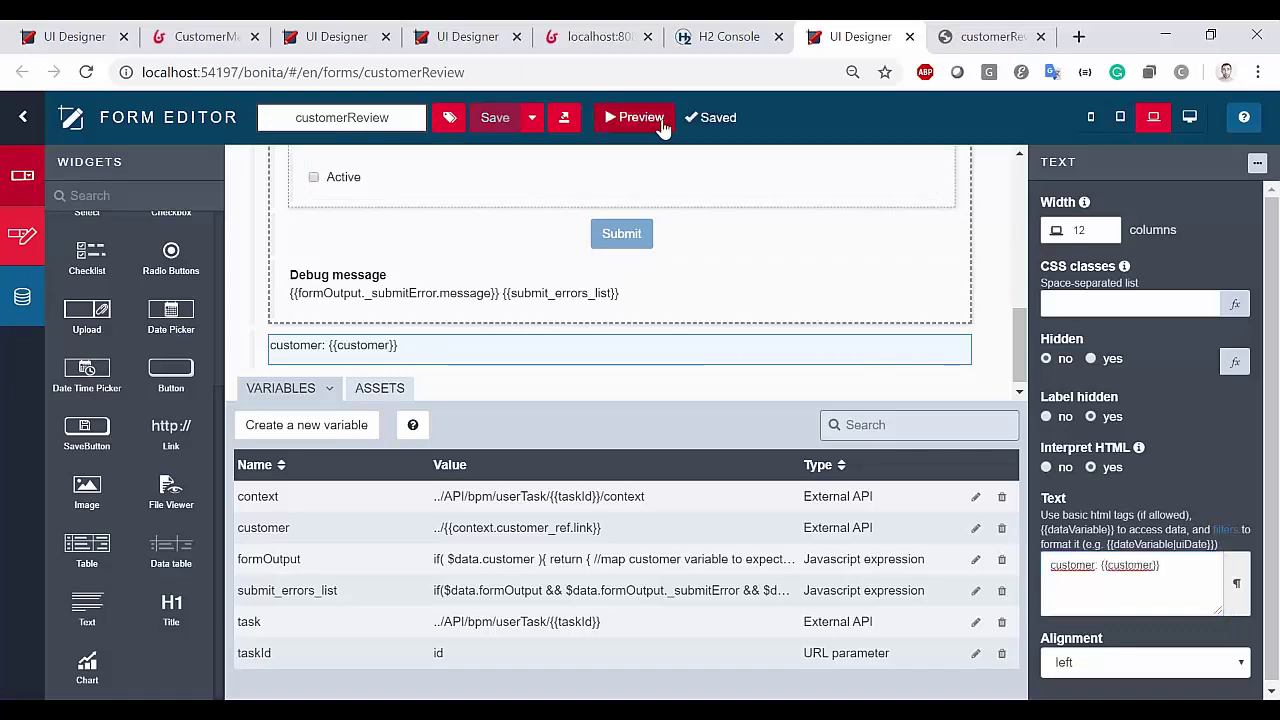
left_click(1030, 28)
key("F5")
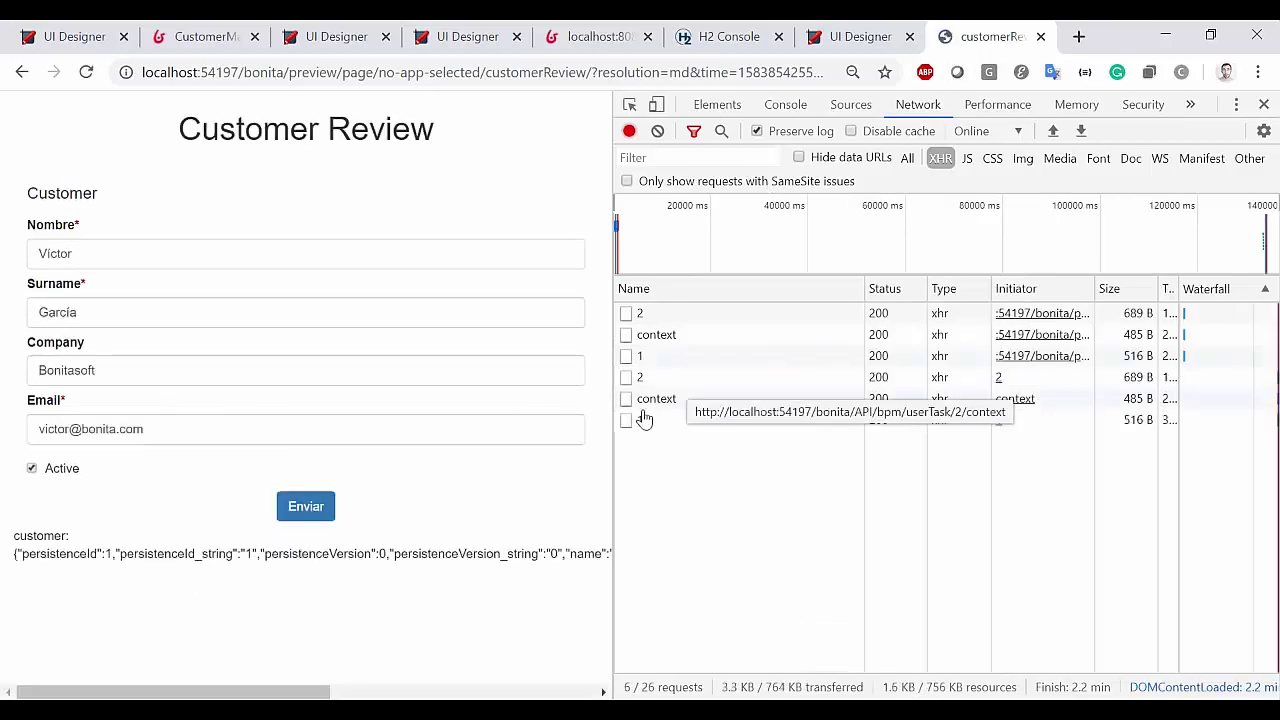
Widen the preview to check the printed customer record, then compare it with the Customer 1 API JSON
left_click_drag(614, 437, 1040, 437)
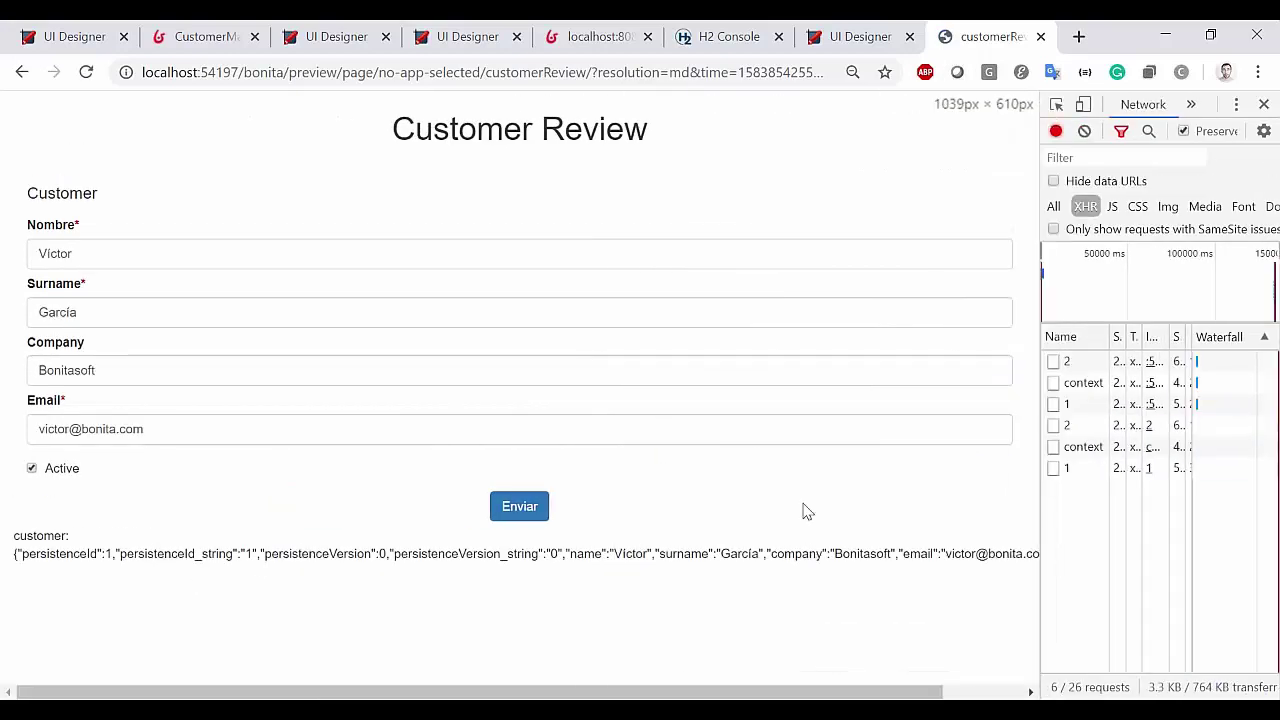
left_click(620, 30)
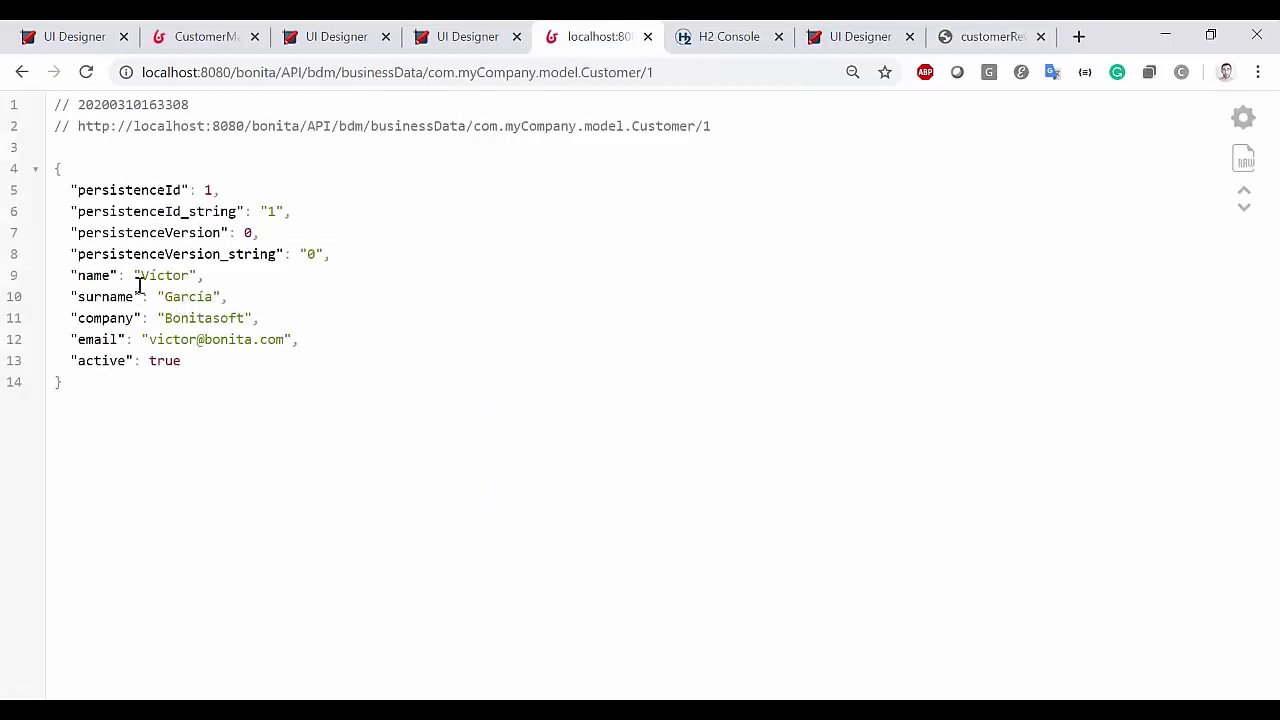
left_click_drag(77, 191, 217, 360)
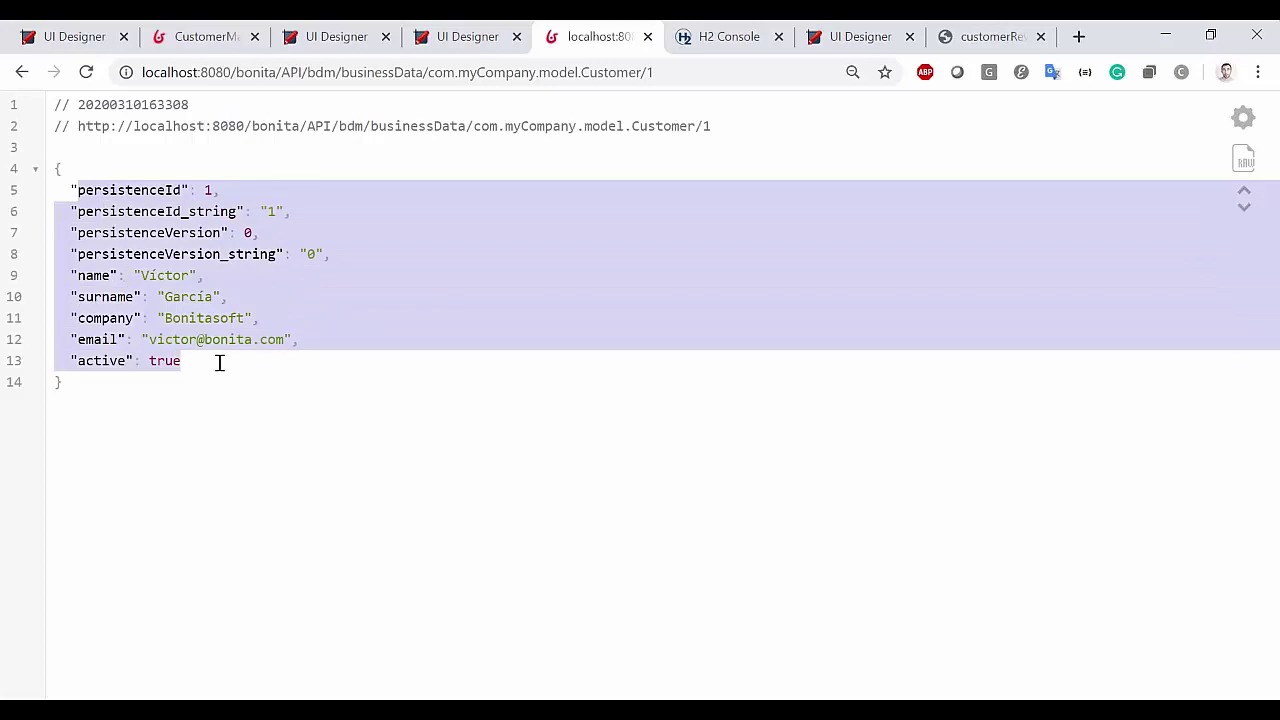
left_click(337, 349)
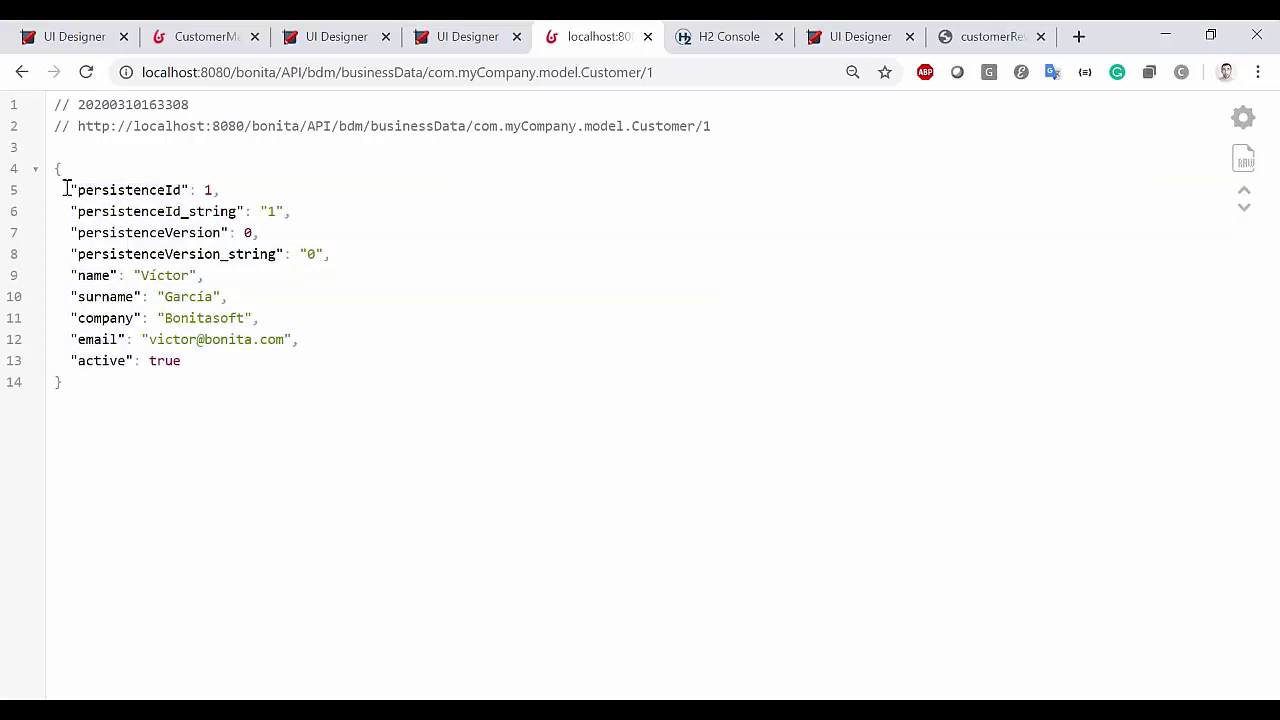
left_click_drag(78, 190, 338, 389)
left_click(398, 344)
left_click_drag(80, 195, 383, 340)
left_click(387, 343)
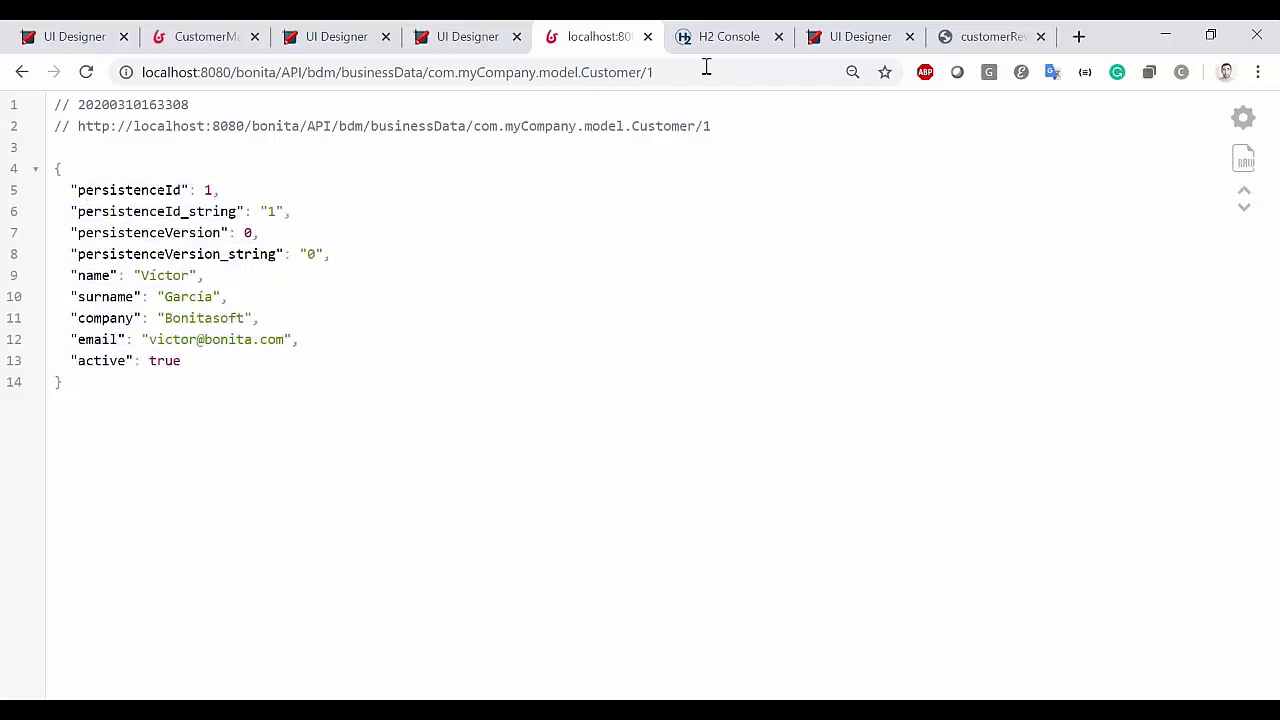
Add the | json filter to the {{customer}} expression, save, and view the preview
left_click(962, 26)
left_click(901, 24)
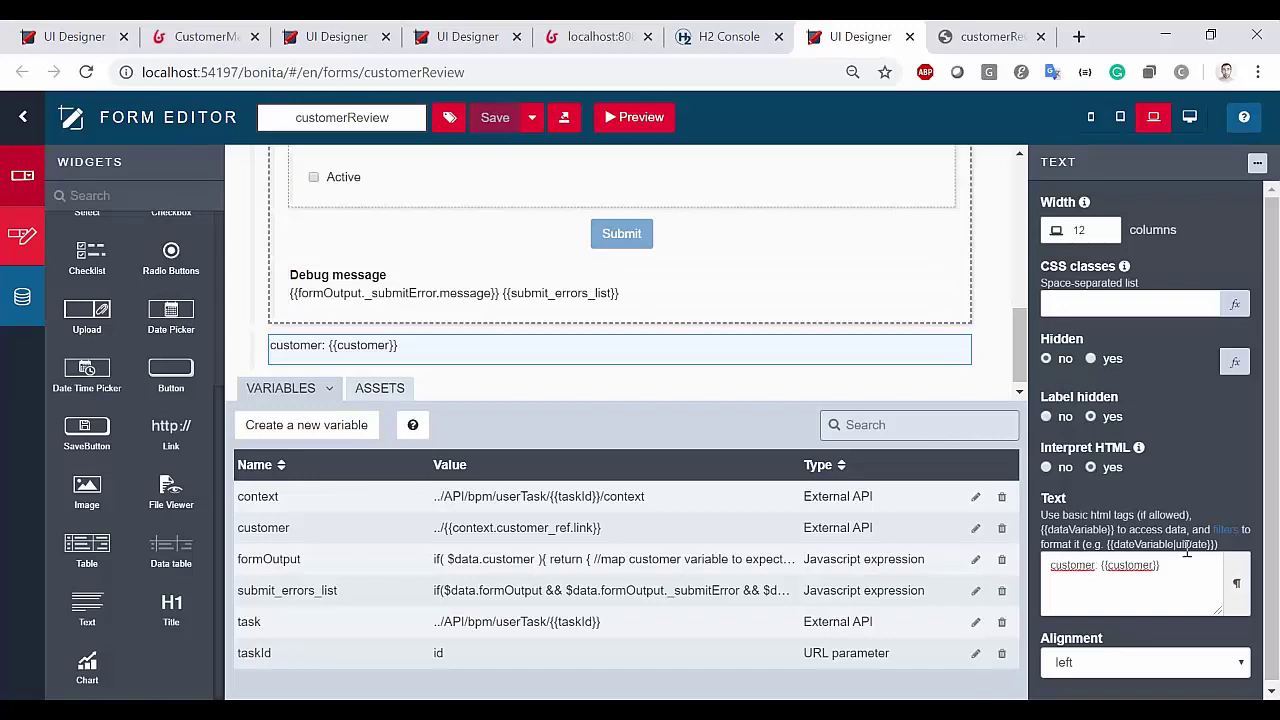
left_click(1164, 577)
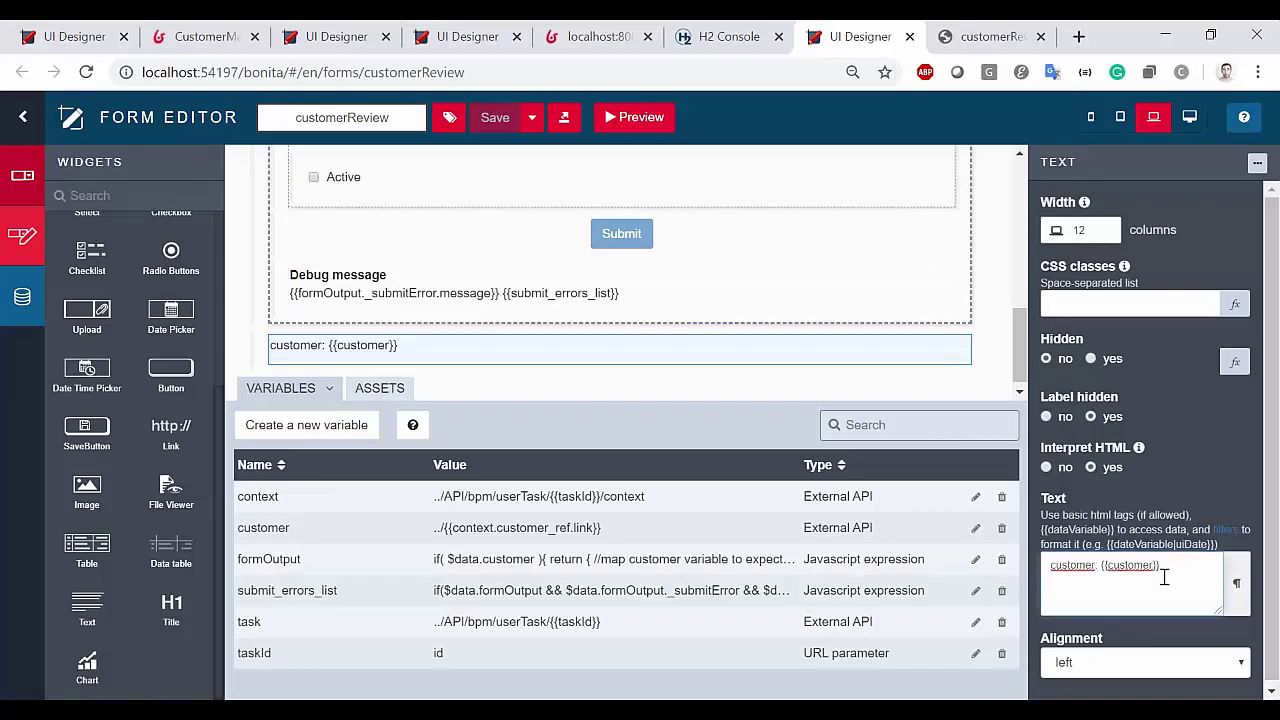
type("| json")
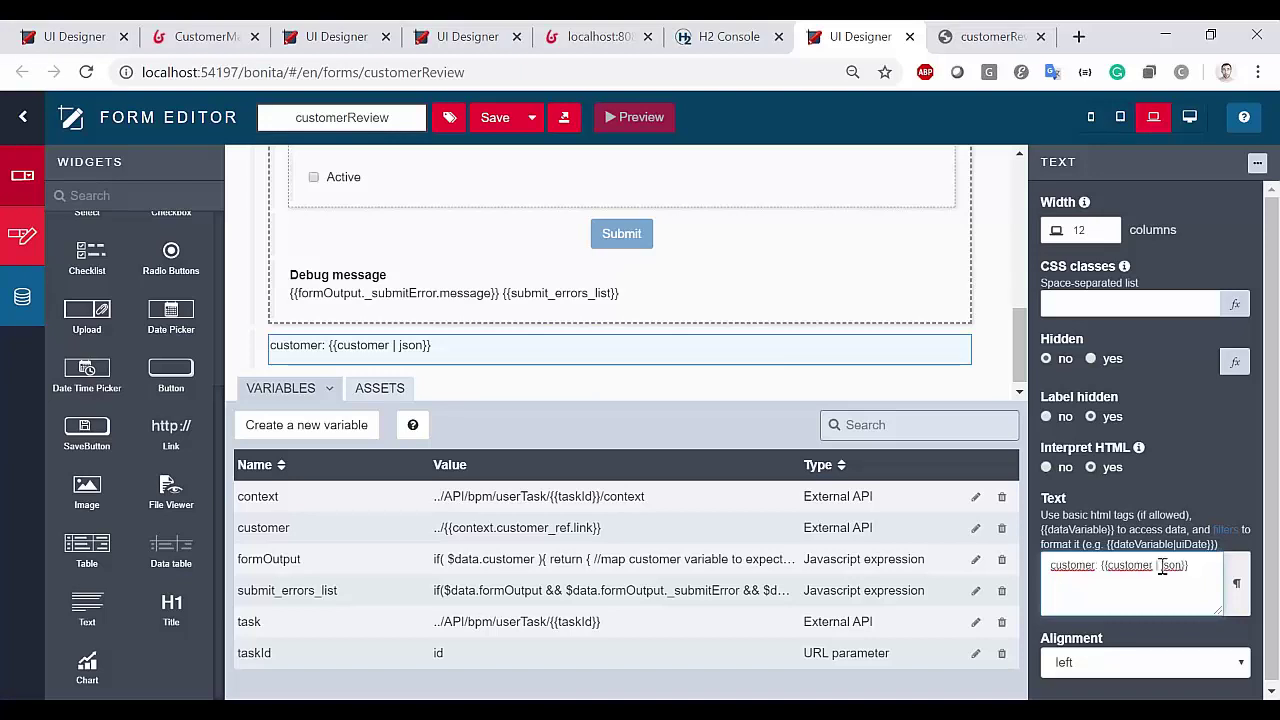
left_click(495, 117)
left_click(982, 34)
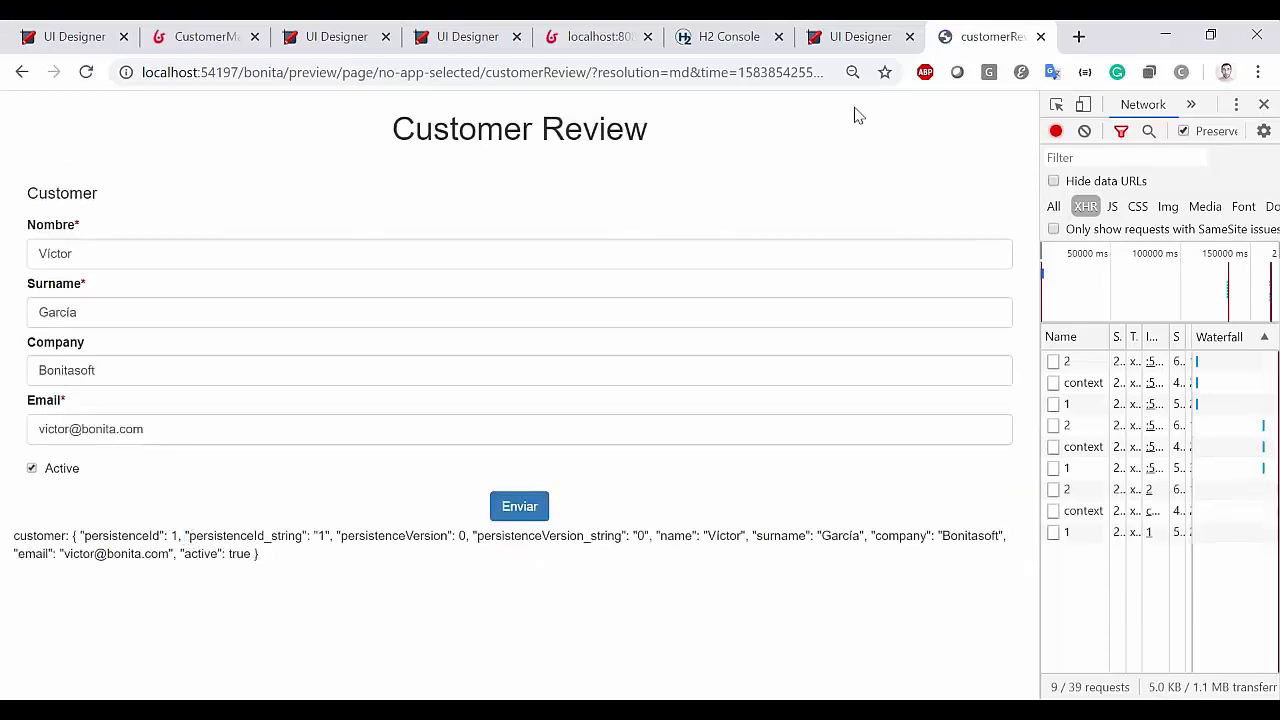
Wrap the {{customer | json}} expression in <pre></pre> tags and save the form
left_click(850, 36)
left_click(1101, 568)
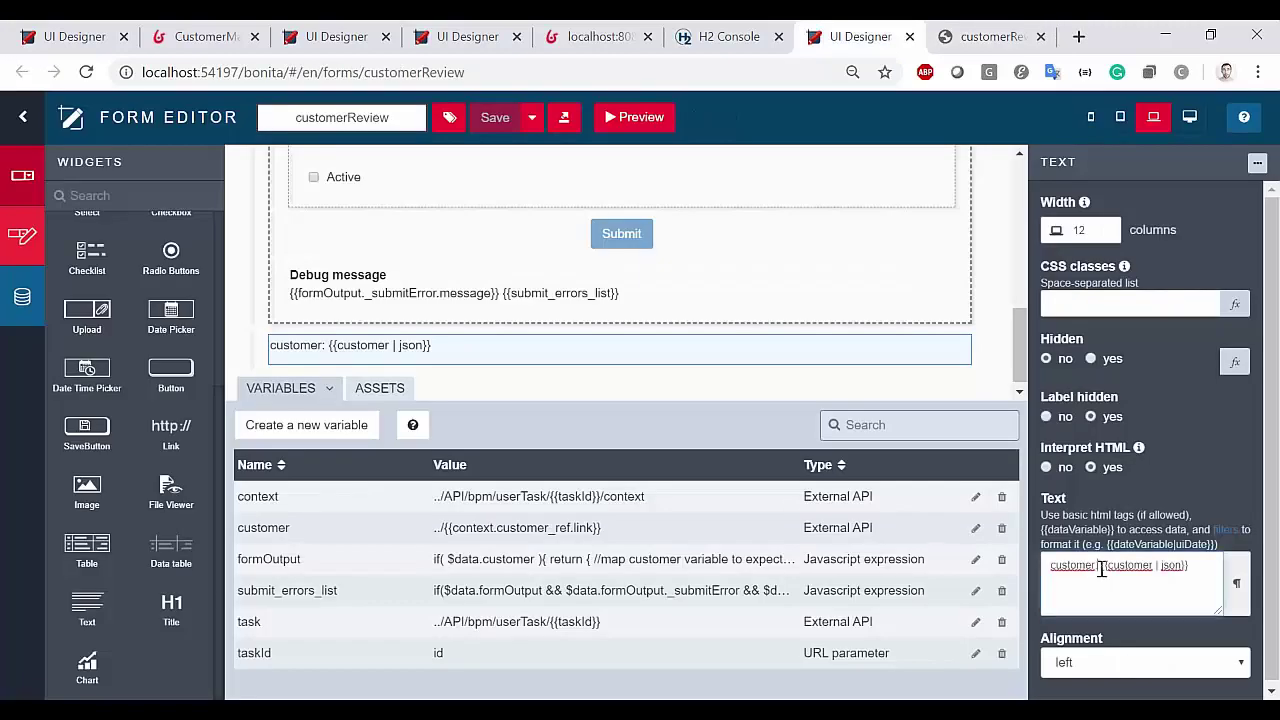
type("<pre>")
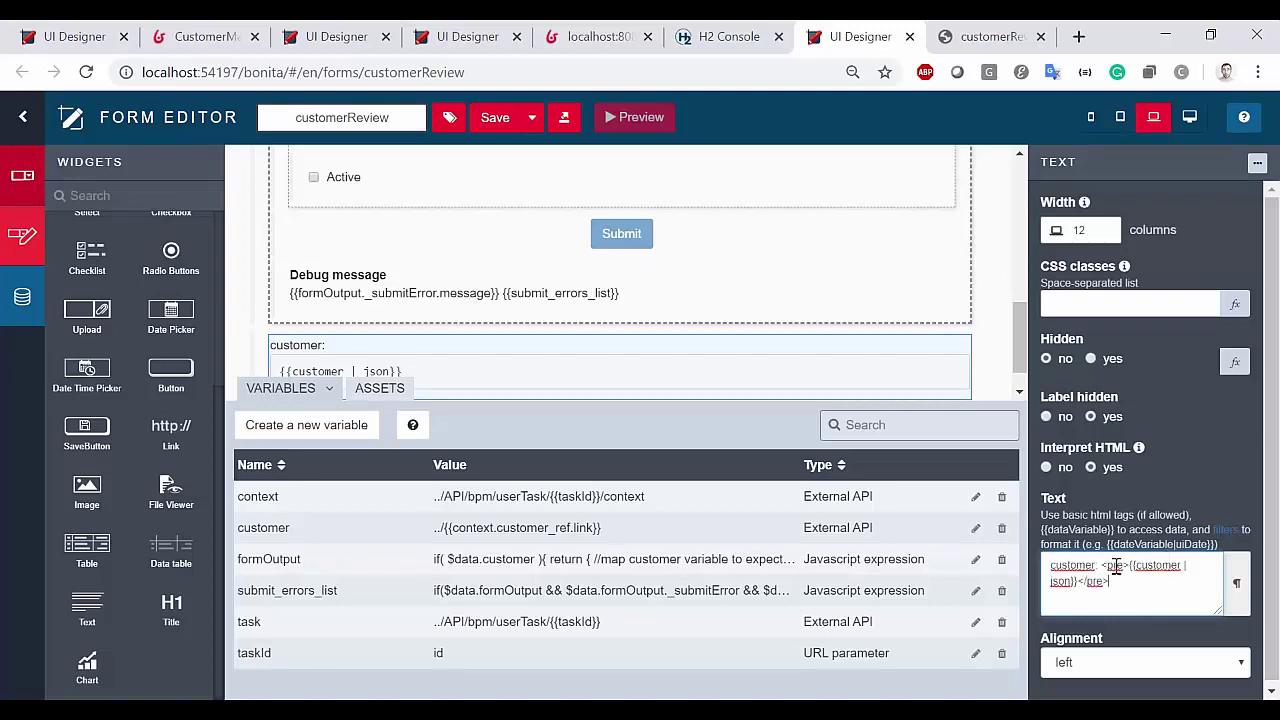
left_click(498, 127)
left_click(634, 117)
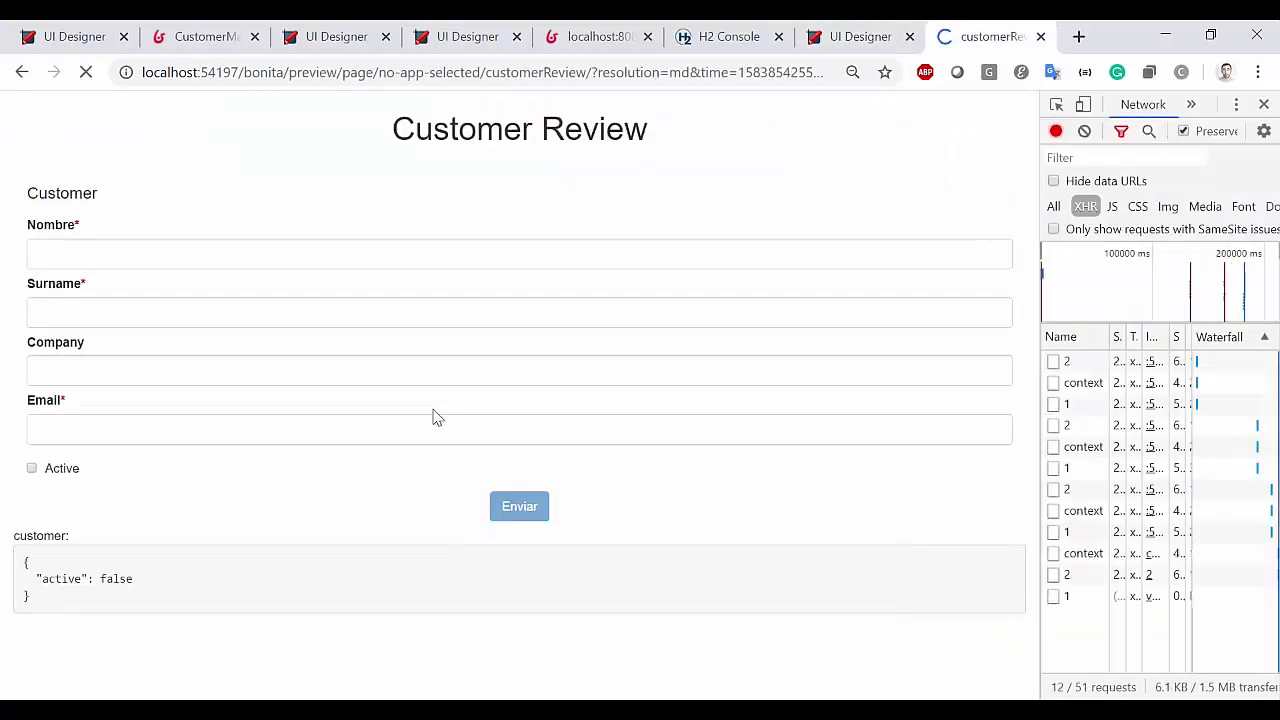
scroll(300, 490, "down", 1)
left_click_drag(110, 530, 257, 651)
left_click(388, 620)
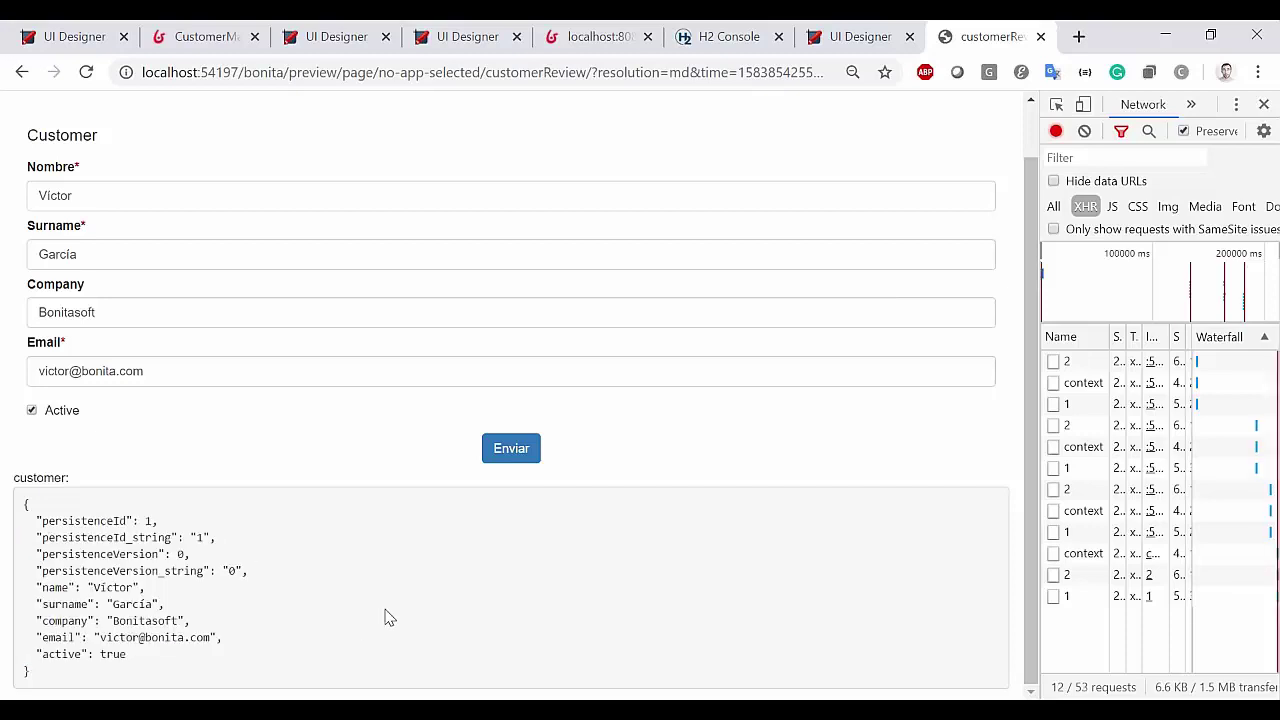
double_click(44, 478)
left_click_drag(62, 521, 75, 554)
left_click_drag(100, 604, 131, 651)
left_click(311, 640)
left_click_drag(1034, 343, 928, 343)
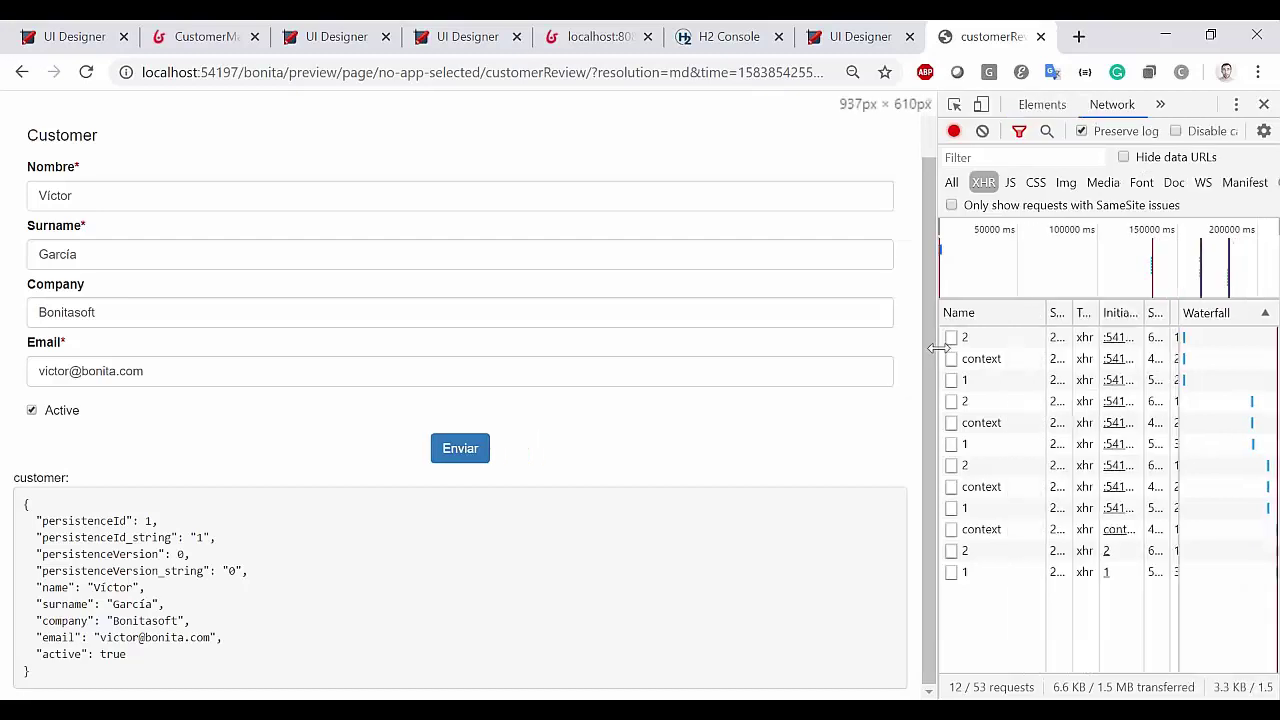
double_click(33, 478)
double_click(55, 587)
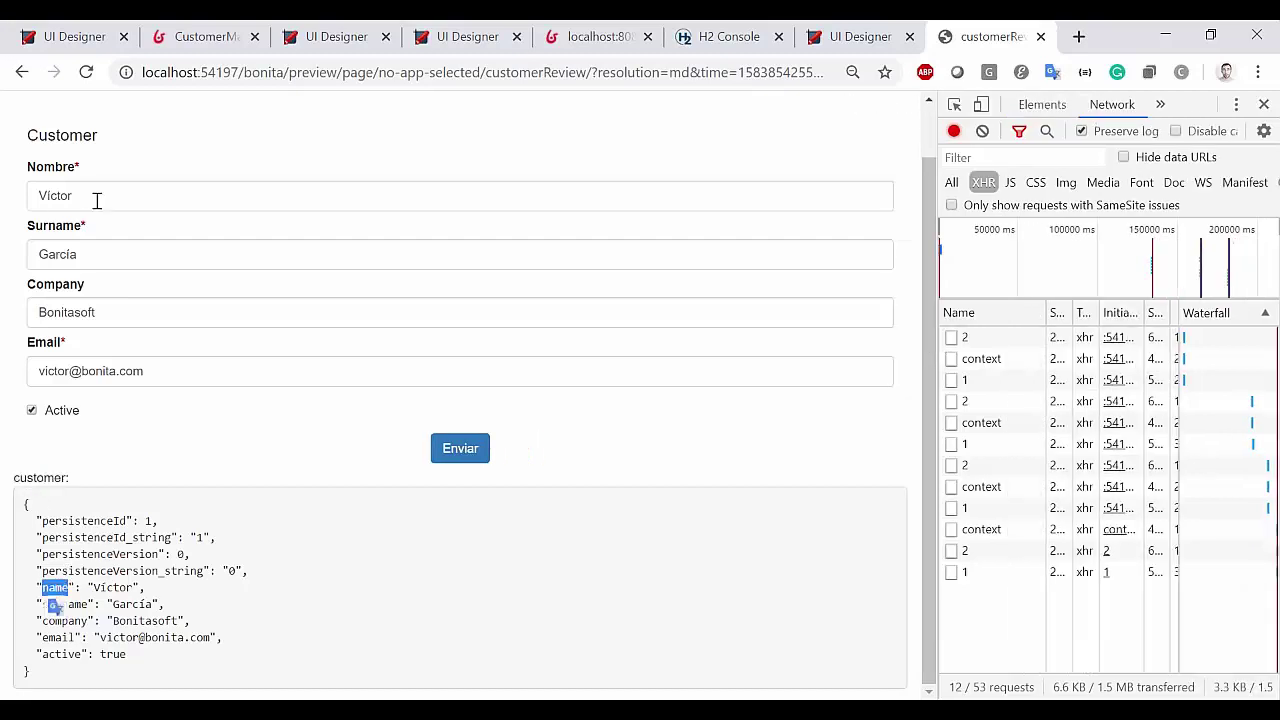
left_click(870, 32)
Switch the left panel from Widgets to Data Model to list the Applicant and Customer objects
scroll(535, 245, "up", 5)
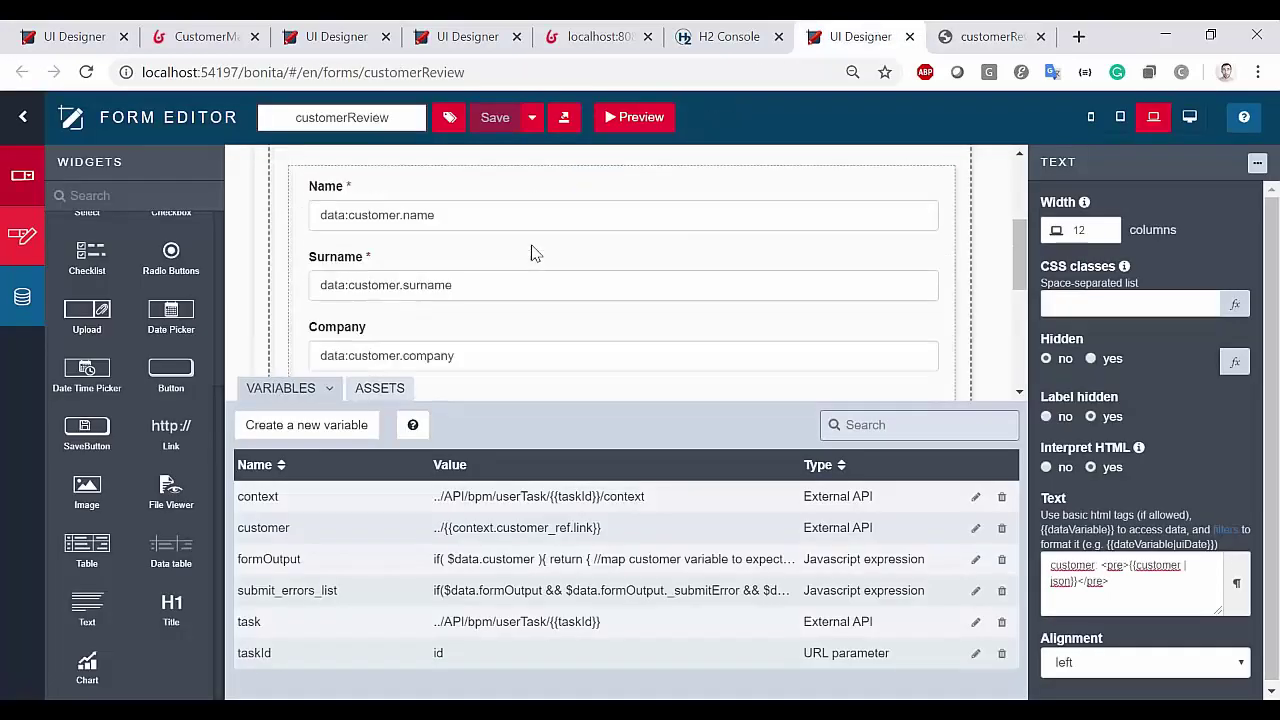
left_click(405, 298)
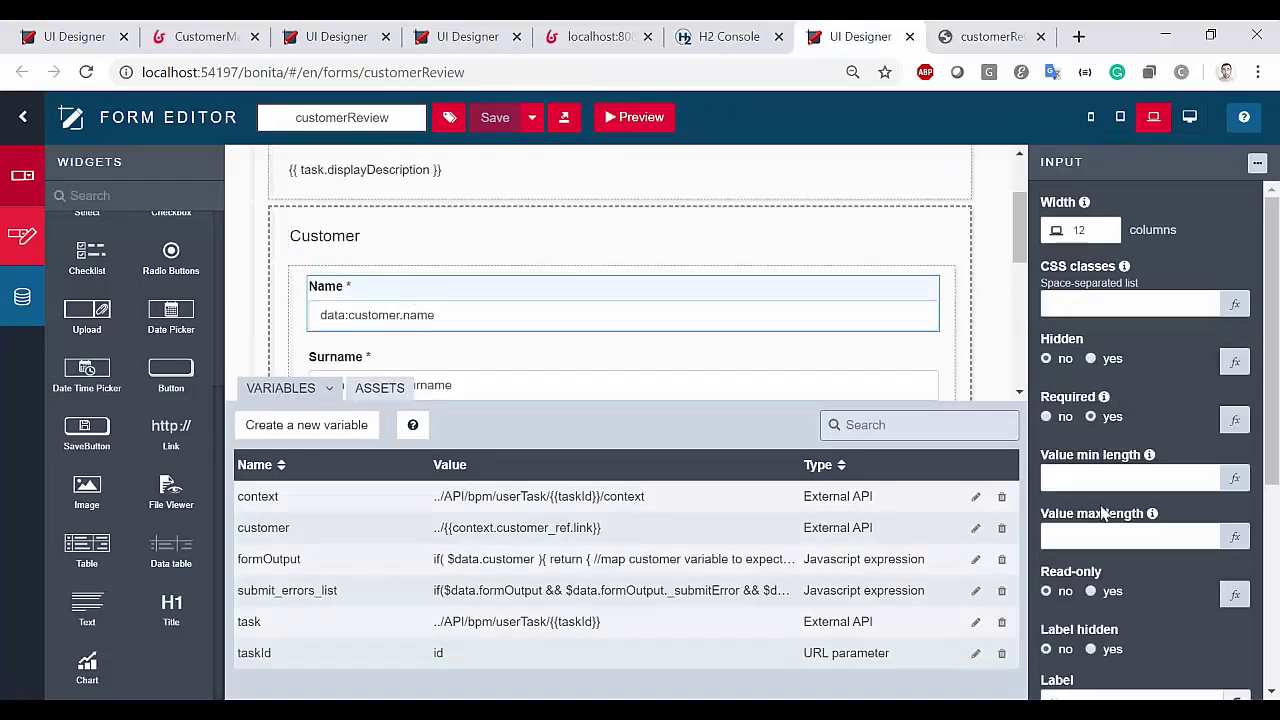
scroll(1197, 505, "down", 3)
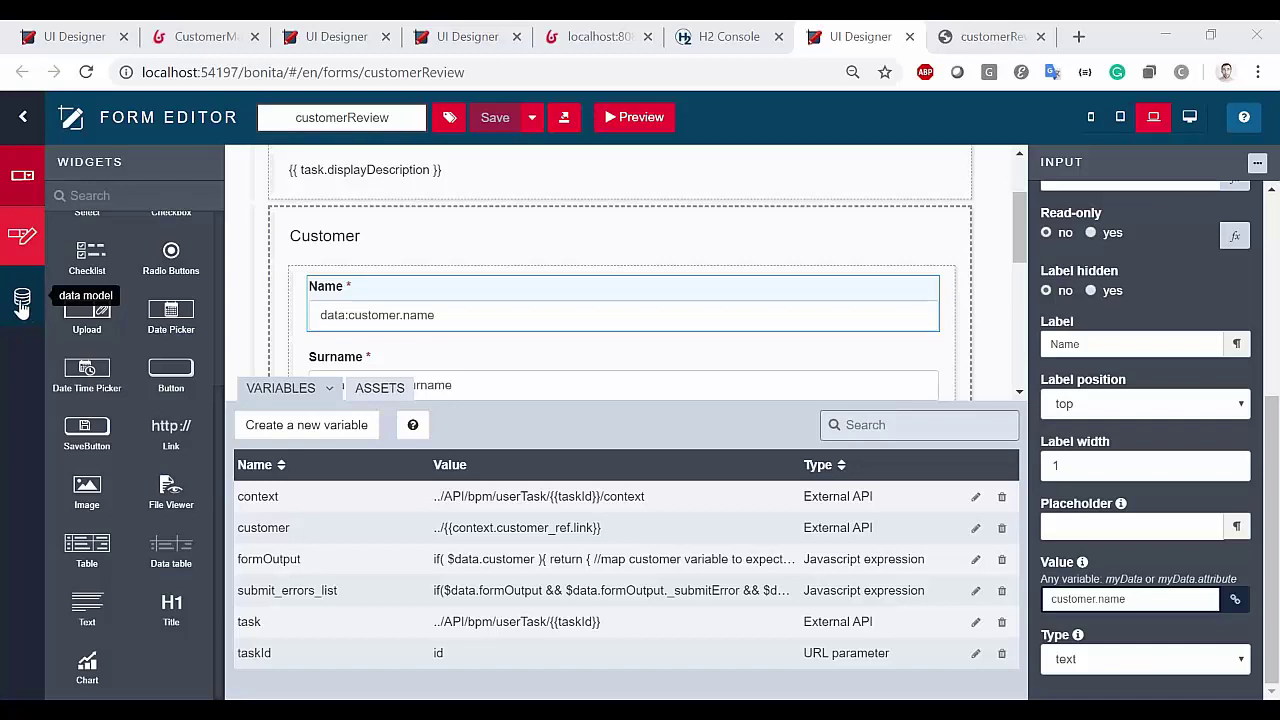
left_click(22, 296)
left_click(23, 298)
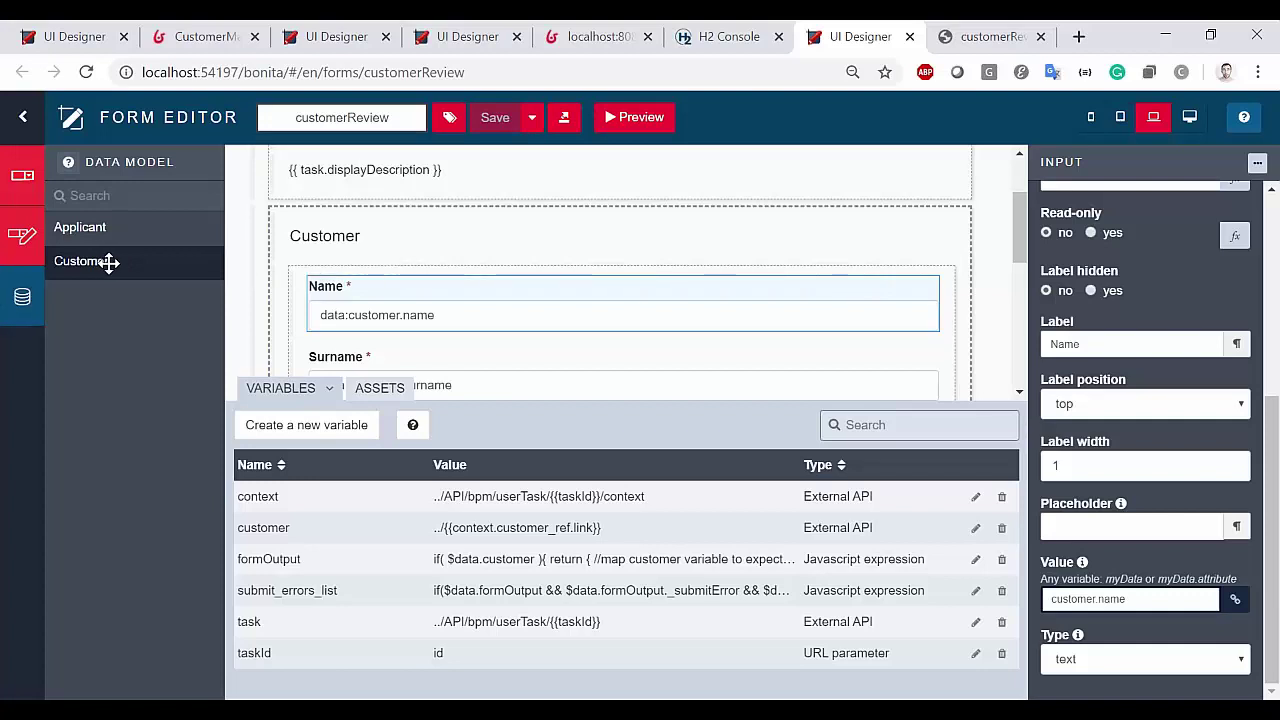
Add a customer_1 Business data variable finding Customers by company 'bonitasoft'
left_click_drag(108, 262, 537, 207)
left_click(486, 258)
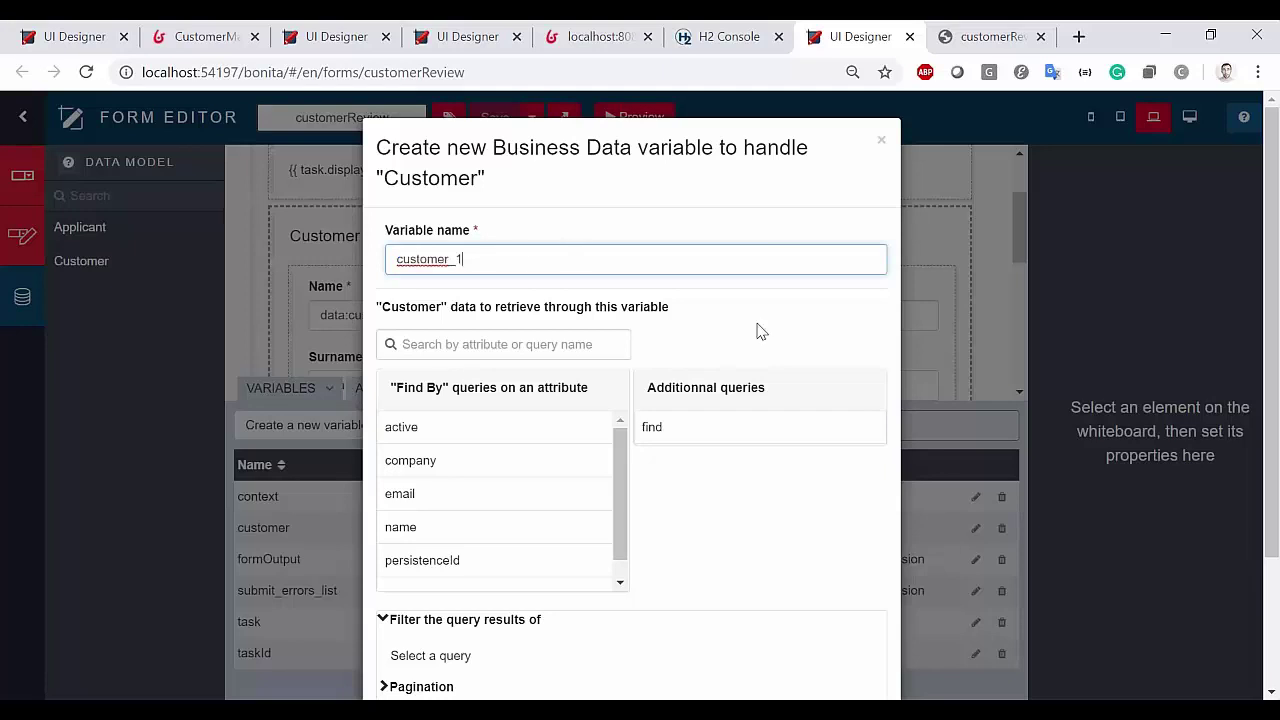
scroll(715, 474, "down", 3)
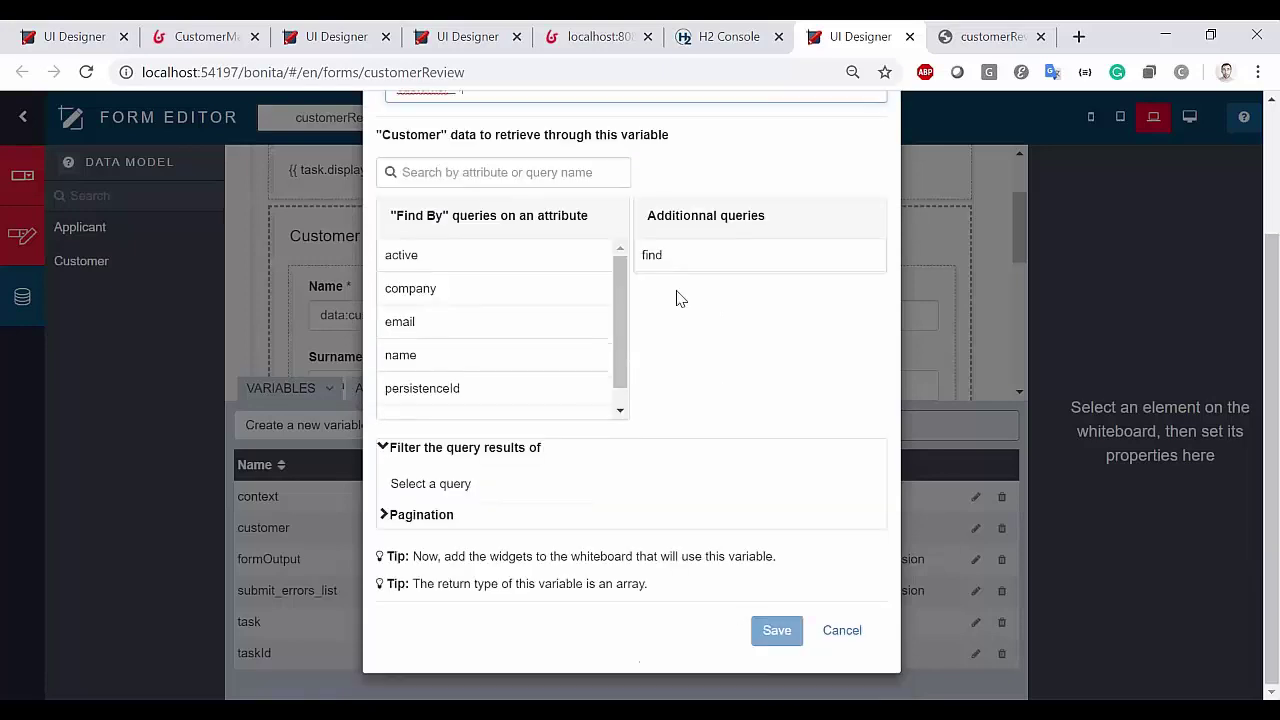
left_click(654, 257)
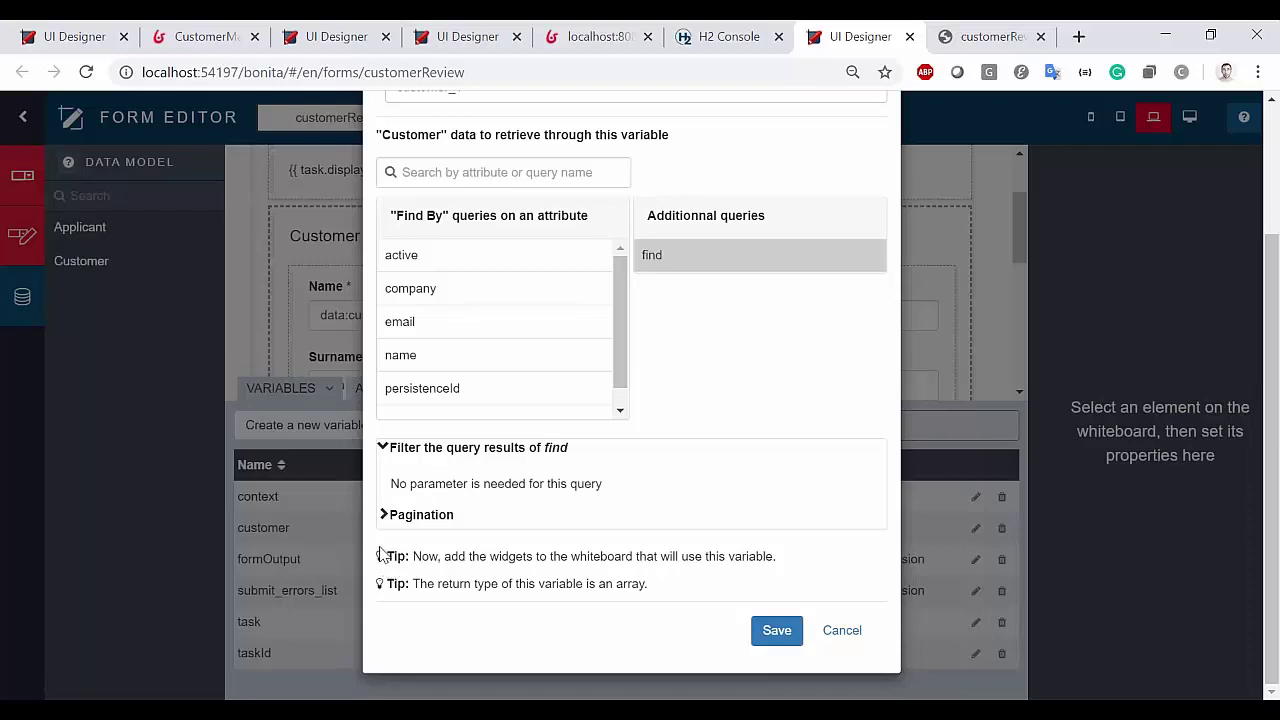
left_click(383, 514)
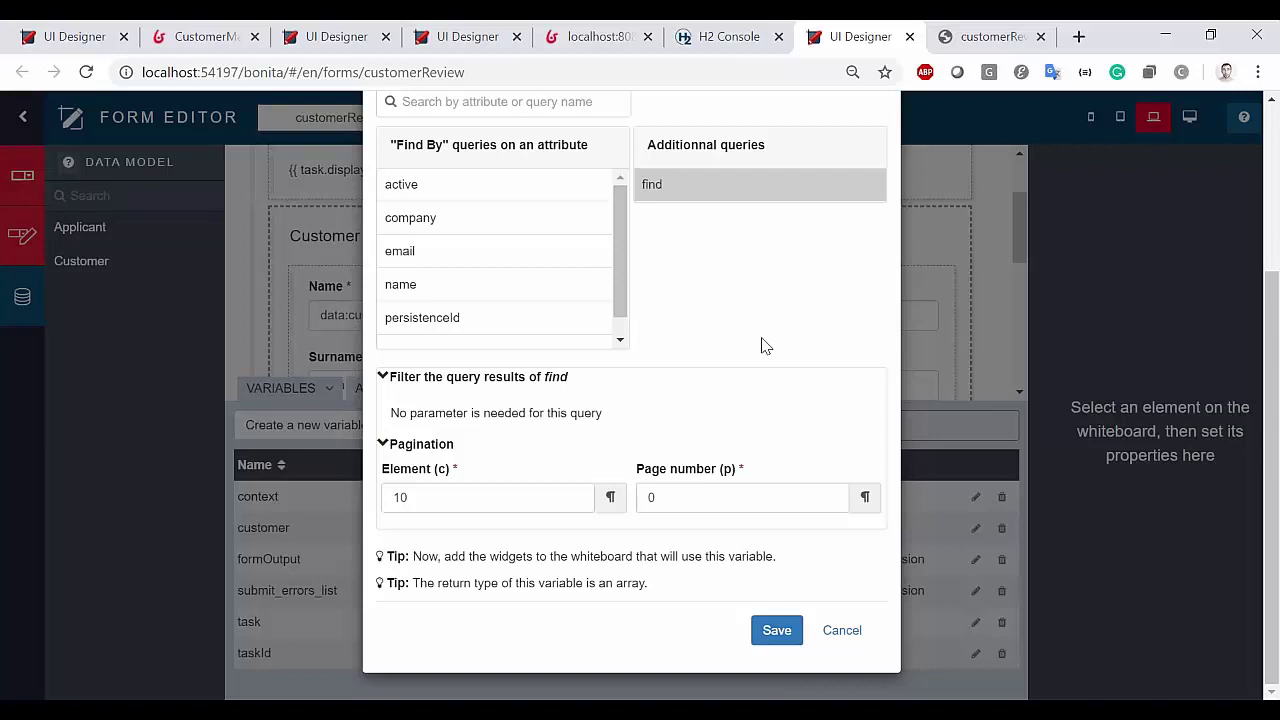
scroll(543, 274, "up", 2)
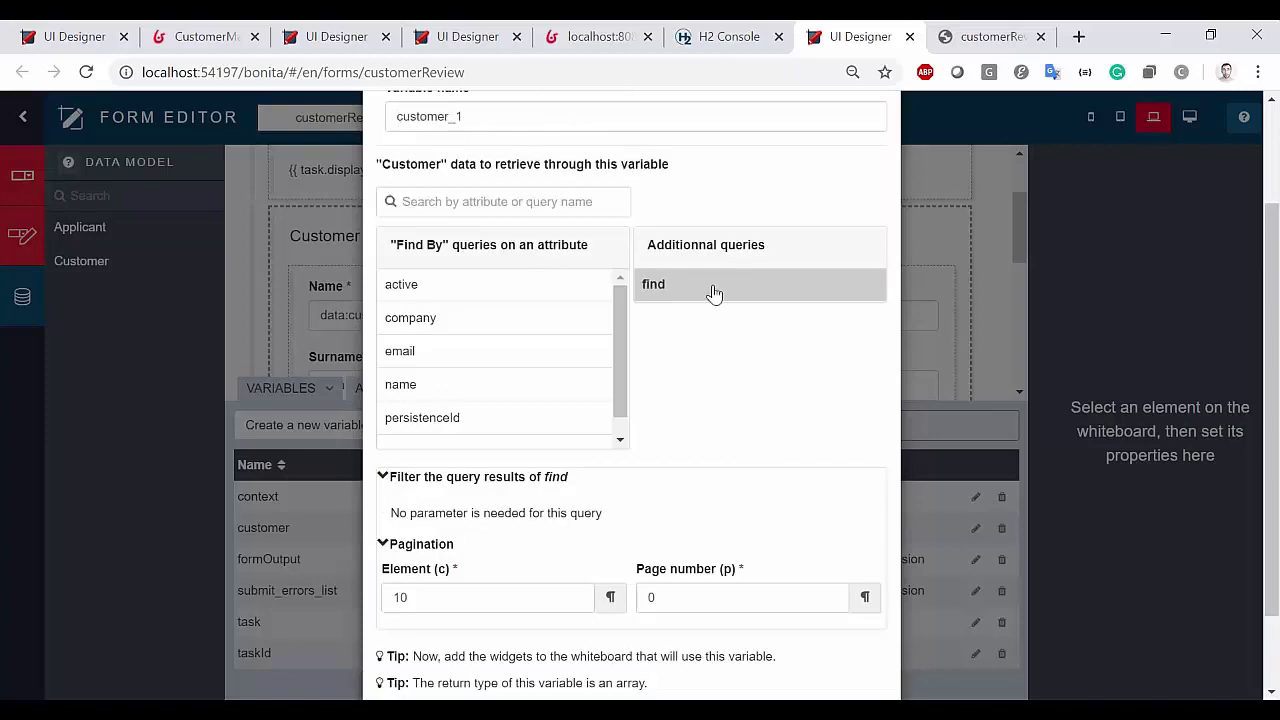
scroll(711, 291, "down", 2)
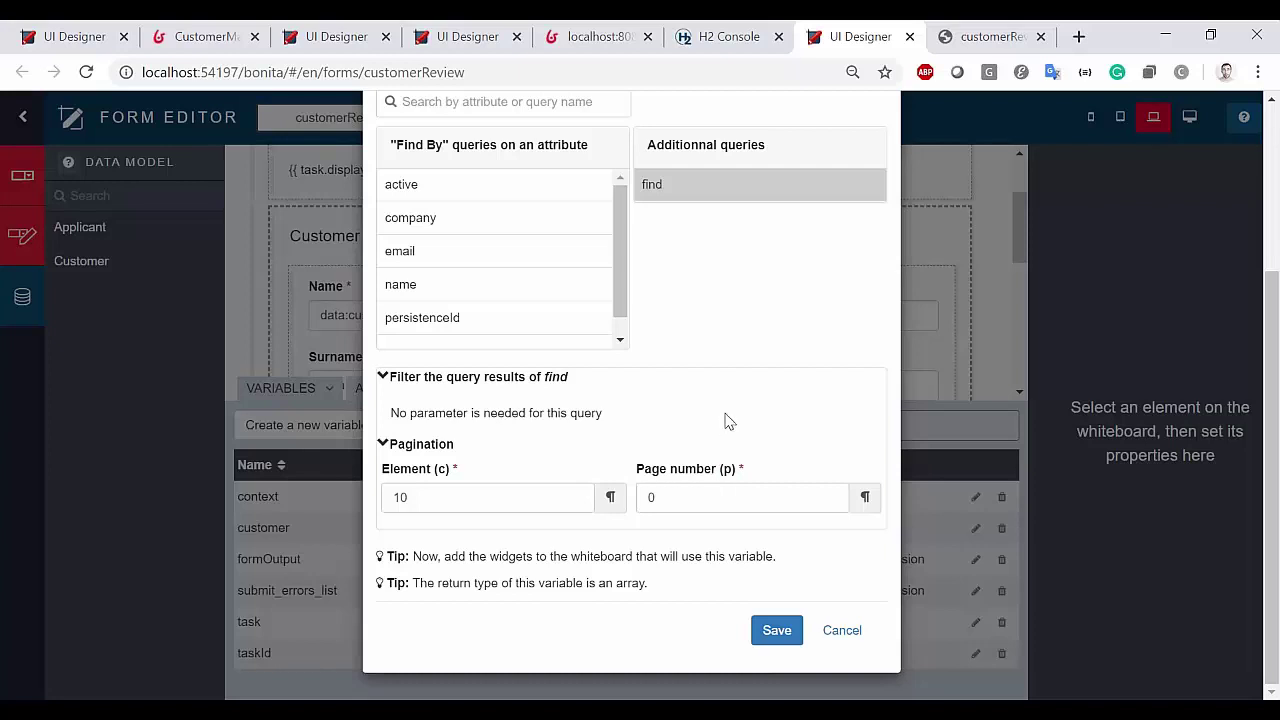
left_click(474, 227)
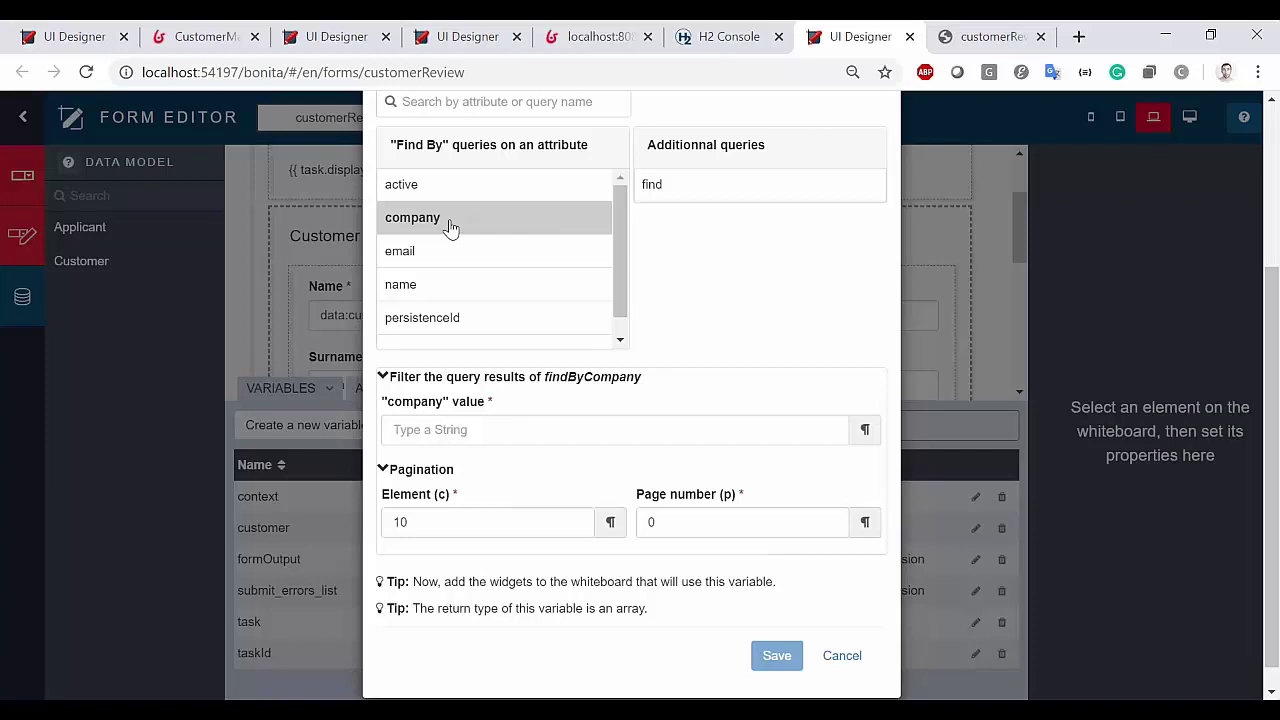
left_click(494, 427)
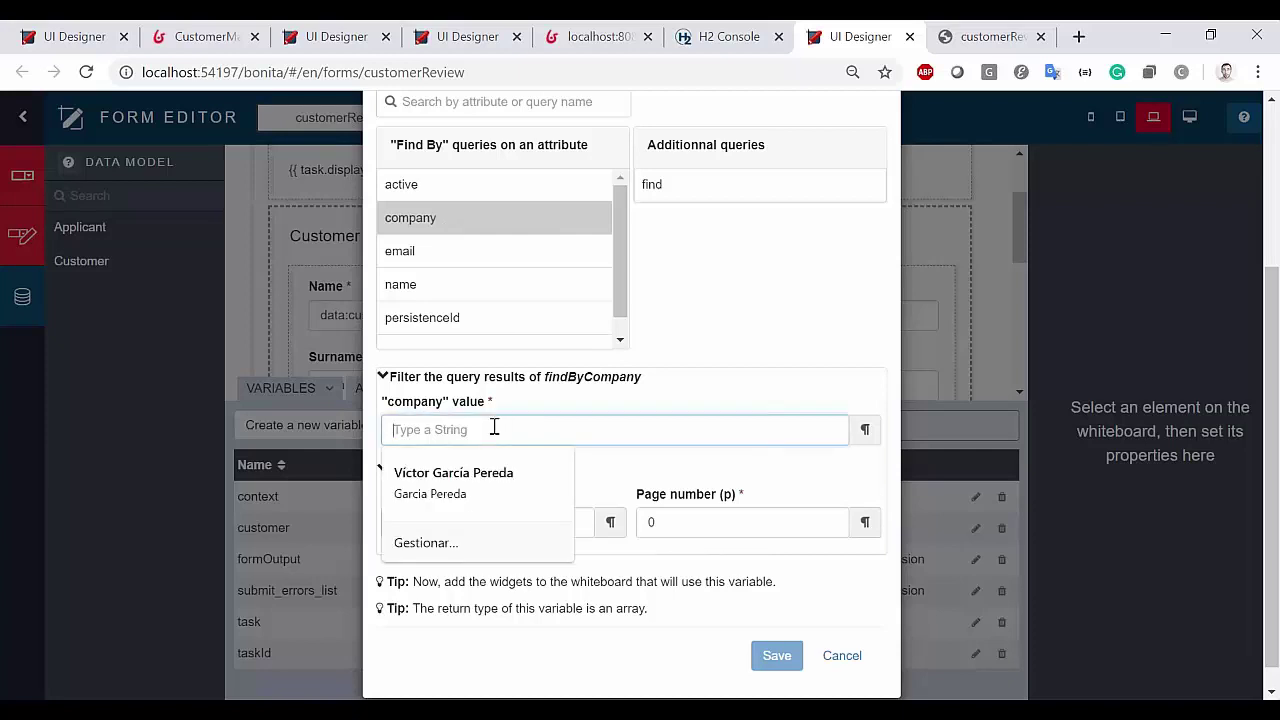
type("bonitasoft")
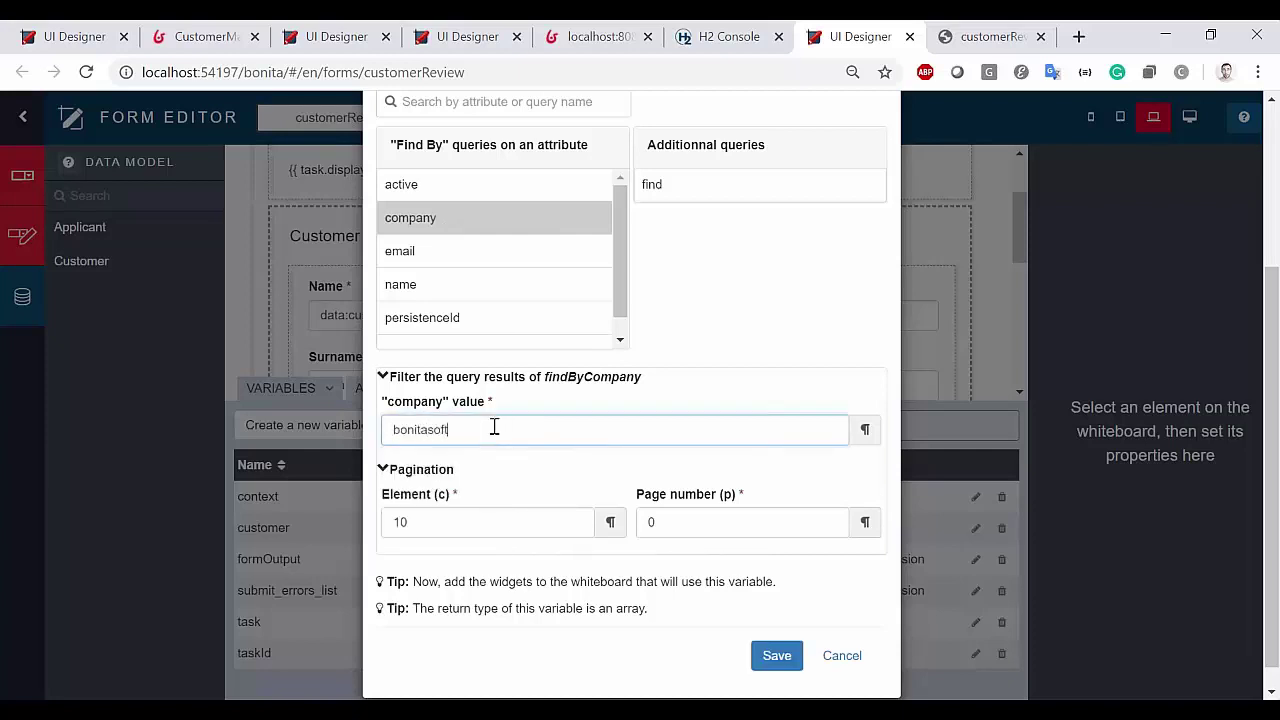
left_click(776, 655)
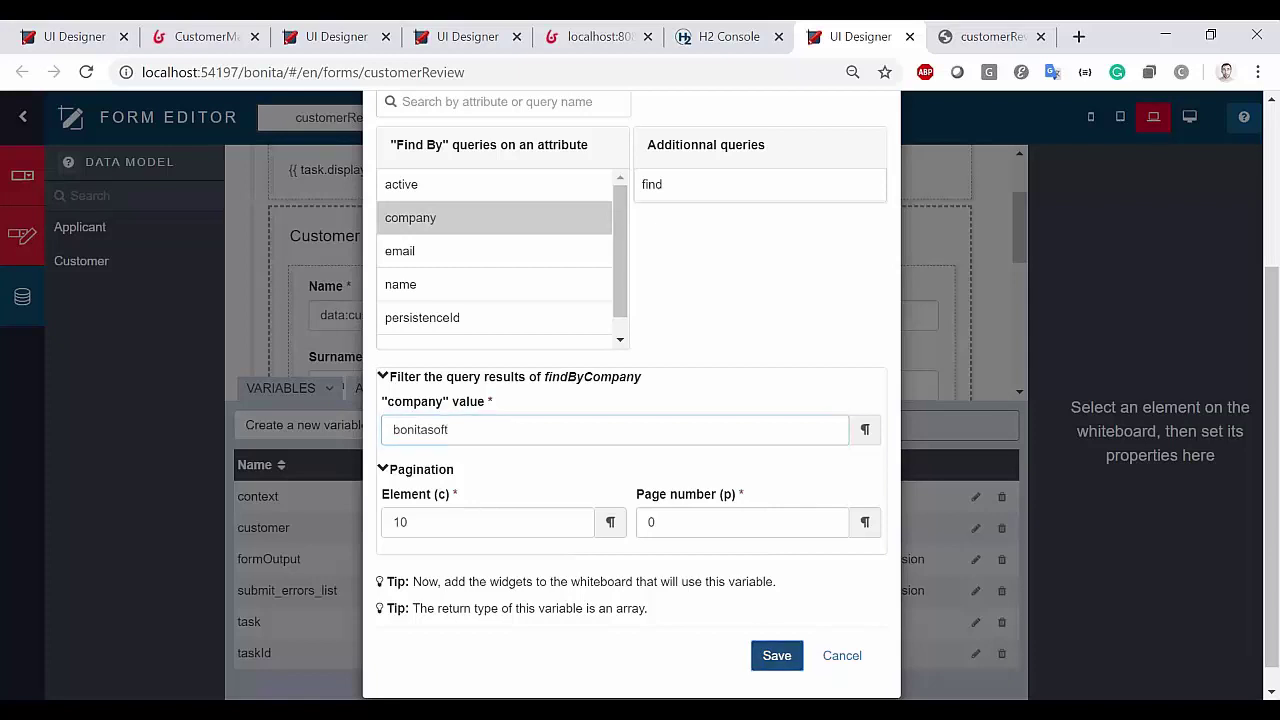
Check customer_1 is listed as Business data in the variables table, then leave for the home page
left_click_drag(298, 559, 726, 537)
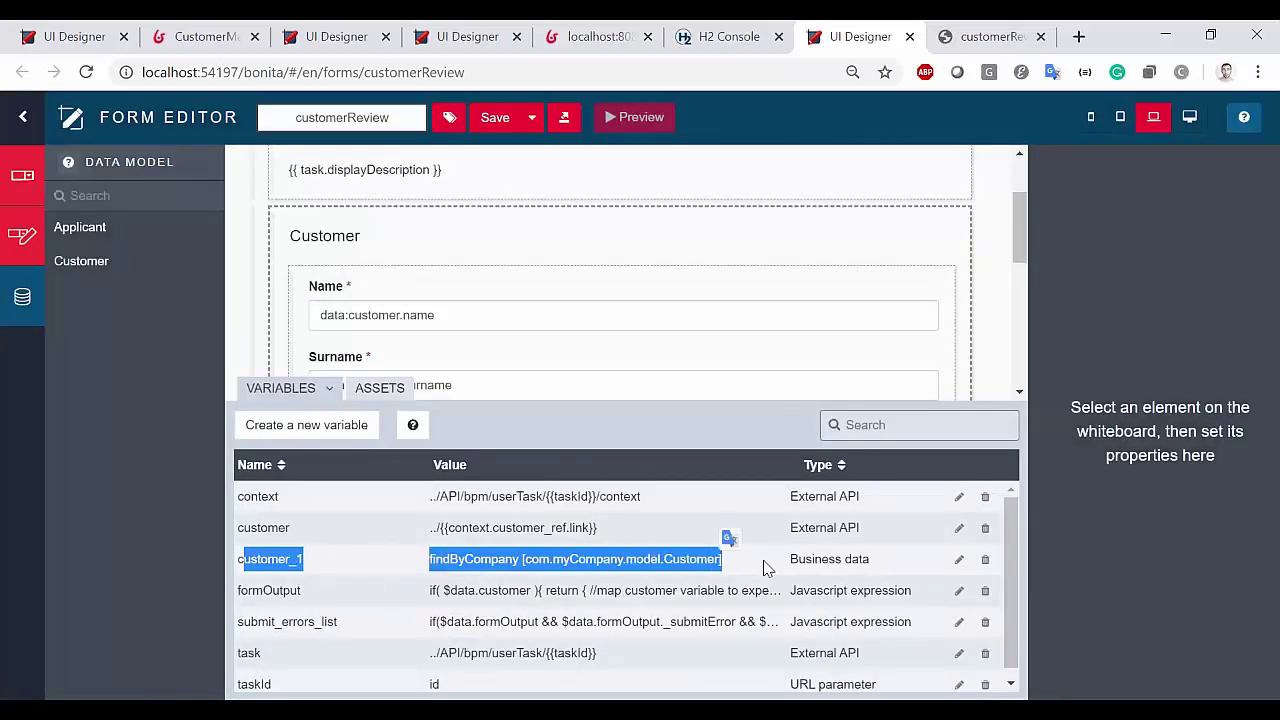
left_click_drag(870, 560, 792, 577)
left_click(863, 576)
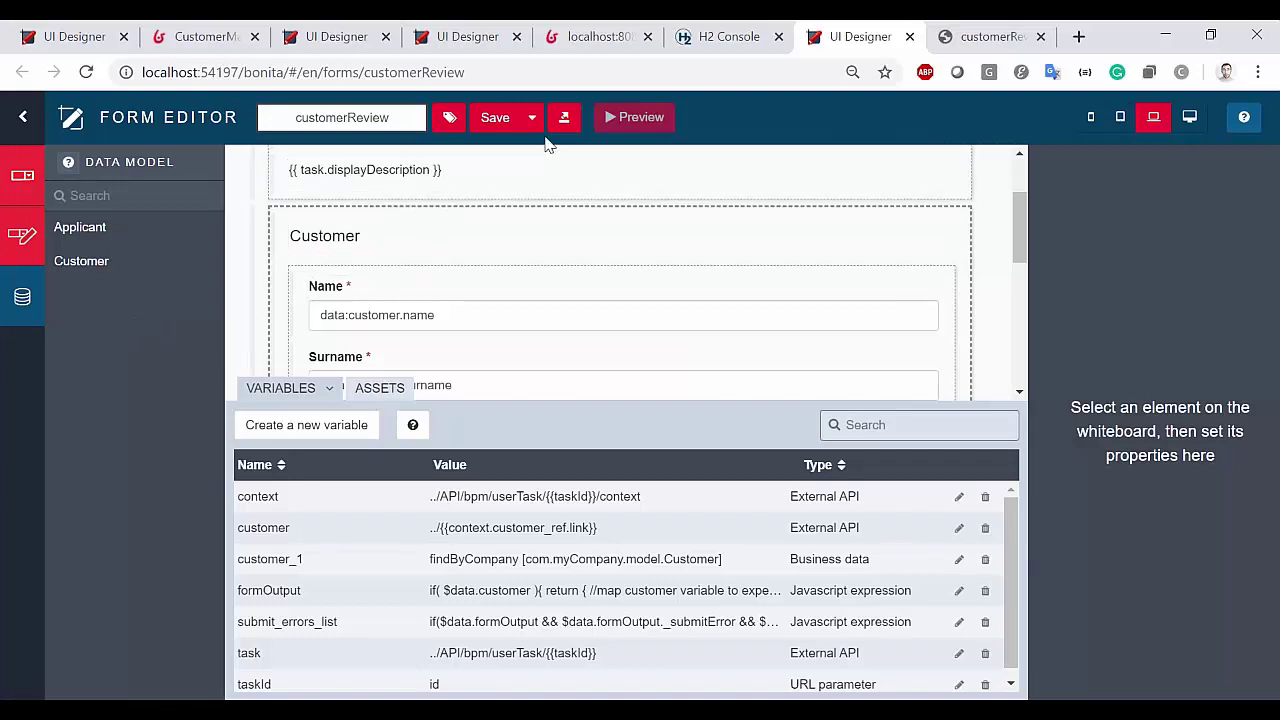
left_click(68, 120)
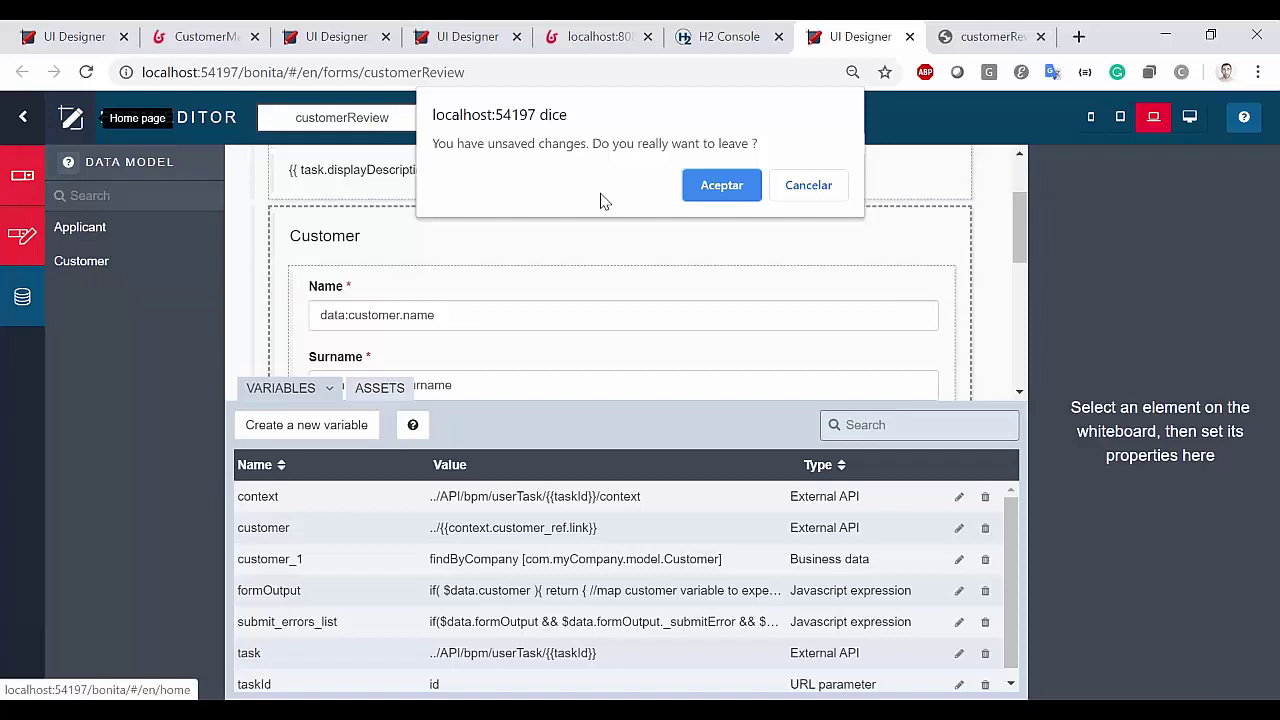
Open newCustomer, place Surname, Company and Email beside Name on one row, and save
left_click(694, 184)
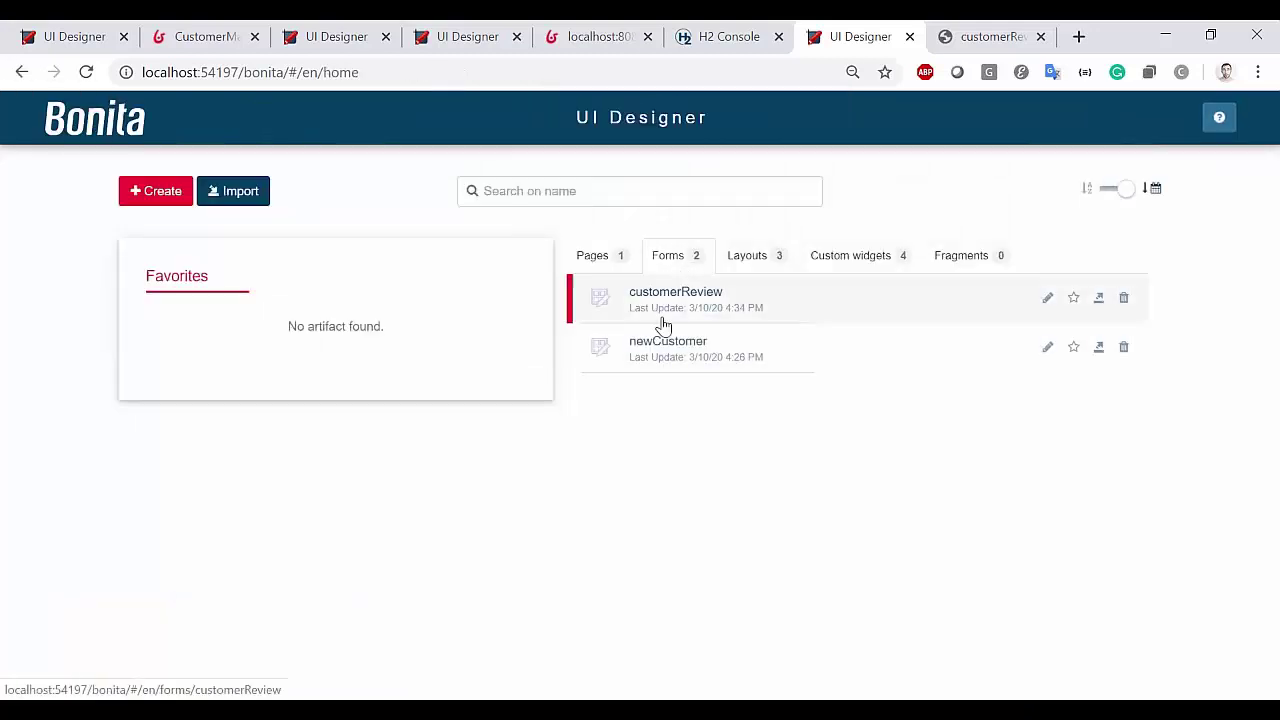
left_click(666, 348)
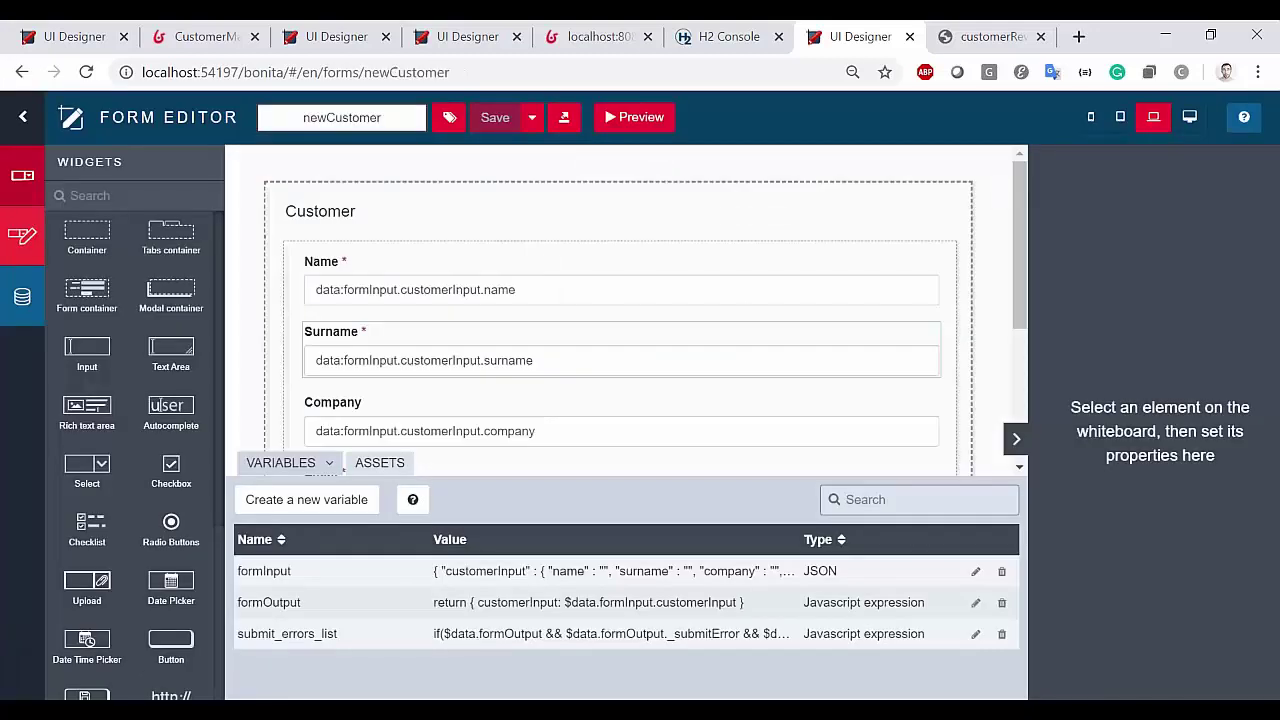
left_click(560, 289)
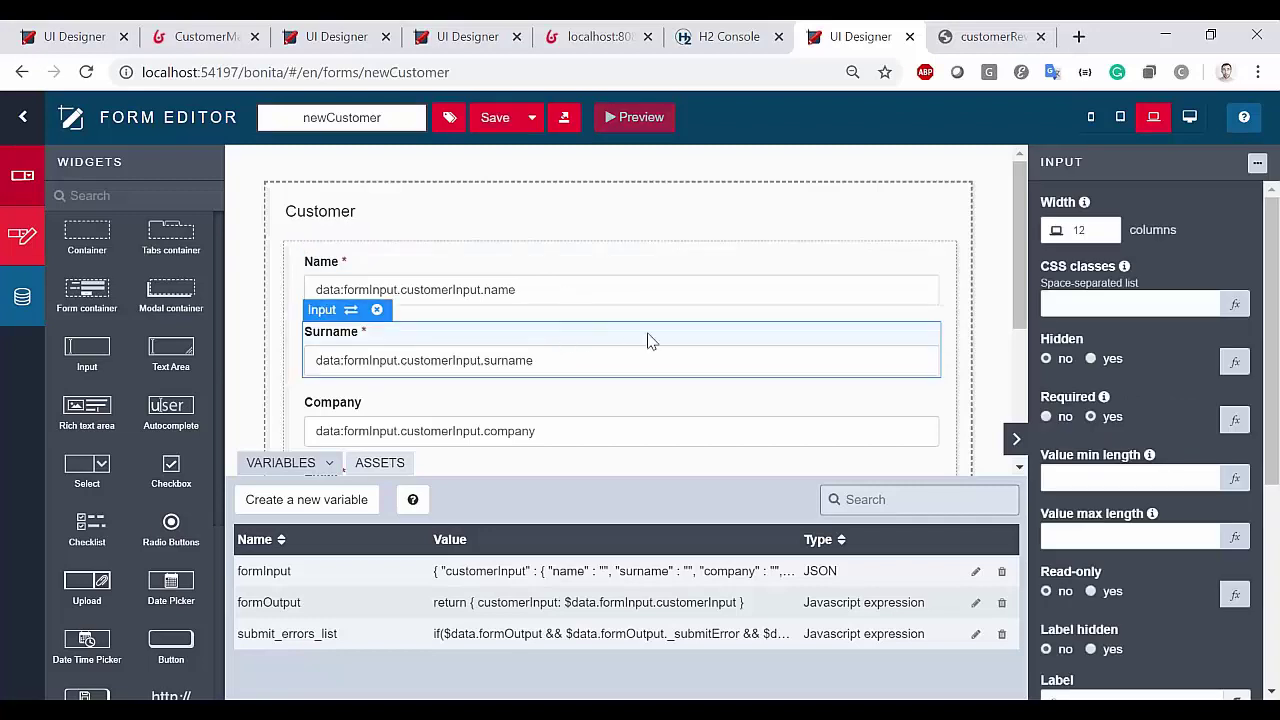
left_click(560, 340)
left_click_drag(490, 337, 740, 290)
left_click_drag(780, 345, 830, 300)
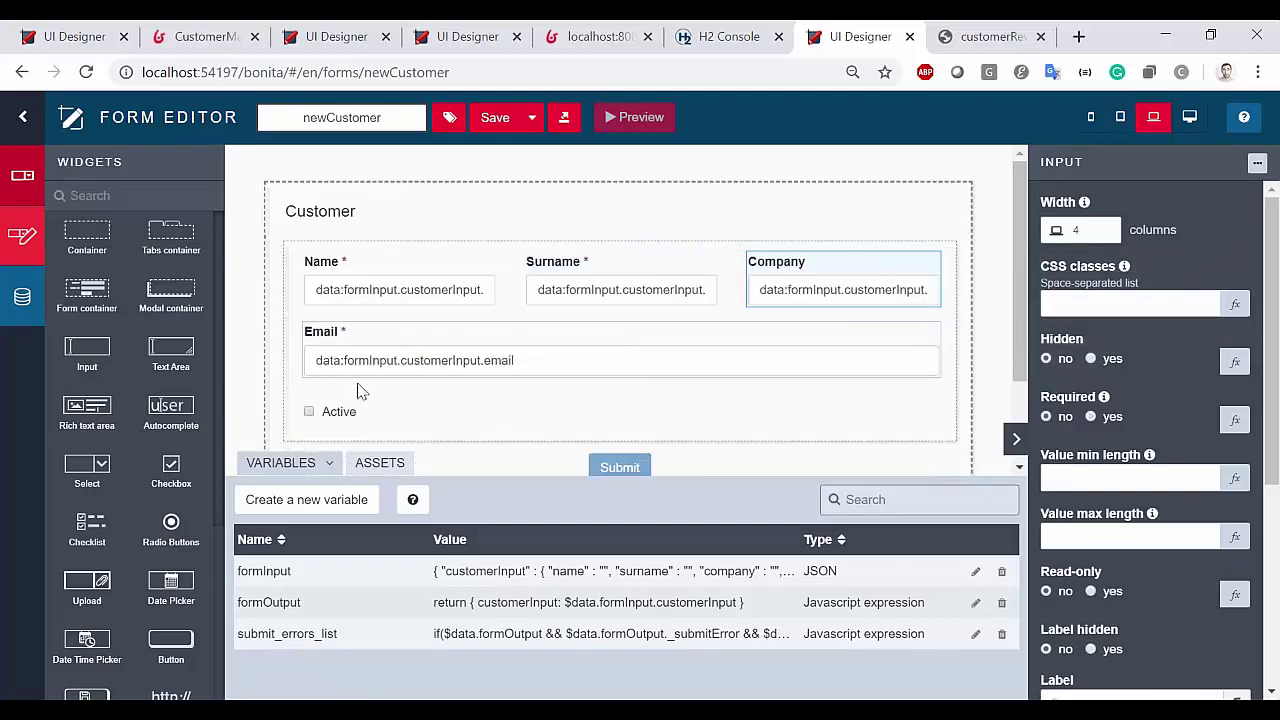
left_click_drag(420, 366, 902, 282)
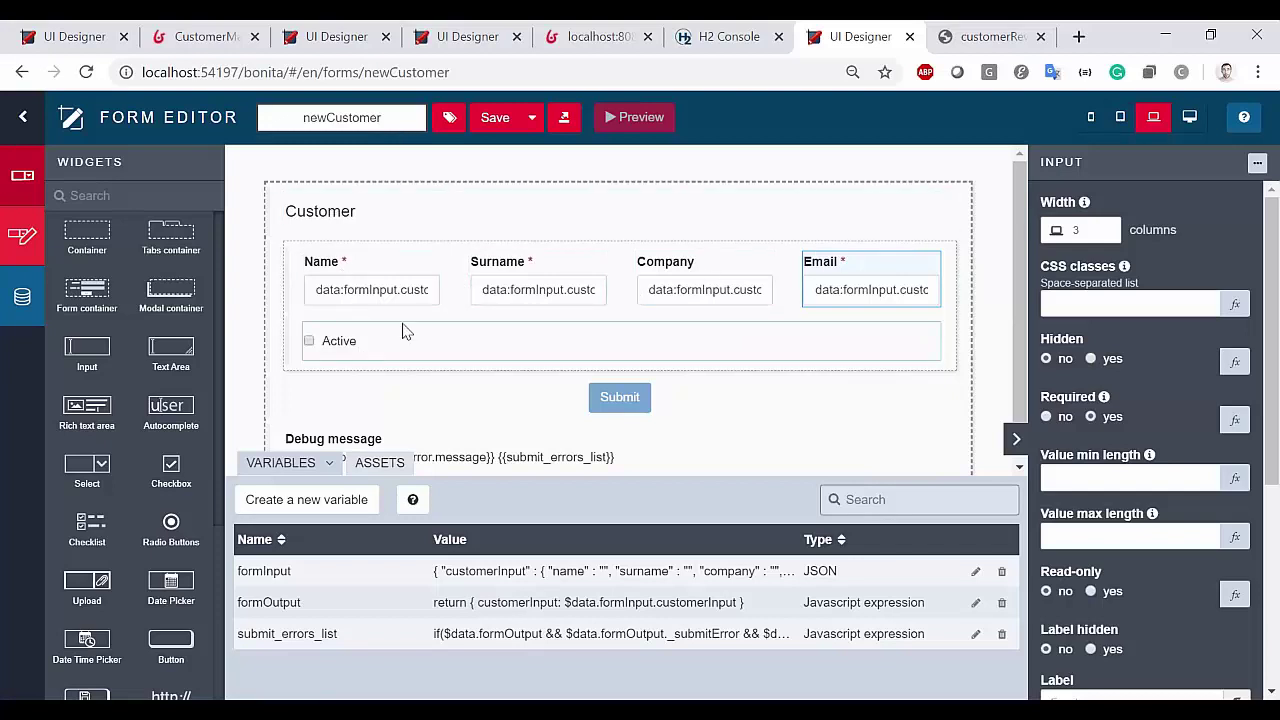
left_click(494, 117)
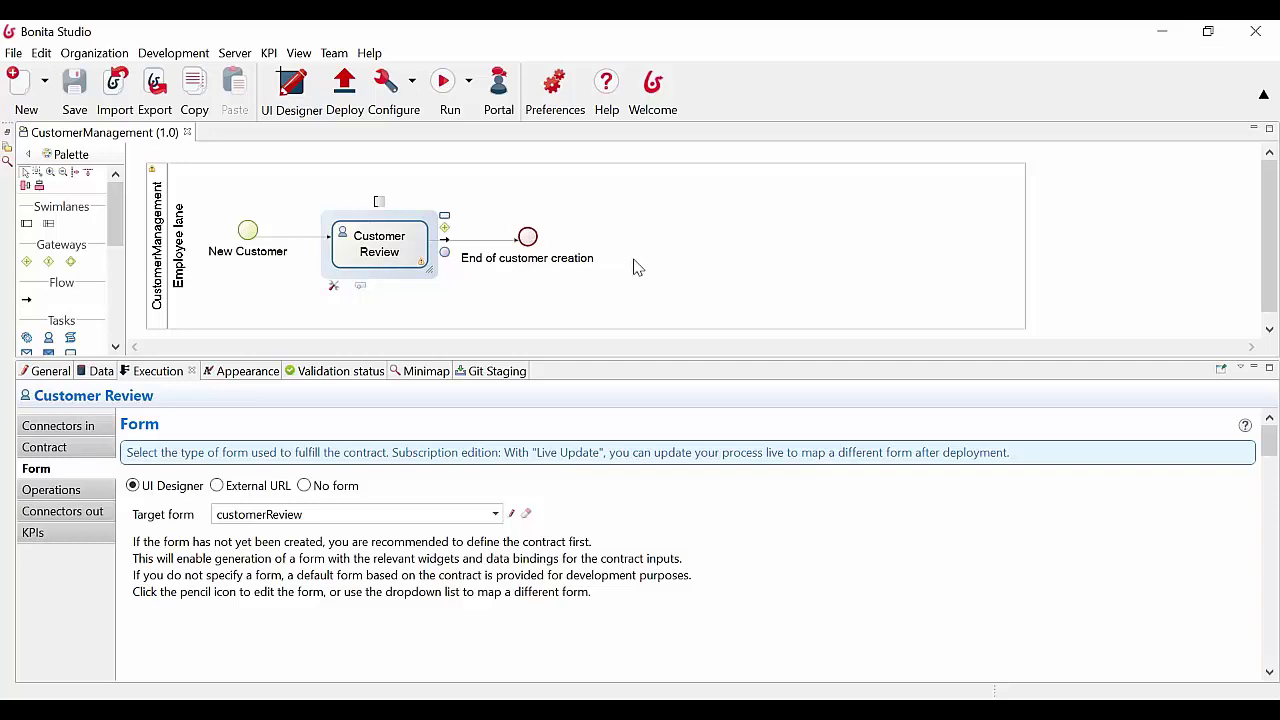
left_click(1162, 34)
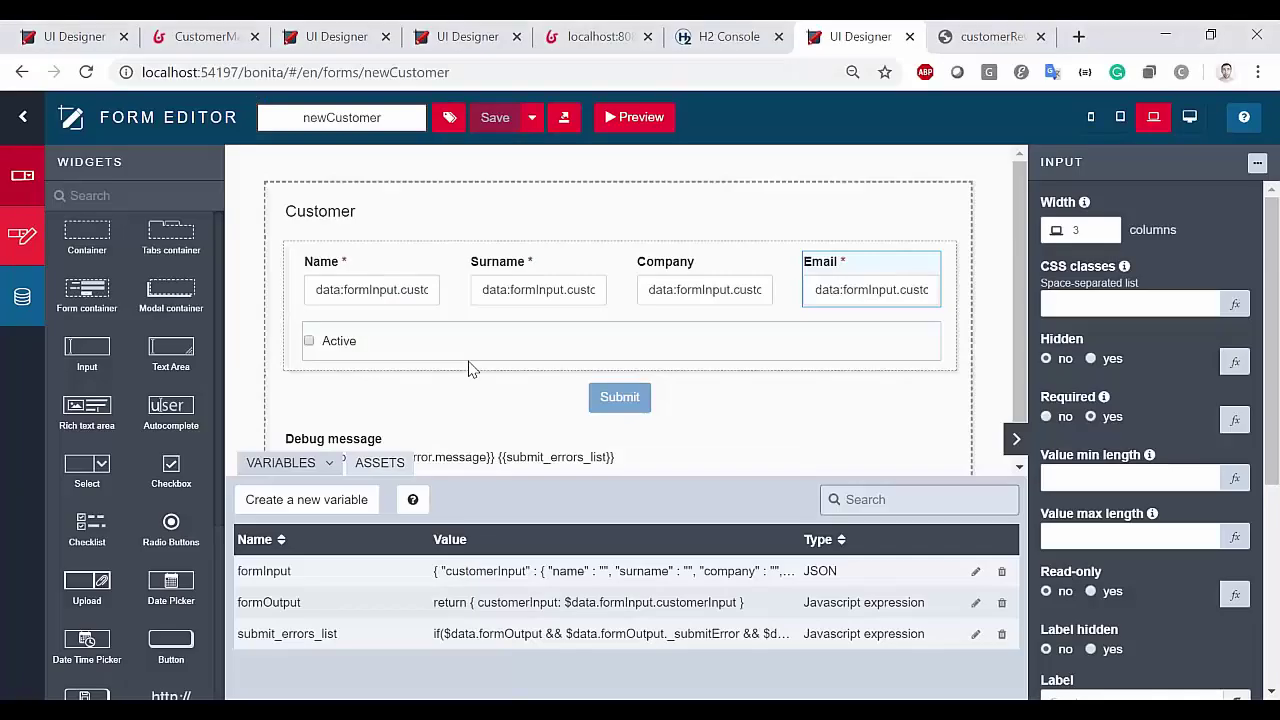
left_click(779, 249)
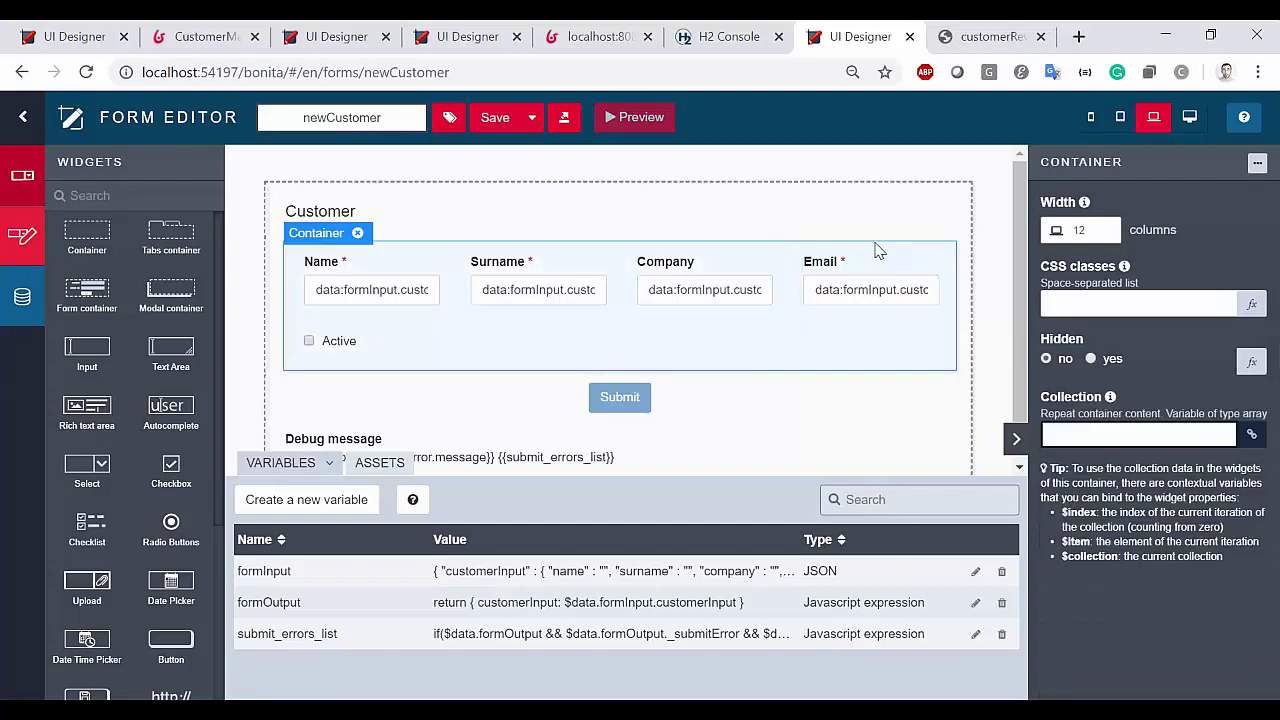
Save the container of customer fields as a fragment named customerInfo
left_click(1257, 162)
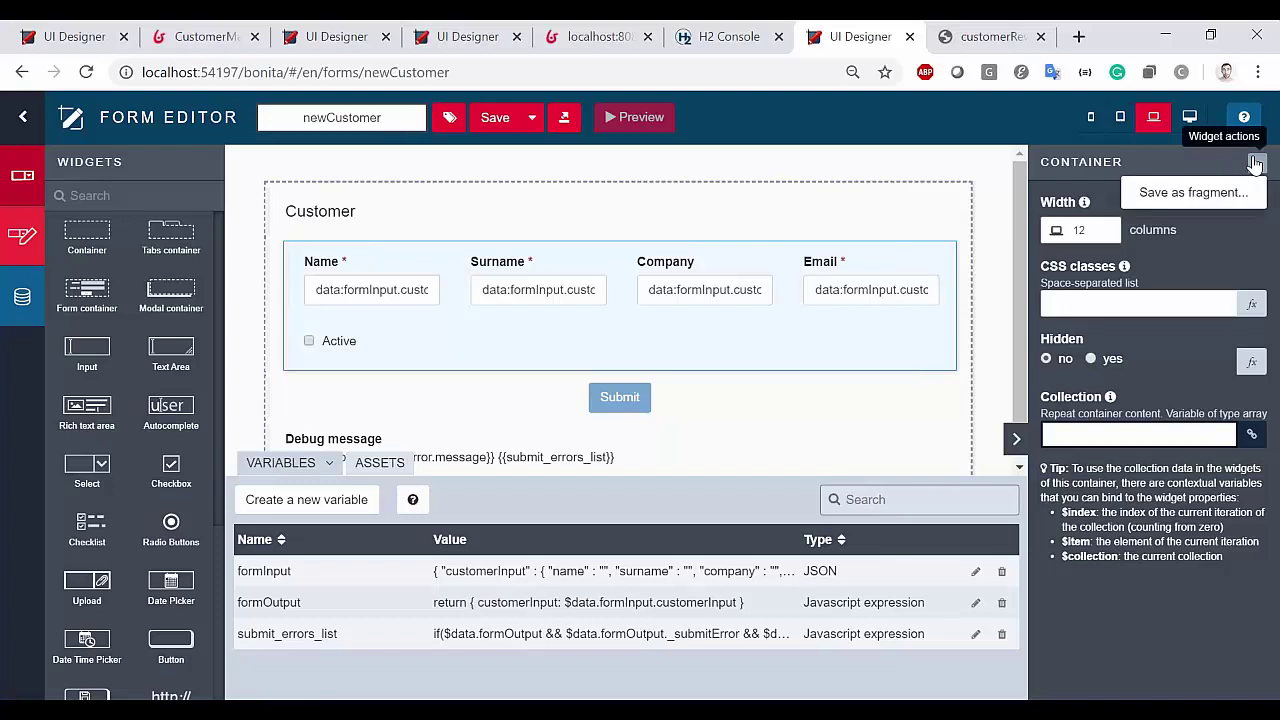
left_click(1205, 198)
left_click(514, 224)
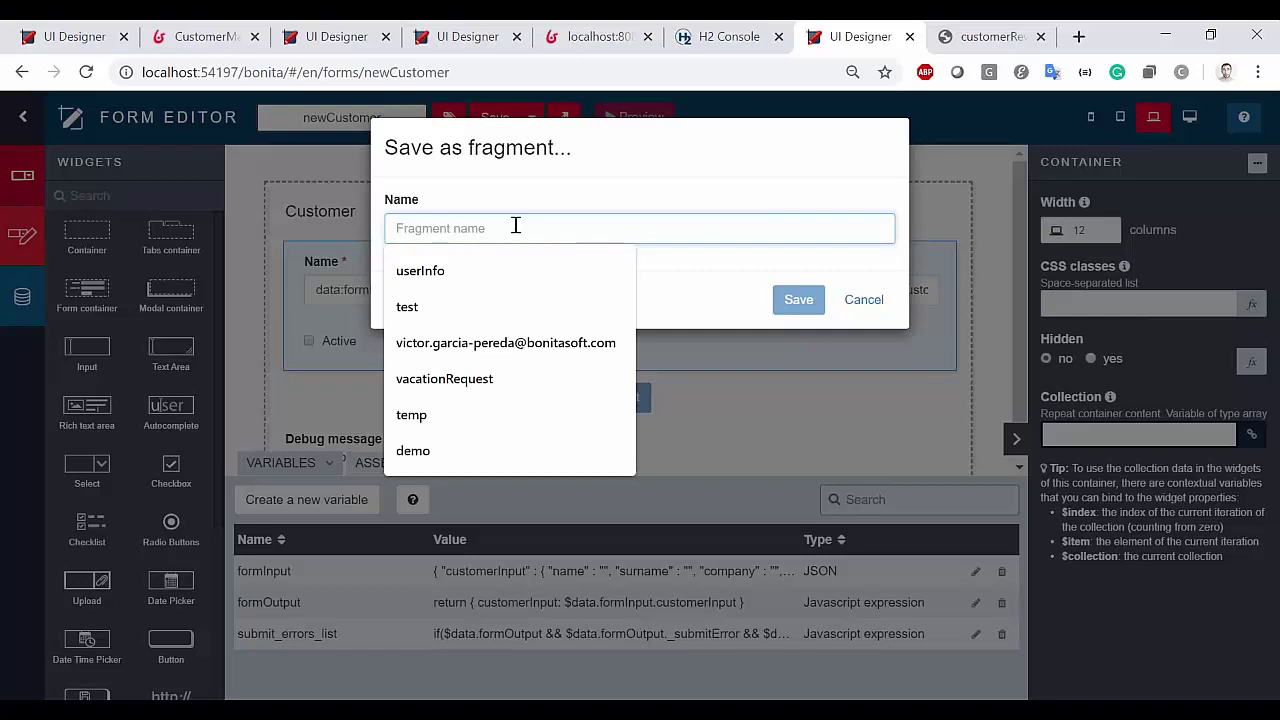
type("customer")
left_click(435, 270)
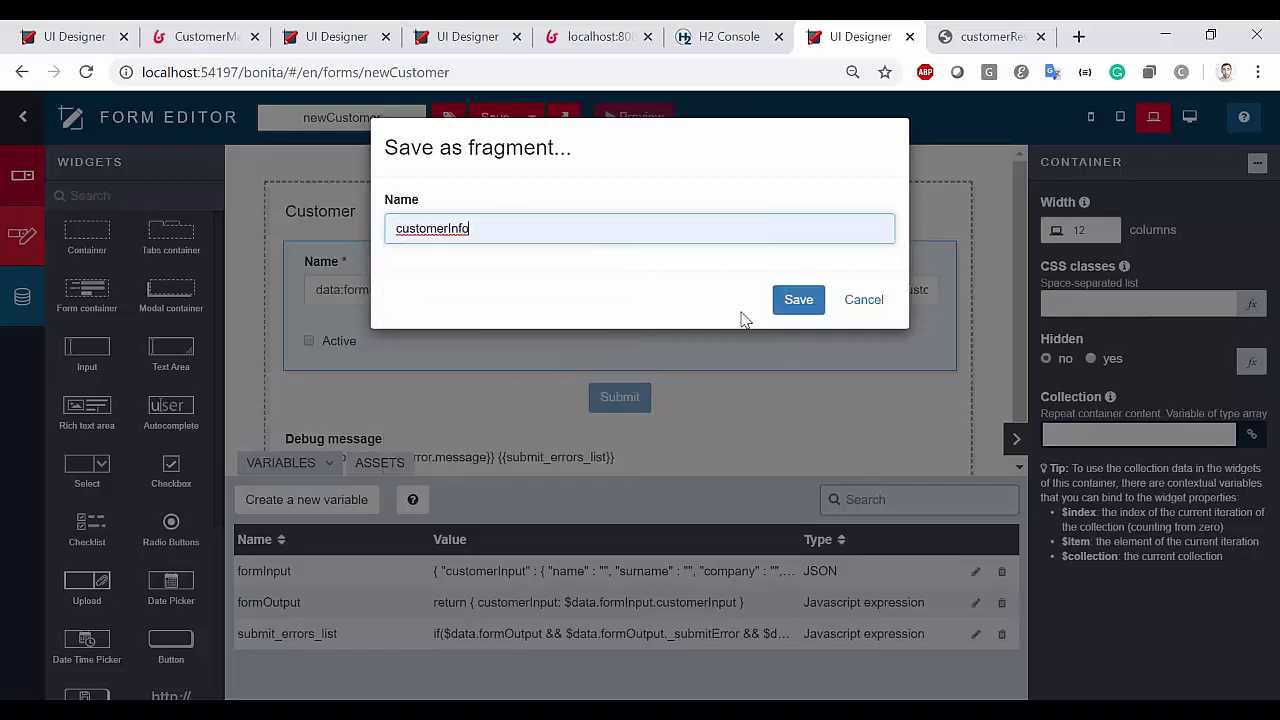
left_click(798, 300)
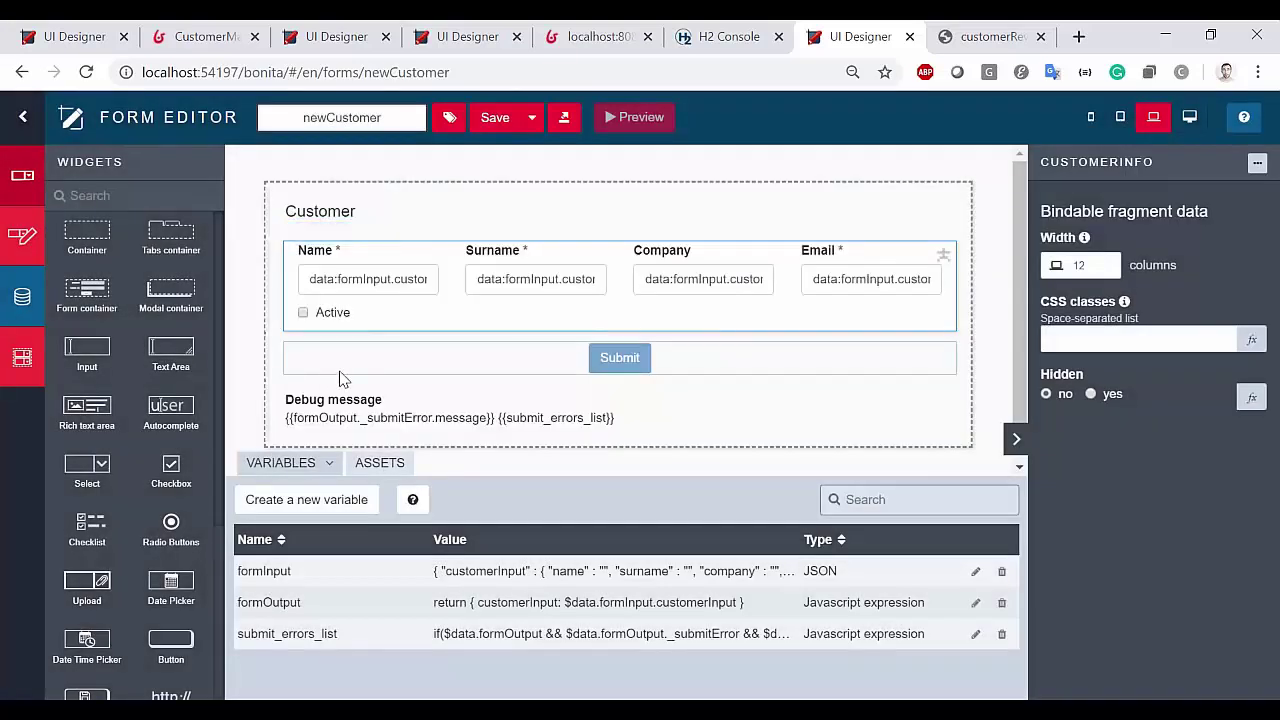
Select the customerInfo fragment in the form and open it in the Fragment Editor
left_click(28, 368)
left_click_drag(89, 240, 418, 168)
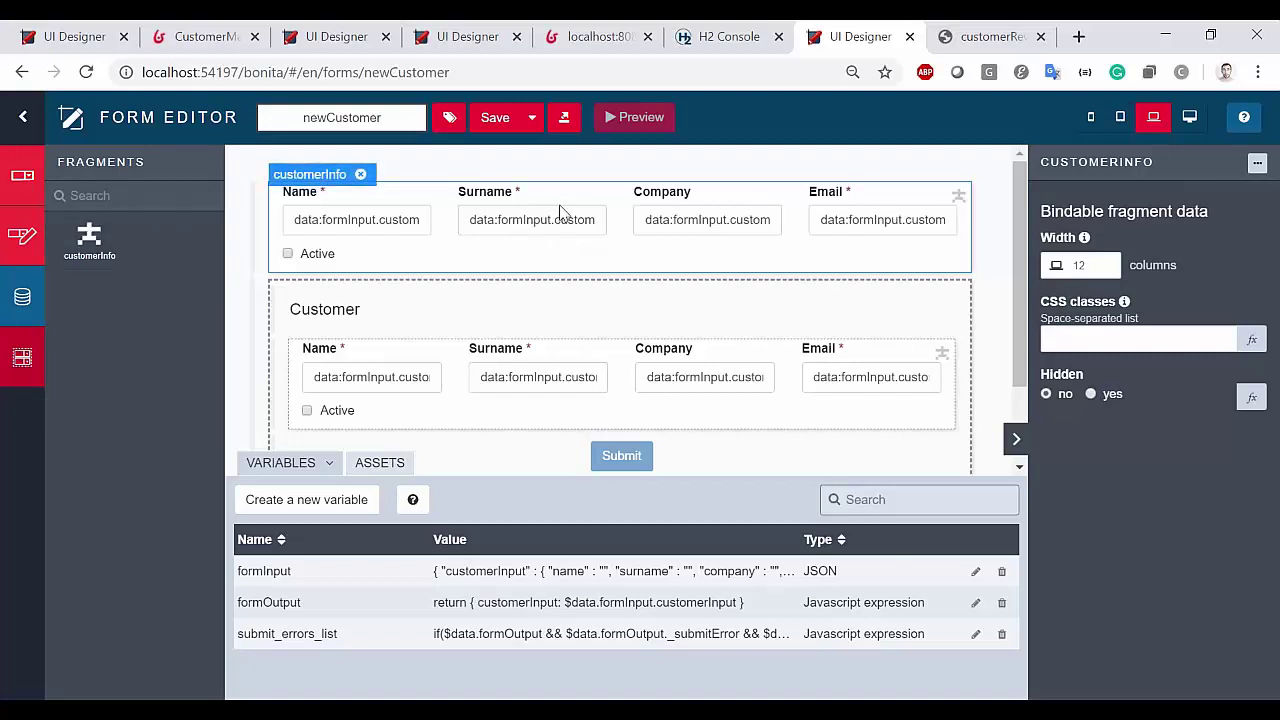
key("Delete")
left_click(665, 282)
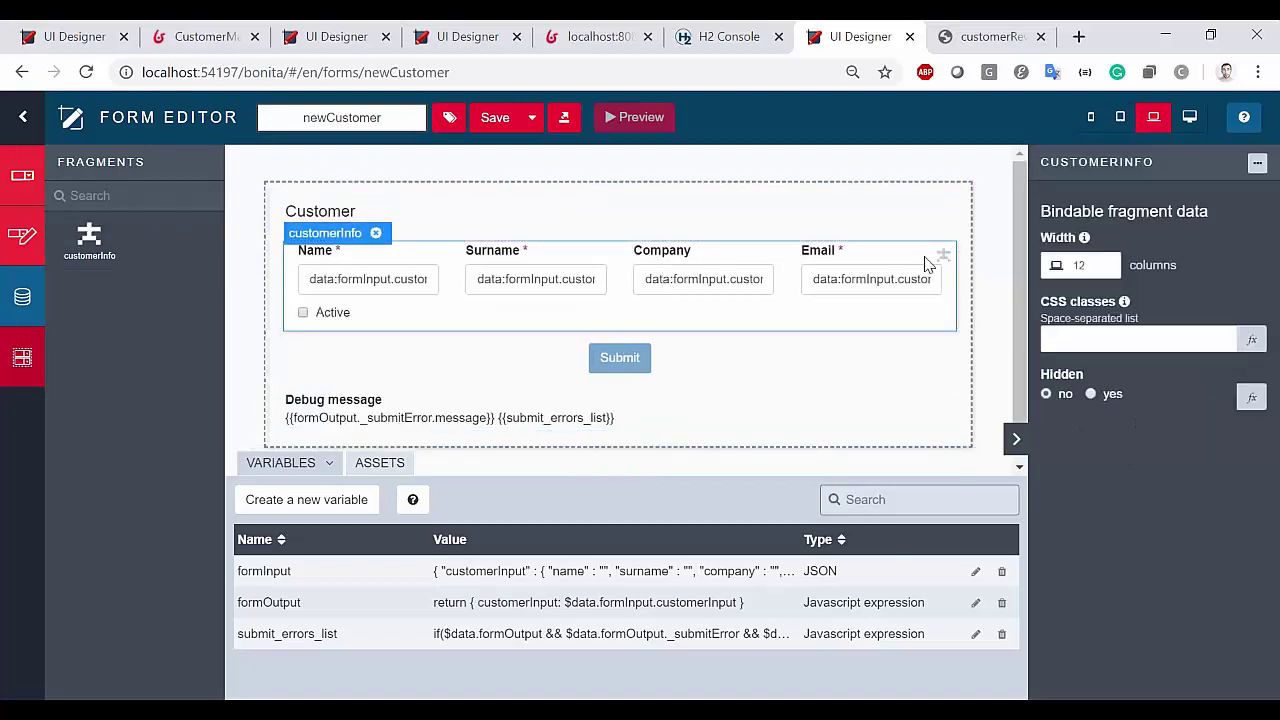
left_click(1257, 163)
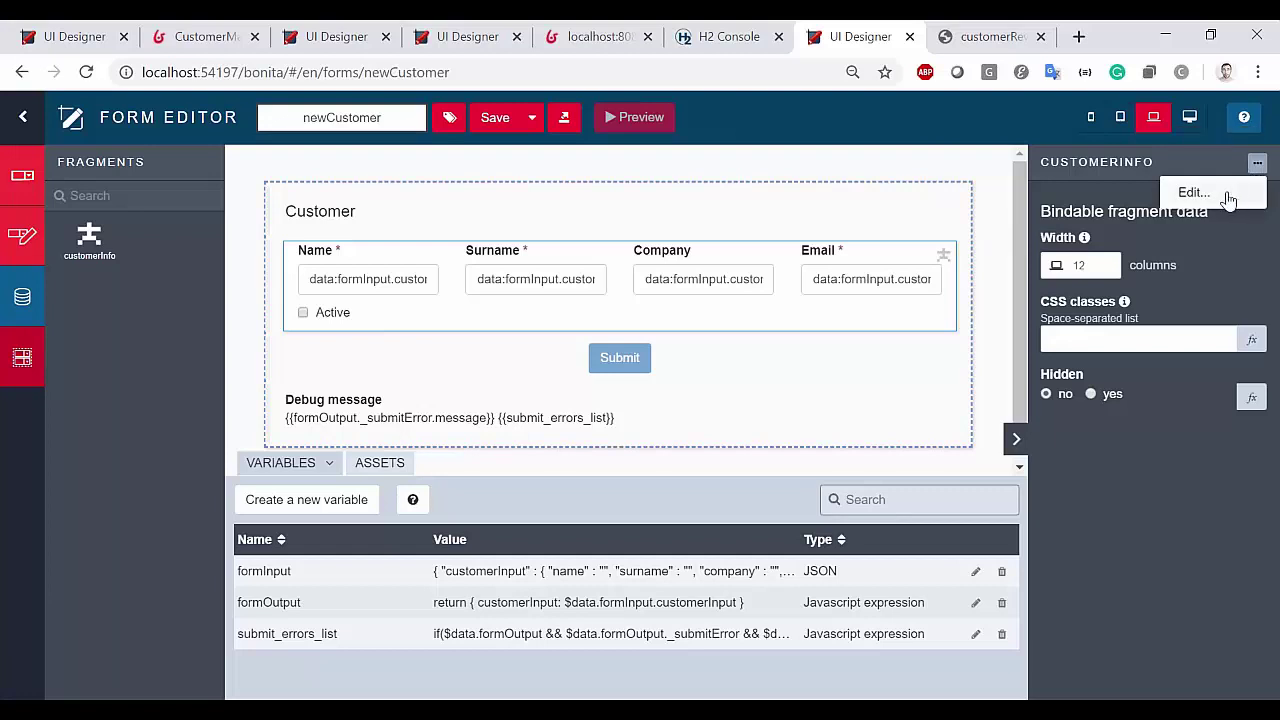
left_click(1226, 196)
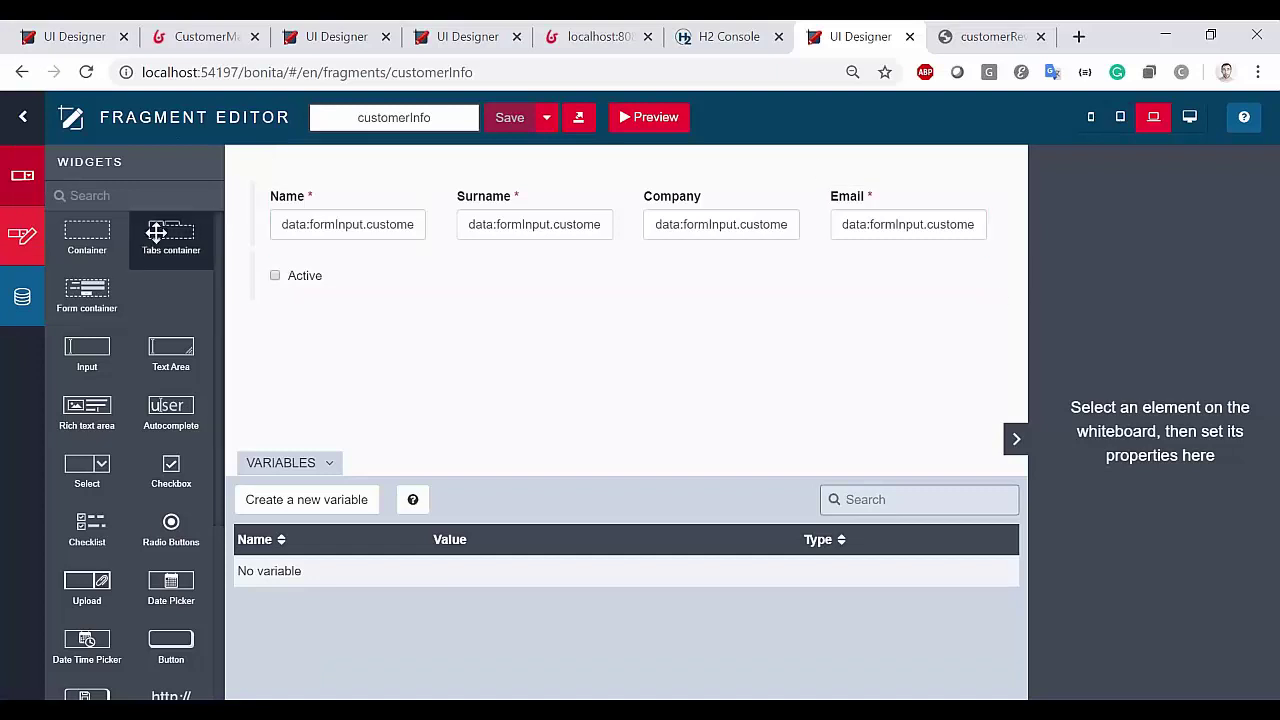
Create a variable named dataExt with Expose set to Yes
left_click(331, 500)
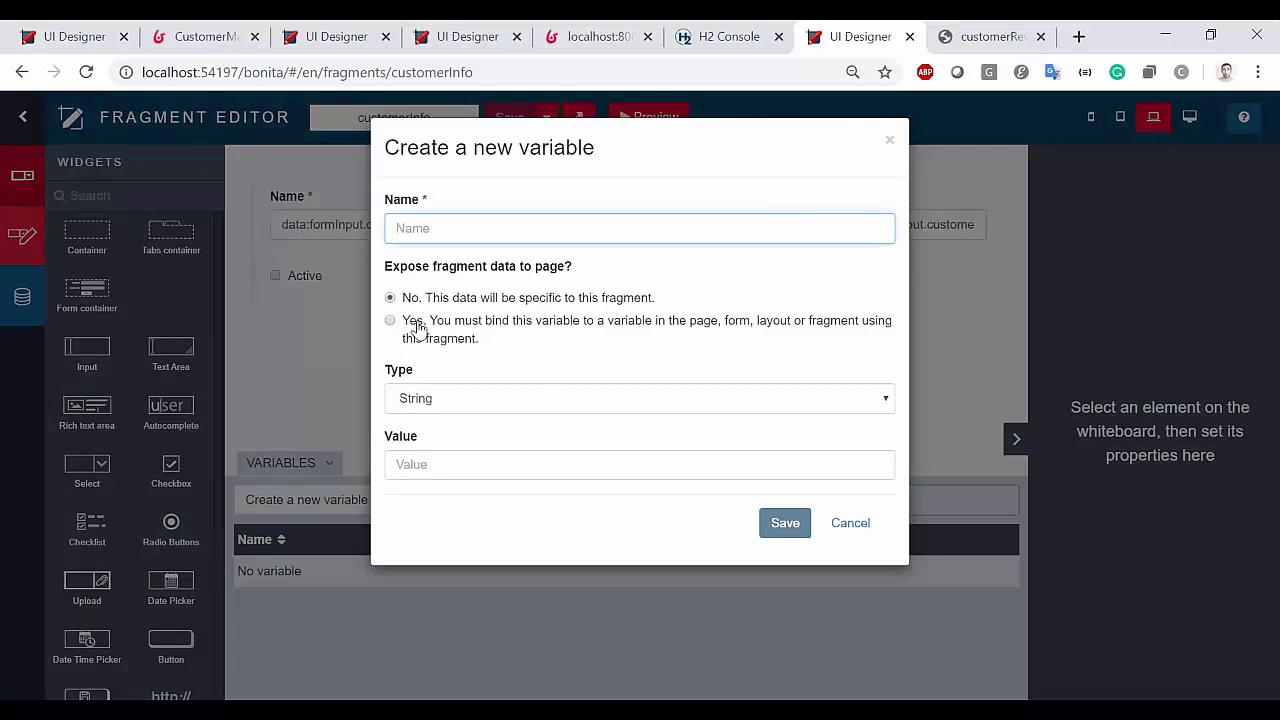
left_click(416, 326)
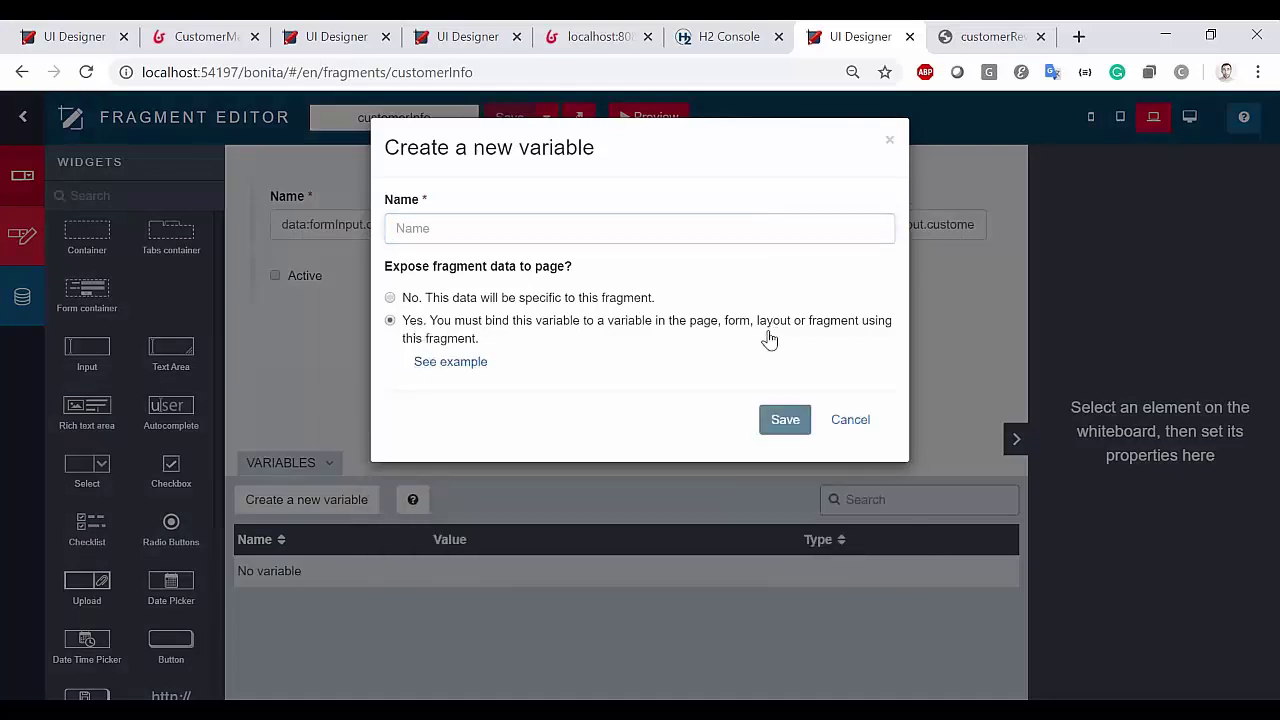
left_click(523, 230)
type("dataEx")
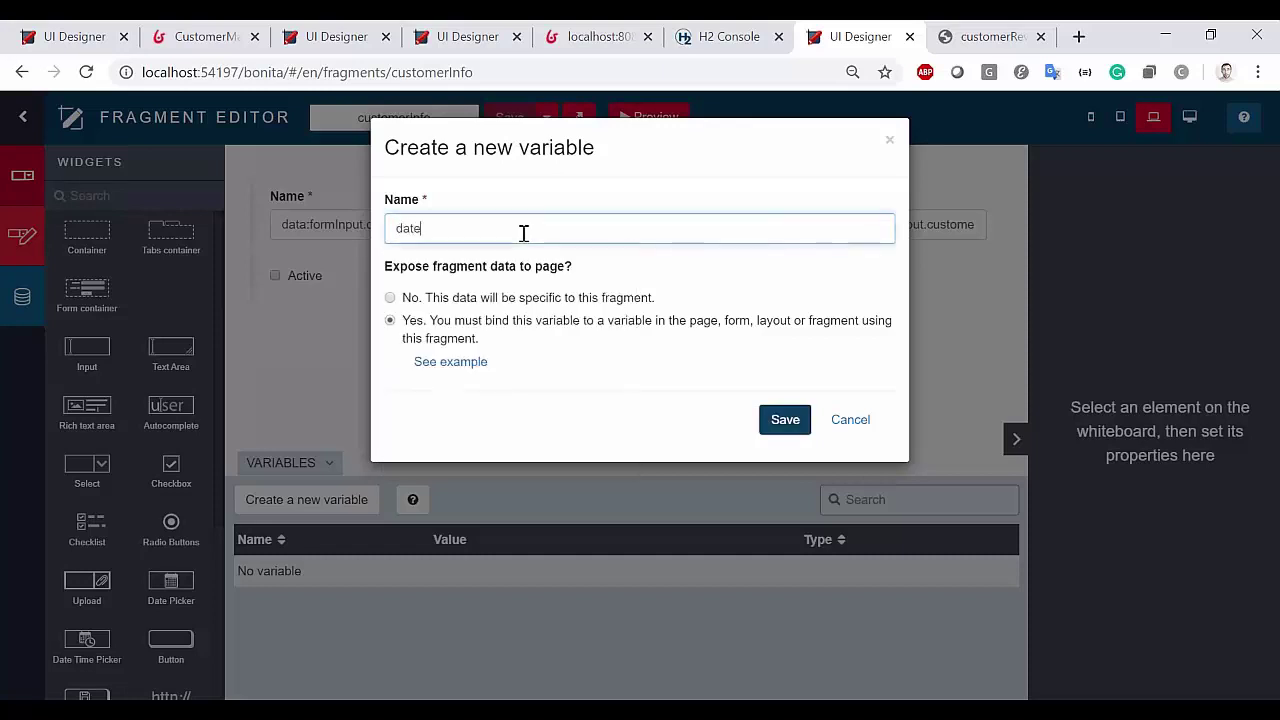
type("t")
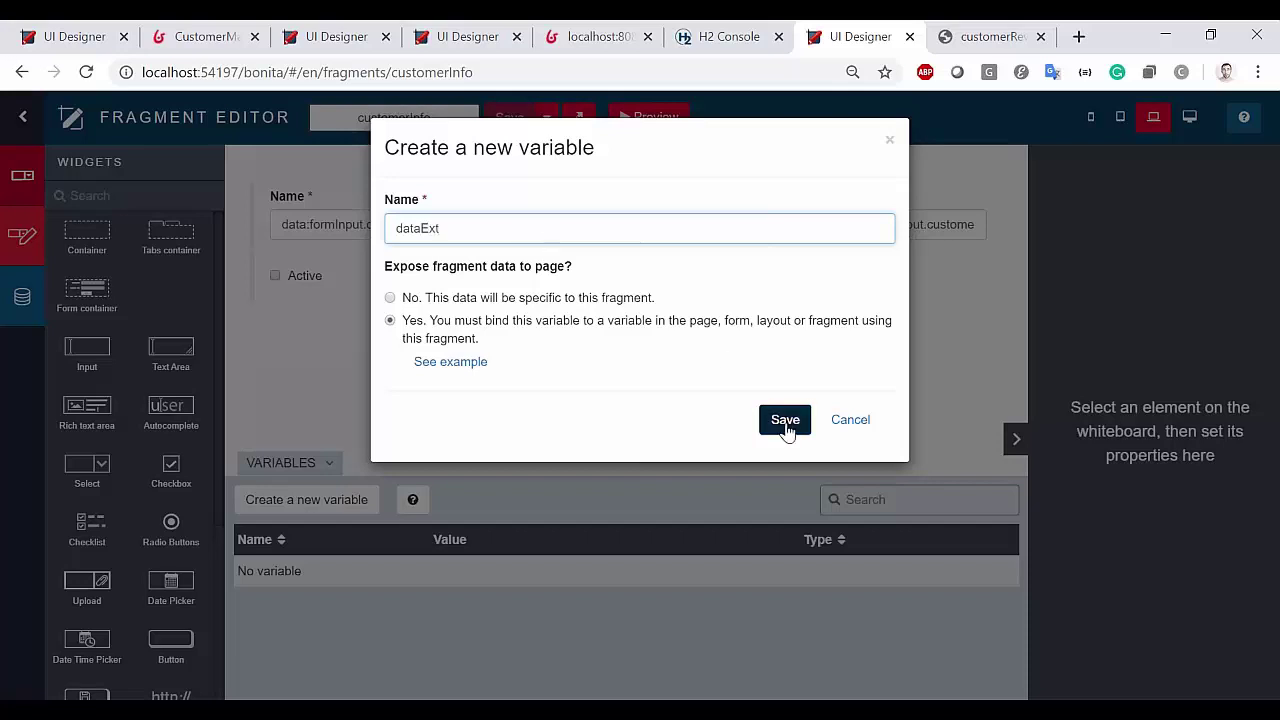
left_click(785, 421)
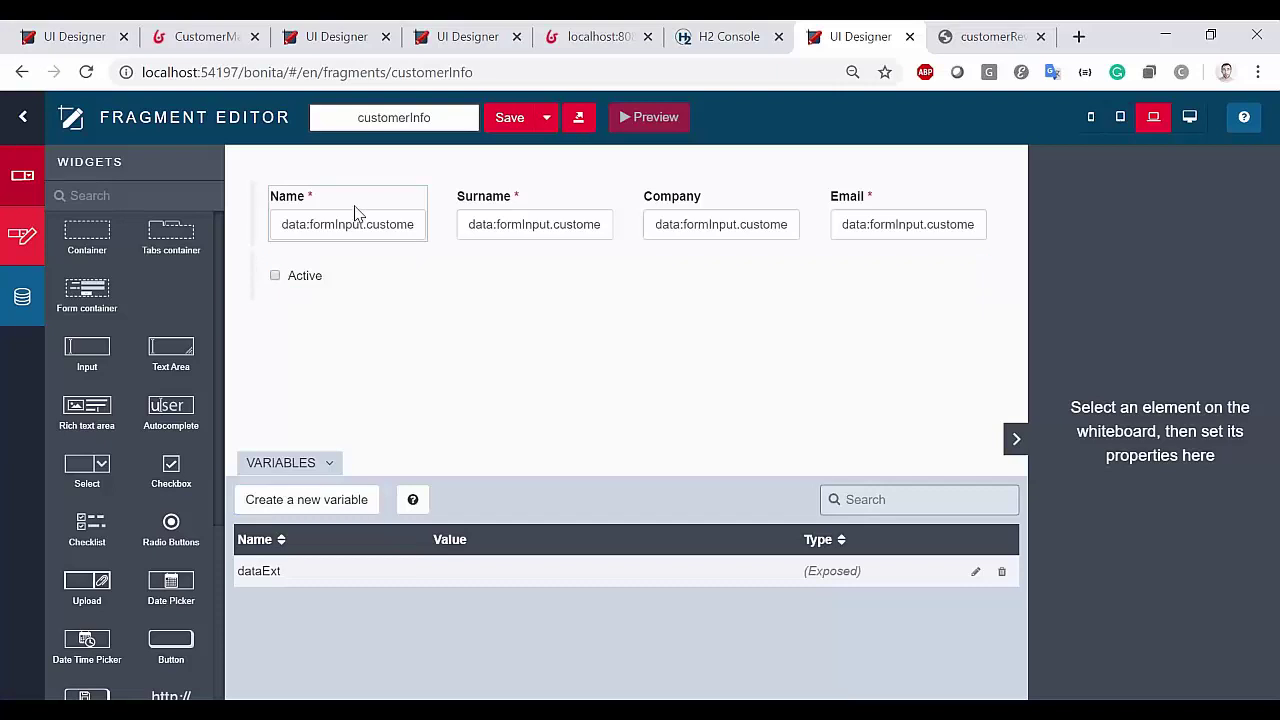
Change the Name input's value binding from formInput.customerInput to dataExt
left_click(357, 212)
scroll(1199, 549, "down", 4)
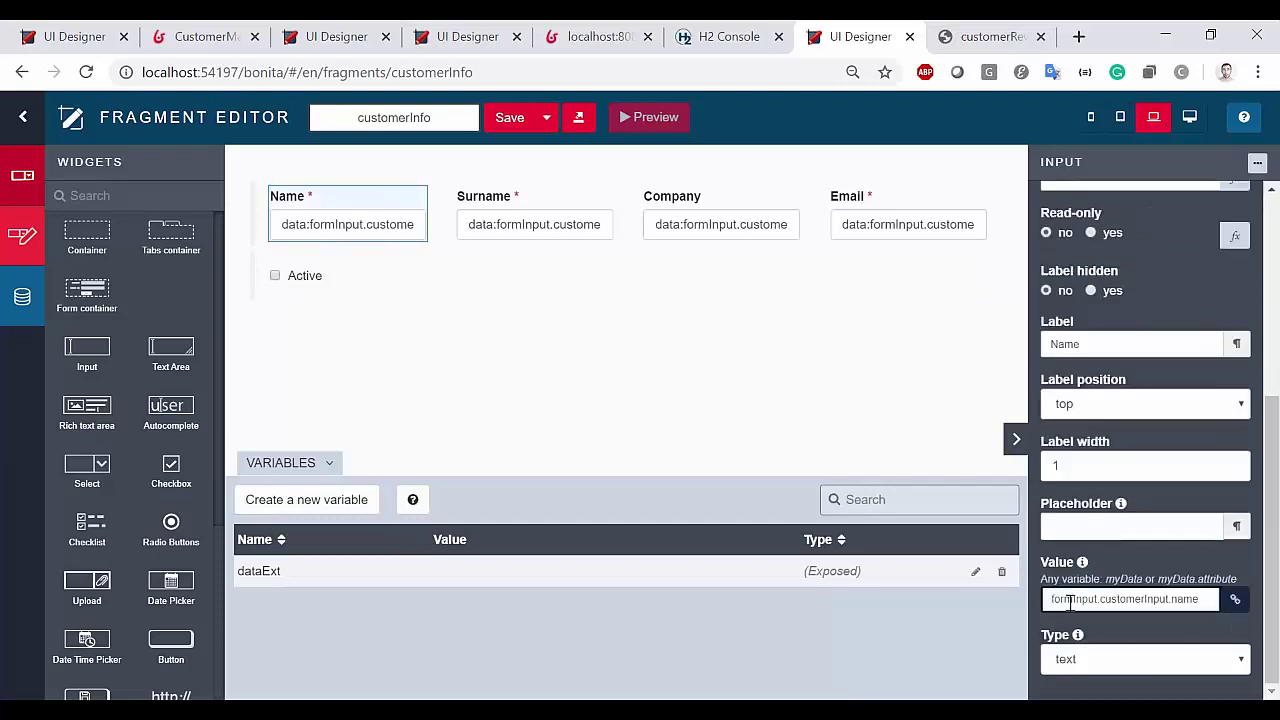
left_click_drag(1170, 598, 970, 603)
type("date")
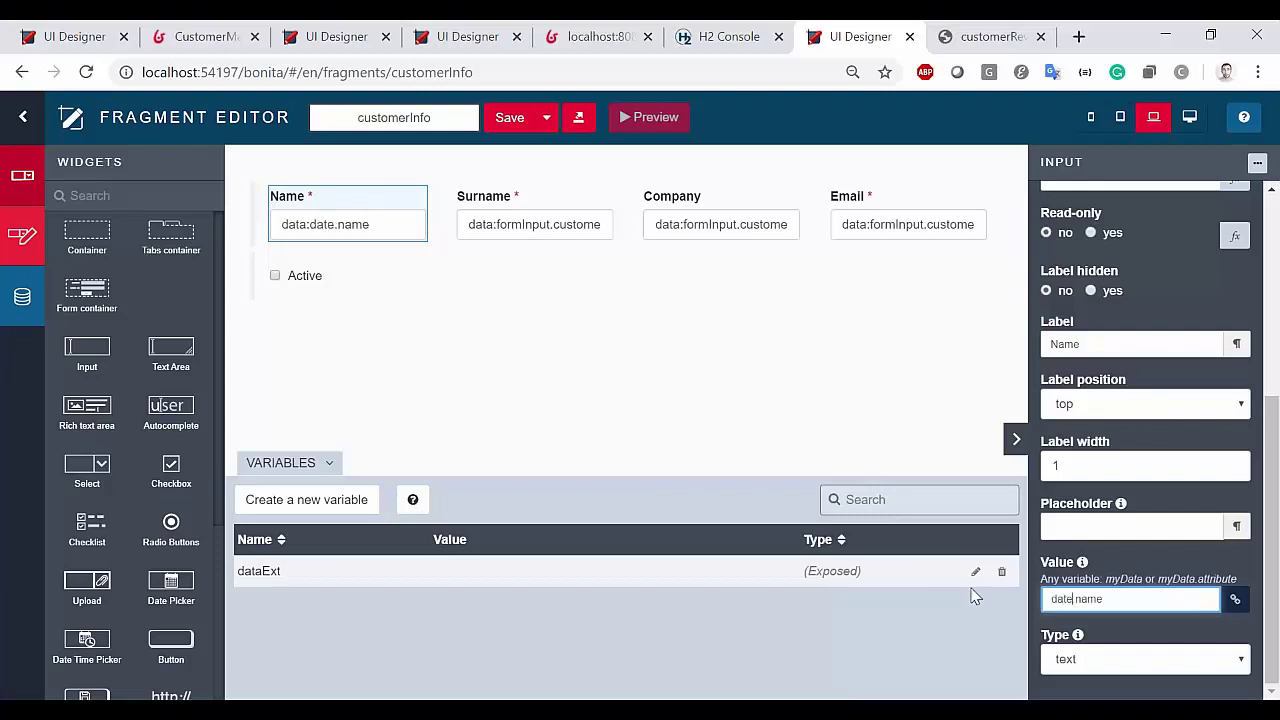
key("BackSpace")
type("aExt")
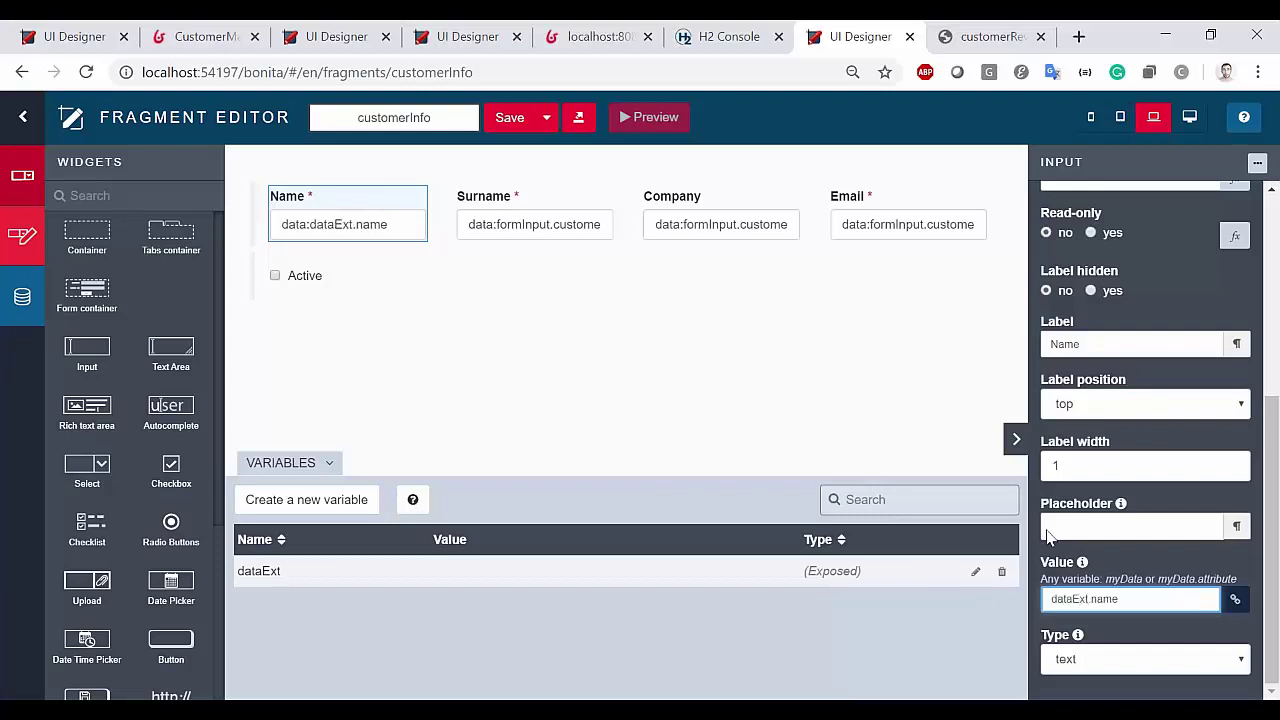
double_click(265, 571)
key("ctrl+c")
Rebind Surname, Company, Email and the Active checkbox values to dataExt likewise
left_click(509, 229)
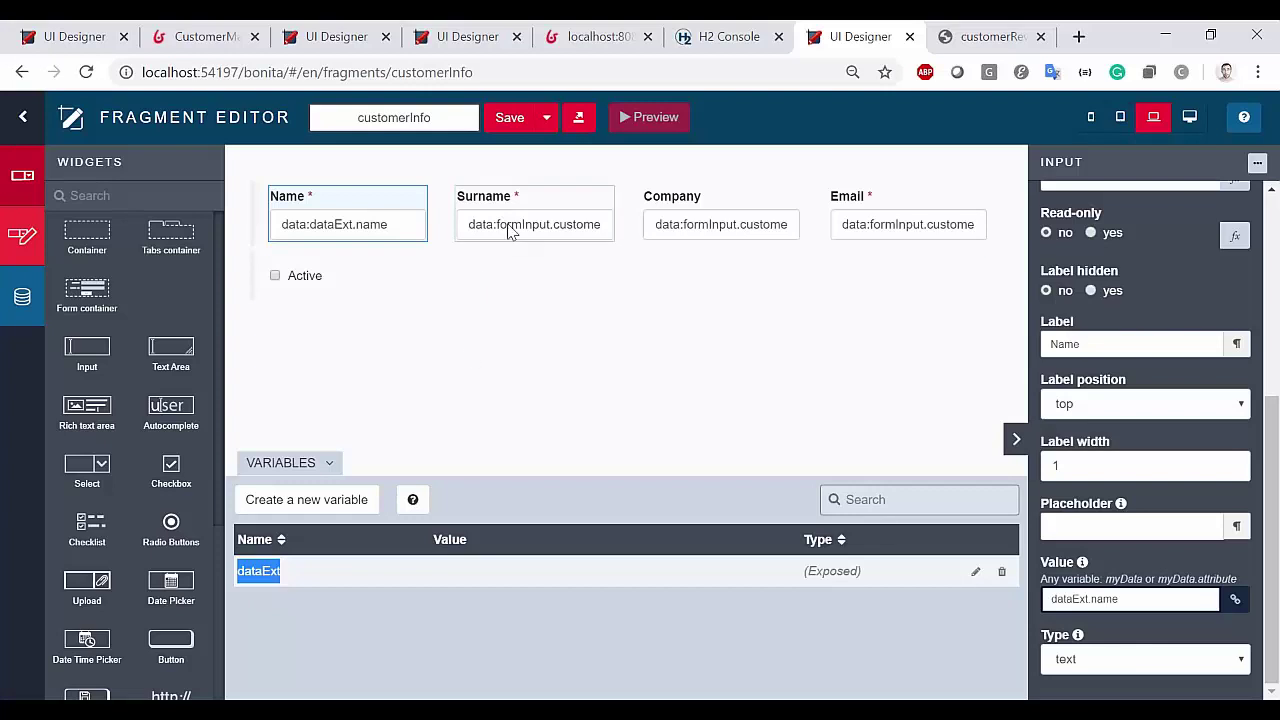
left_click_drag(1168, 599, 1046, 599)
key("ctrl+v")
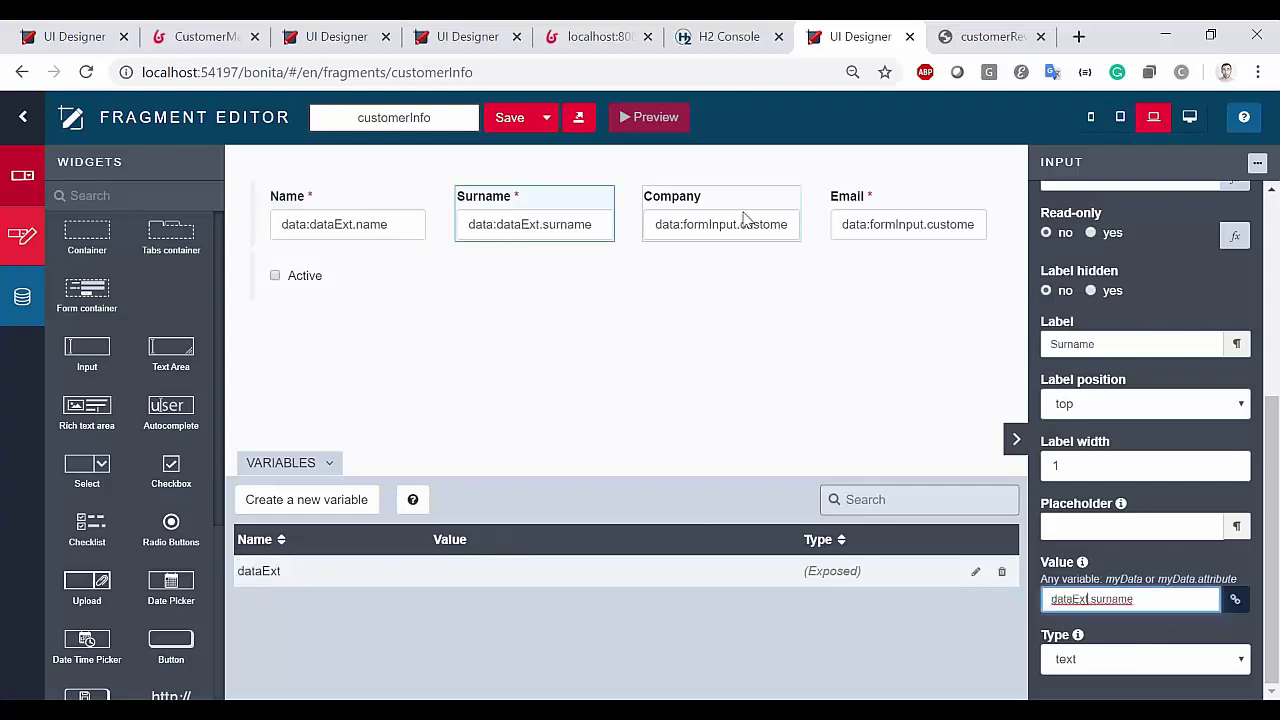
left_click(737, 206)
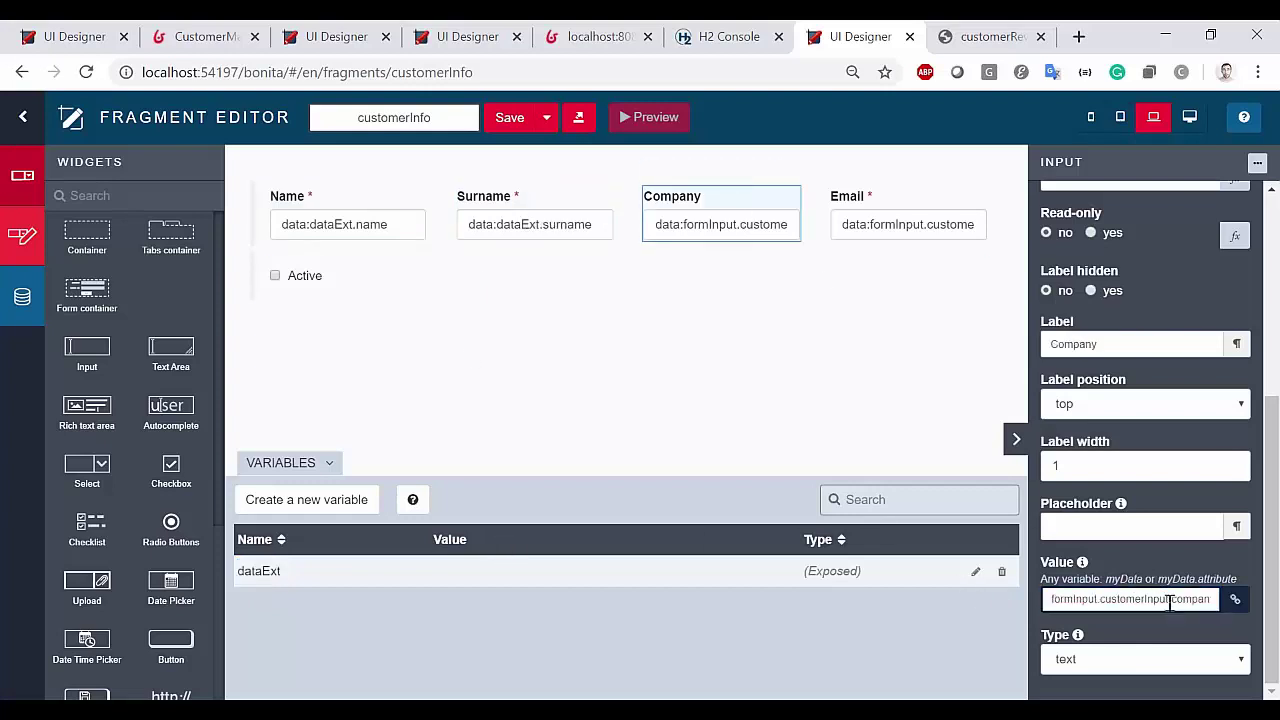
left_click_drag(1170, 599, 1046, 599)
key("ctrl+v")
left_click(897, 223)
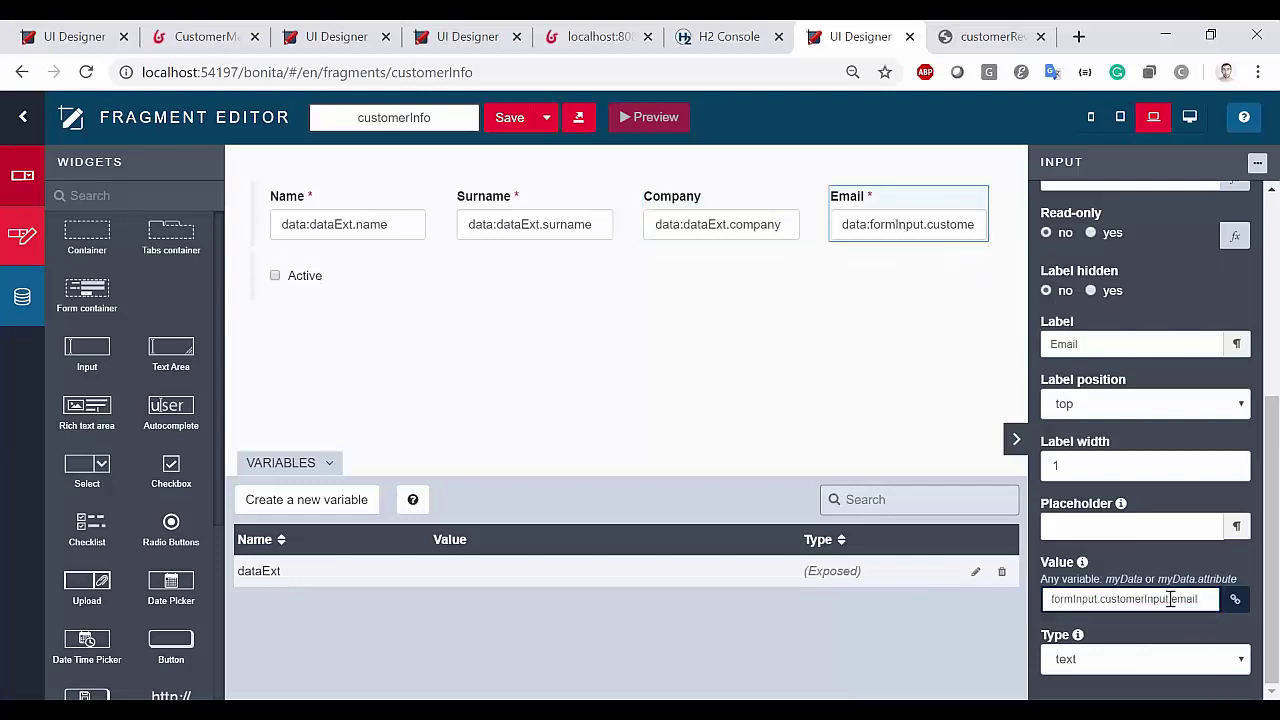
left_click_drag(1170, 599, 1046, 599)
key("ctrl+v")
left_click(318, 285)
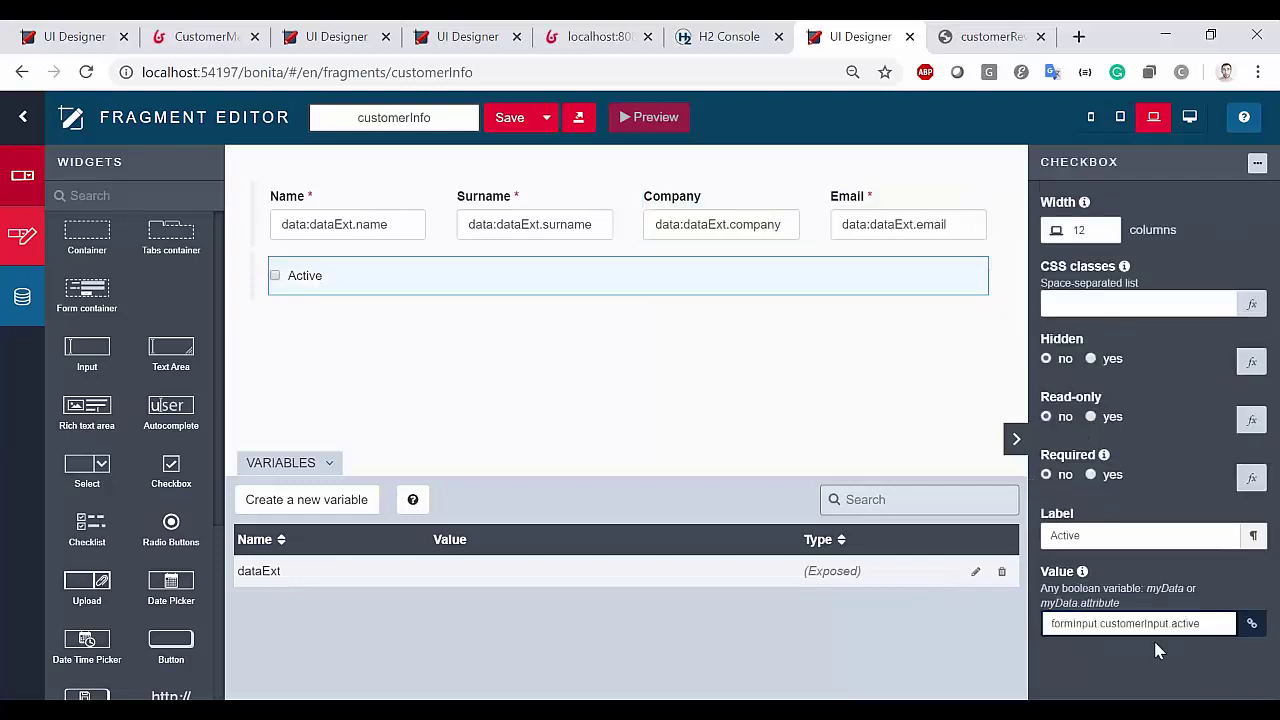
left_click_drag(1172, 624, 934, 634)
key("ctrl+v")
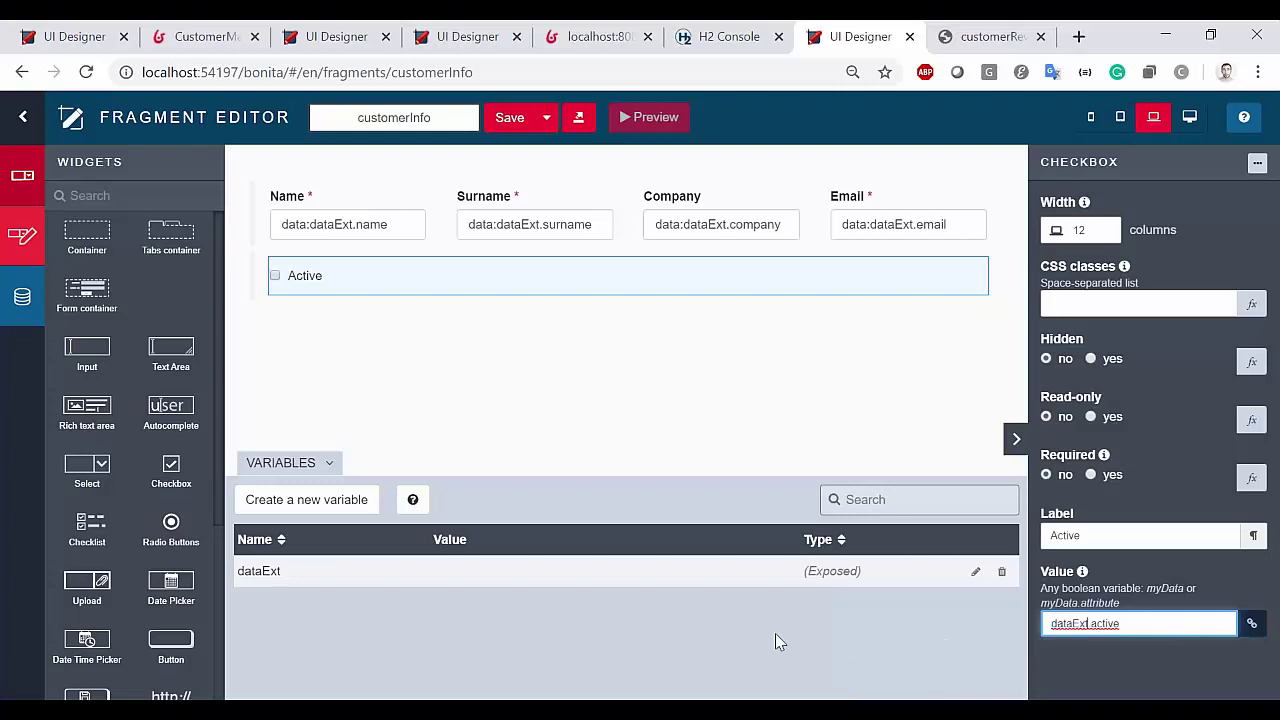
Create an exposed variable named readOnly
left_click(305, 506)
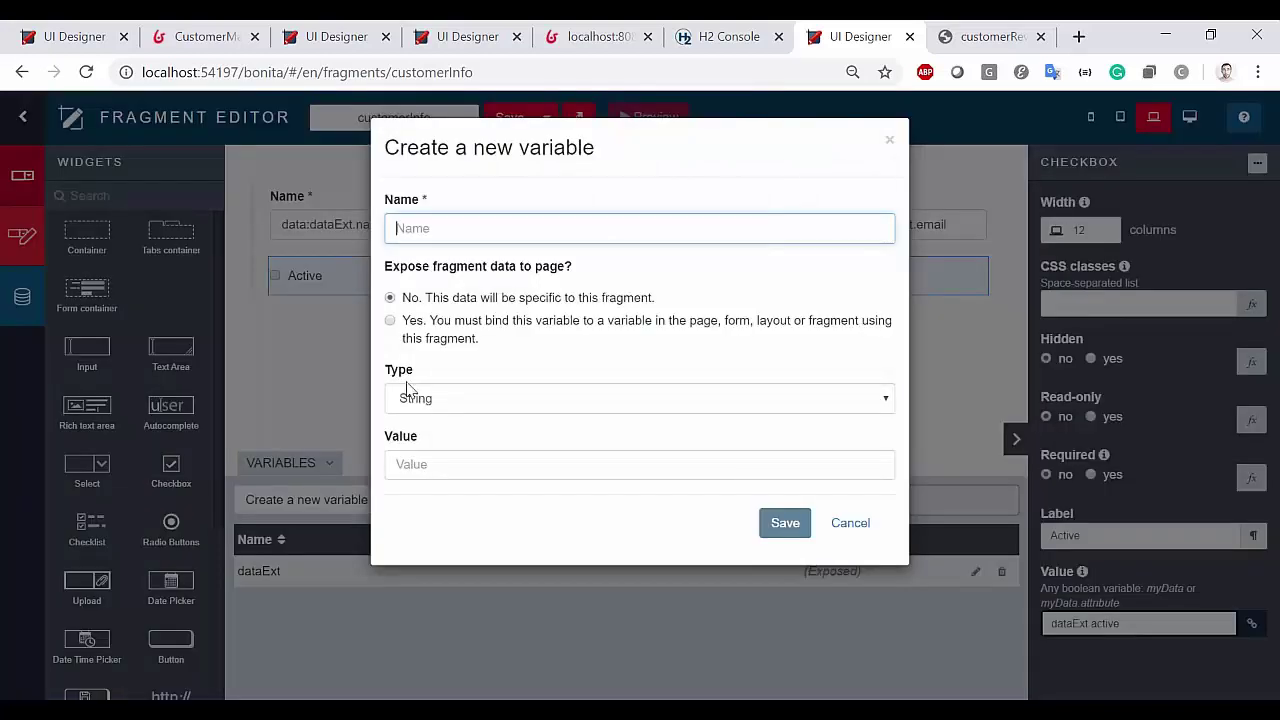
left_click(425, 322)
left_click(430, 228)
type("readOnly")
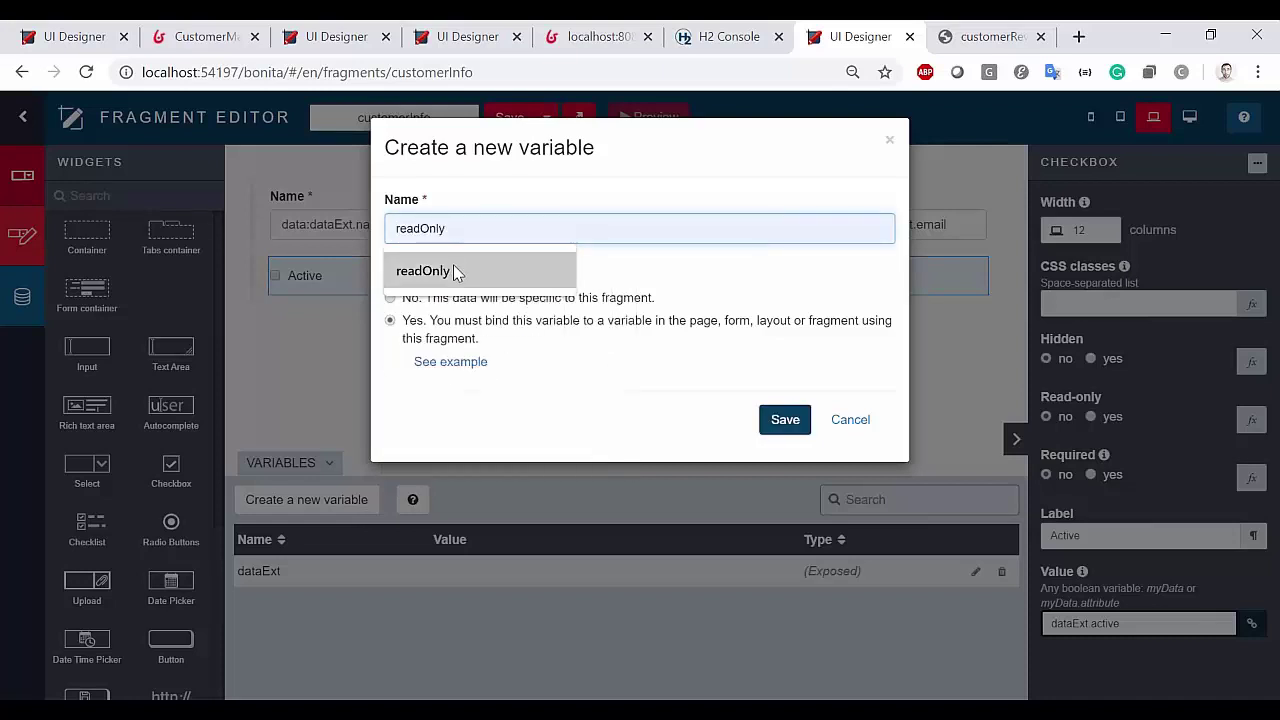
left_click(457, 272)
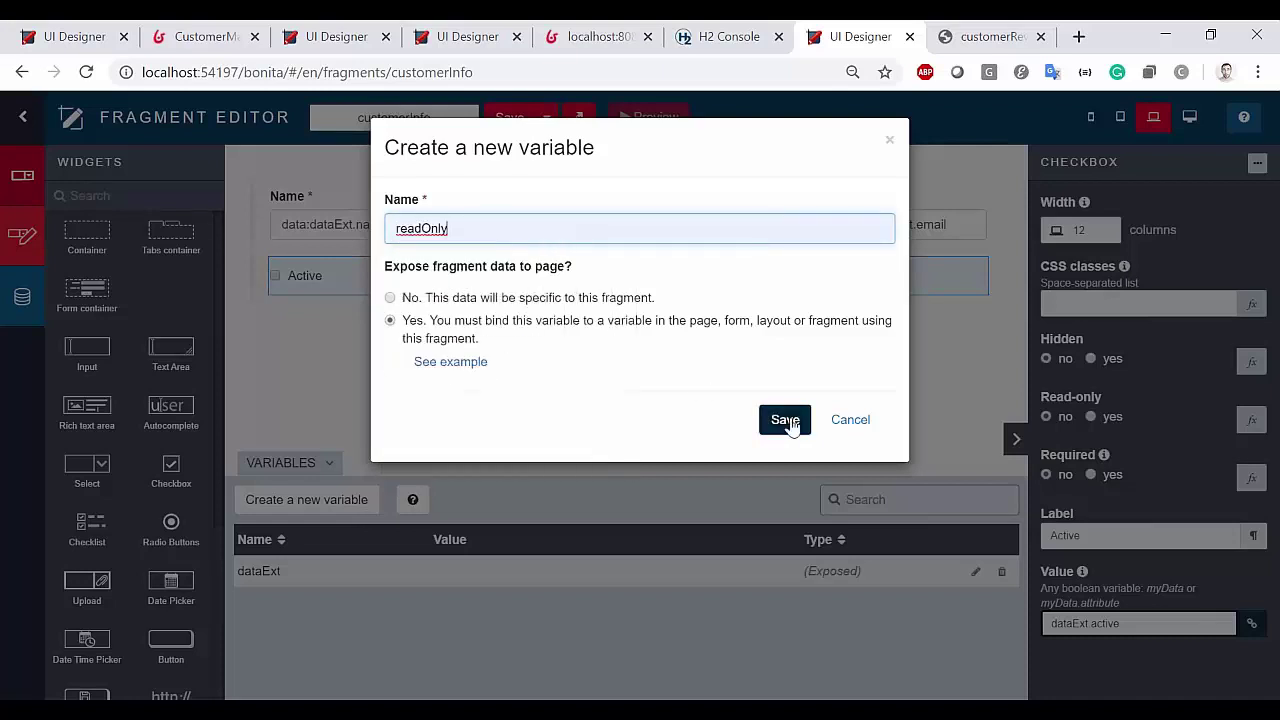
left_click(786, 420)
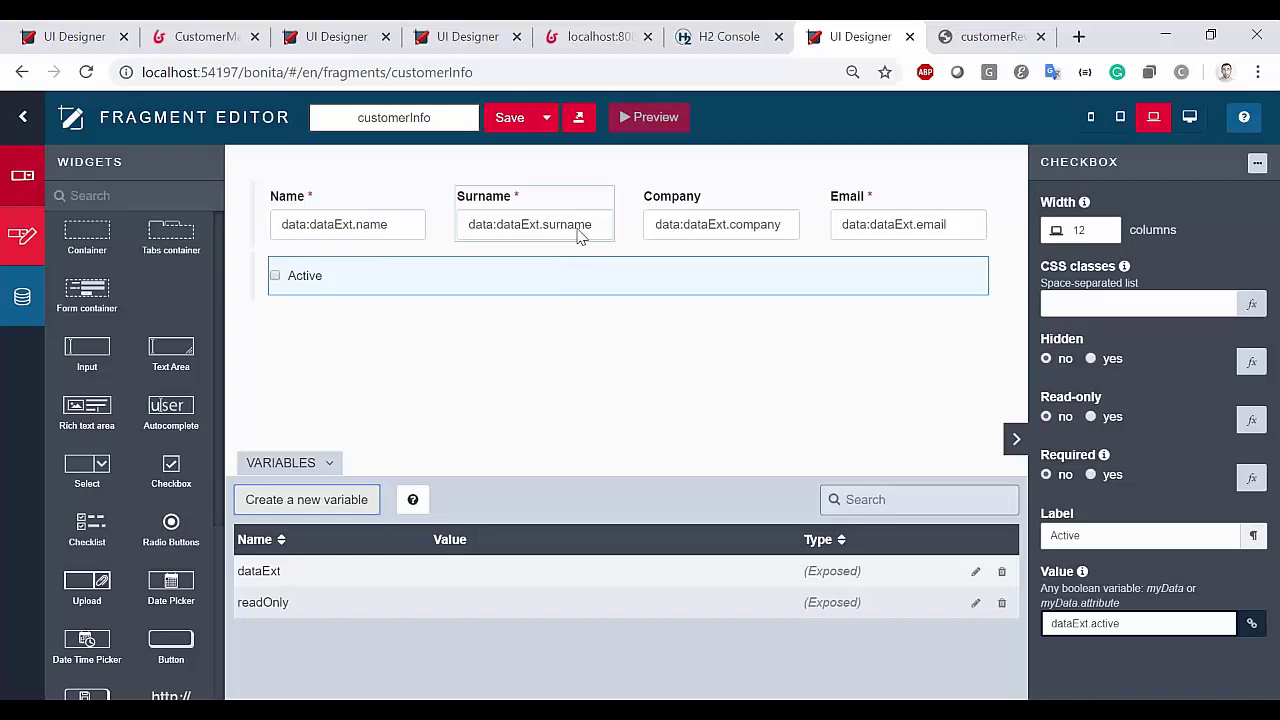
Bind the Read-only property of Name, Surname and Company to readOnly
left_click(340, 224)
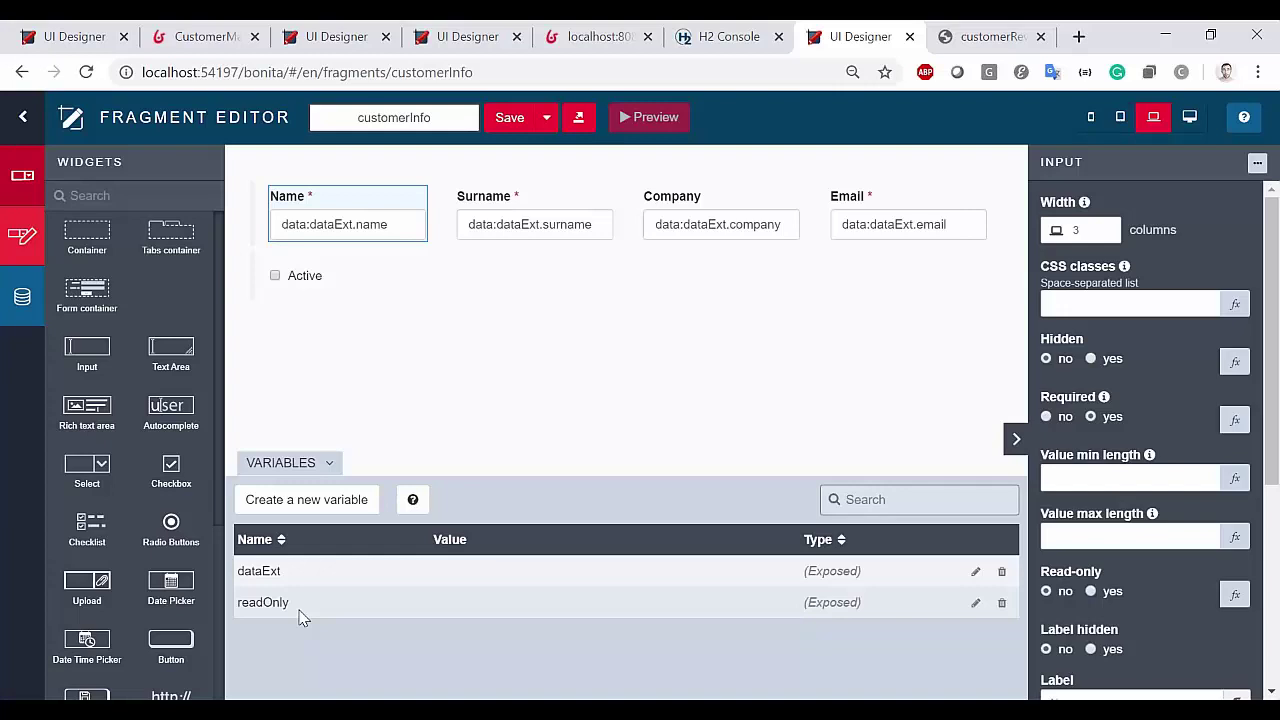
left_click(1235, 594)
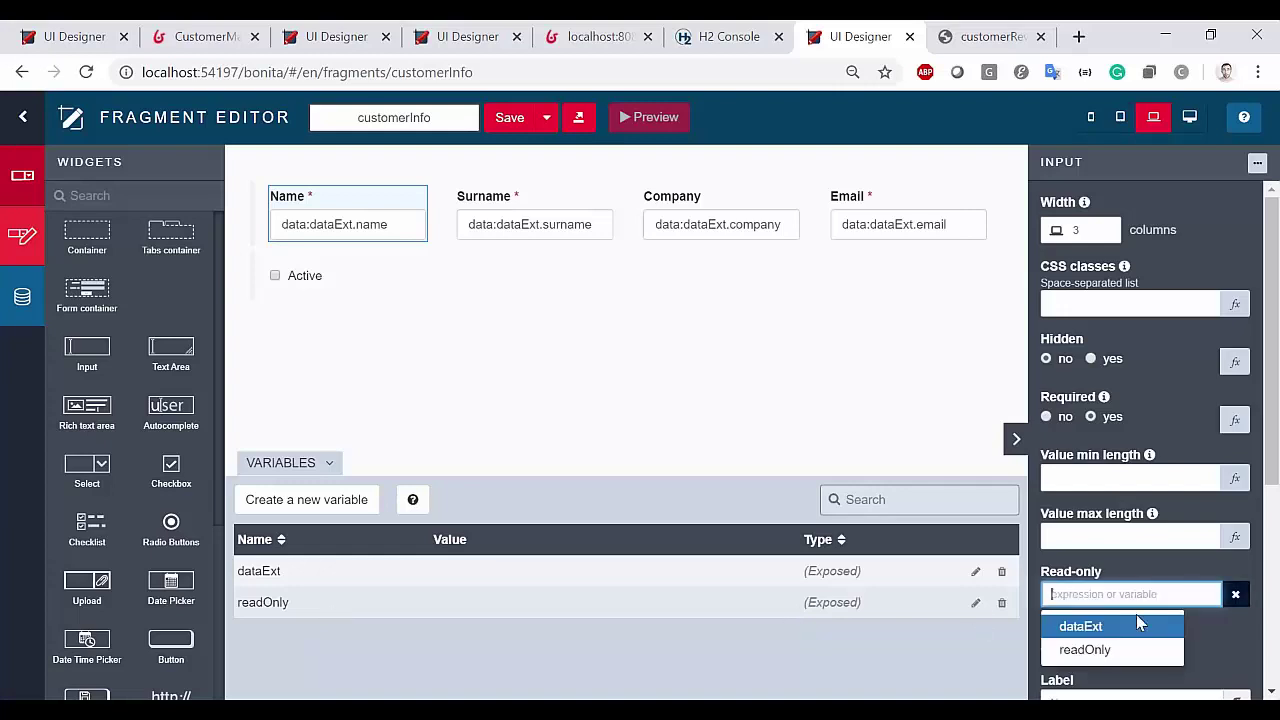
left_click(1120, 650)
left_click(534, 224)
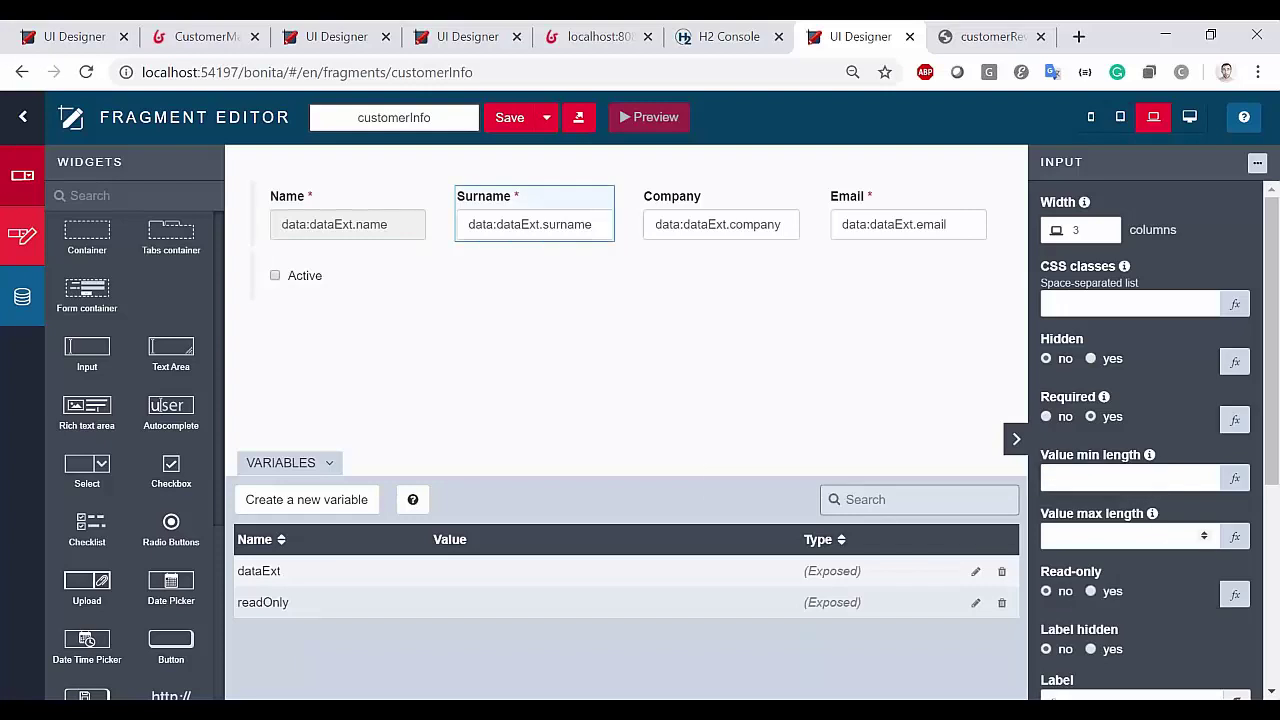
left_click(1170, 594)
left_click(1120, 650)
left_click(757, 213)
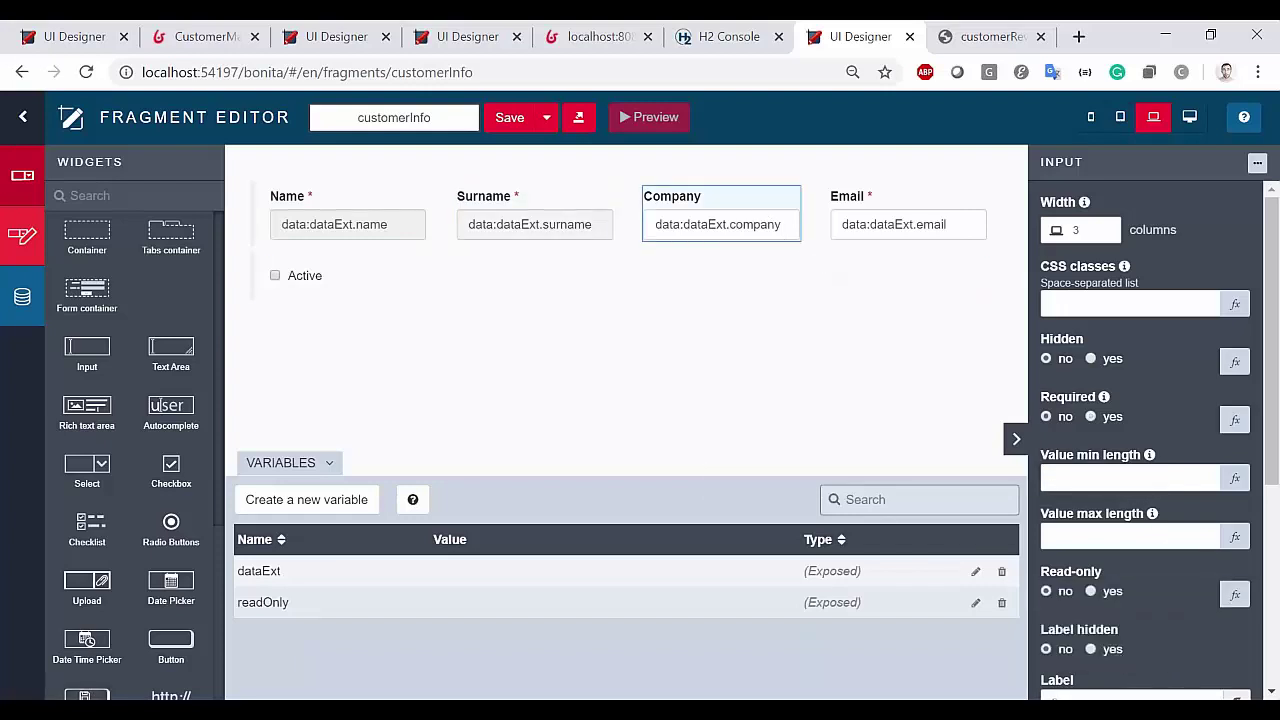
left_click(1235, 594)
left_click(1123, 651)
Bind Email's and the Active checkbox's Read-only to readOnly, then save the customerInfo fragment
left_click(894, 238)
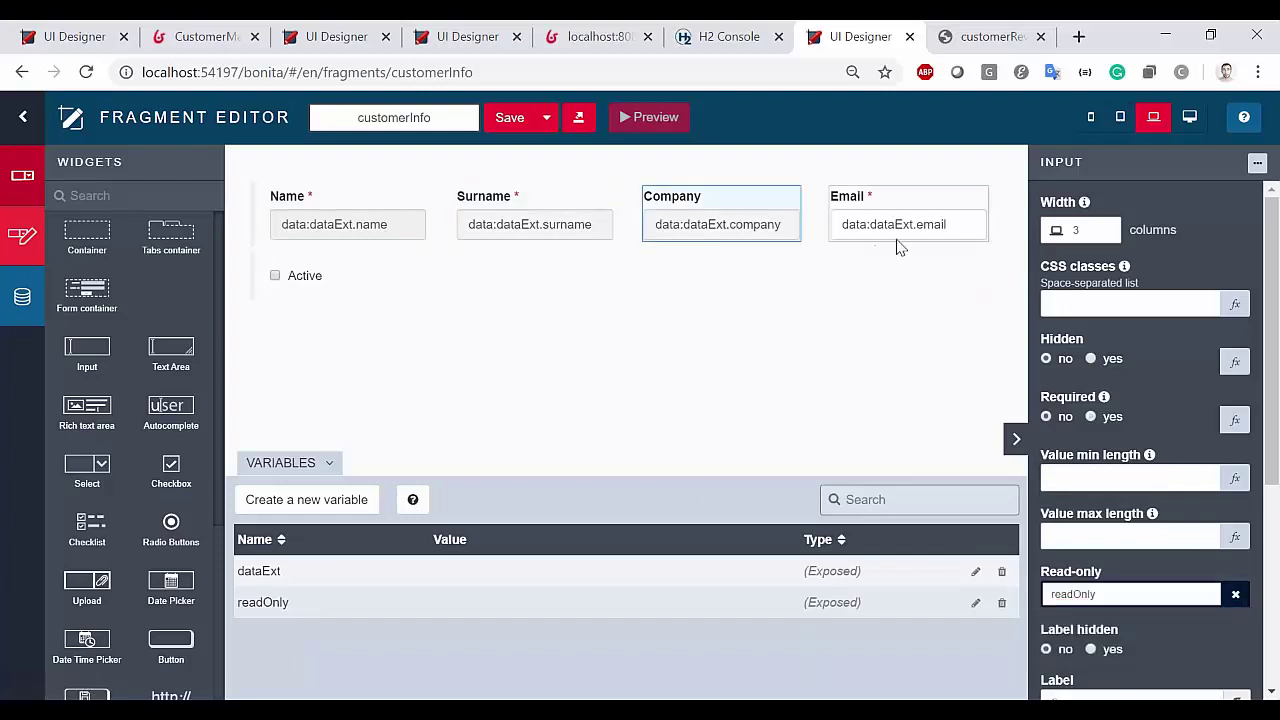
left_click(1235, 594)
left_click(1120, 650)
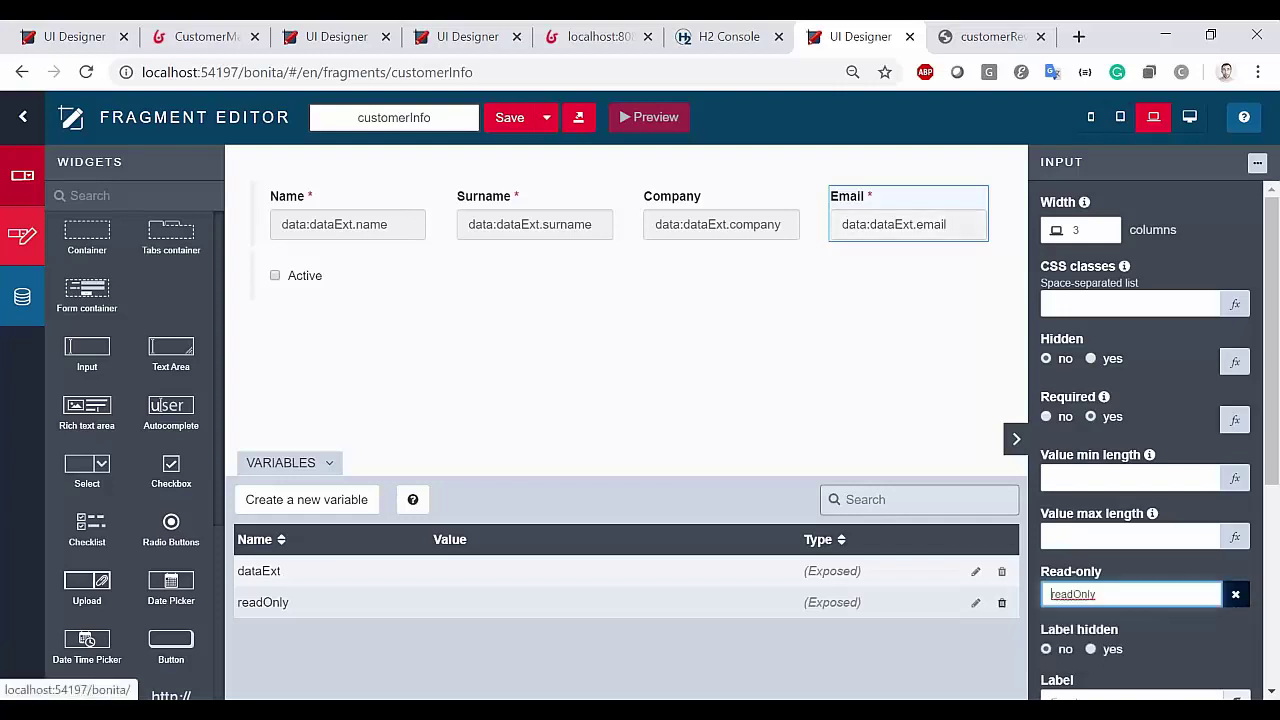
left_click(320, 280)
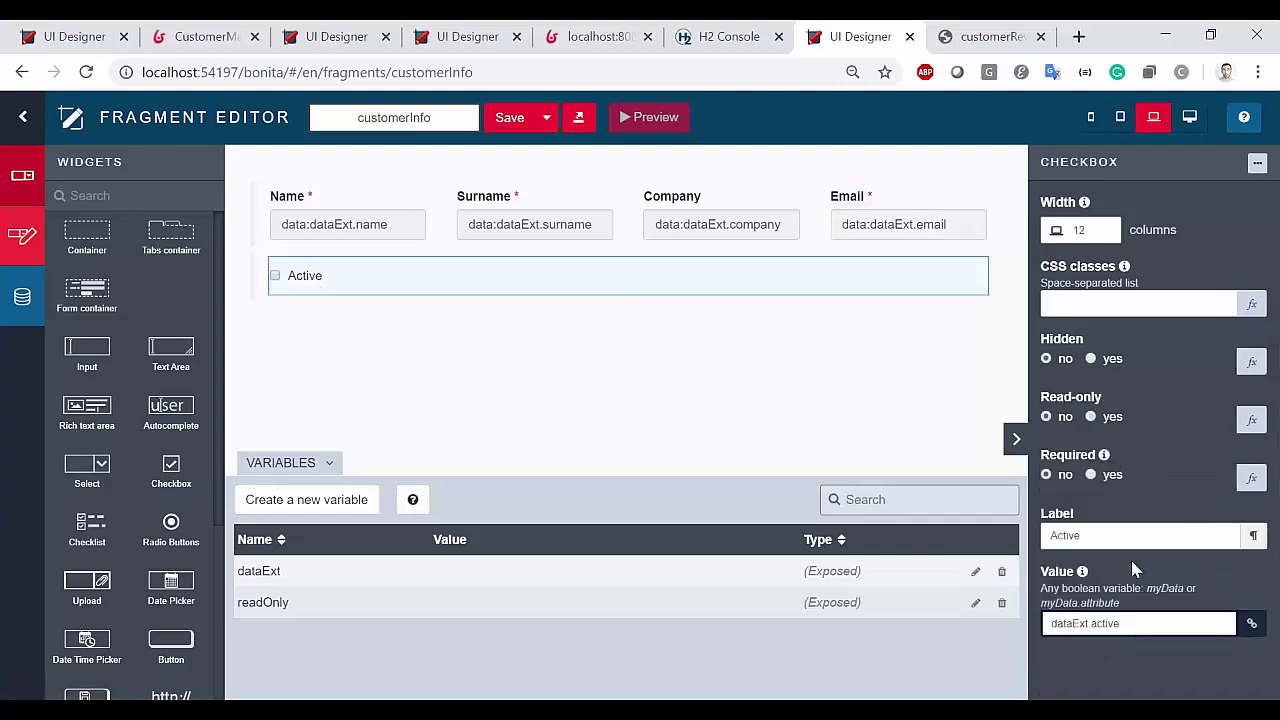
left_click(1251, 419)
left_click(1097, 477)
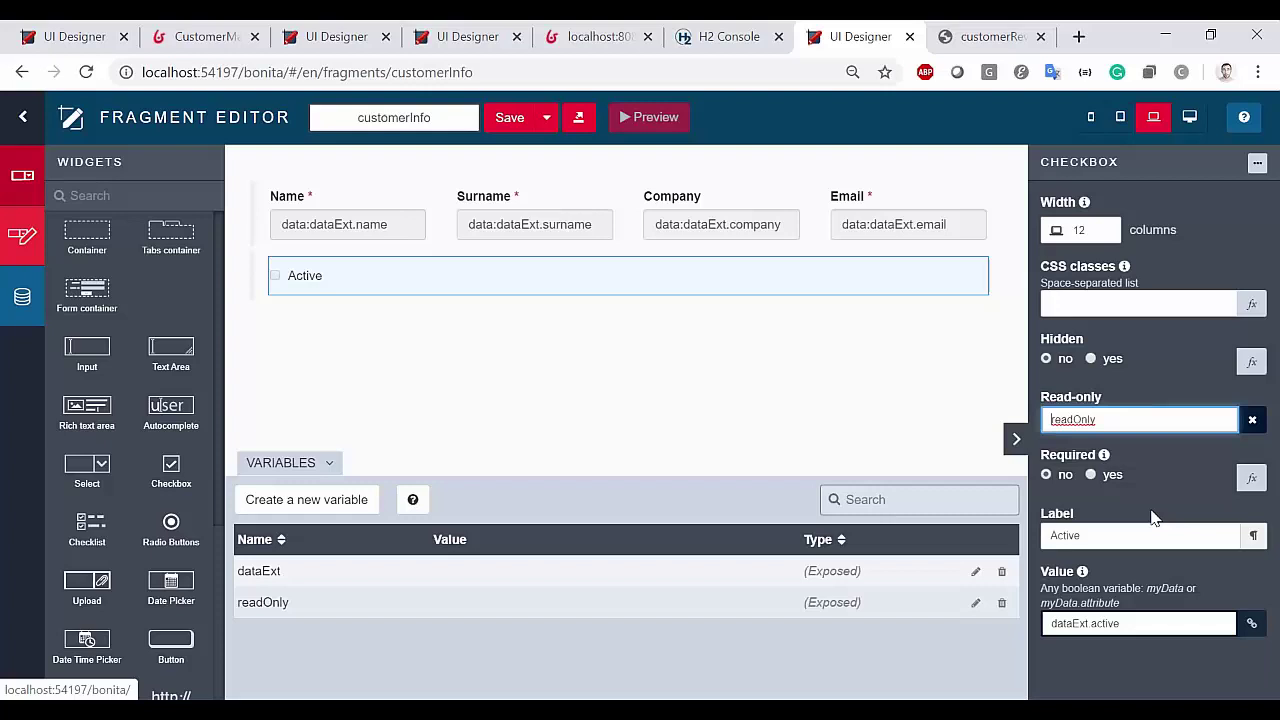
left_click(509, 118)
Open the newCustomer form and select its customerInfo fragment
left_click(74, 120)
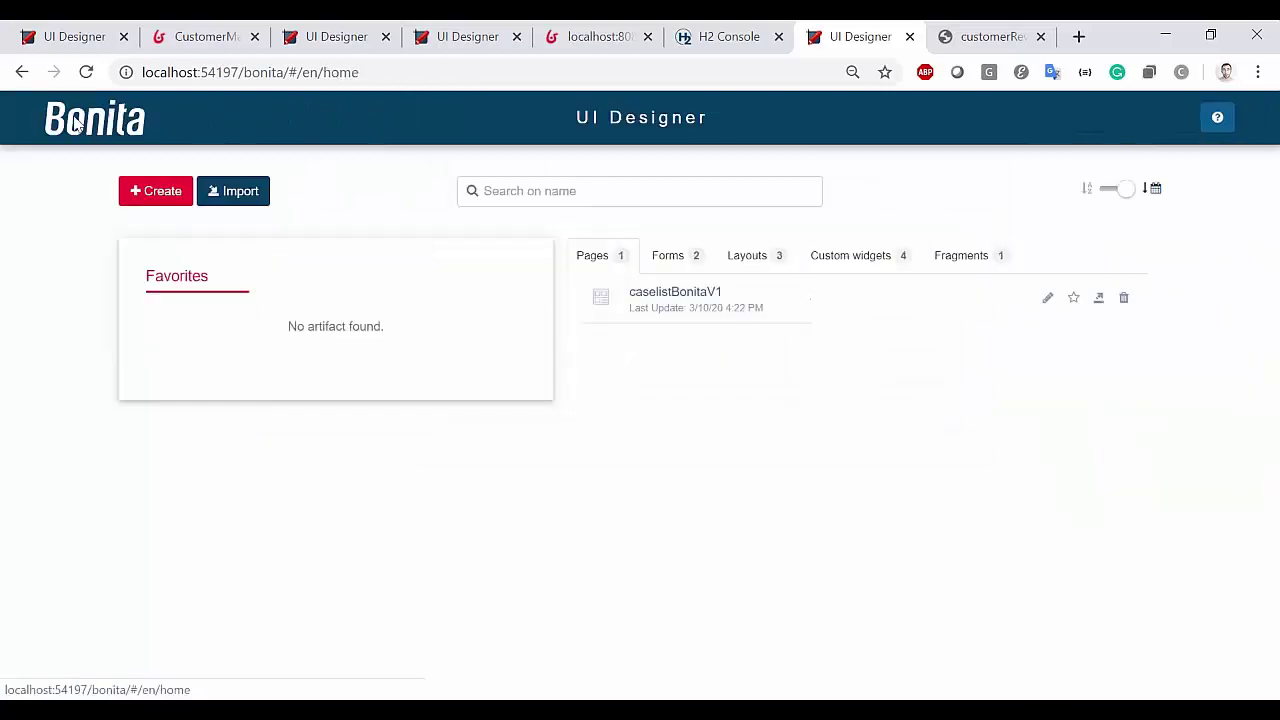
left_click(668, 255)
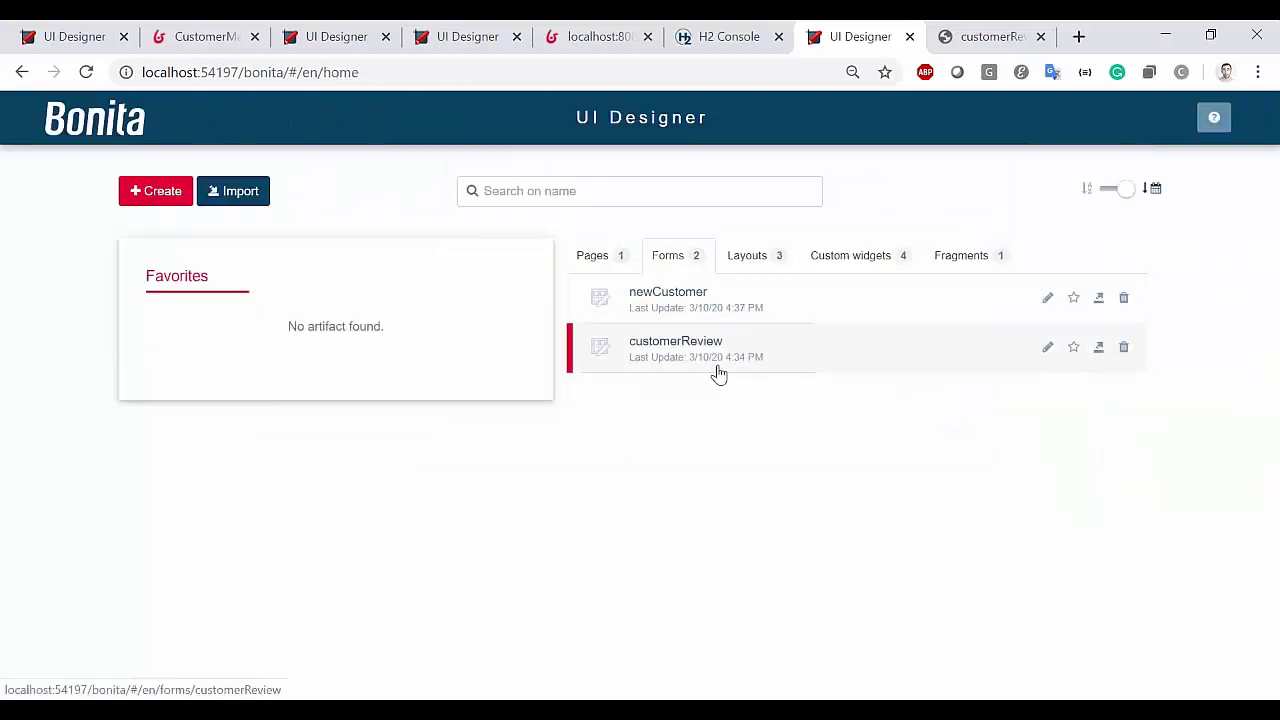
left_click(731, 306)
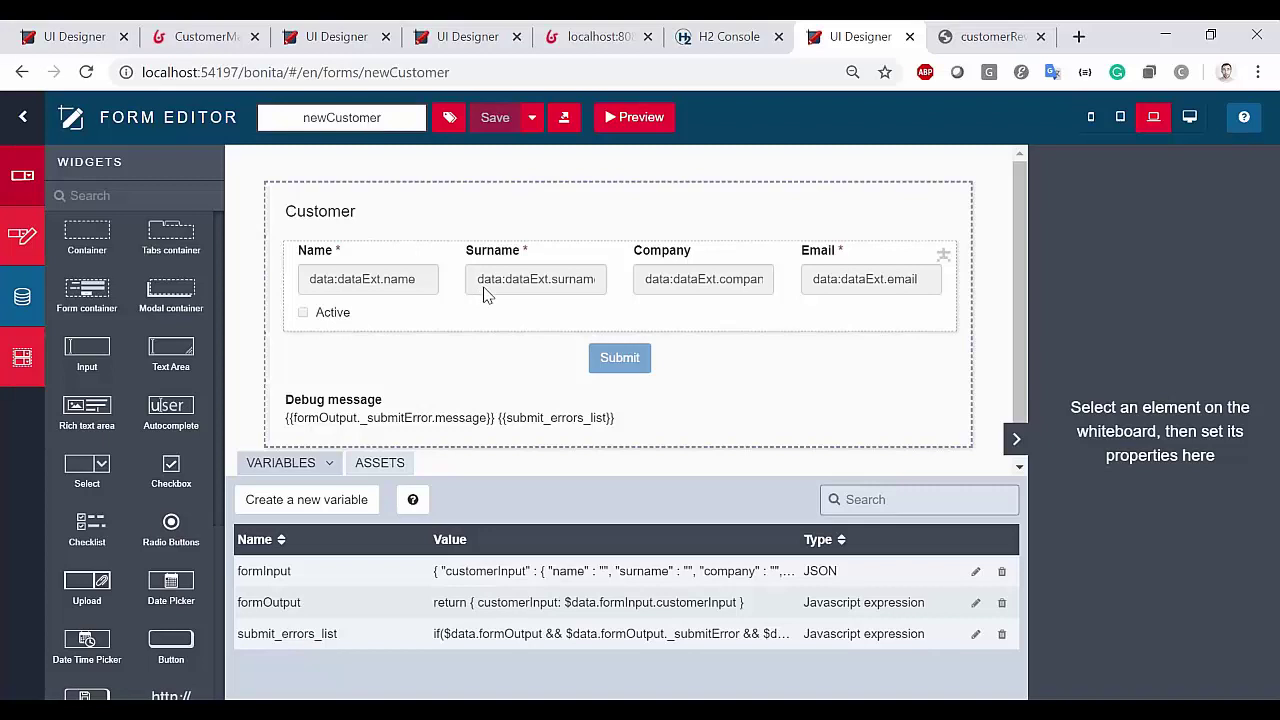
left_click(590, 305)
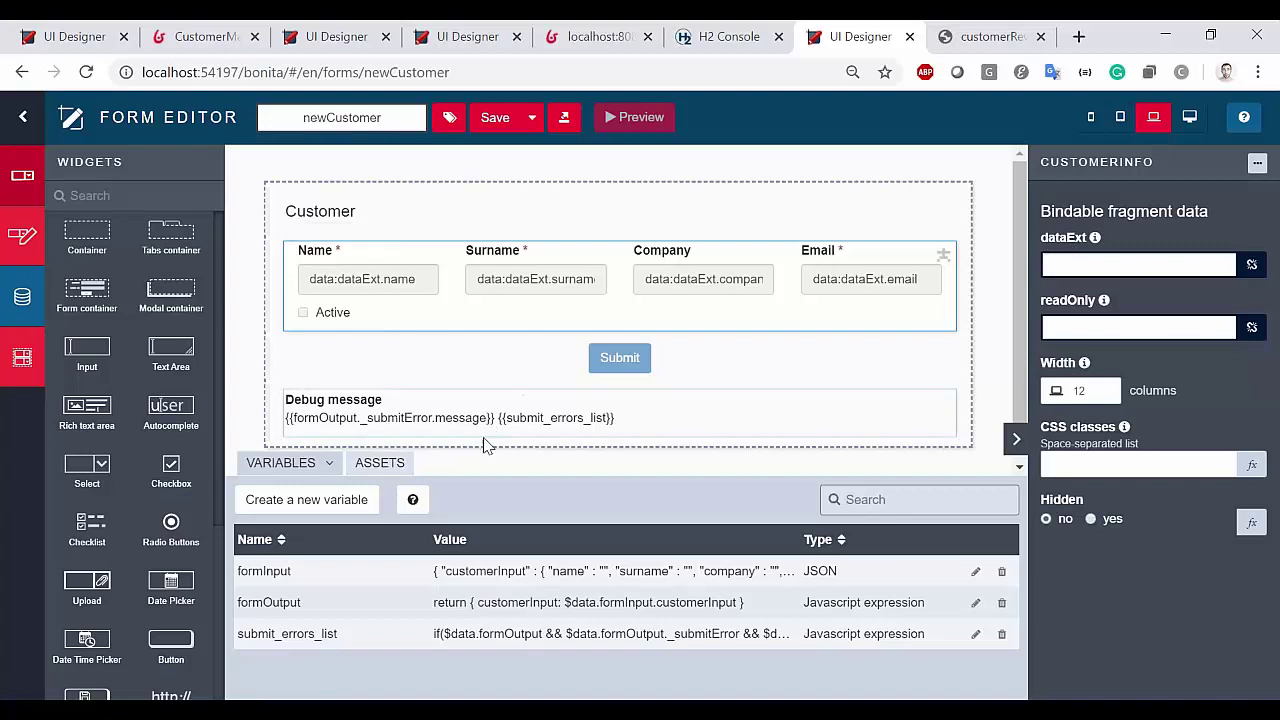
Bind dataExt to formInput.customerInput, set readOnly to false, and save newCustomer
double_click(265, 571)
left_click_drag(266, 571, 270, 576)
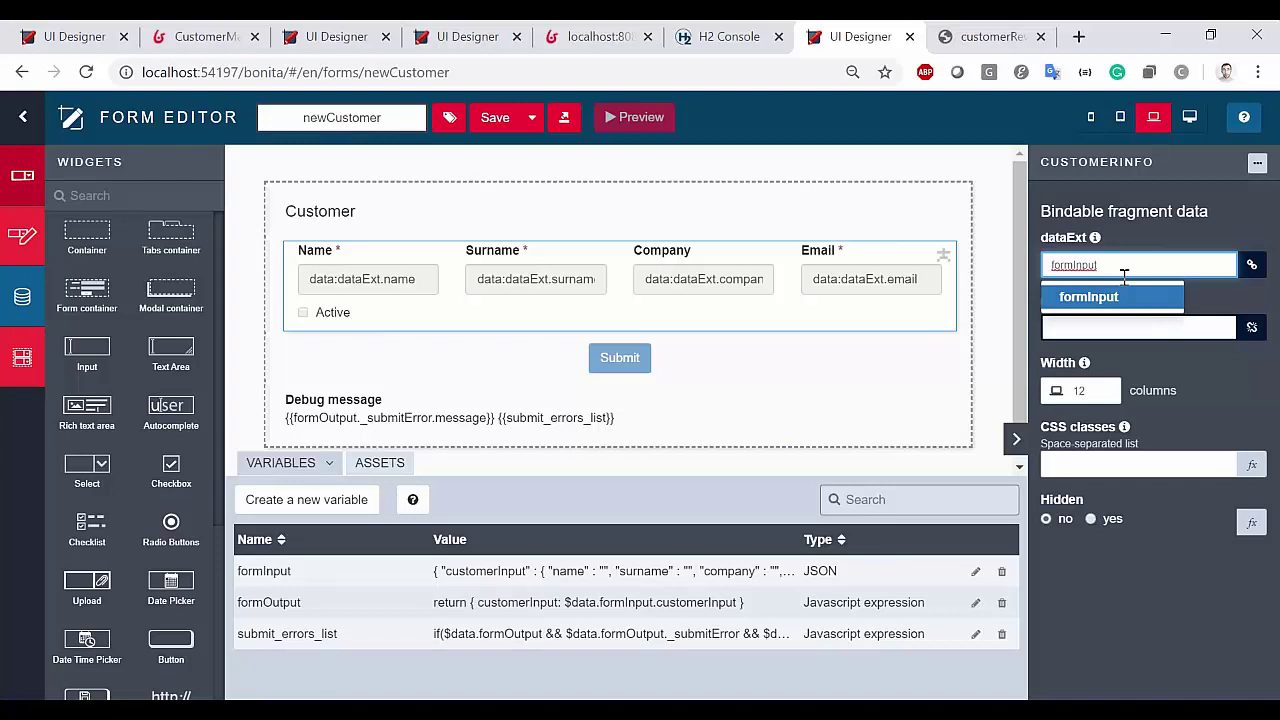
type(".")
double_click(493, 570)
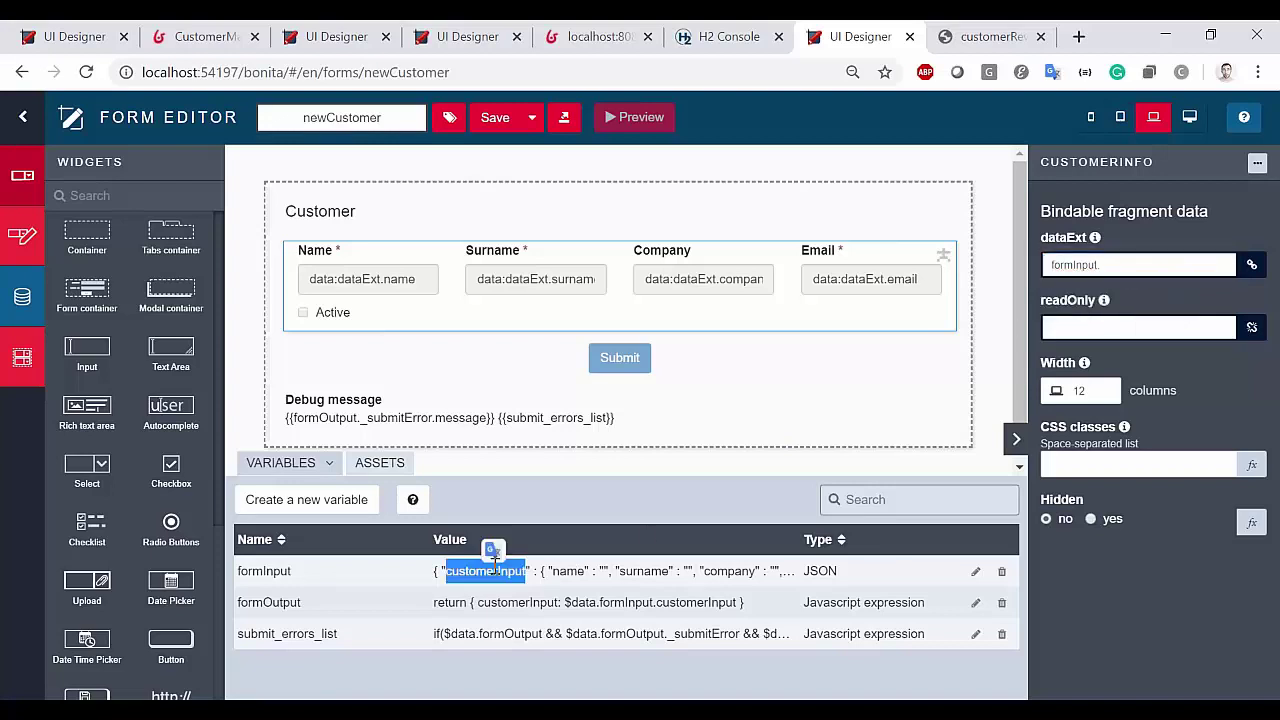
key("ctrl+c")
left_click(1157, 265)
key("ctrl+v")
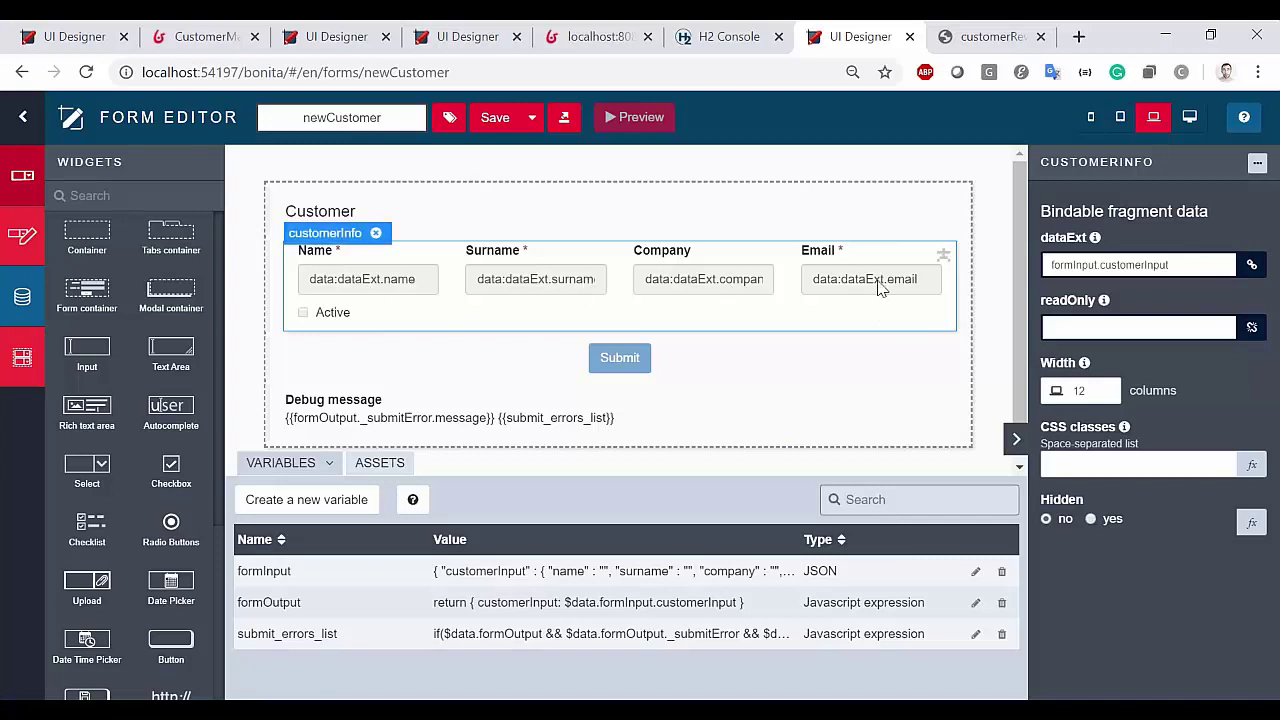
left_click(1140, 325)
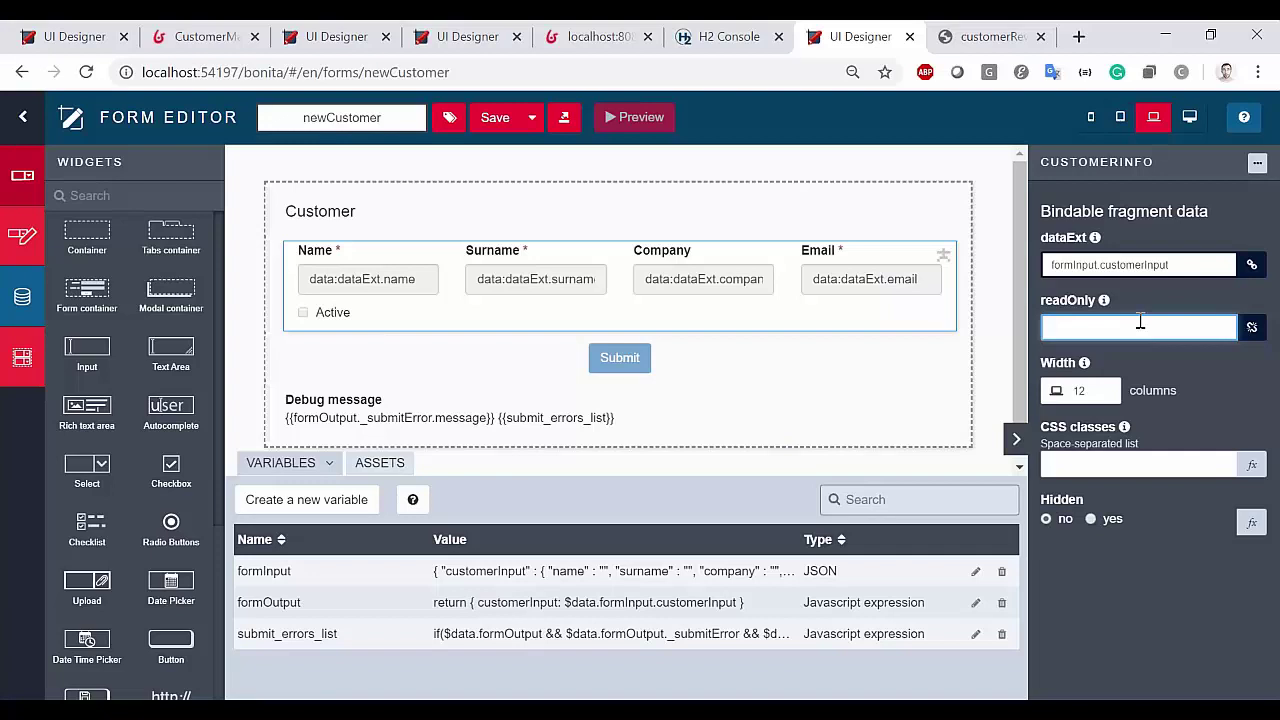
left_click(490, 119)
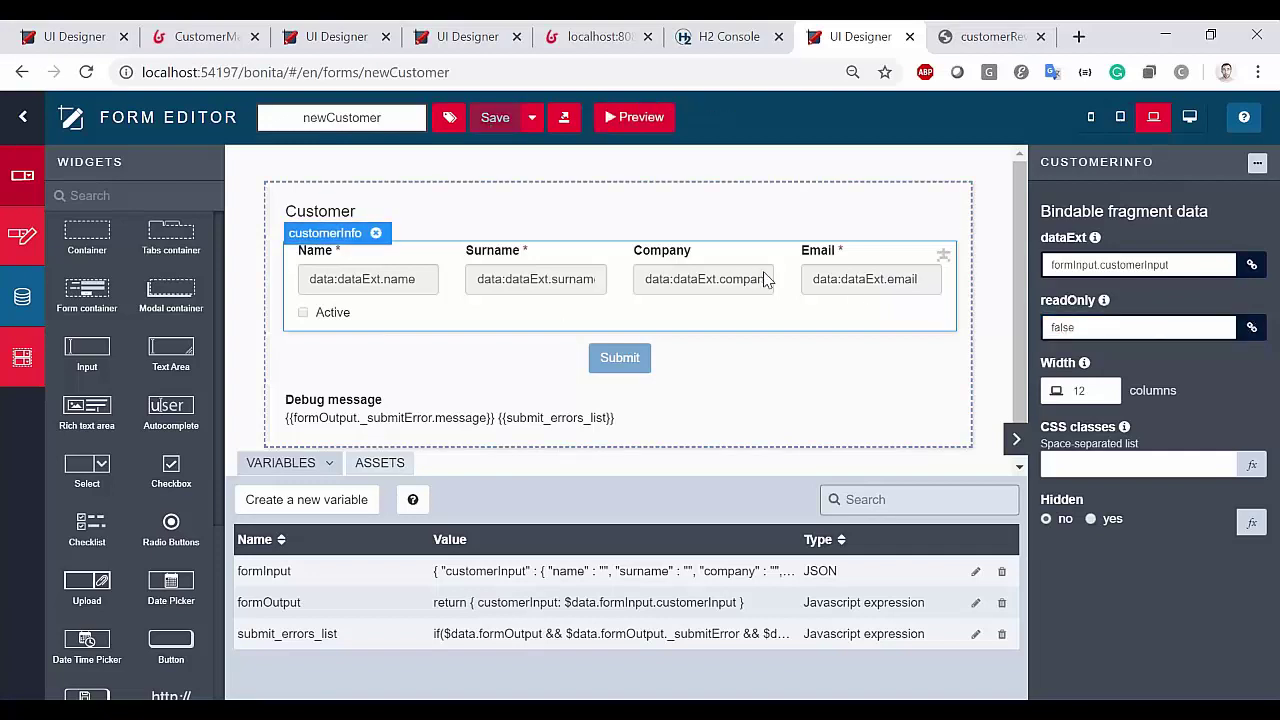
Open the customerReview form from the Forms list
left_click(22, 117)
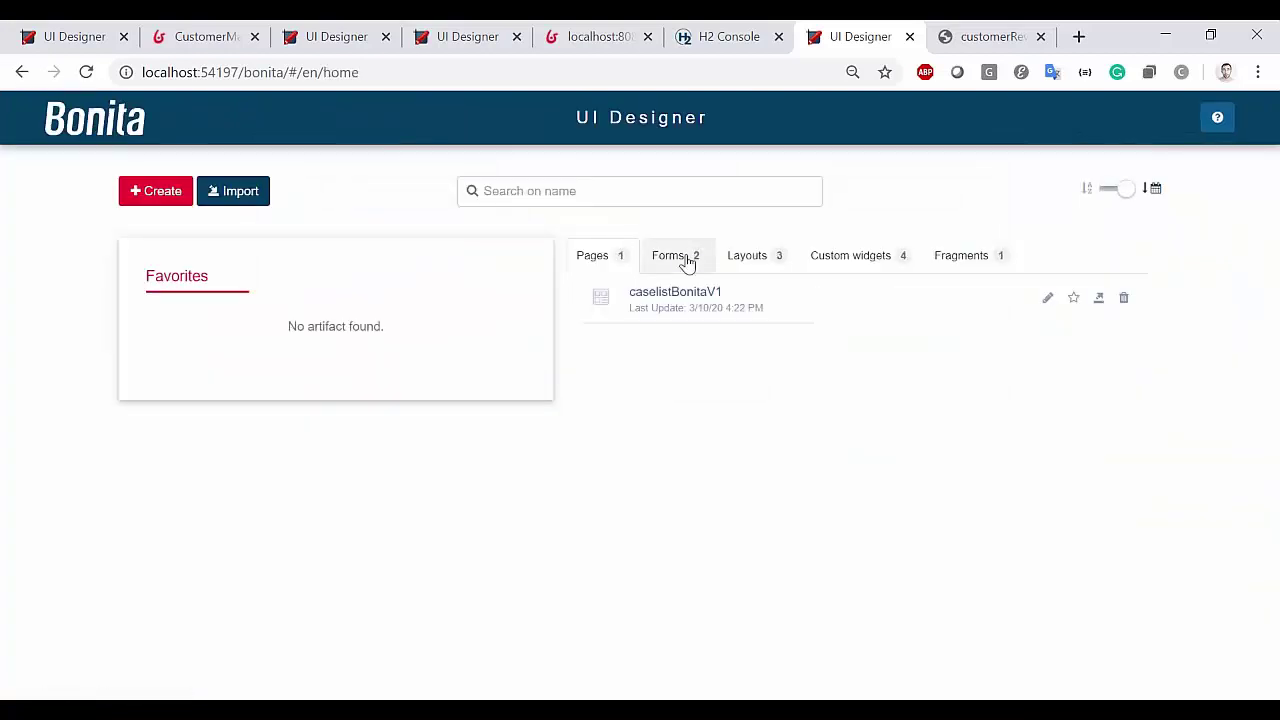
left_click(678, 258)
left_click(705, 345)
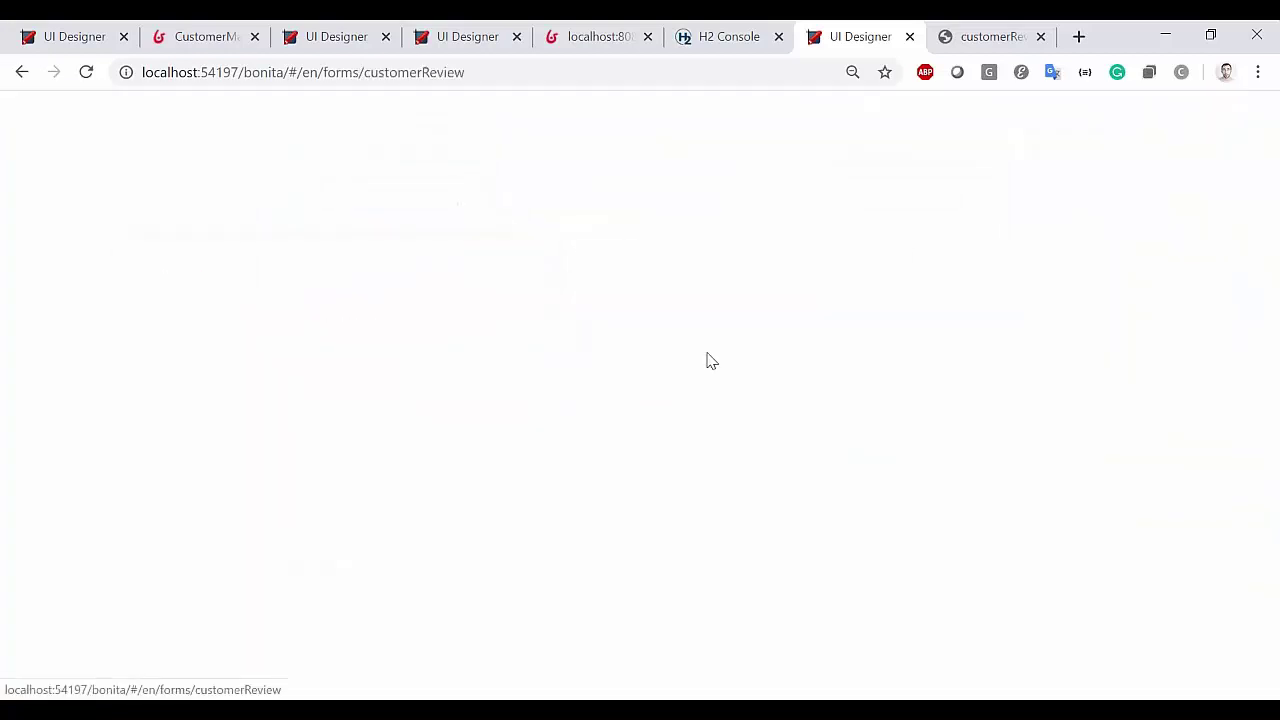
scroll(508, 380, "down", 3)
scroll(526, 337, "up", 3)
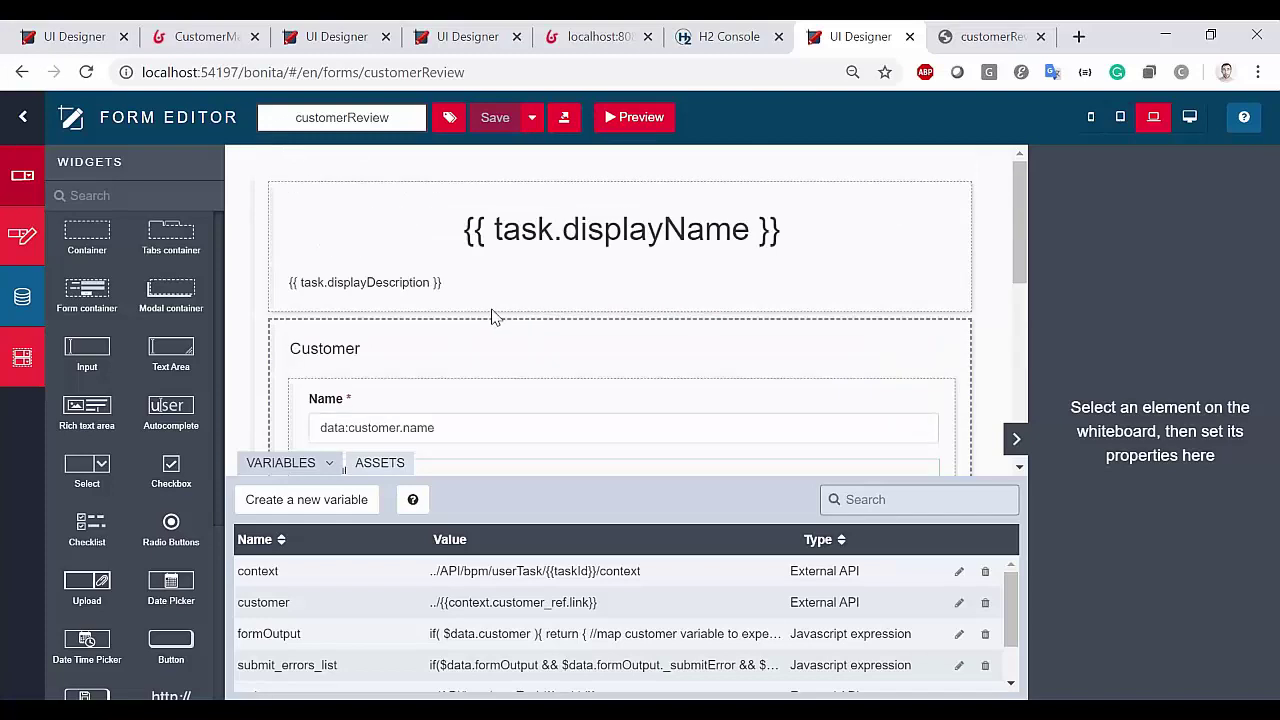
Place the customerInfo fragment inside the Customer container and bind its dataExt to customer
left_click(22, 360)
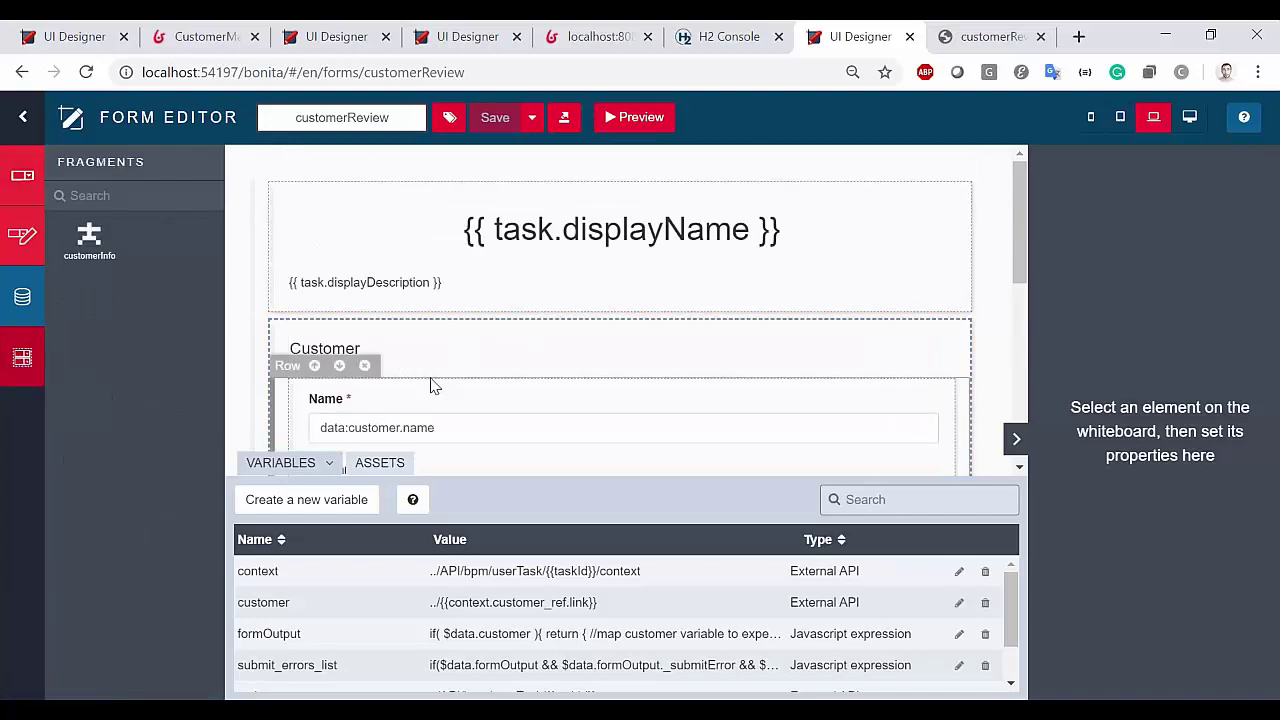
left_click_drag(89, 238, 523, 377)
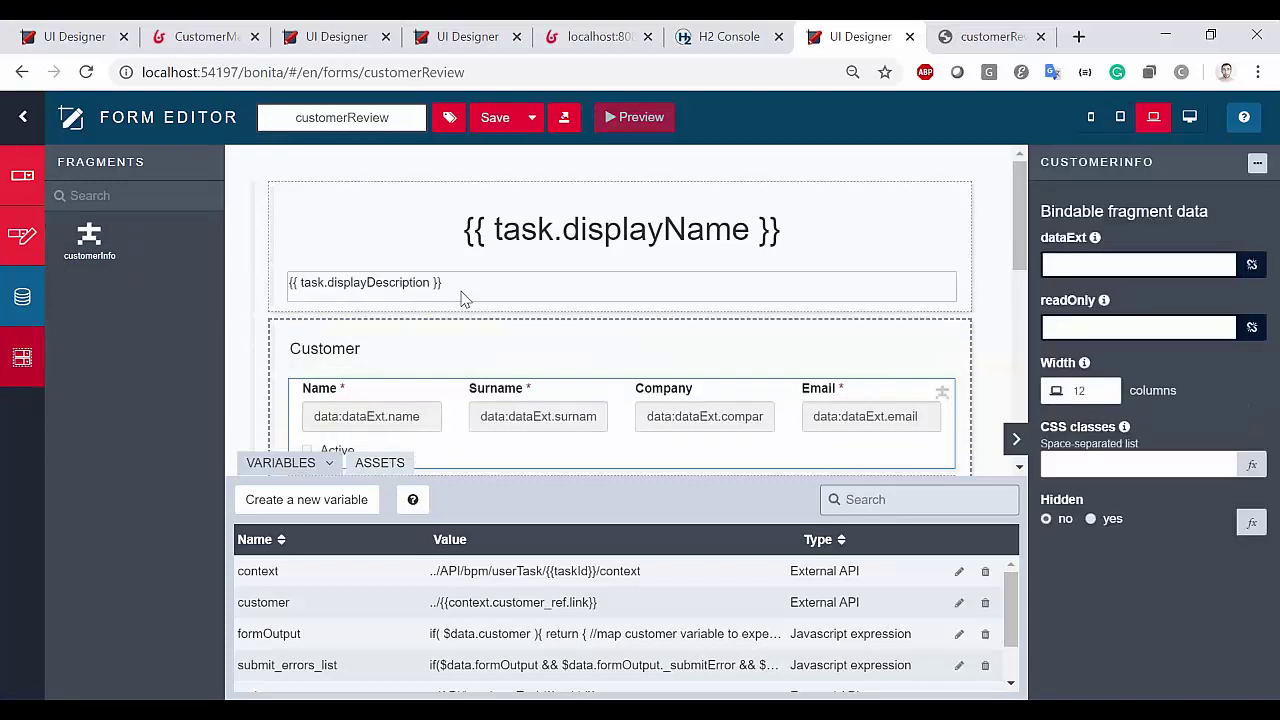
scroll(588, 316, "down", 1)
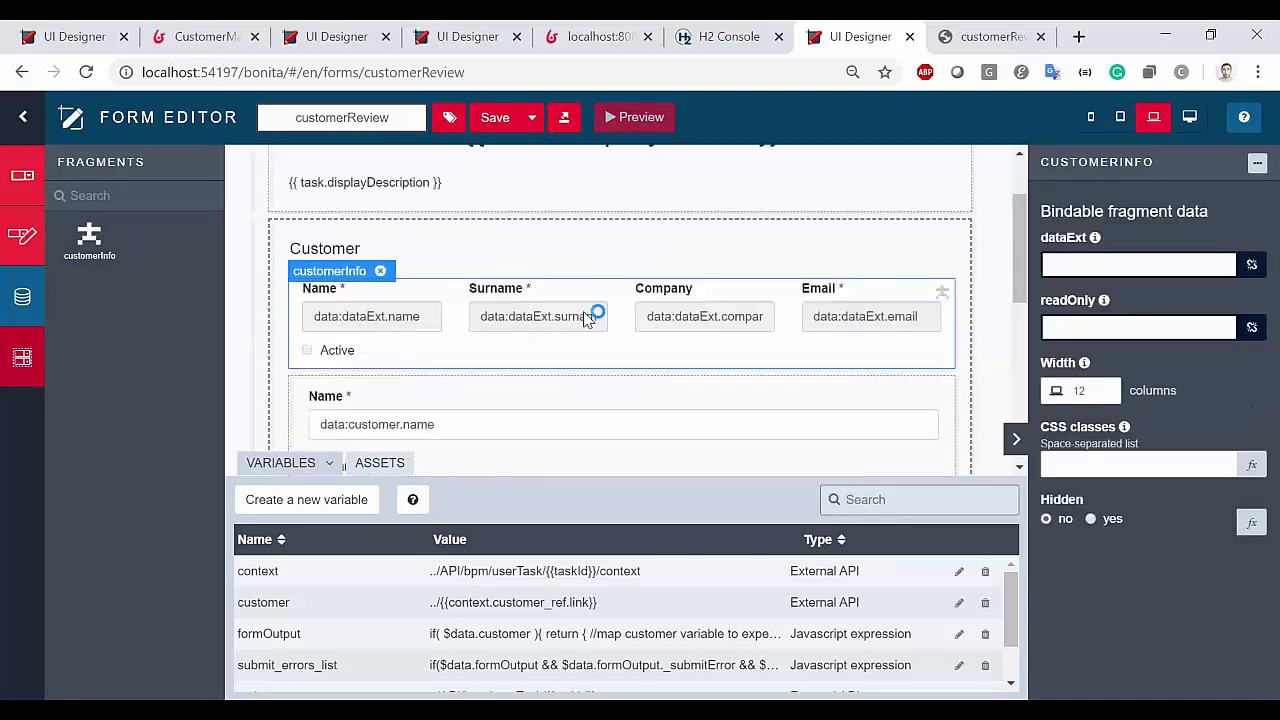
double_click(264, 603)
left_click(1175, 265)
key("ctrl+v")
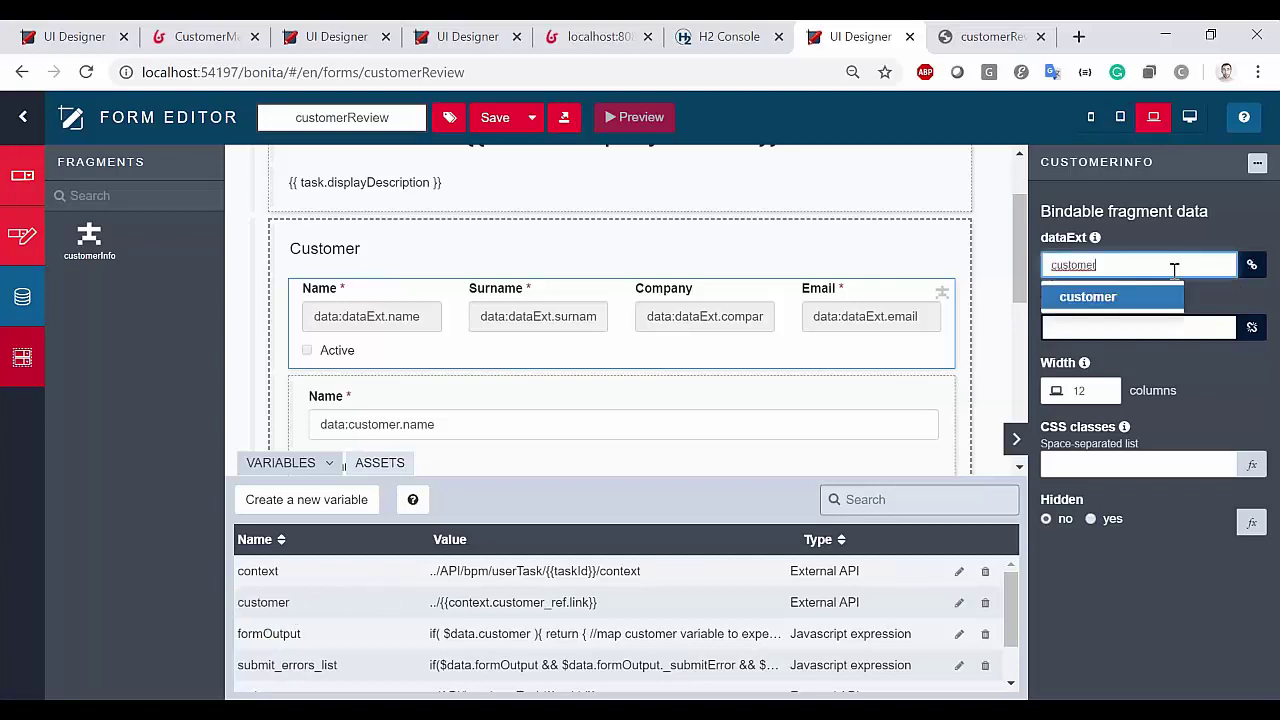
Set readOnly to true, save customerReview, and select the CustomerManagement pool in Studio
left_click(1130, 328)
type("(")
key("BackSpace")
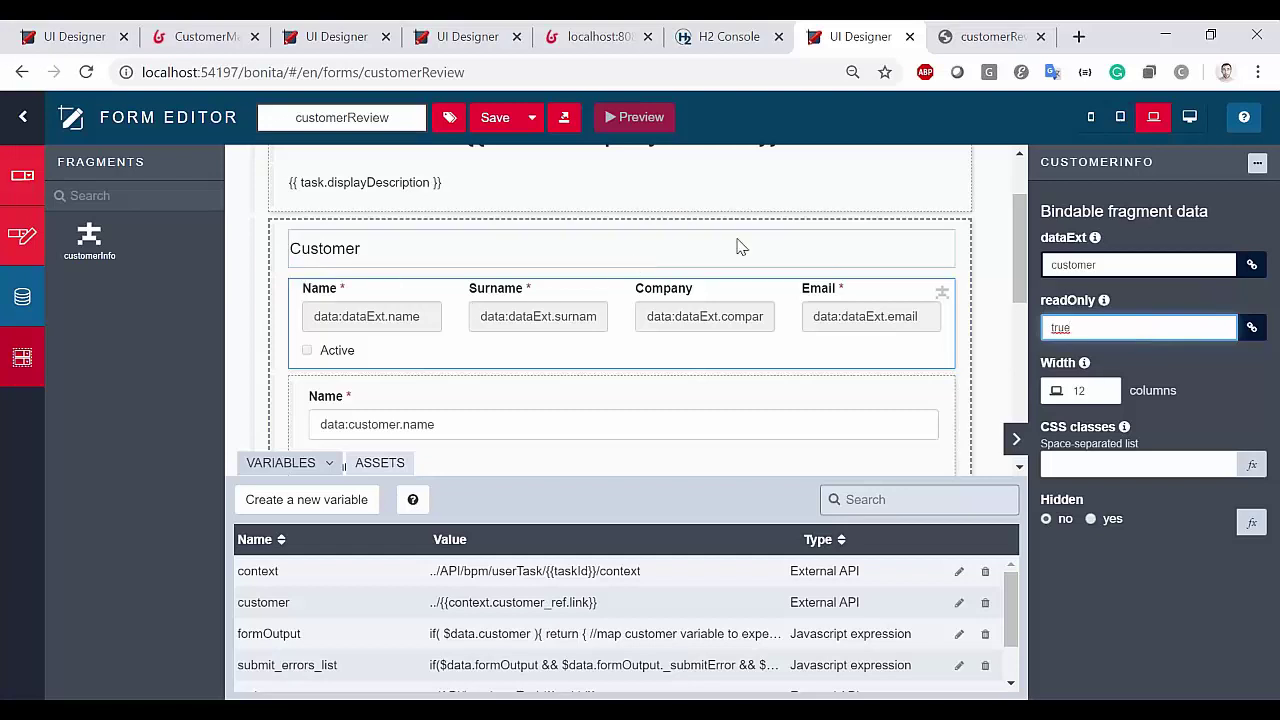
left_click(493, 124)
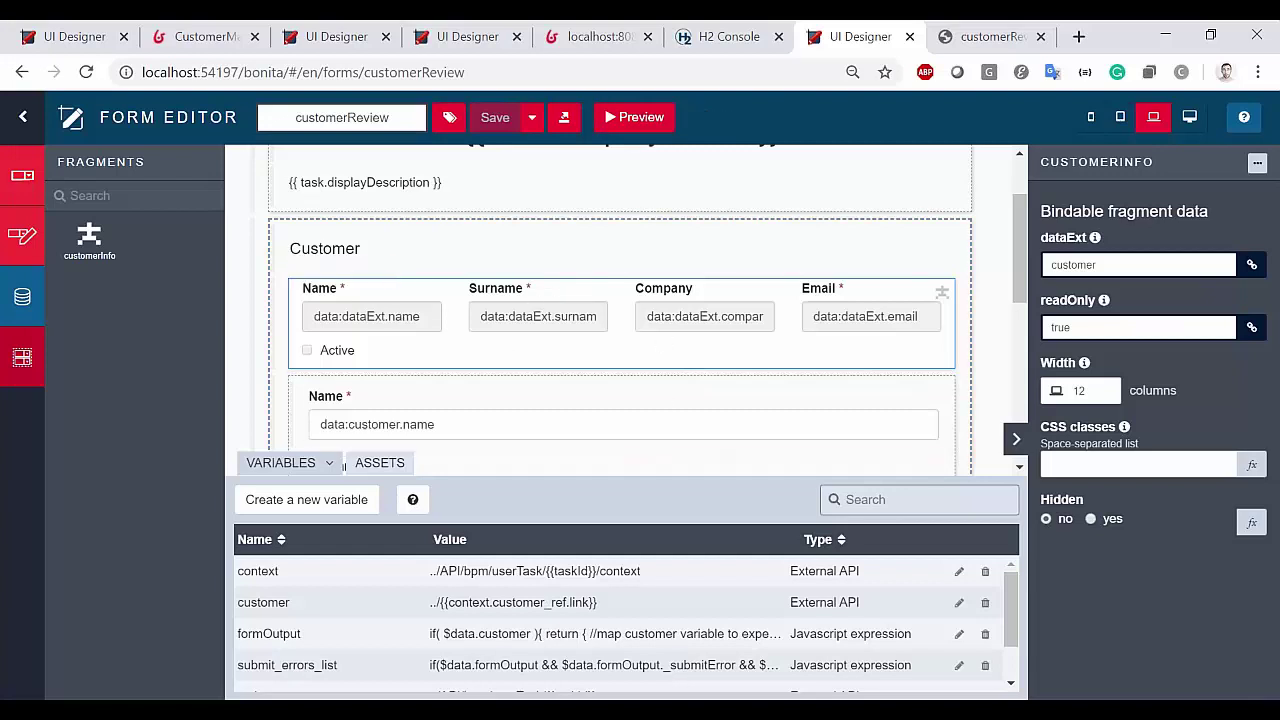
key("alt+Tab")
left_click(144, 229)
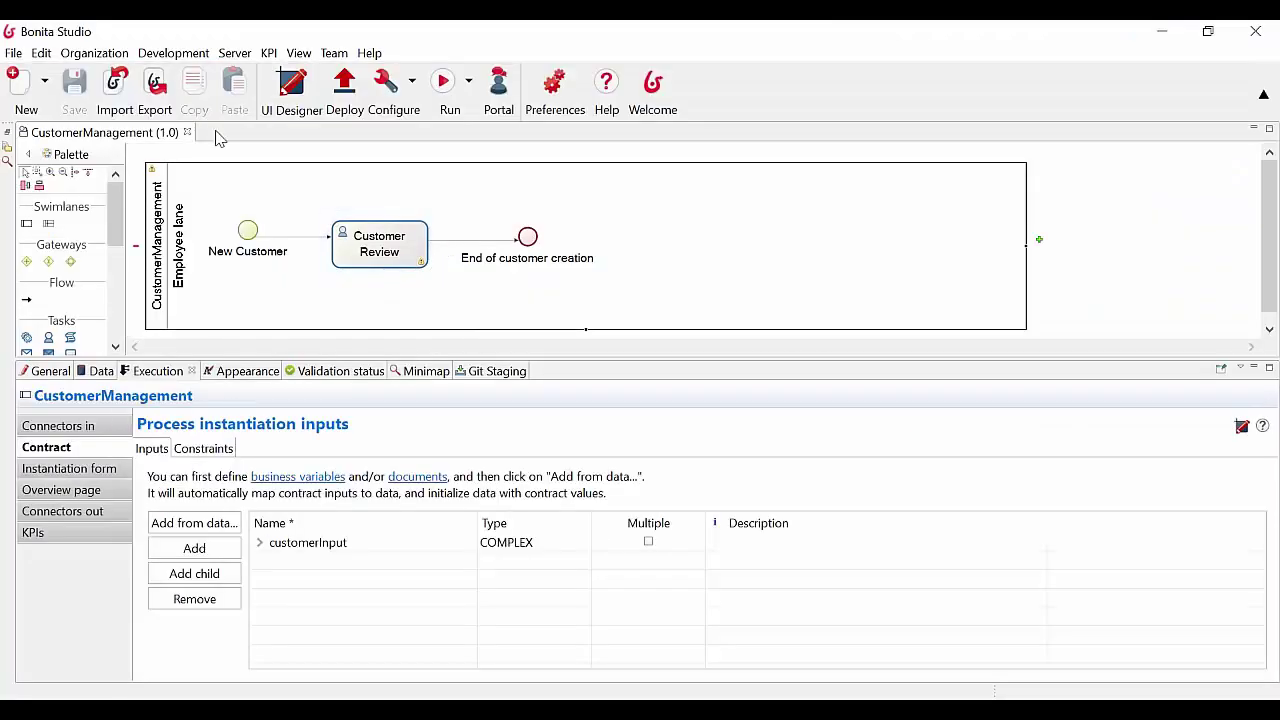
Run the CustomerManagement process and enter the customer's first name and surname
left_click(440, 84)
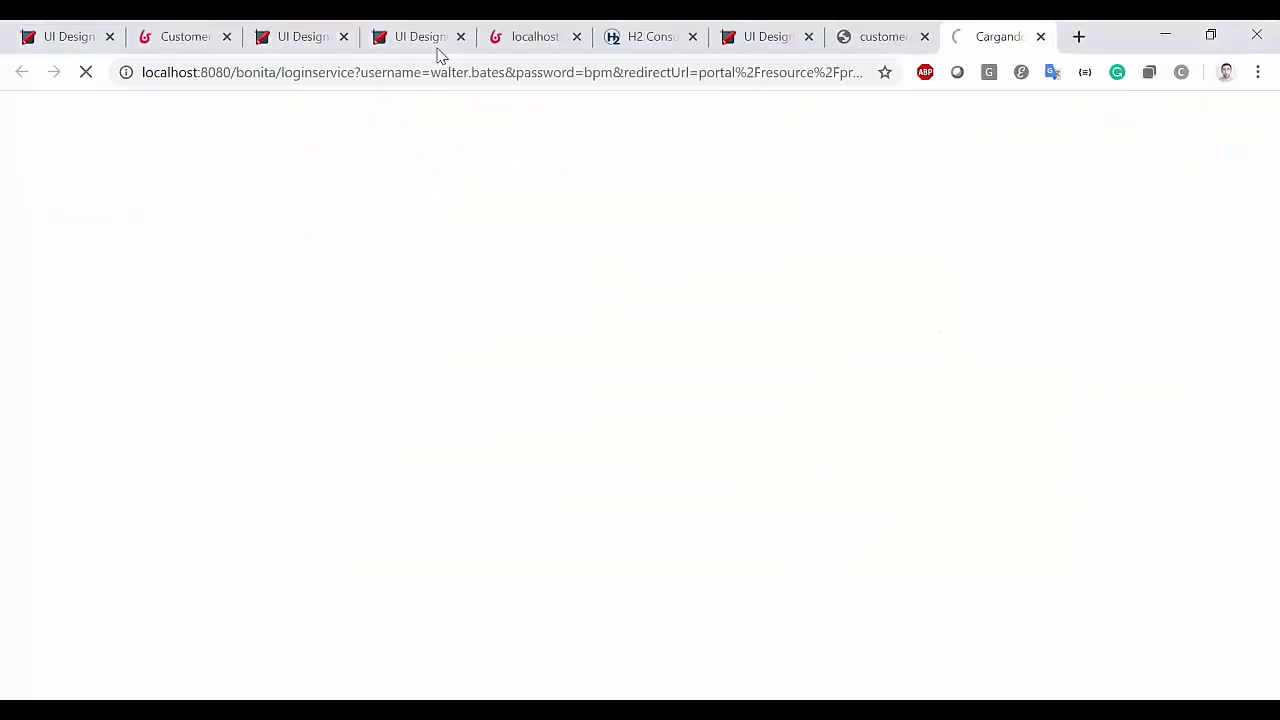
left_click(202, 176)
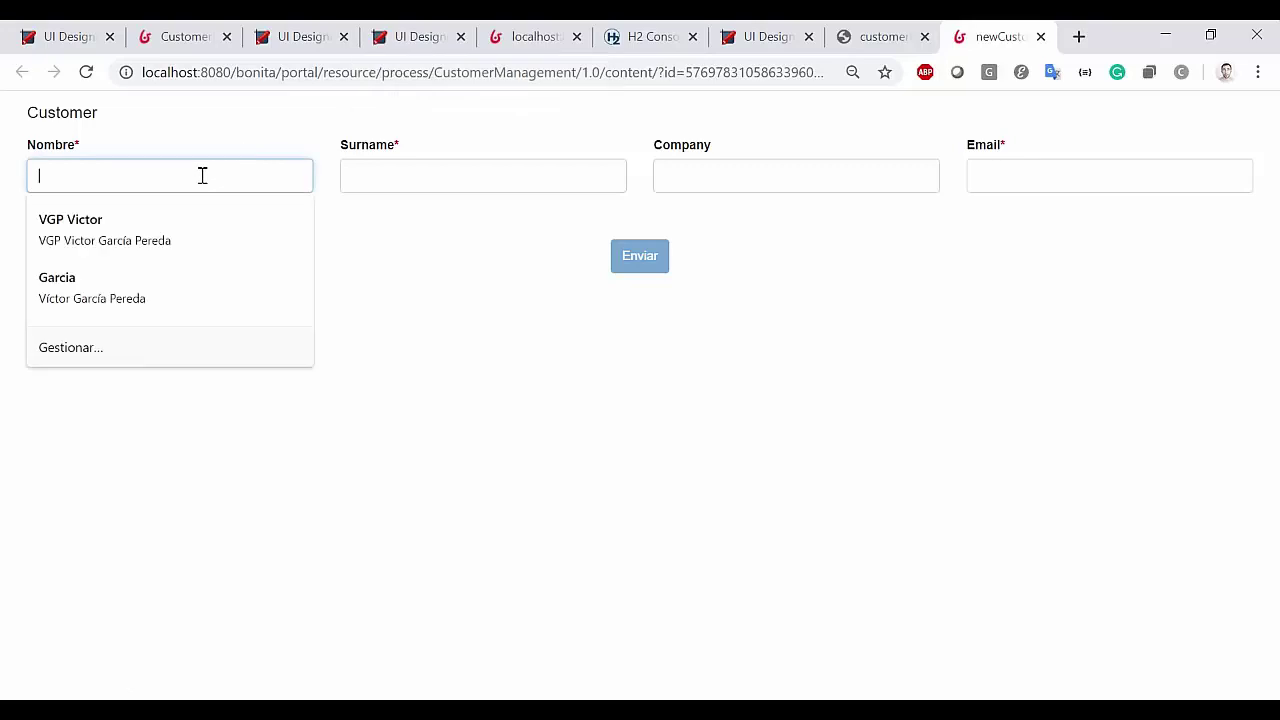
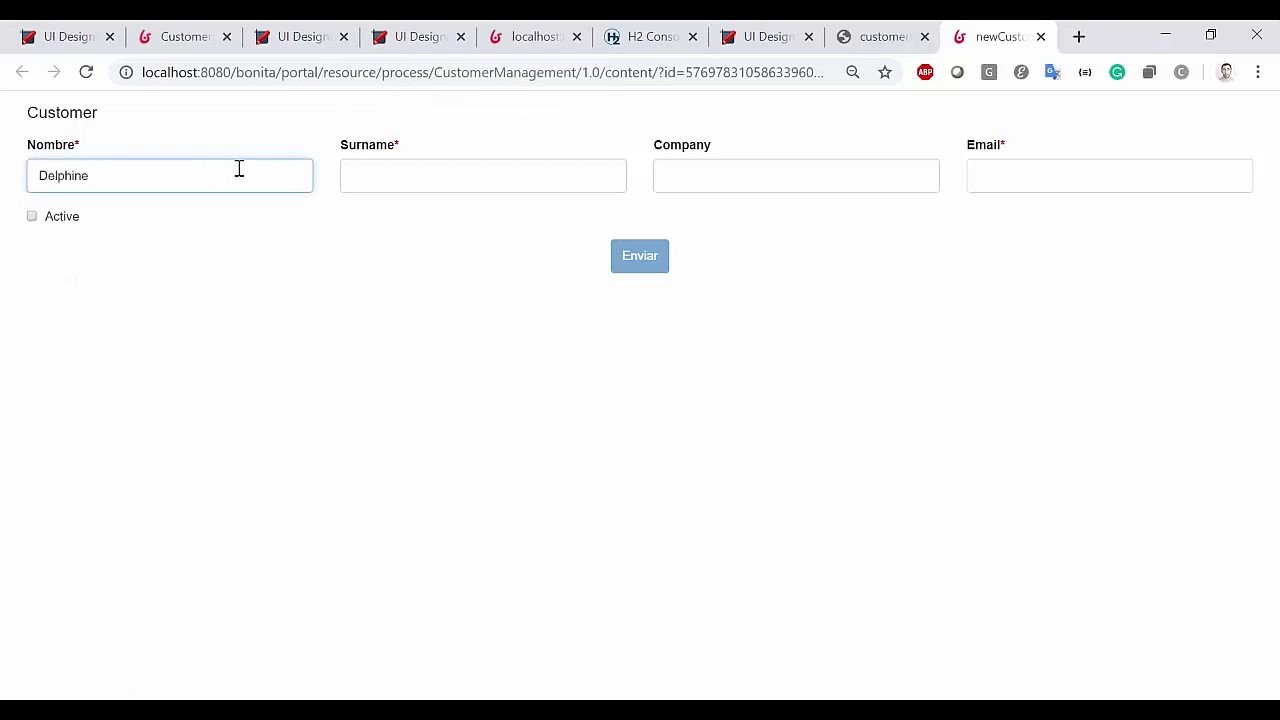
left_click(409, 177)
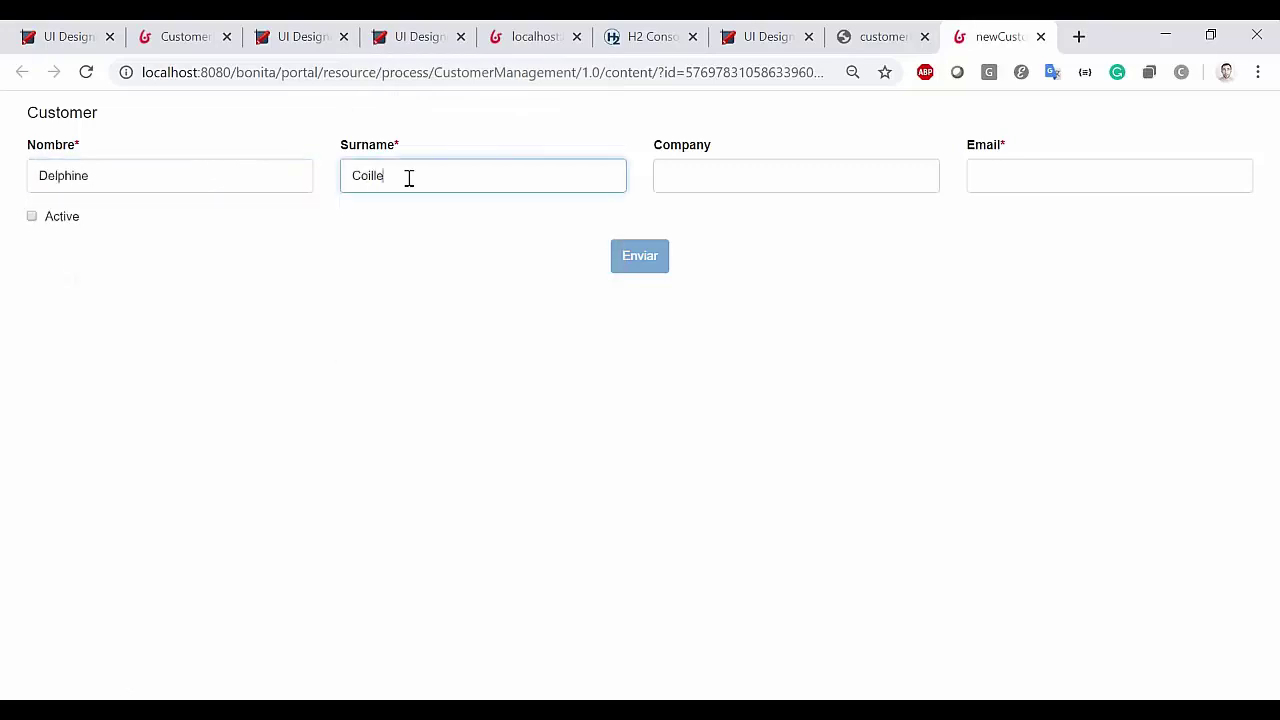
Enter company Bonitasoft and the customer's e-mail, tick Active, and submit the form
left_click(777, 164)
type("Bonitasoft")
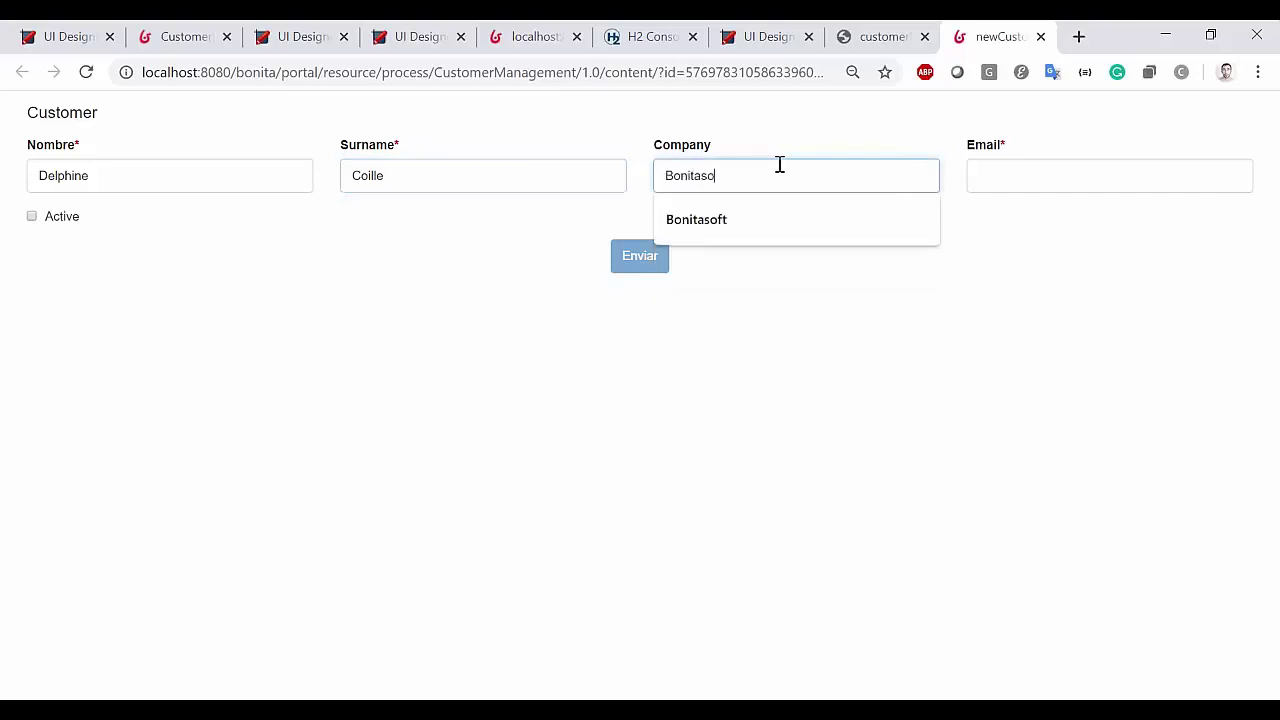
key("Tab")
type("de")
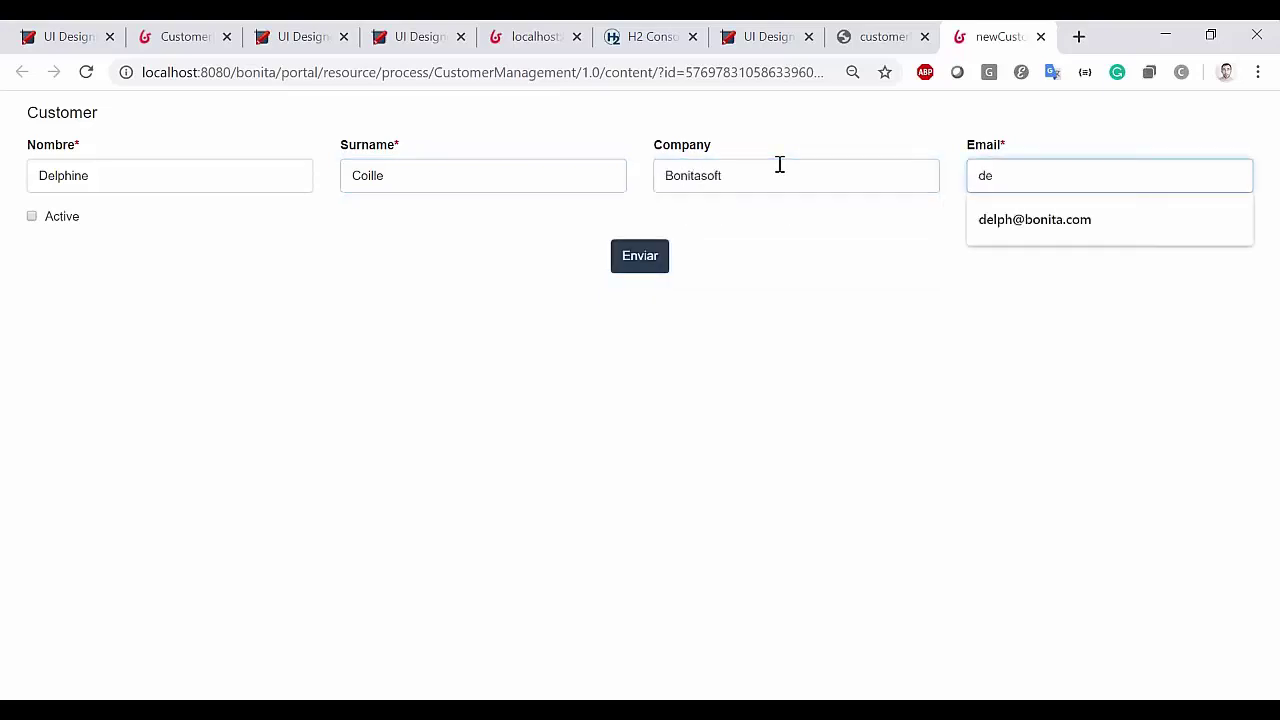
left_click(1035, 222)
left_click(62, 217)
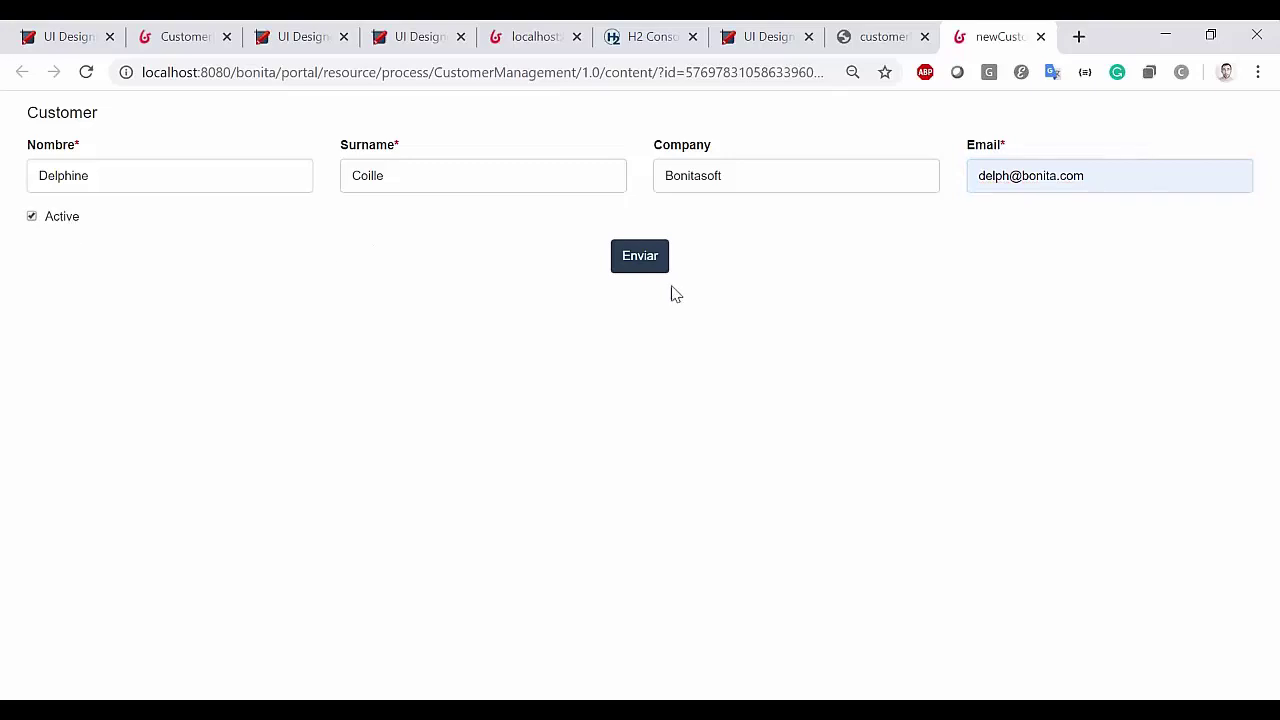
left_click(657, 264)
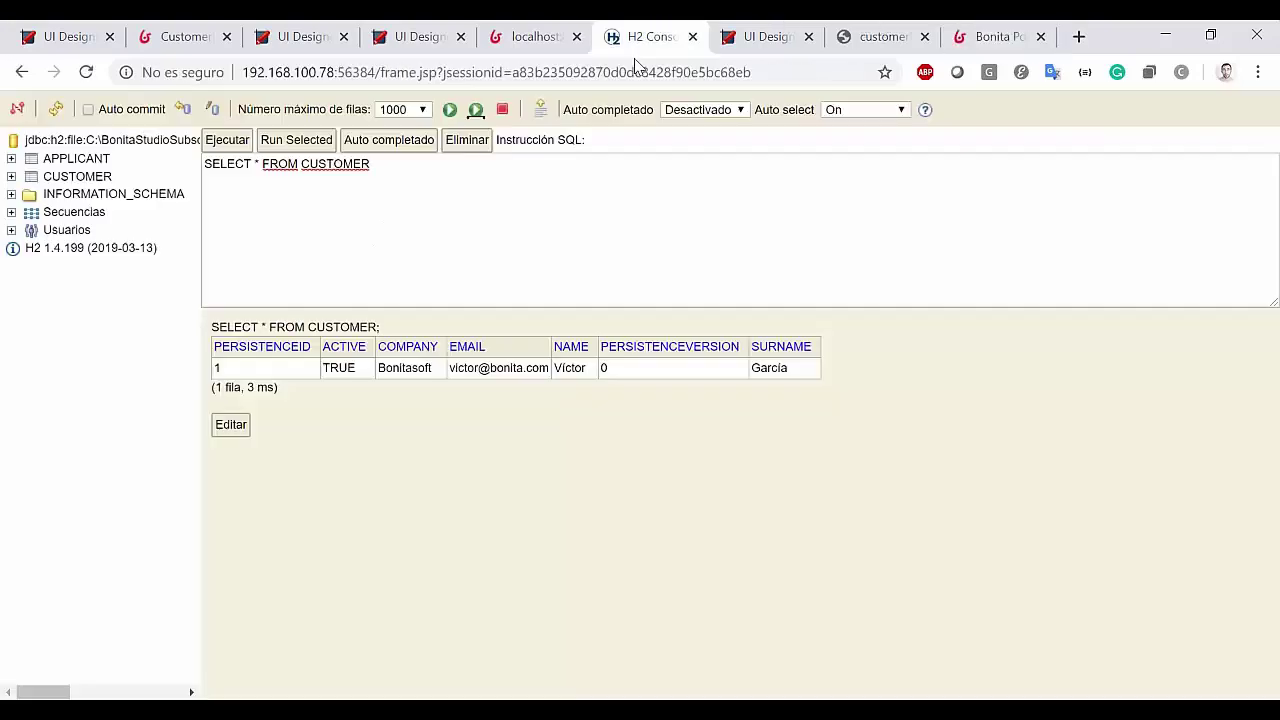
Rerun SELECT * FROM CUSTOMER in H2 Console to confirm the new second row, then return to the Portal
left_click(652, 36)
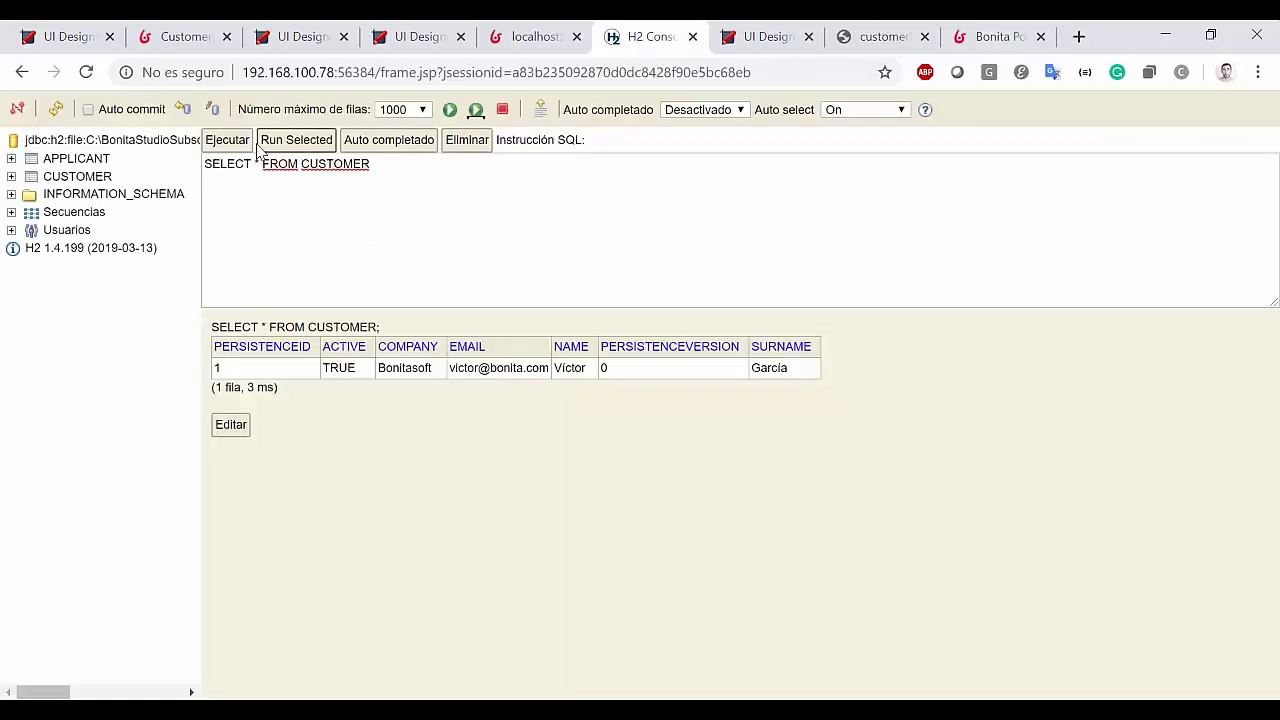
left_click(250, 144)
left_click_drag(797, 392, 309, 406)
left_click(589, 404)
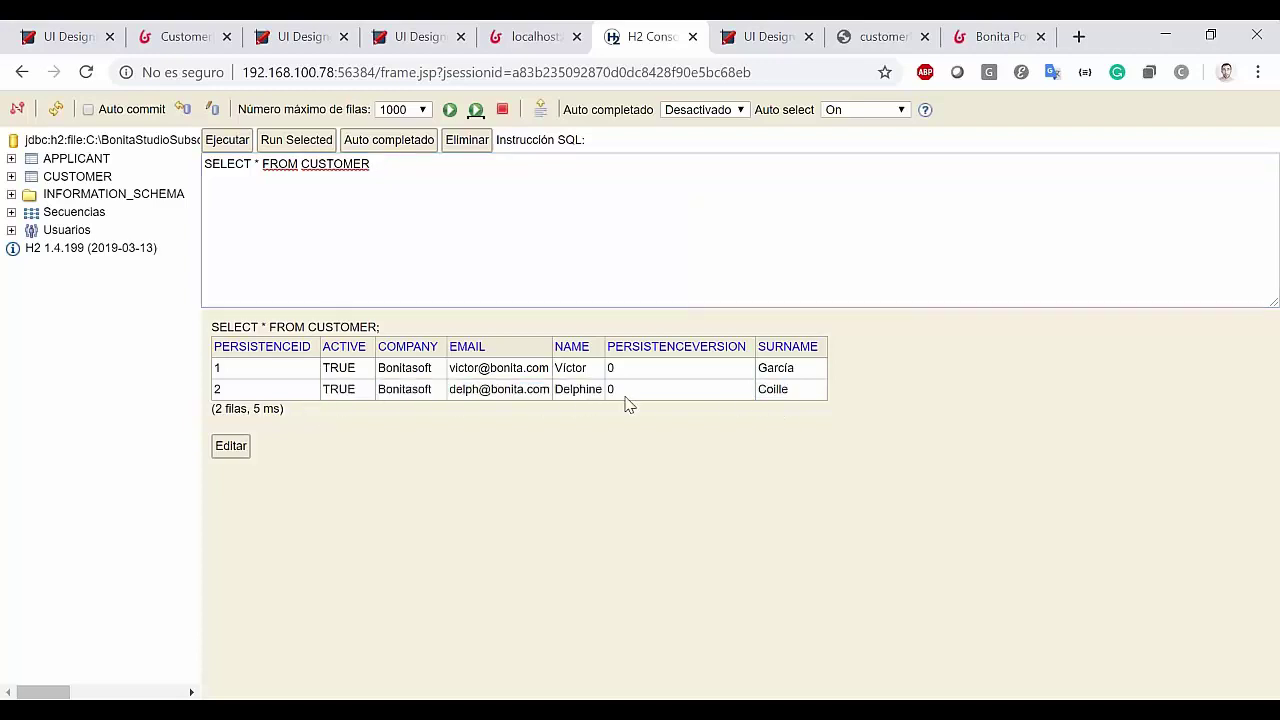
left_click(1005, 32)
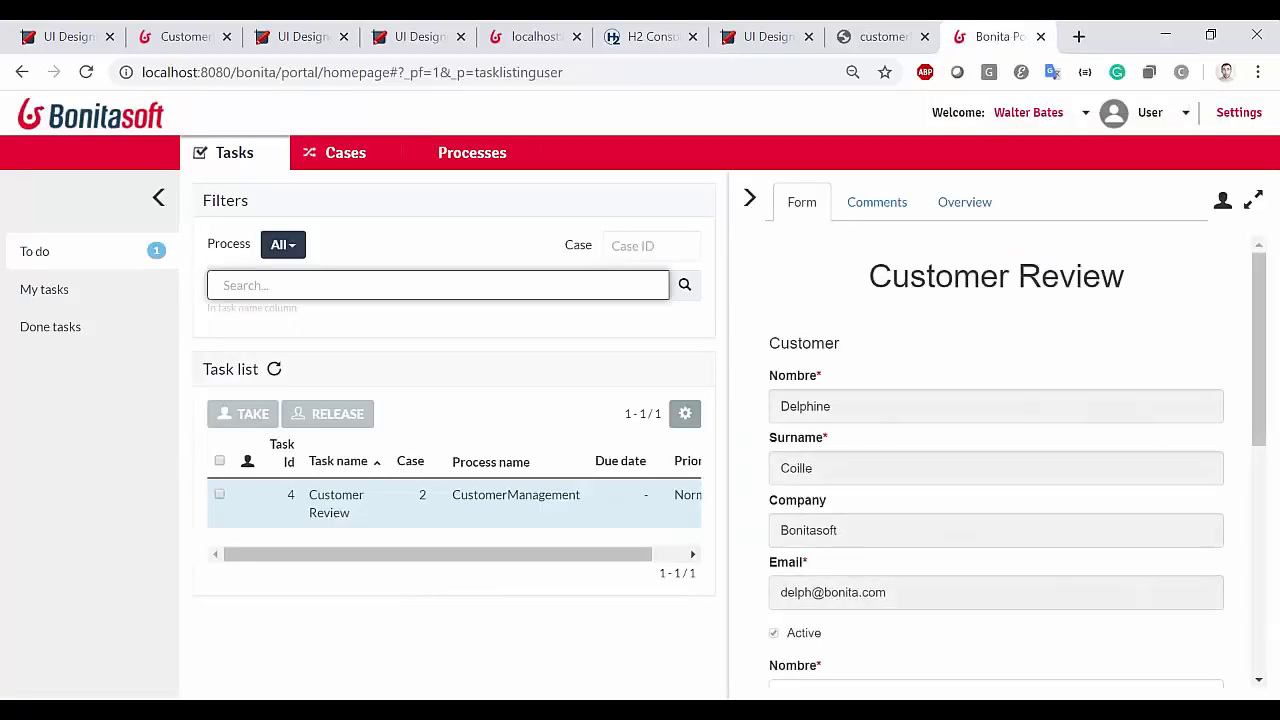
Expand the Customer Review form, take the task, and scroll through the greyed-out customer fields
left_click(1252, 201)
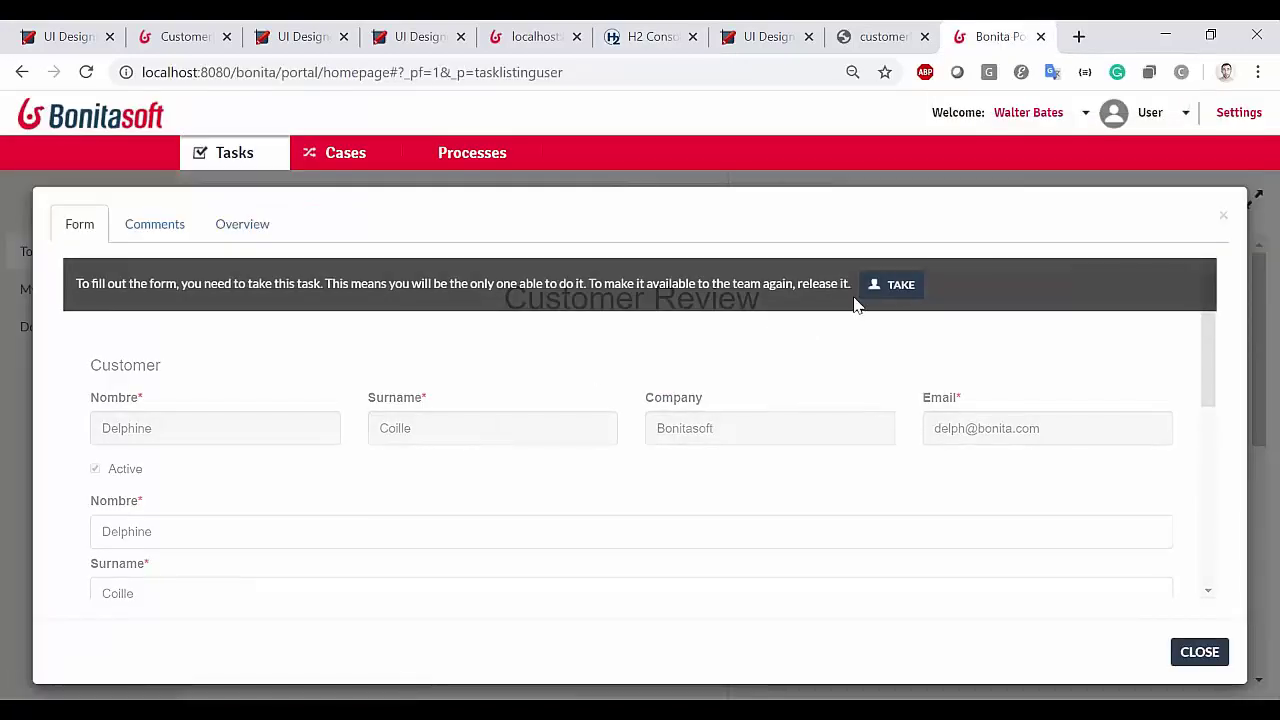
left_click(875, 290)
scroll(583, 366, "down", 2)
scroll(266, 323, "up", 1)
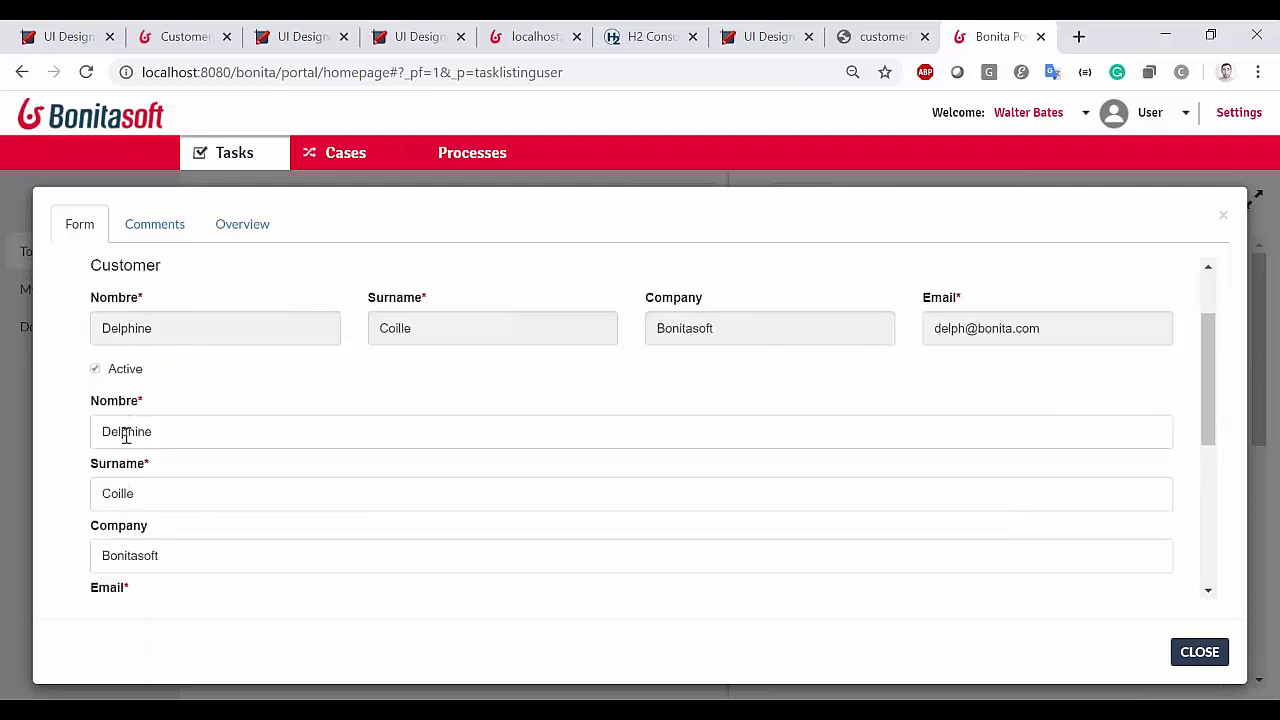
scroll(180, 388, "up", 1)
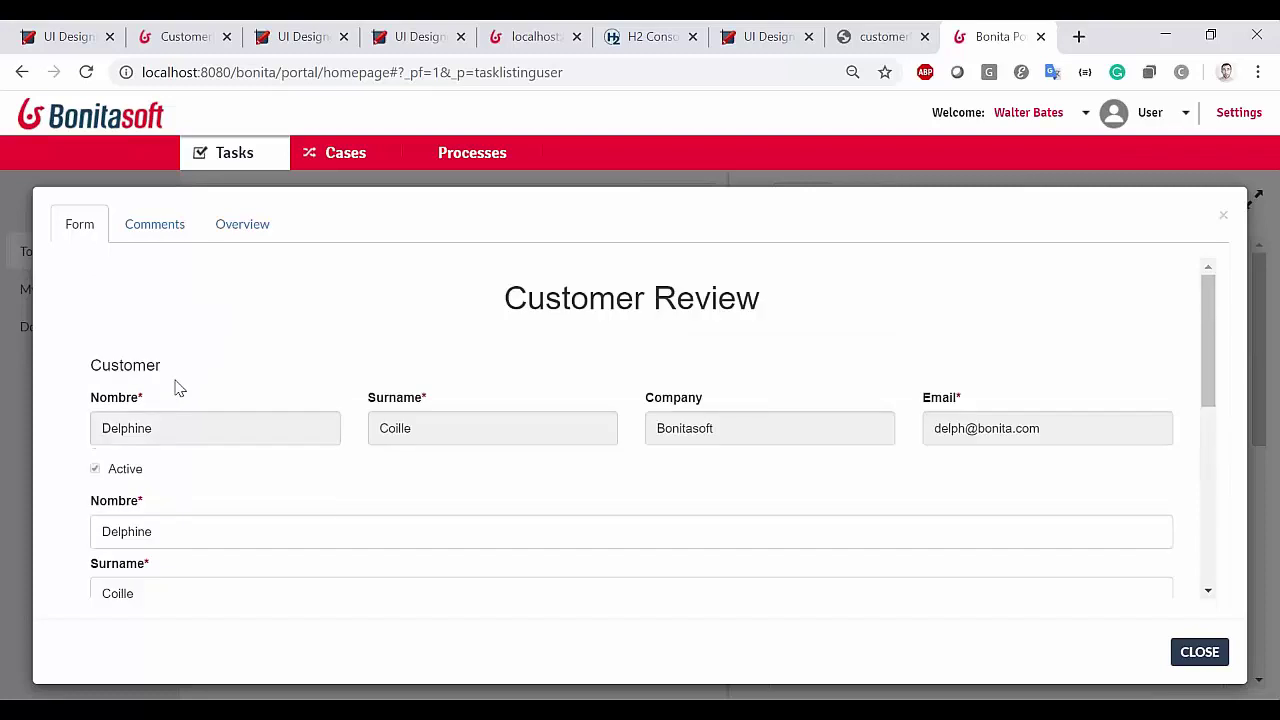
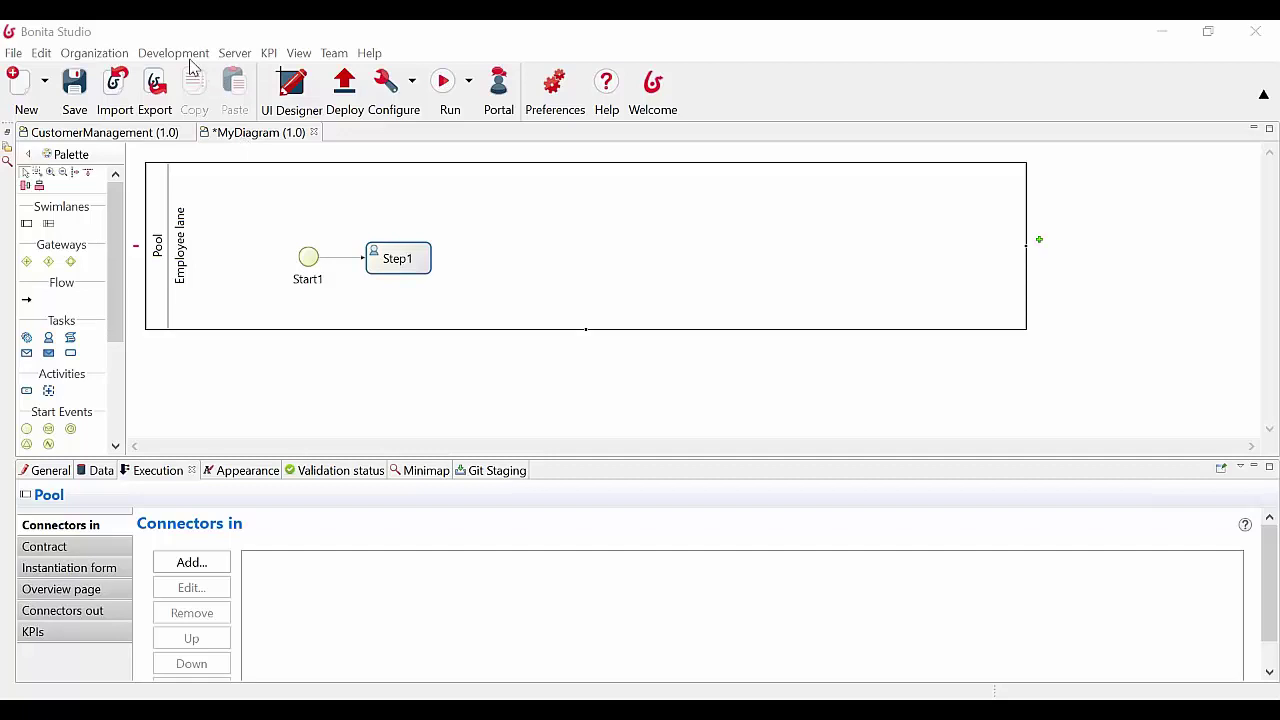
Create the resourceNameRestAPI REST API extension with default path, permission and p, c parameters
left_click(173, 53)
left_click(173, 53)
left_click(173, 53)
mouse_move(217, 113)
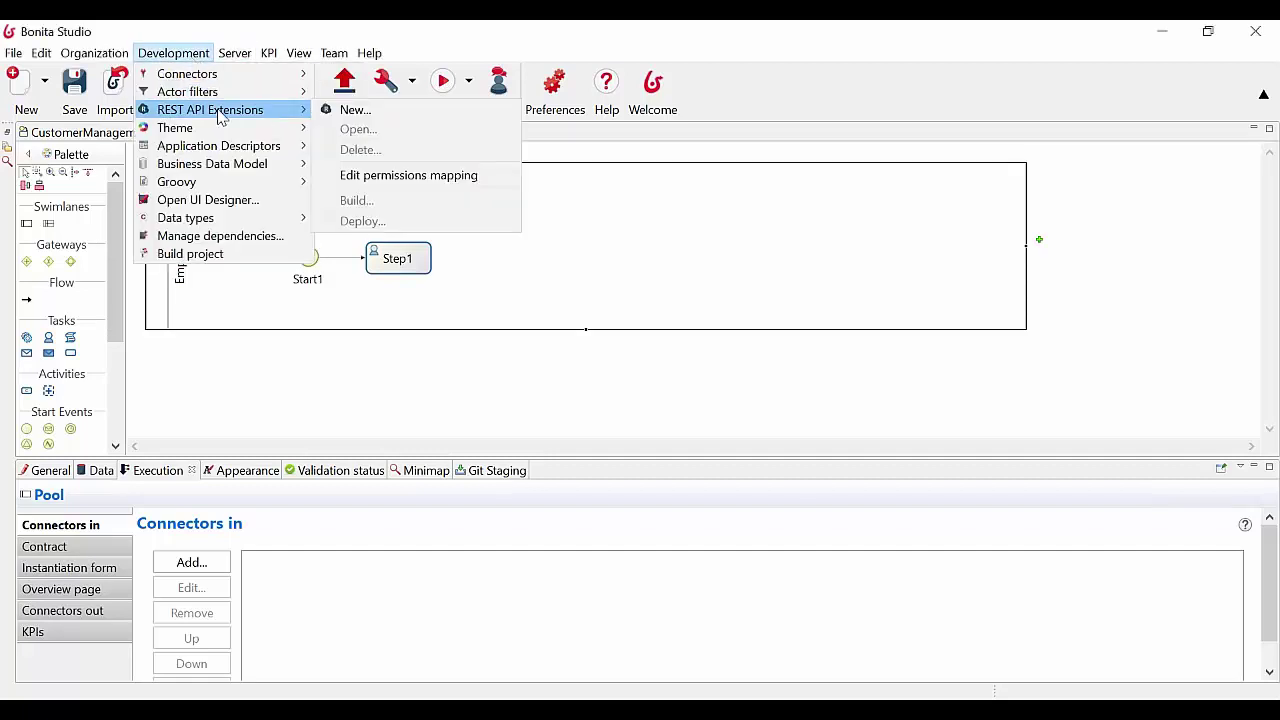
left_click(360, 110)
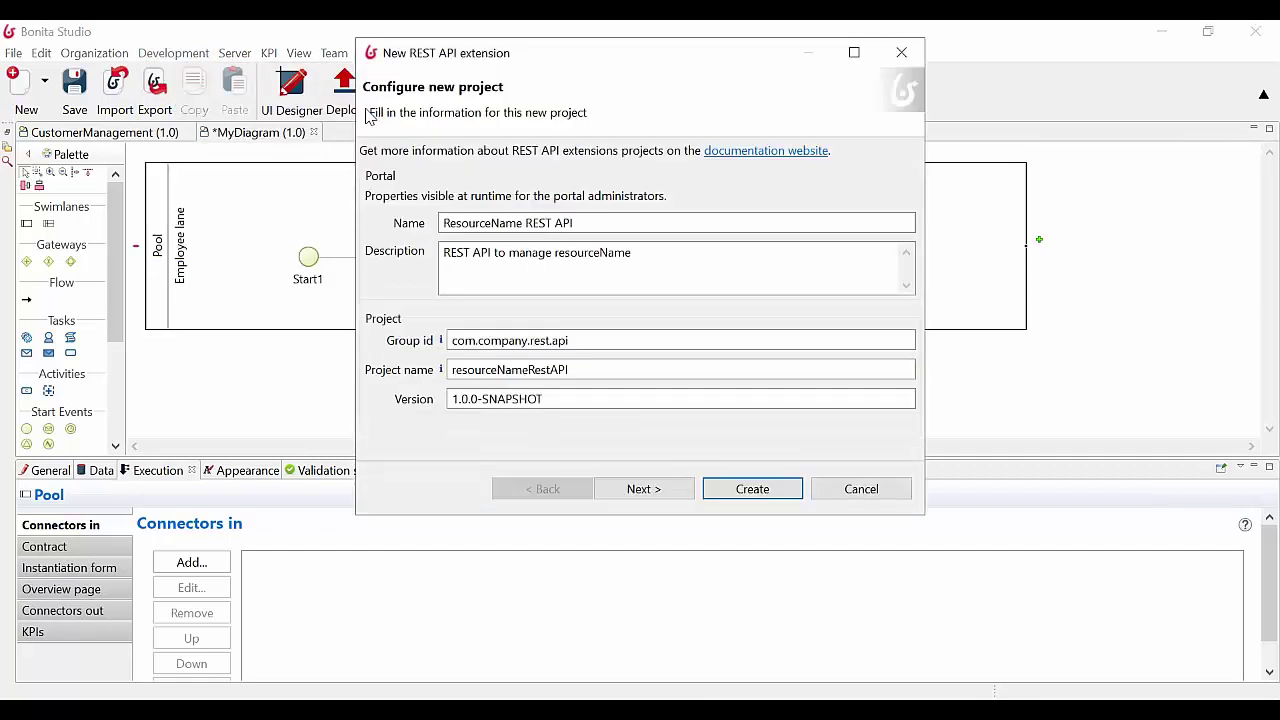
left_click(655, 488)
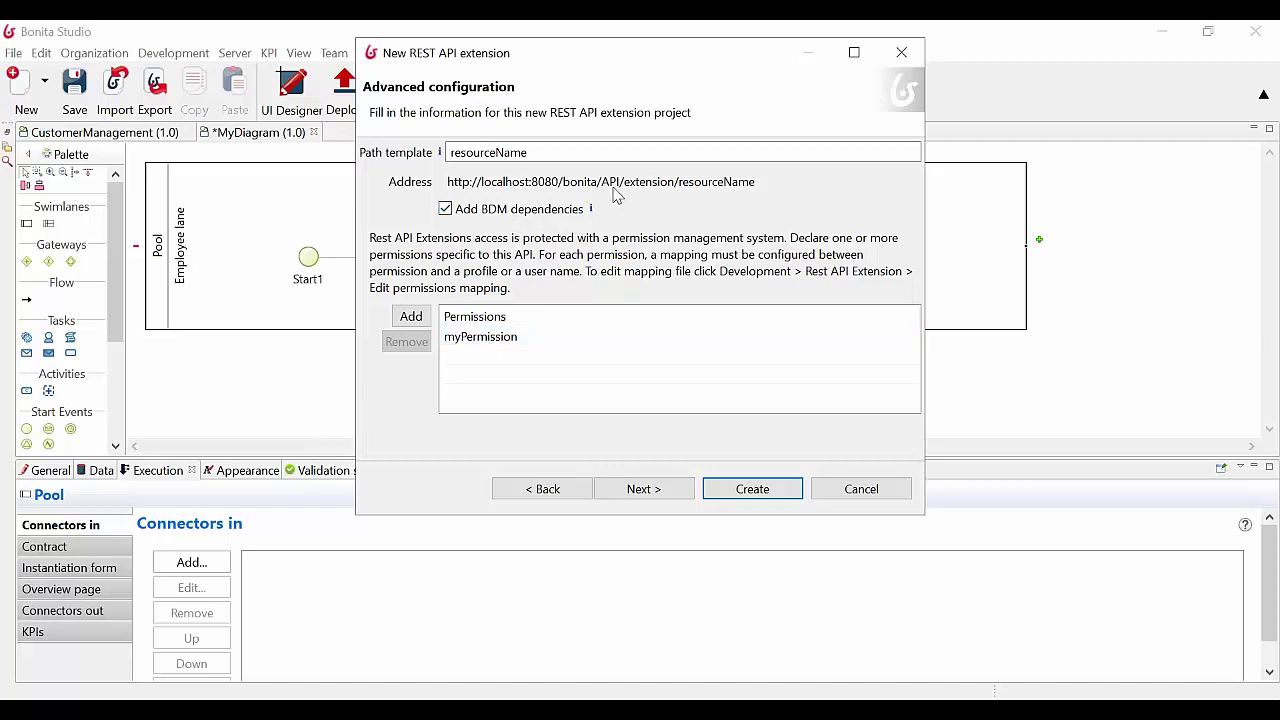
left_click(640, 489)
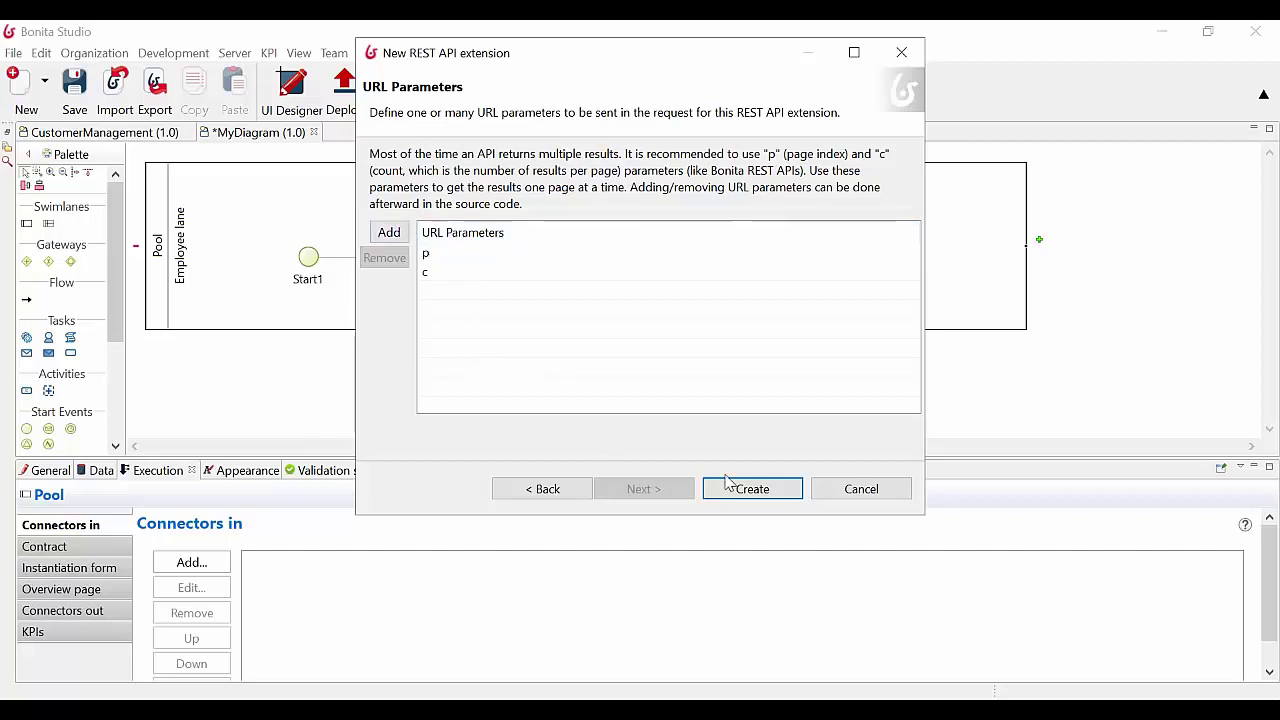
left_click(766, 494)
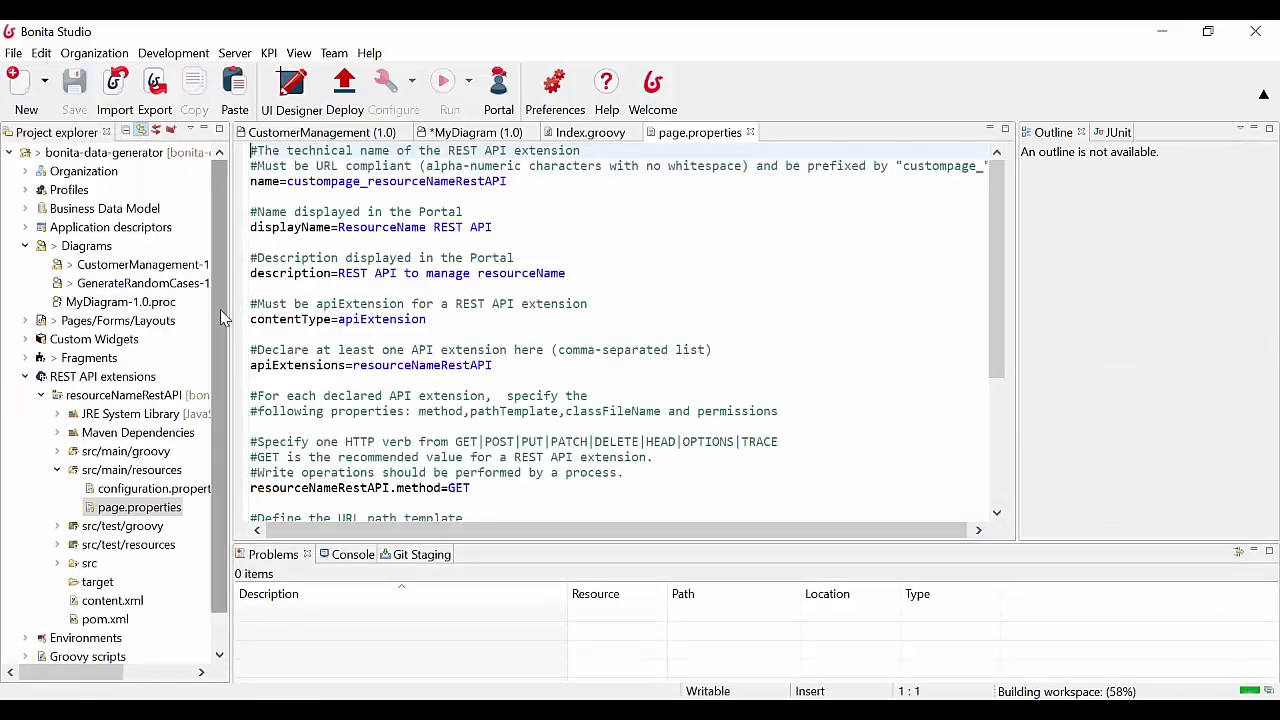
Open the extension's Index.groovy controller from the src/main/groovy package
left_click_drag(220, 309, 218, 346)
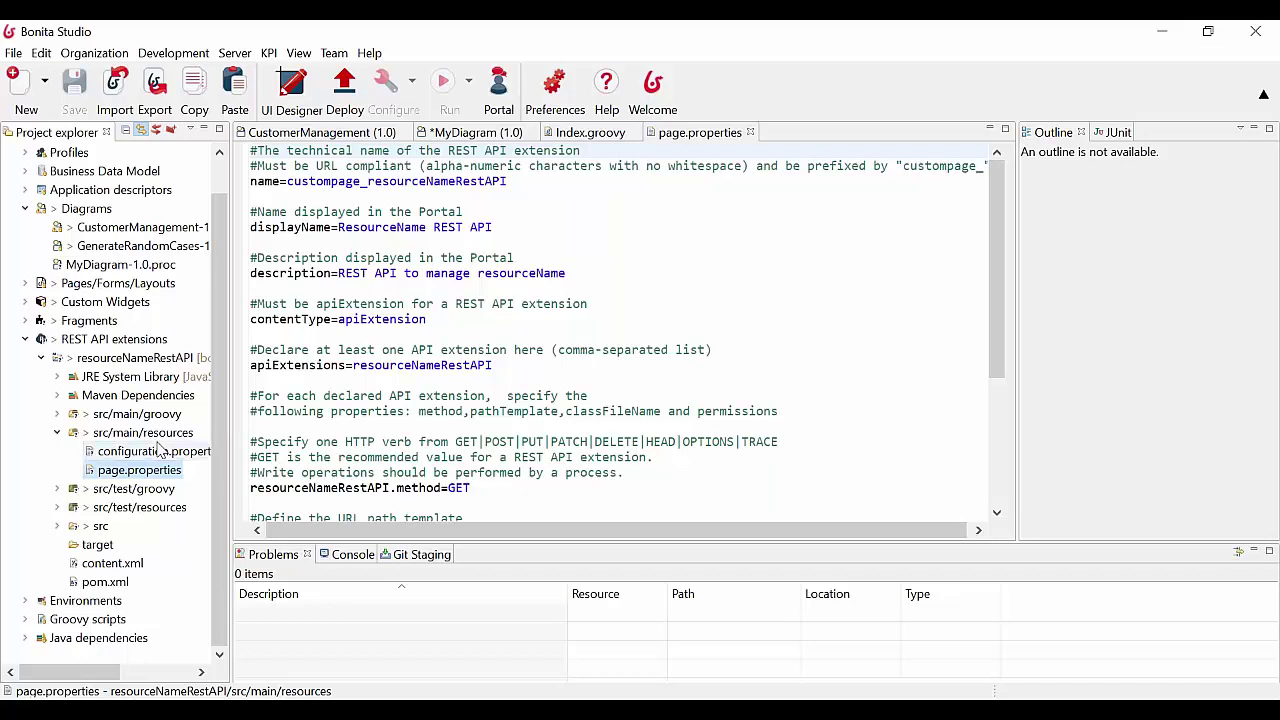
left_click(57, 414)
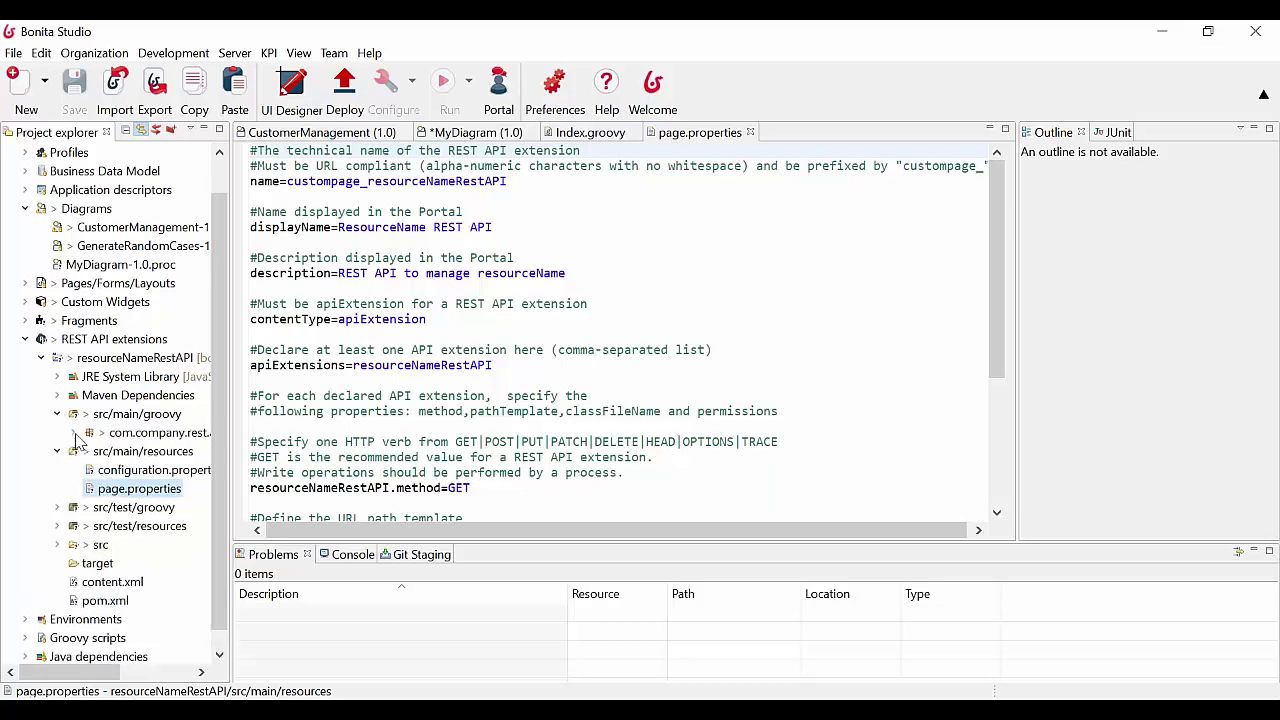
left_click(73, 432)
double_click(148, 451)
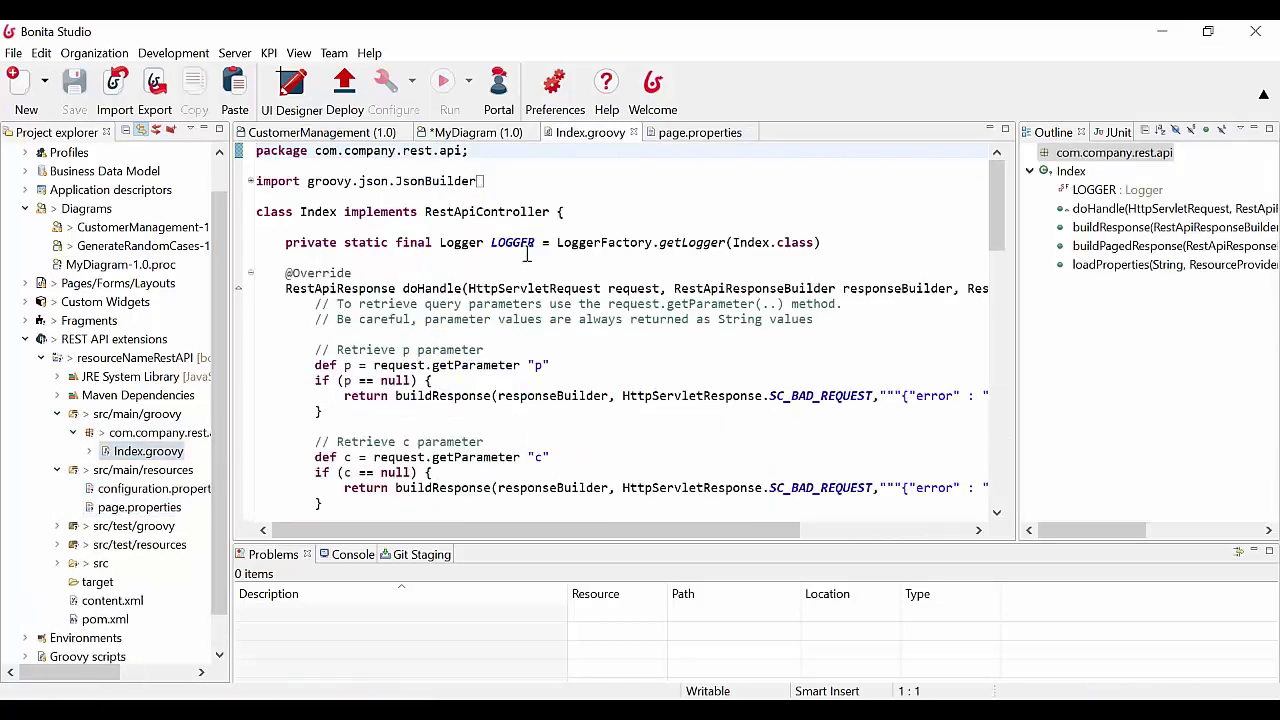
Inspect the RestApiController class and doHandle's request and responseBuilder parameters
left_click(527, 255)
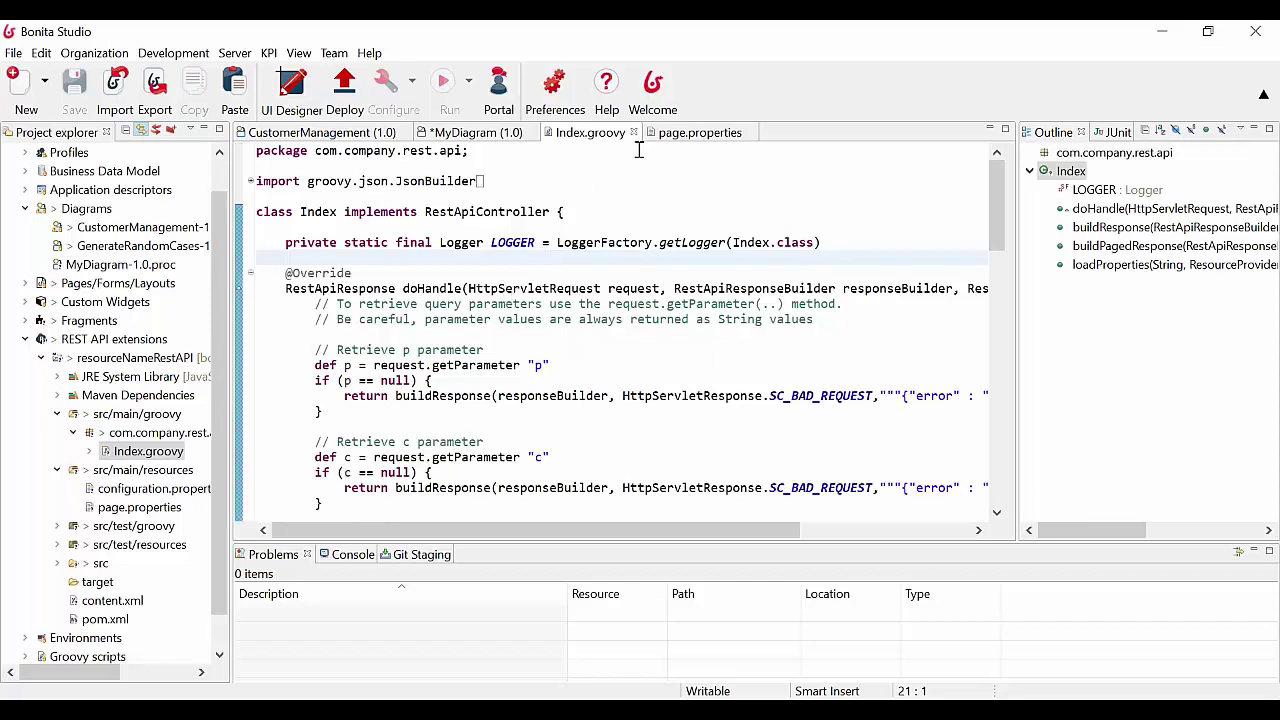
left_click(593, 215)
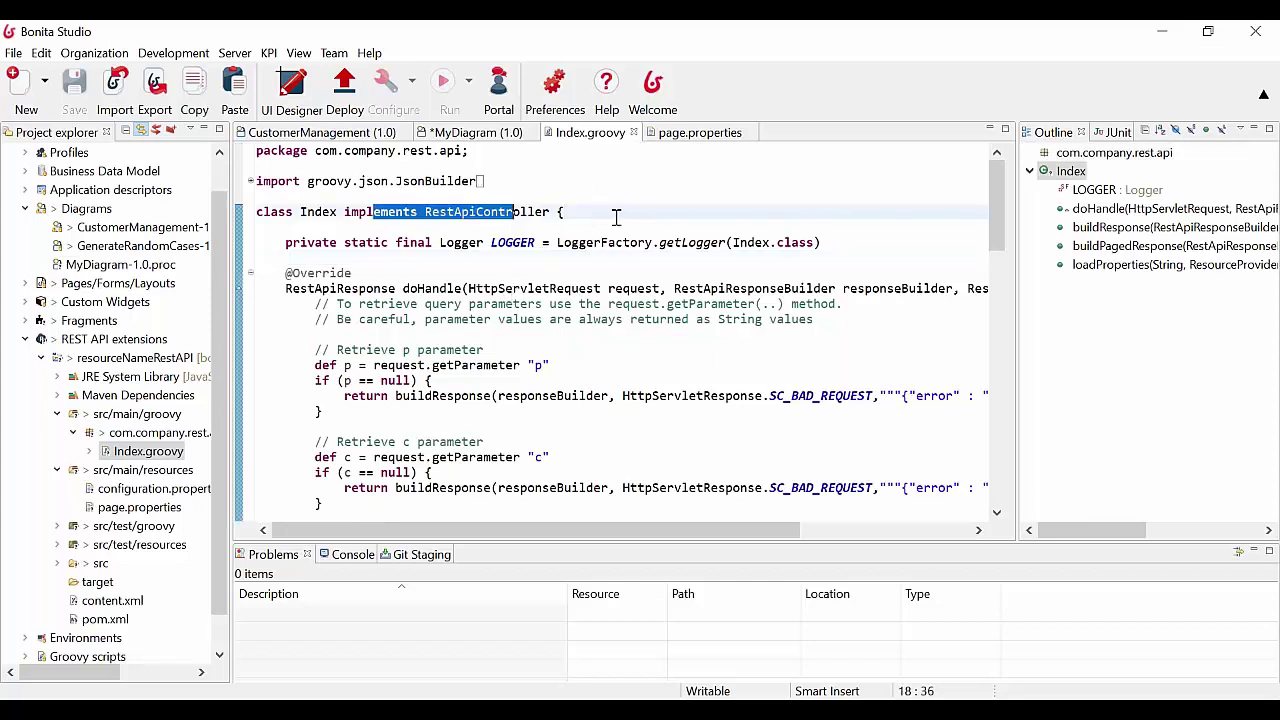
double_click(425, 288)
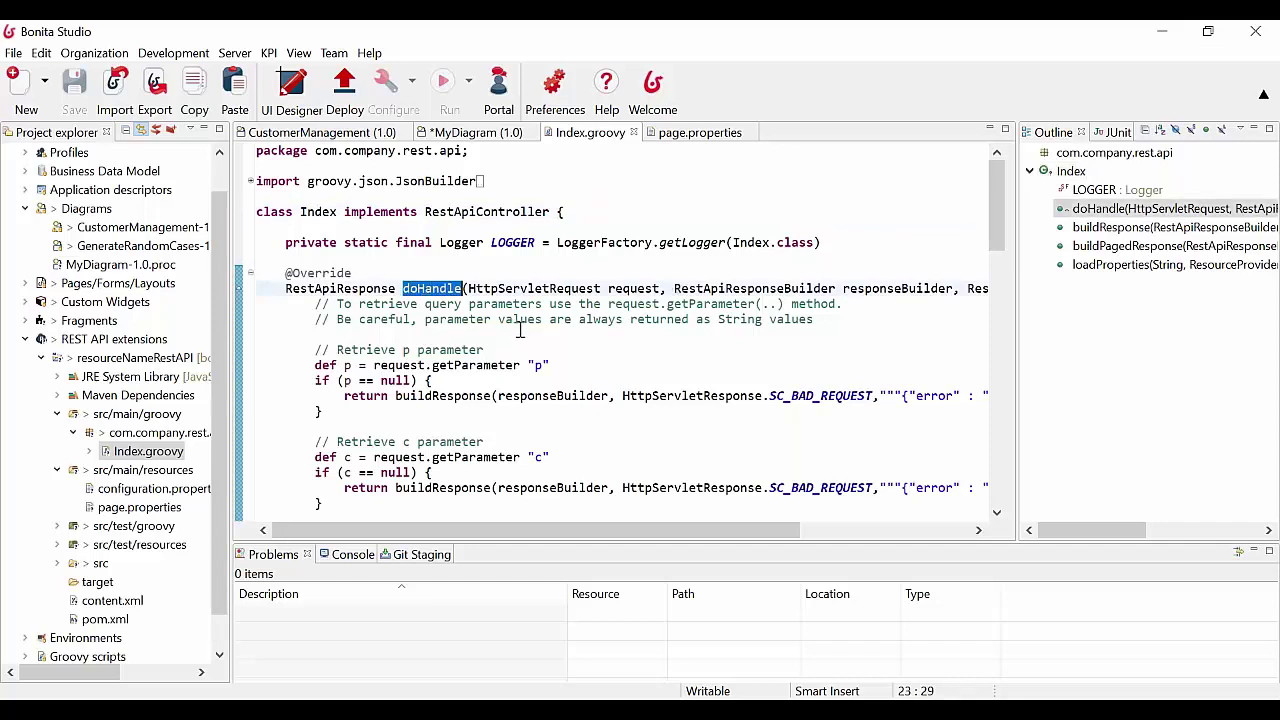
double_click(634, 288)
double_click(906, 288)
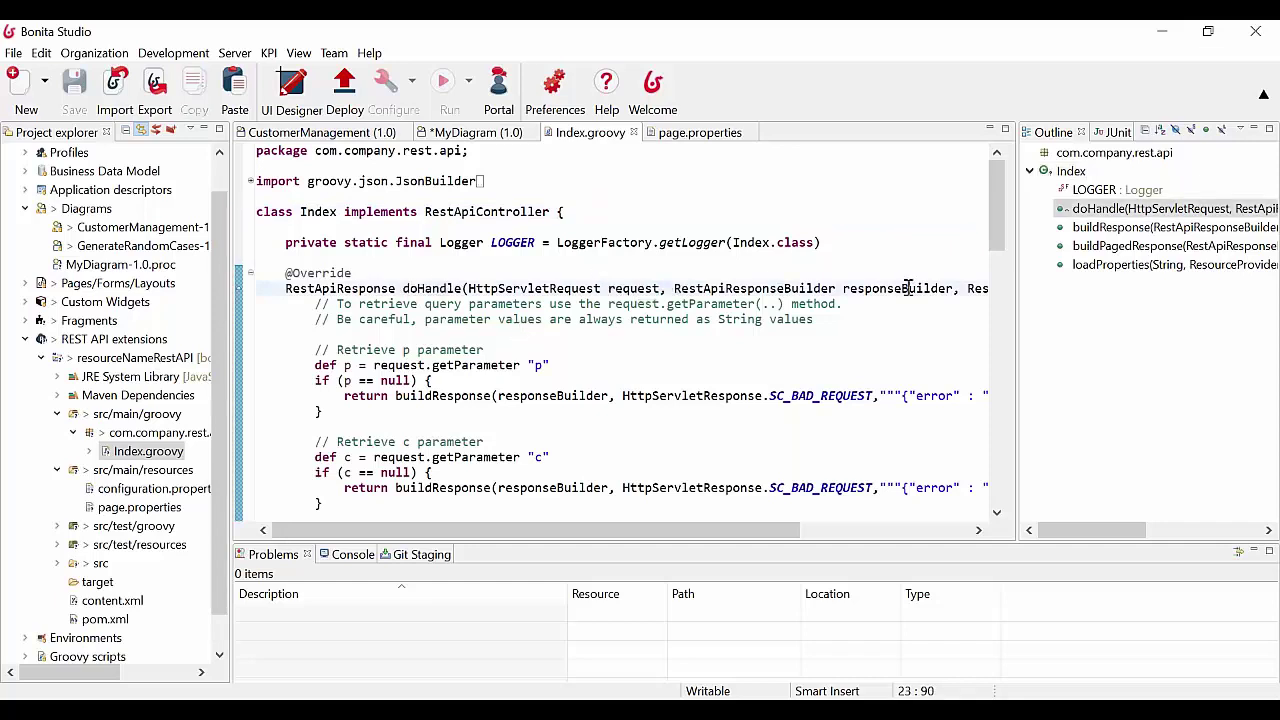
left_click_drag(770, 533, 672, 490)
scroll(591, 366, "down", 1)
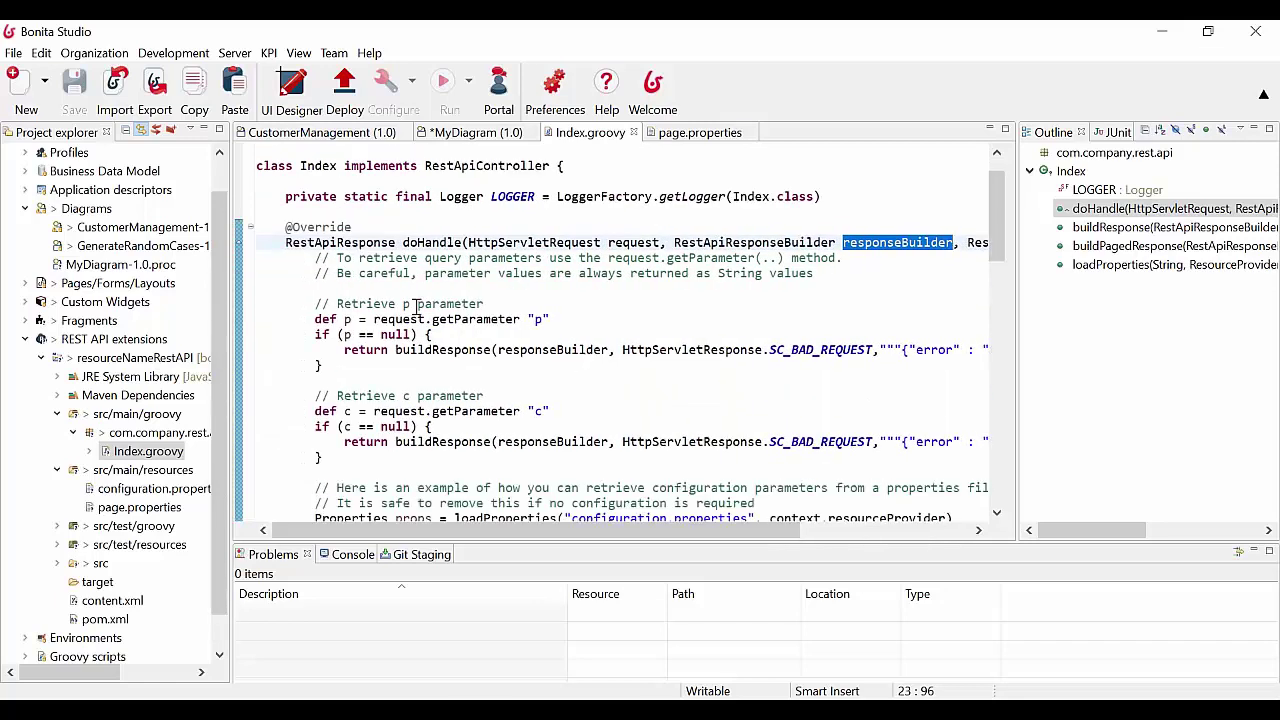
left_click_drag(416, 307, 562, 440)
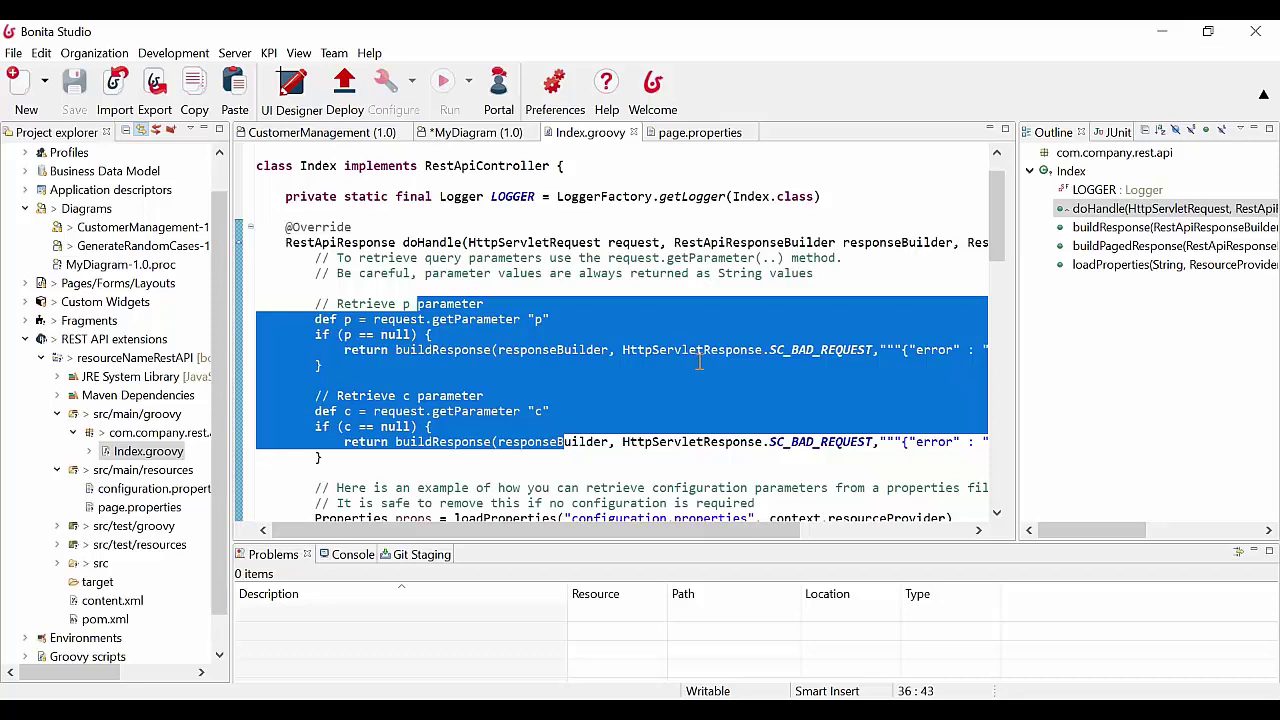
scroll(700, 362, "down", 4)
scroll(700, 361, "down", 3)
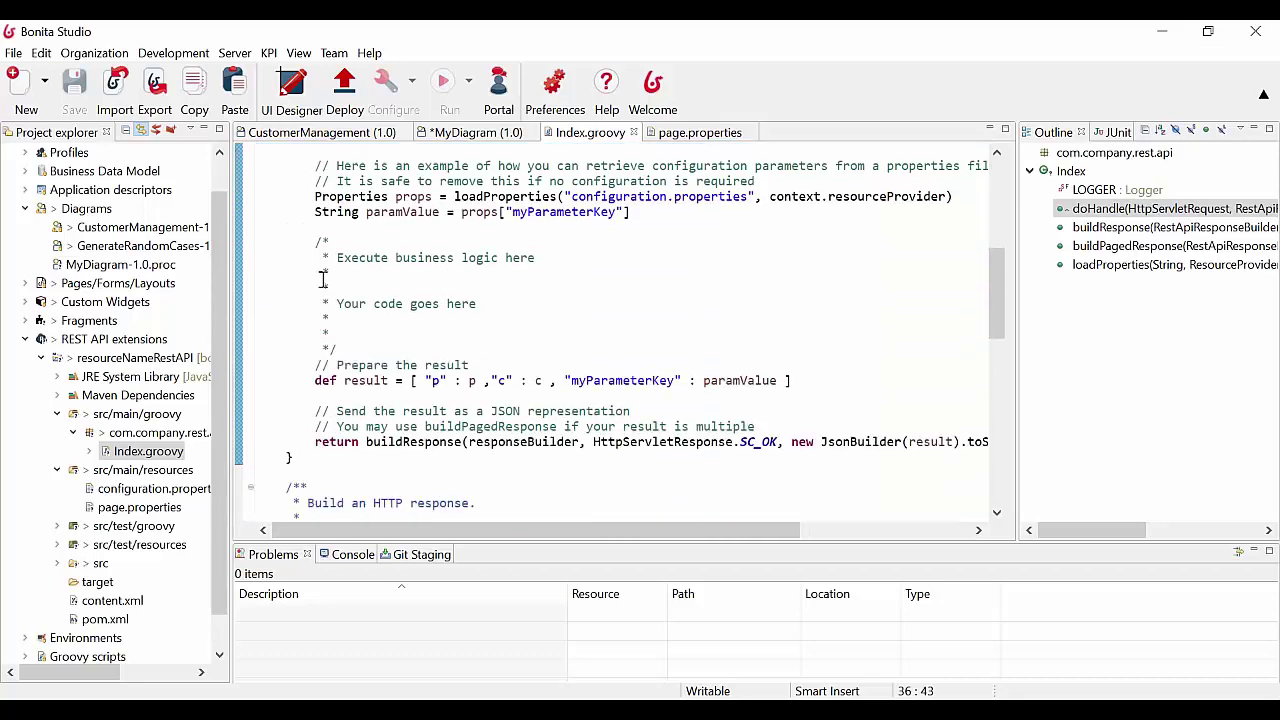
Add blank lines after the paramValue line and examine the buildResponse JsonBuilder return line
left_click(352, 227)
key("Return")
key("Return")
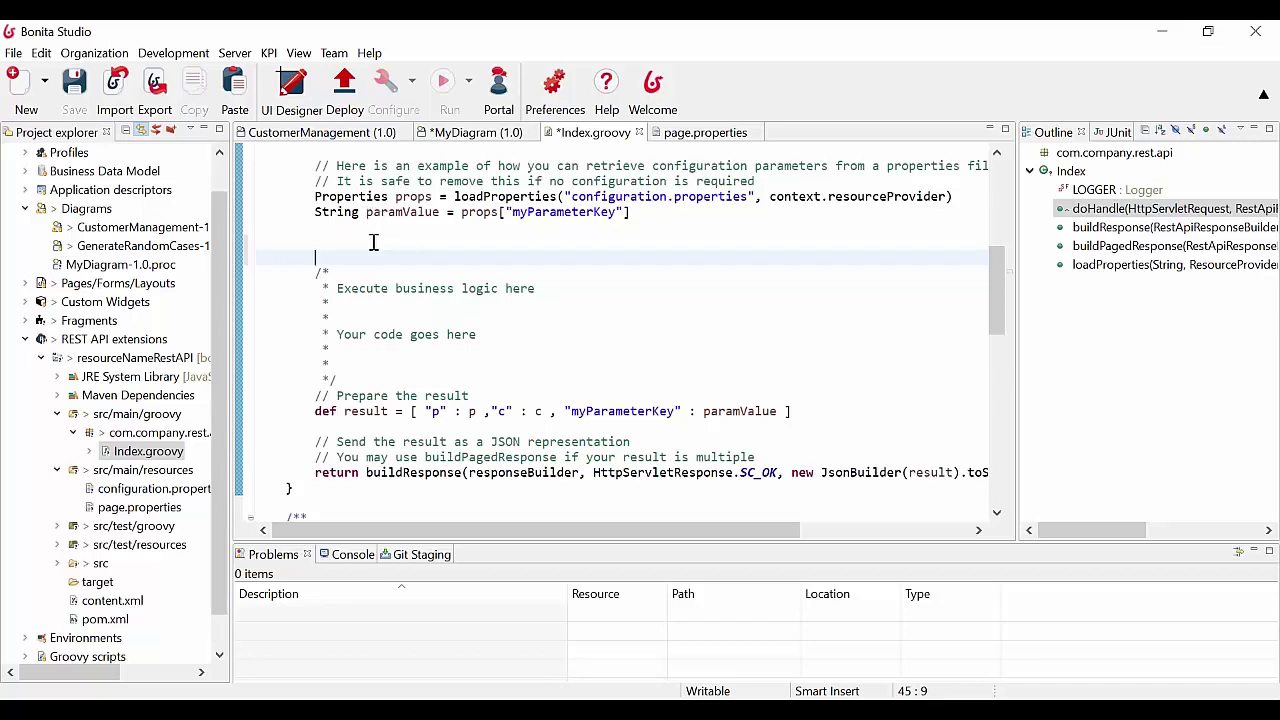
left_click_drag(344, 411, 808, 414)
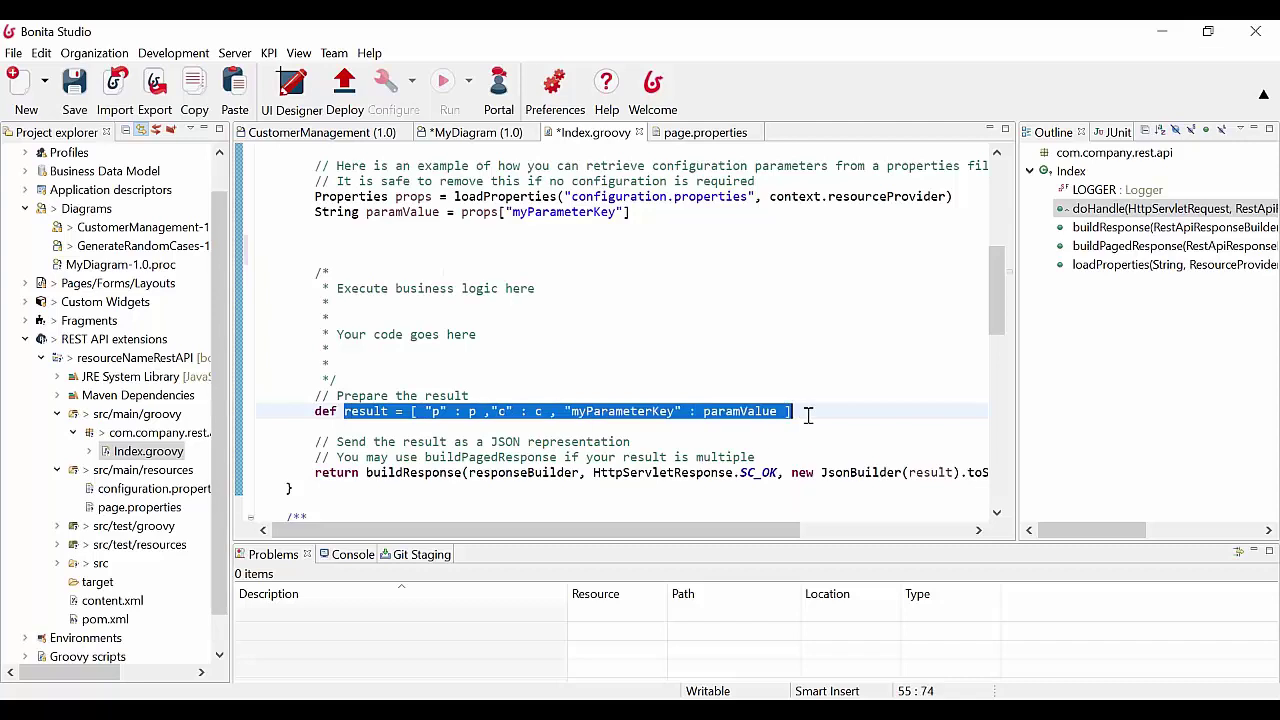
scroll(380, 443, "down", 1)
double_click(368, 427)
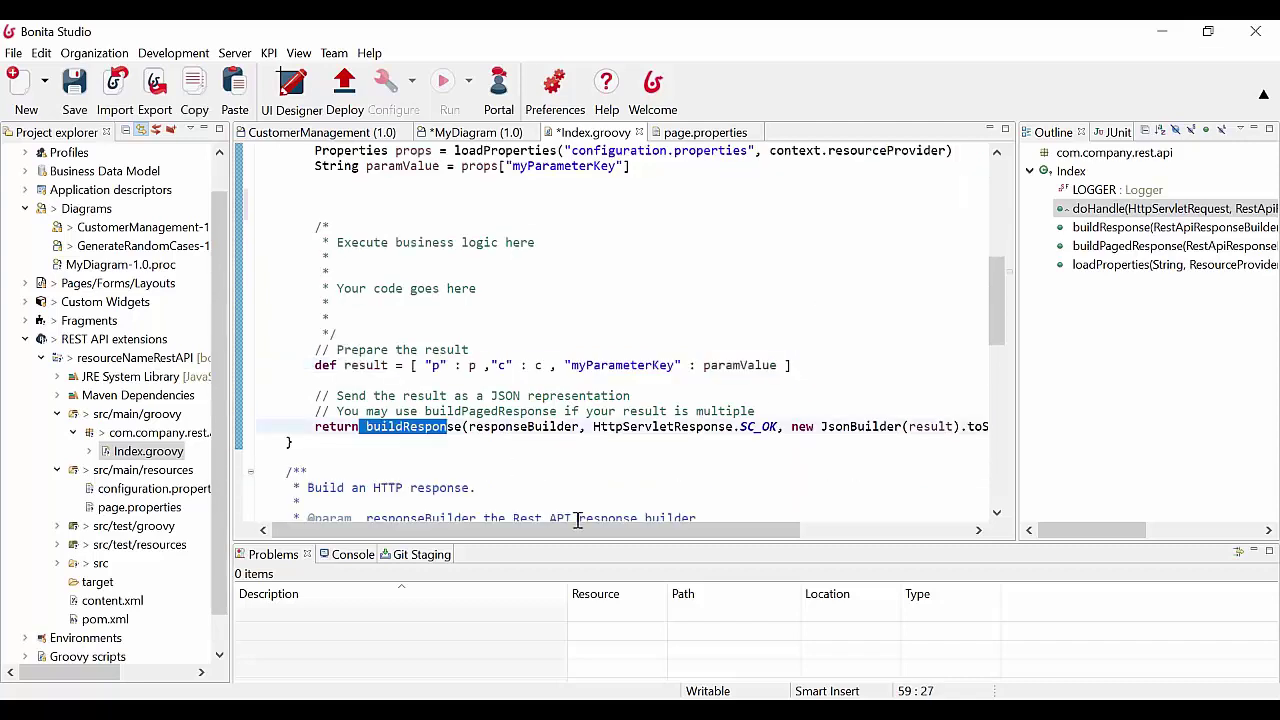
left_click_drag(578, 530, 708, 530)
left_click(748, 428)
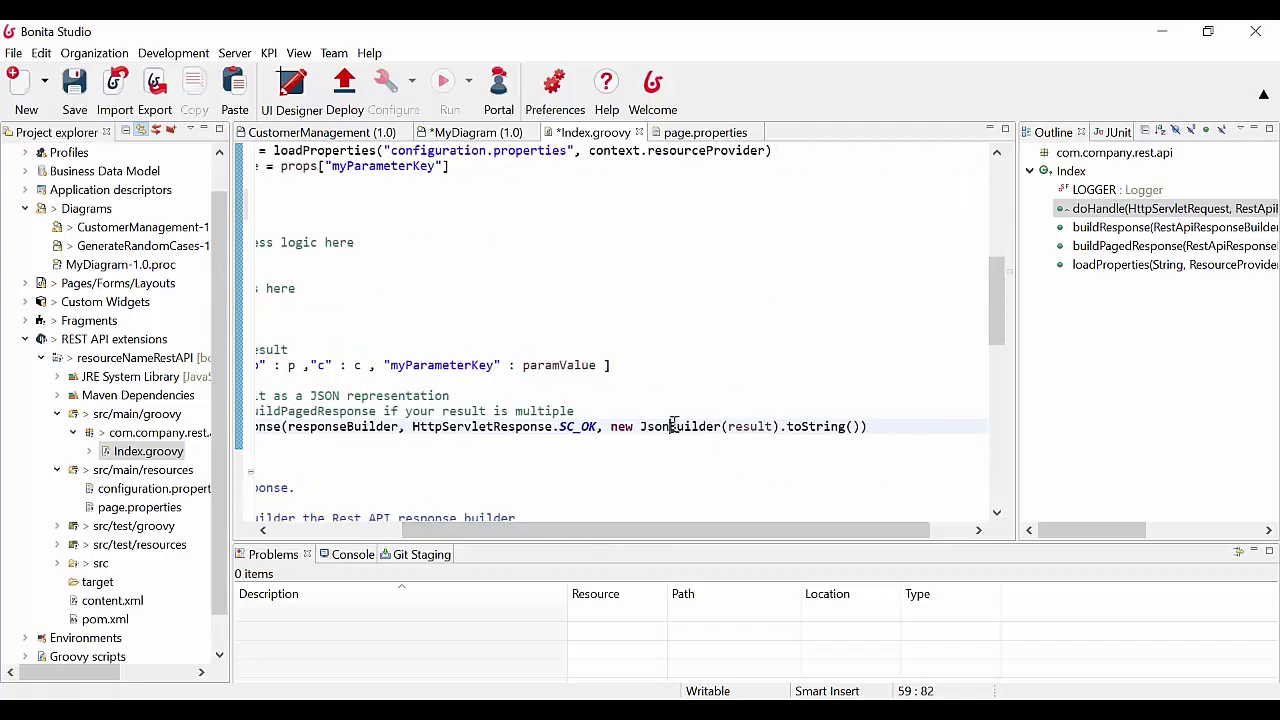
left_click_drag(640, 428, 722, 428)
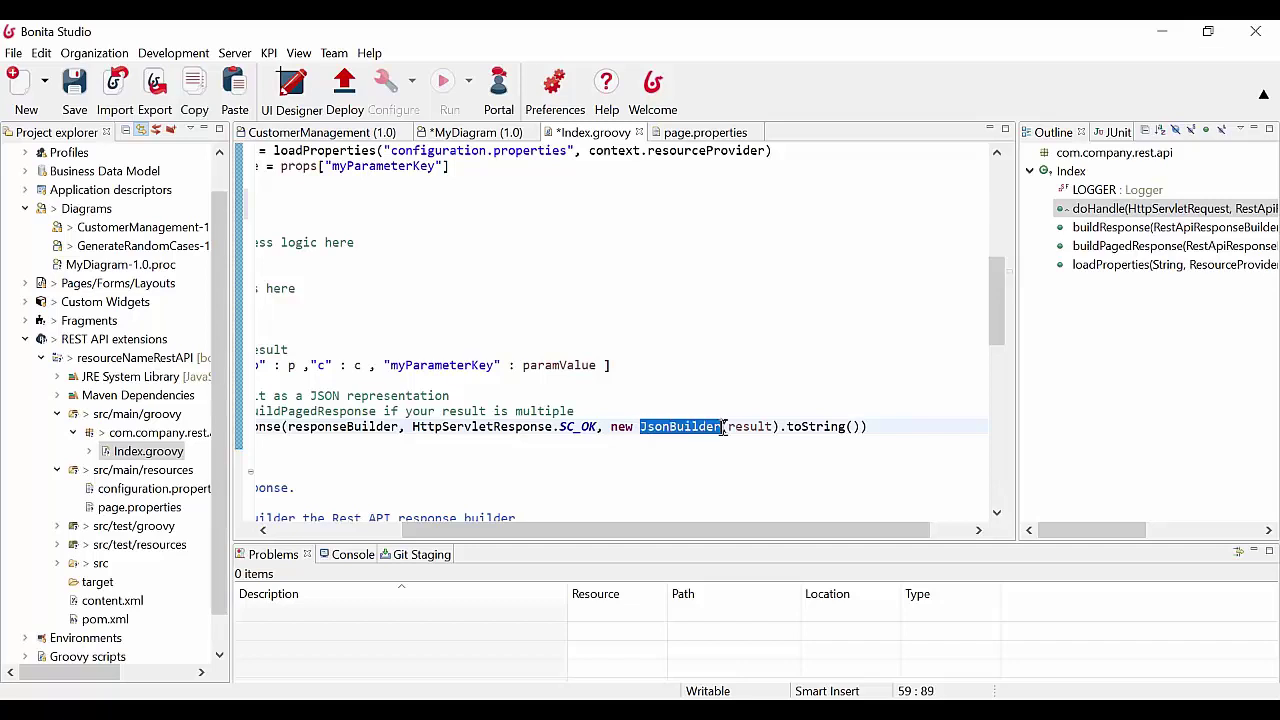
left_click(775, 395)
double_click(675, 428)
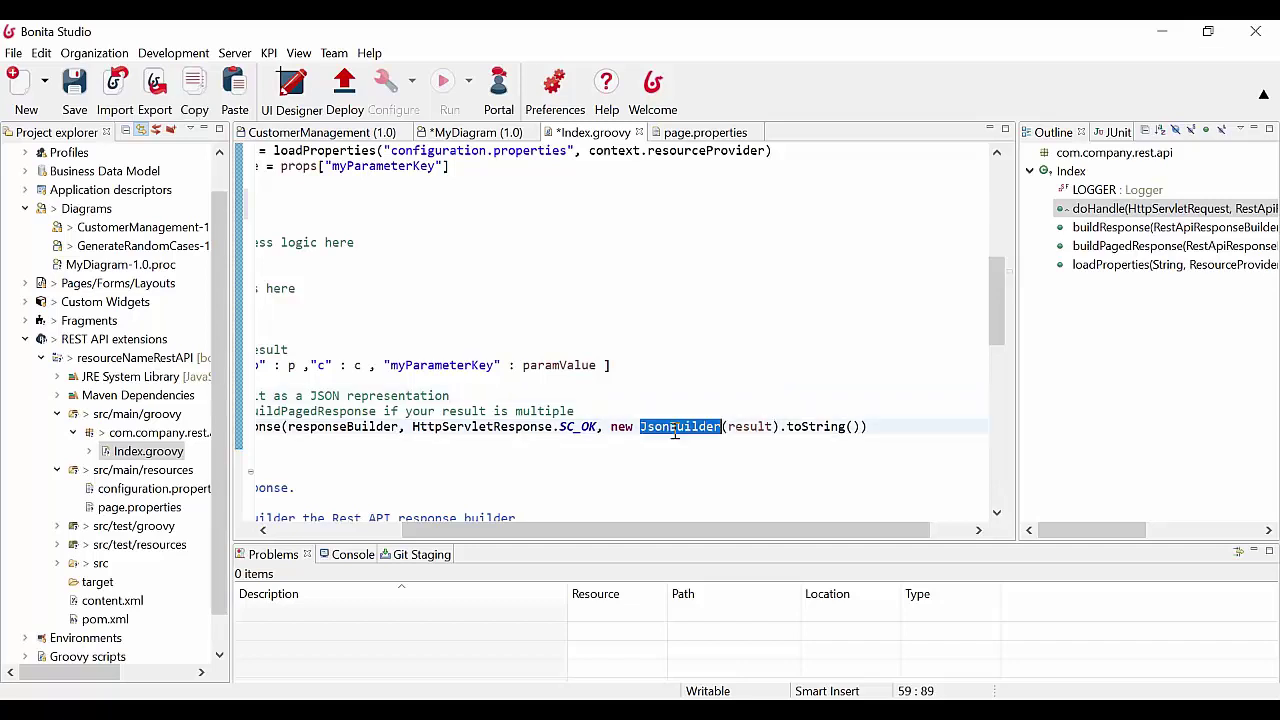
left_click(712, 380)
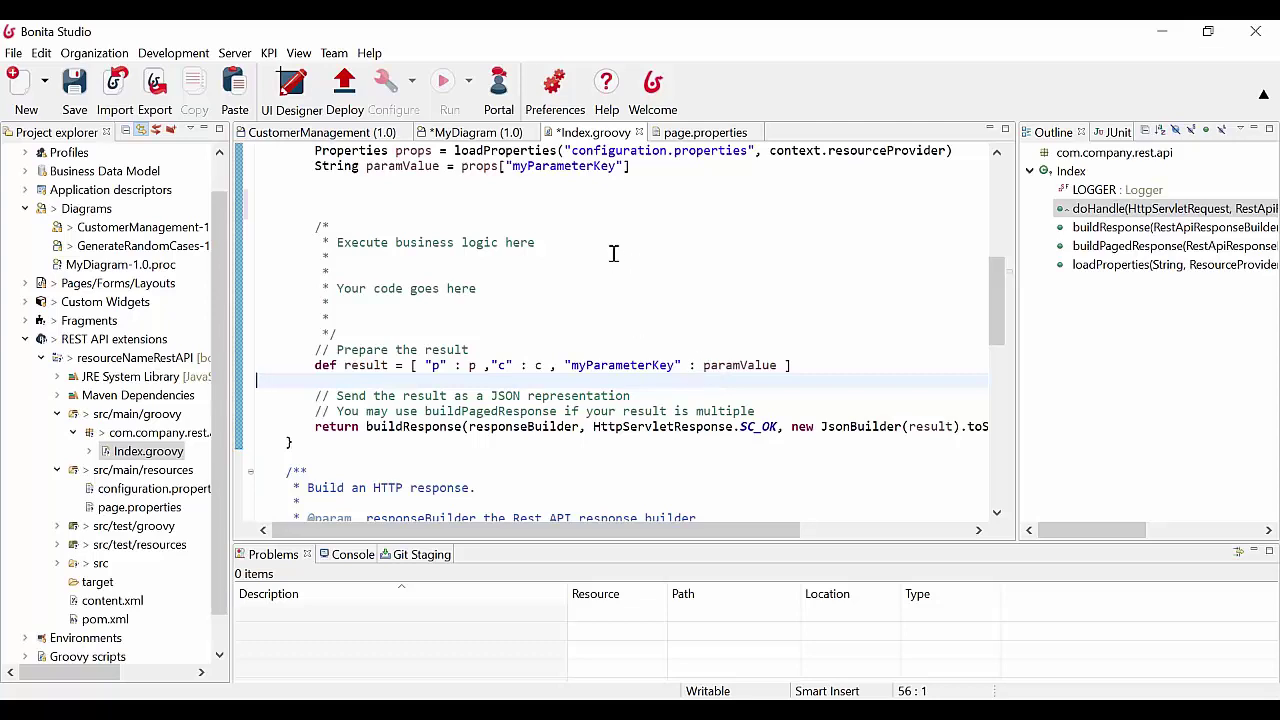
In MyDiagram, make the Start1 start event a timer start event
left_click(452, 133)
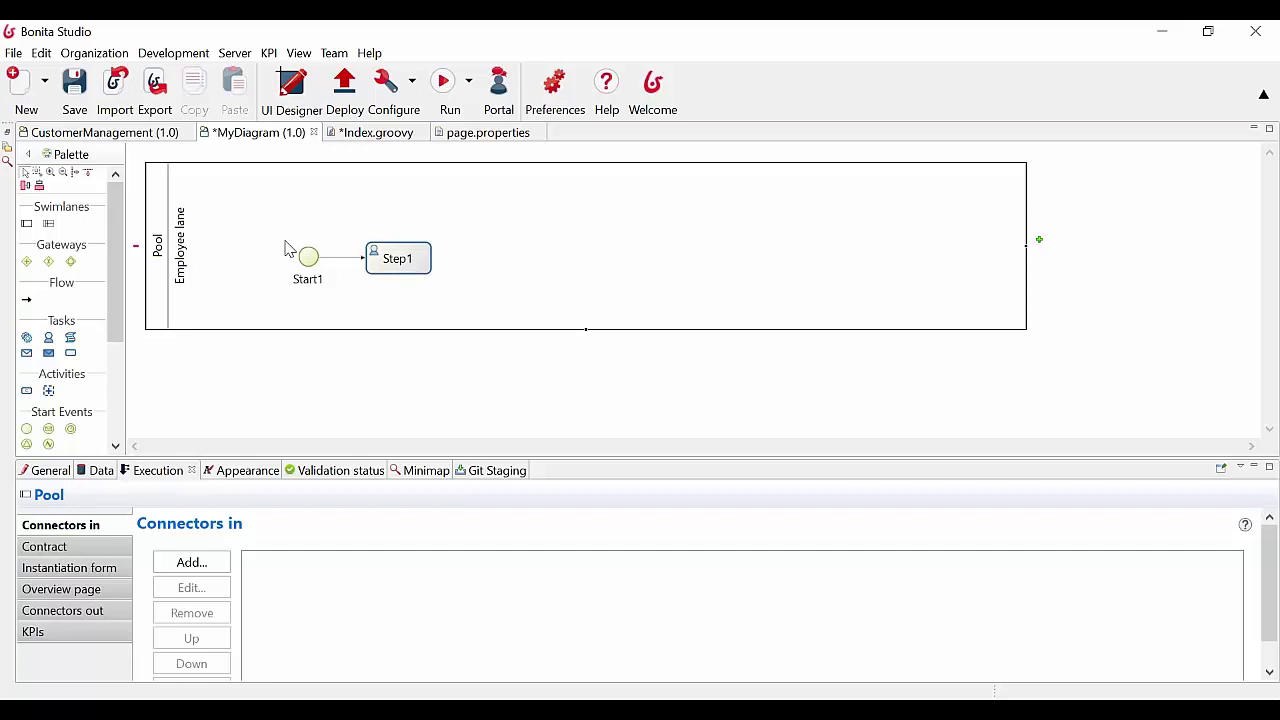
left_click(309, 259)
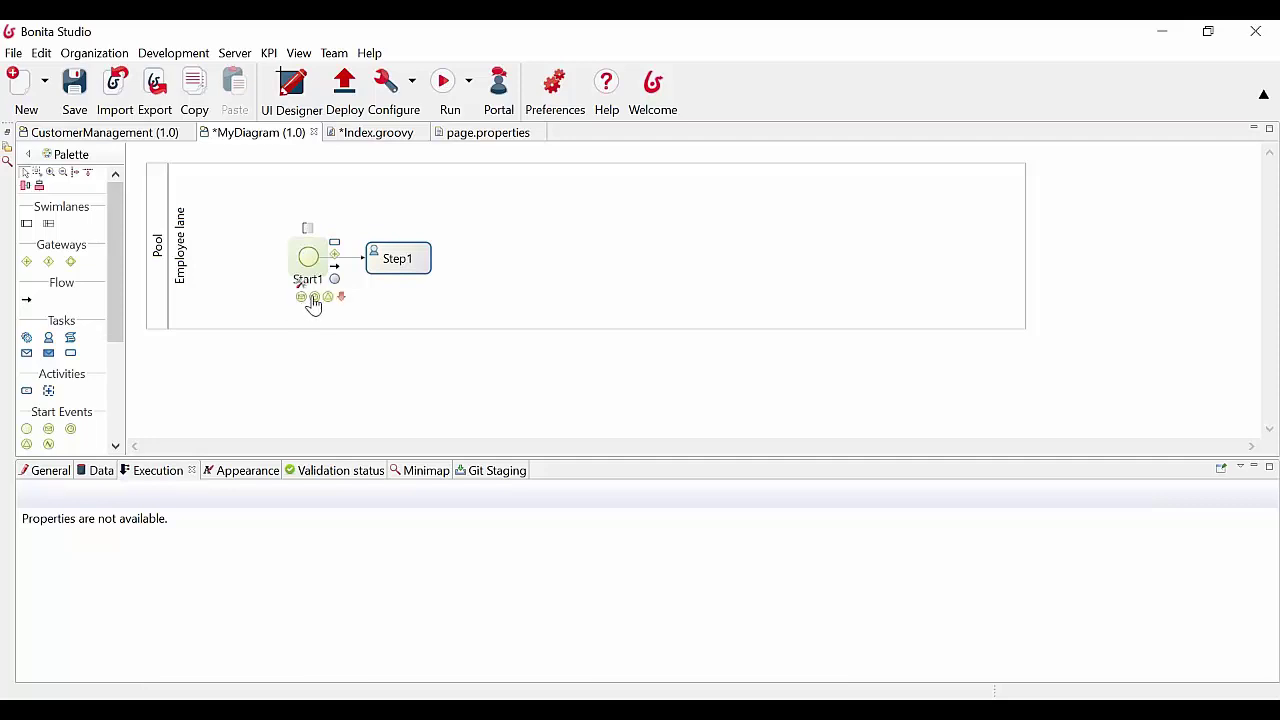
left_click(314, 298)
Rename the start event to 'Every friday at 17h' in its General properties
left_click(43, 479)
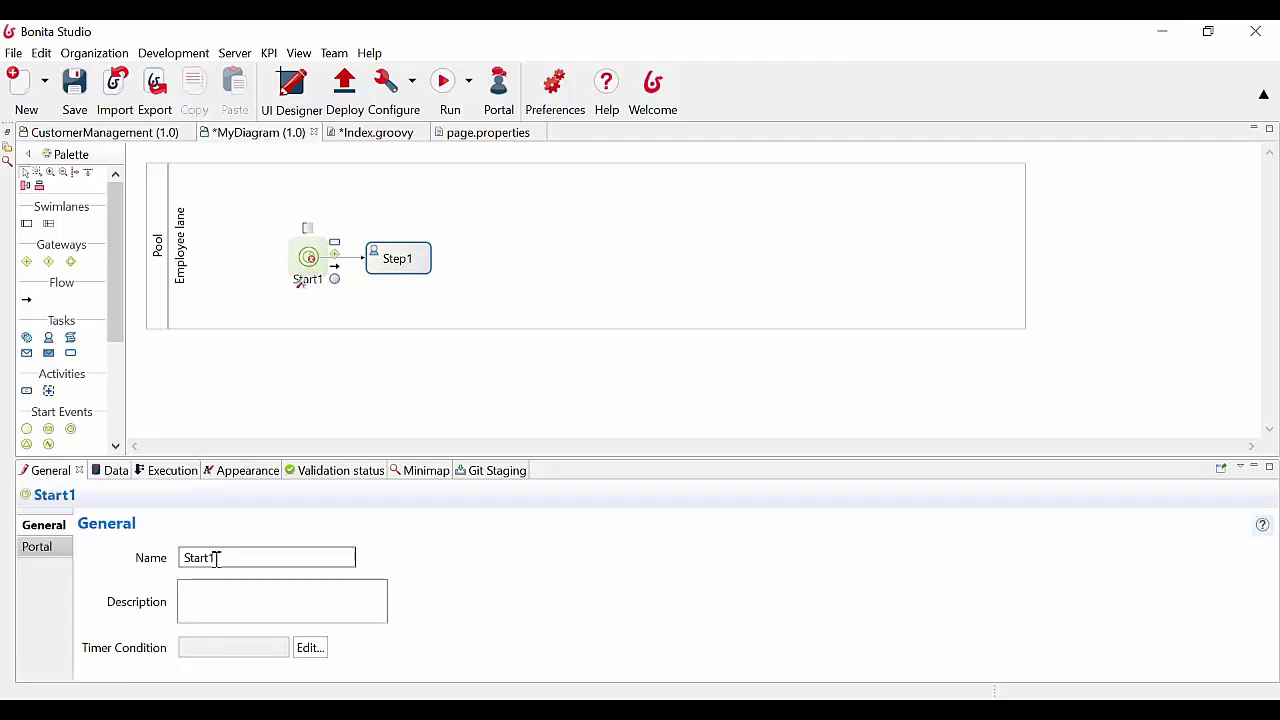
left_click_drag(217, 557, 138, 561)
type("EV")
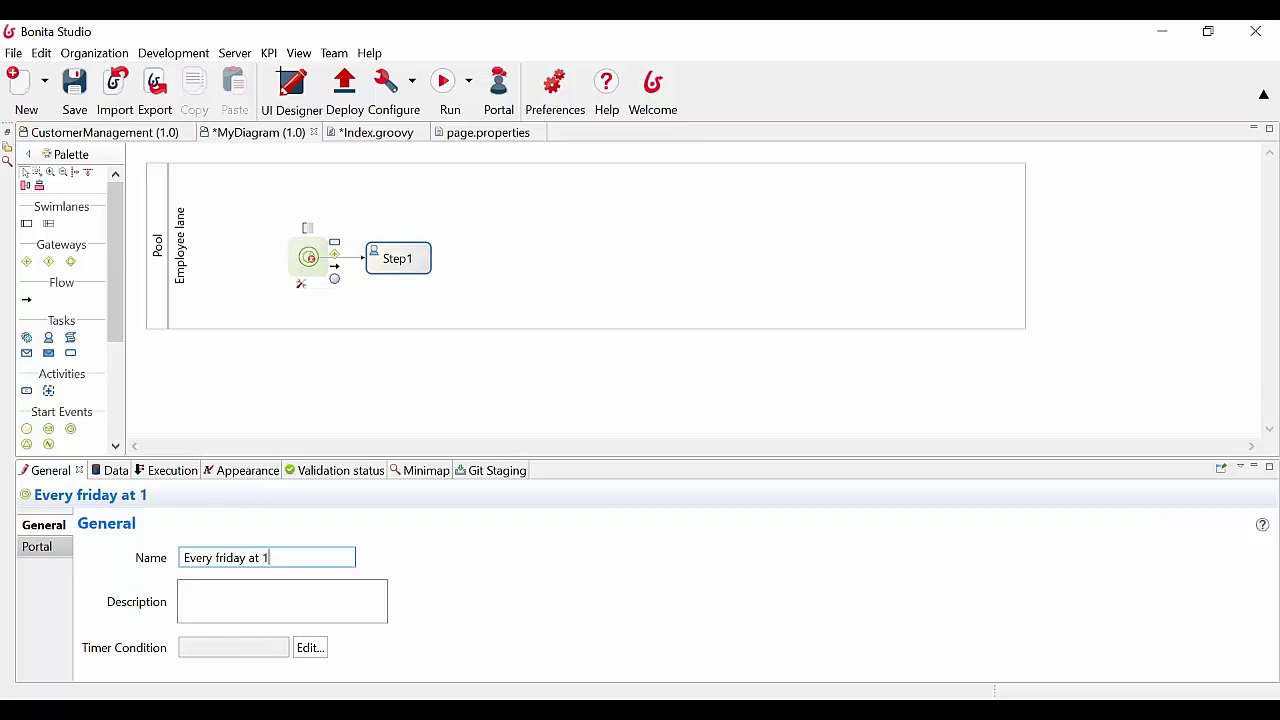
Open the timer condition editor and choose the Cycle type after trying Duration and Date
left_click(310, 648)
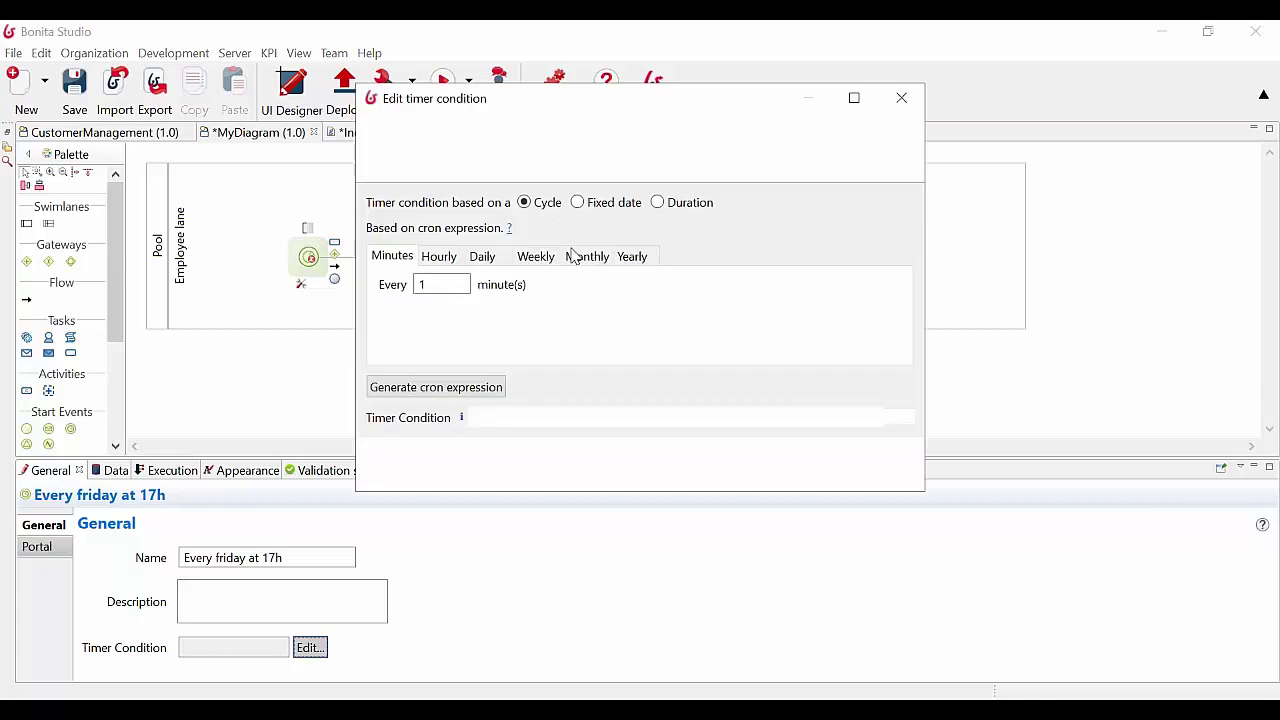
left_click(657, 202)
left_click(603, 206)
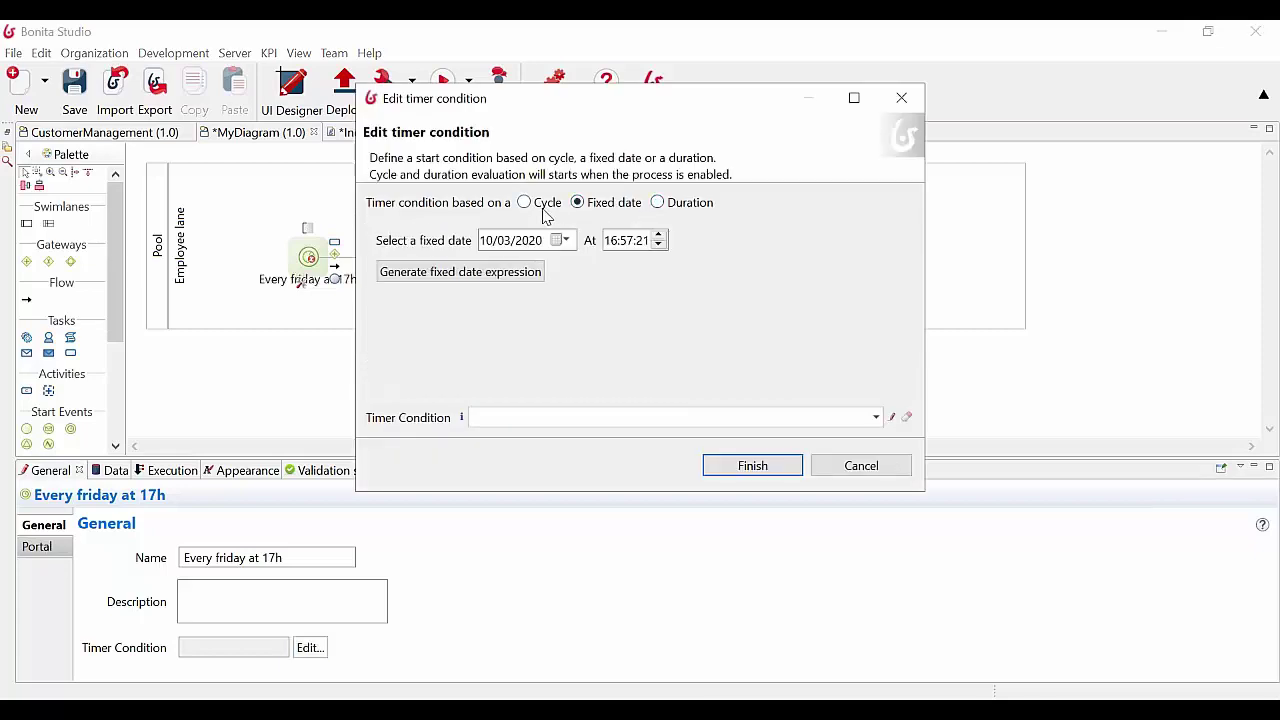
left_click(549, 207)
left_click(670, 210)
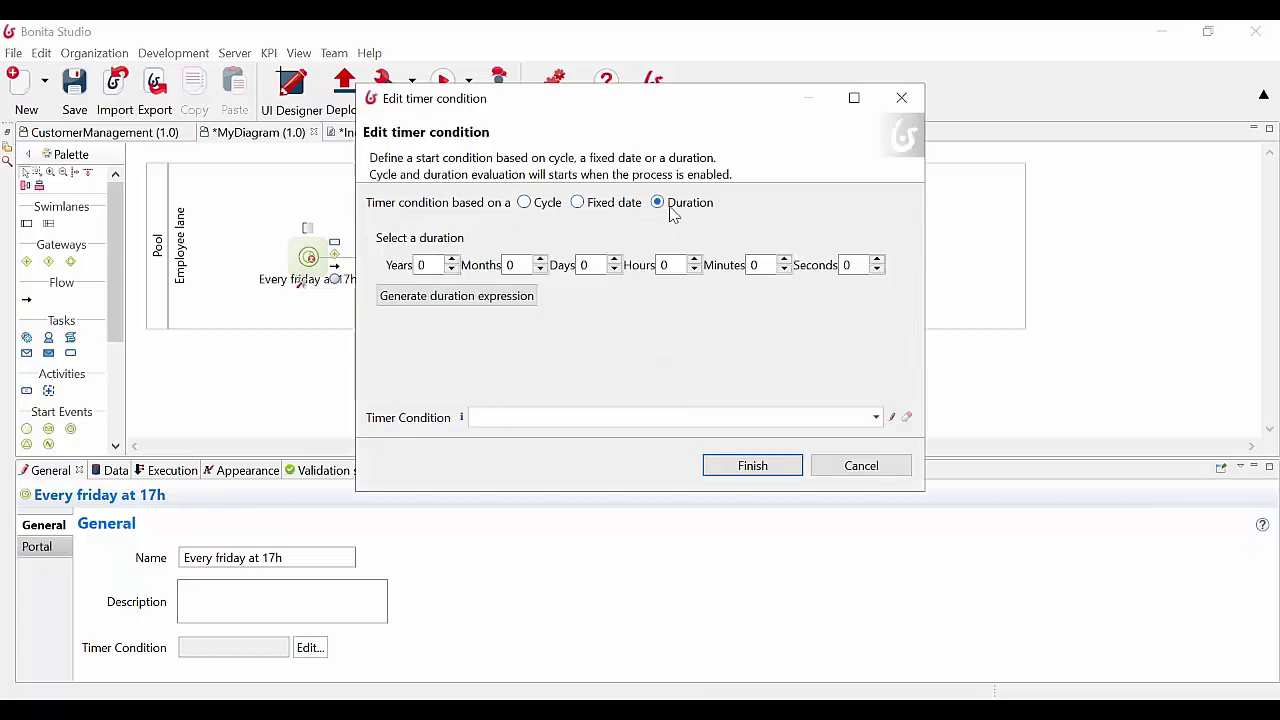
left_click(605, 207)
left_click(536, 207)
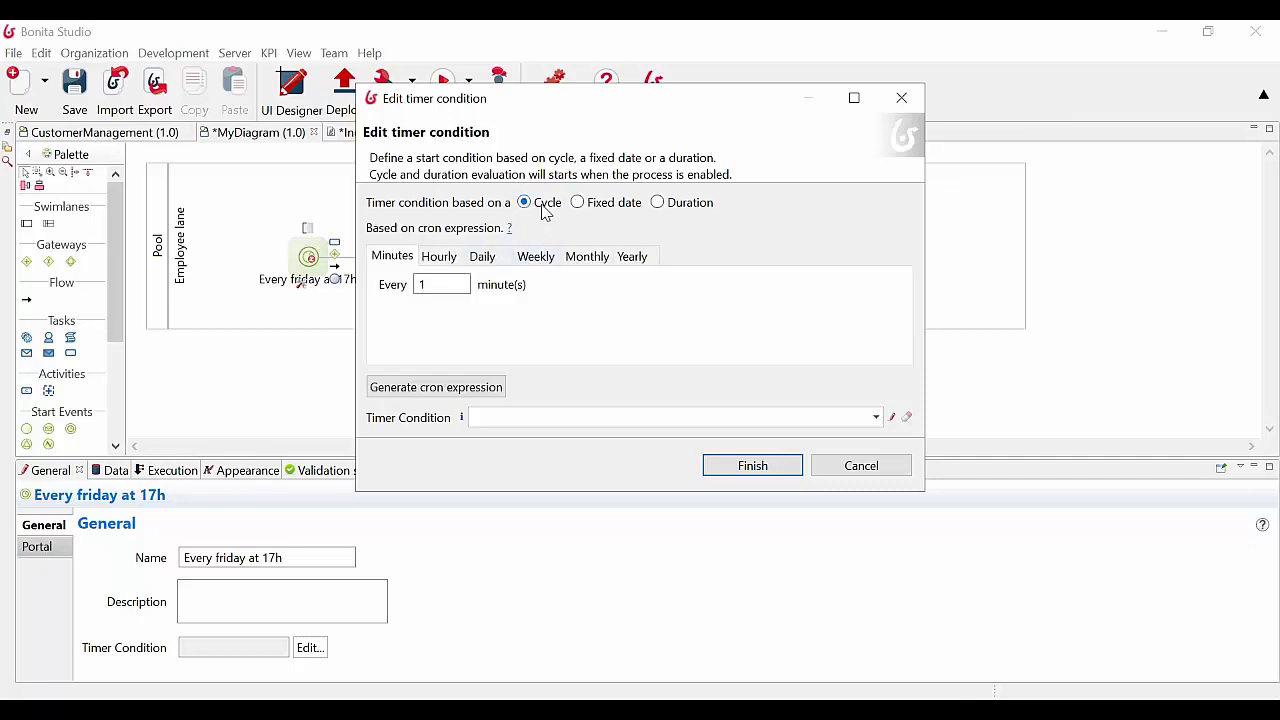
Set a weekly cycle on Friday at hour 17 and generate its cron expression
left_click(531, 256)
left_click(396, 310)
left_click(454, 335)
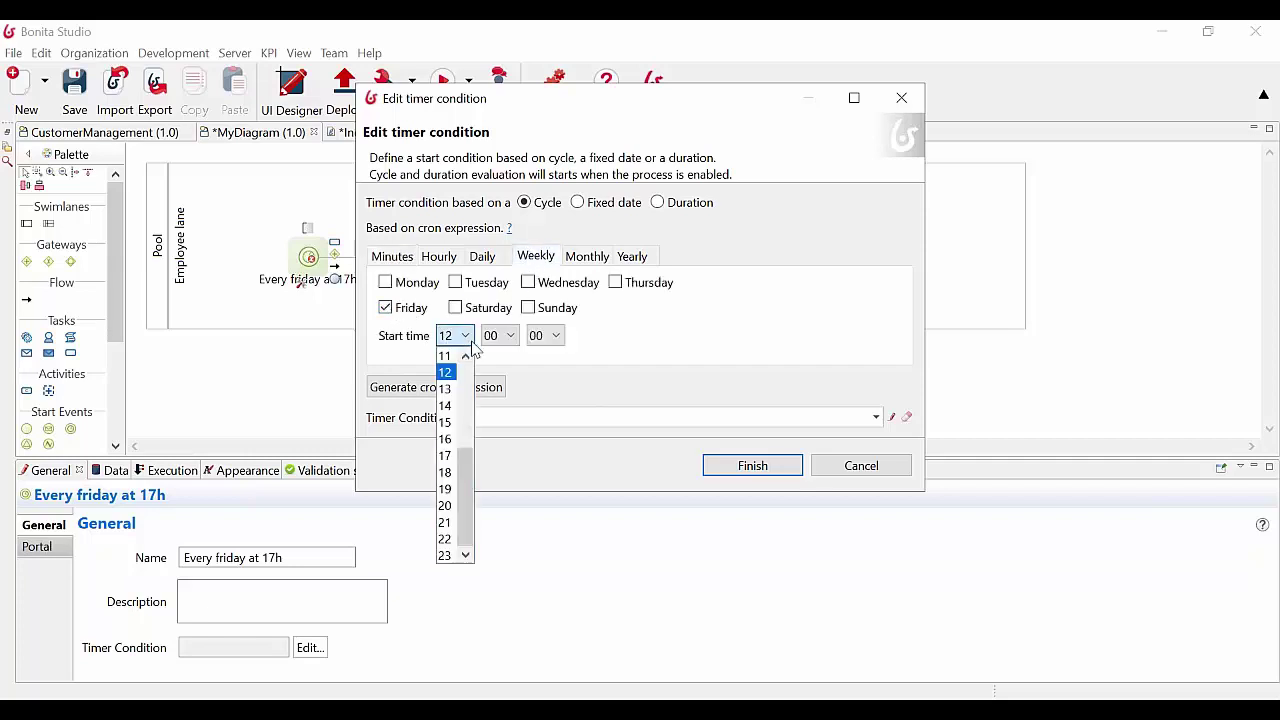
left_click(447, 459)
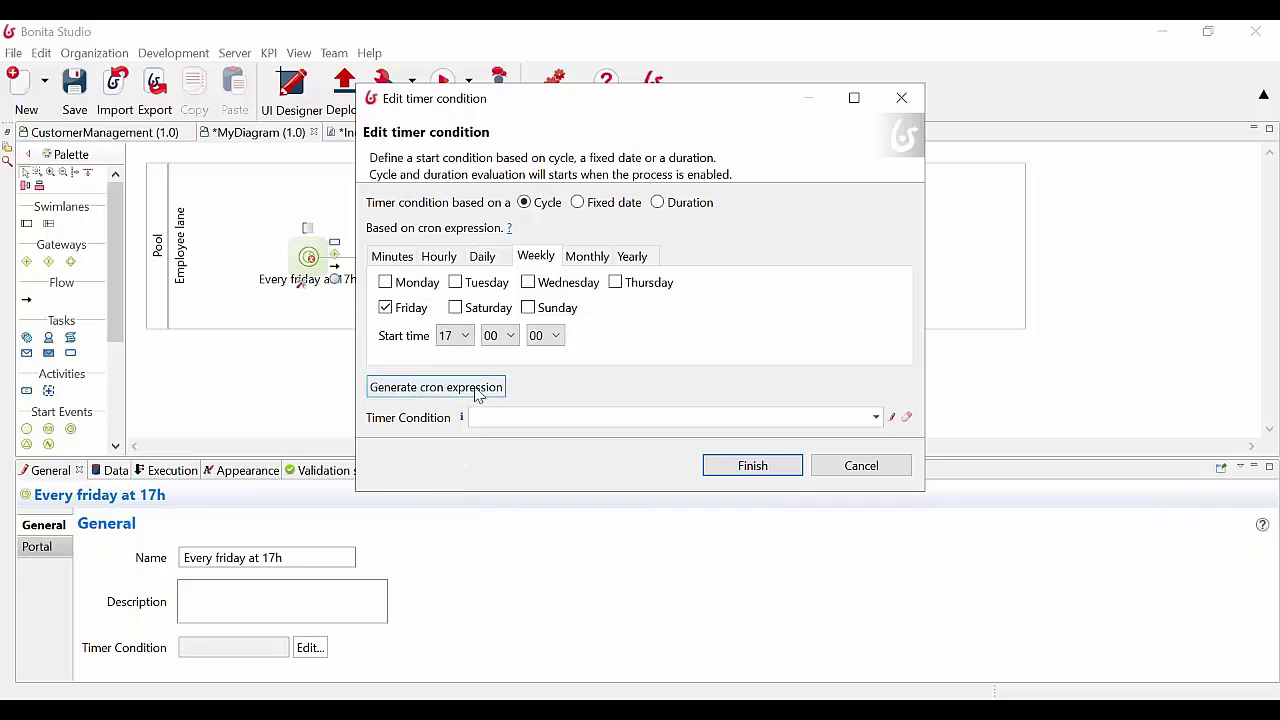
left_click(472, 395)
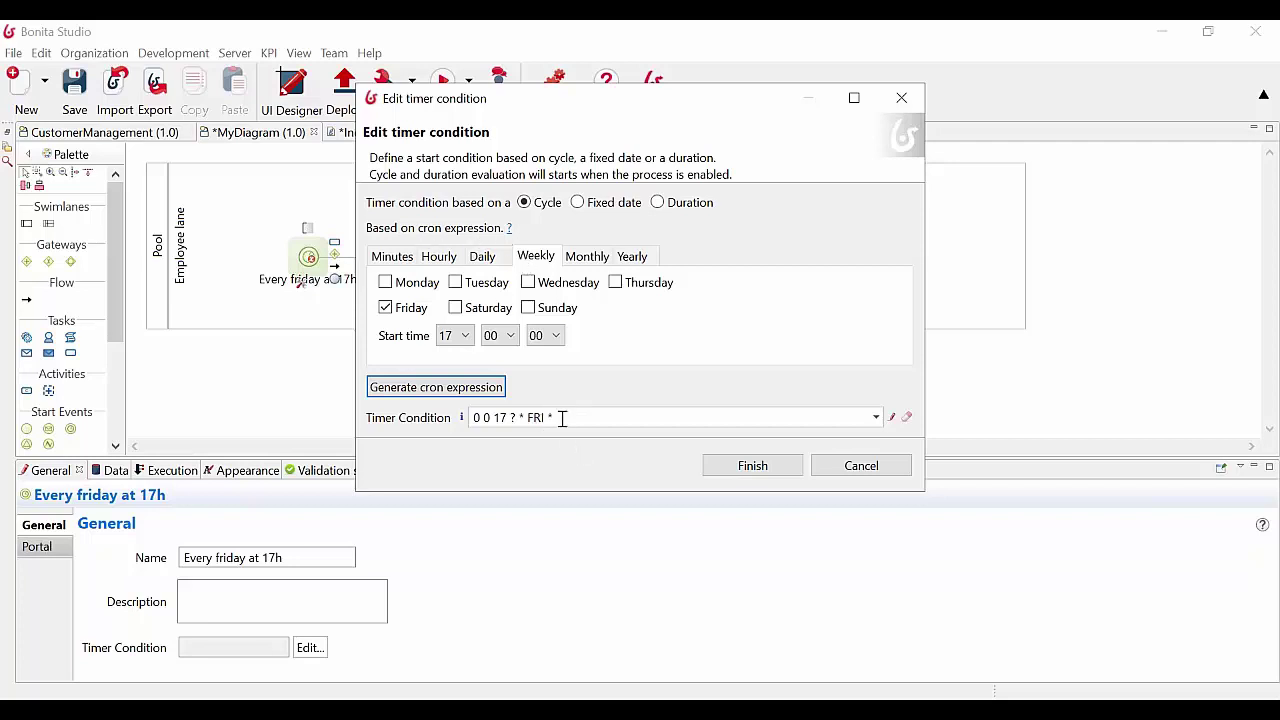
Discard the trial script expression edit and apply the cron condition 0 0 17 ? * FRI *
left_click(892, 418)
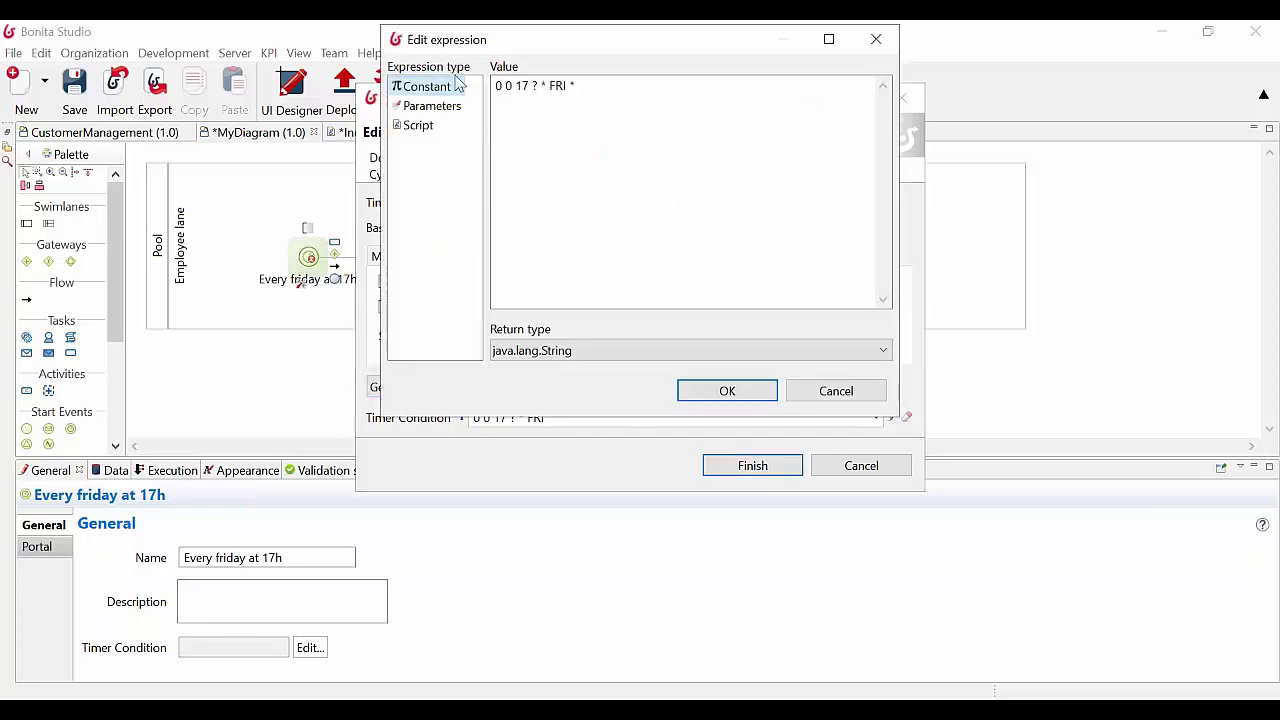
left_click_drag(590, 88, 471, 86)
key("ctrl+c")
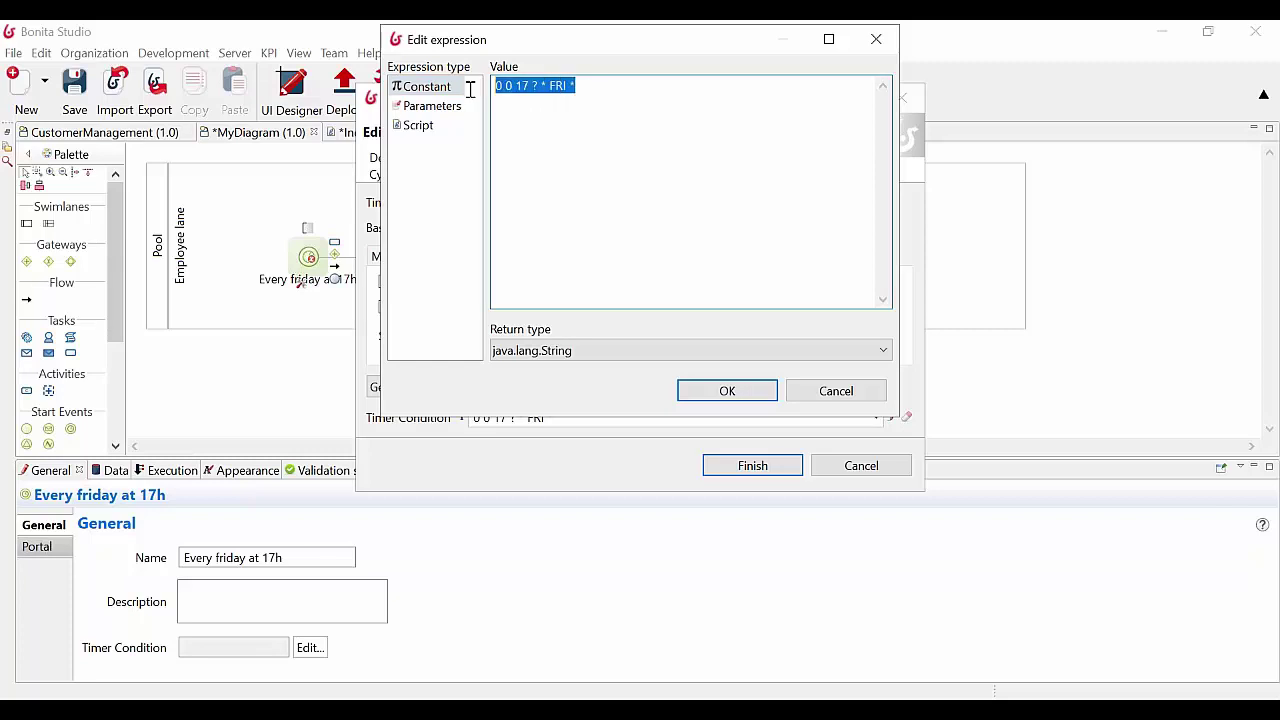
left_click(426, 125)
key("ctrl+v")
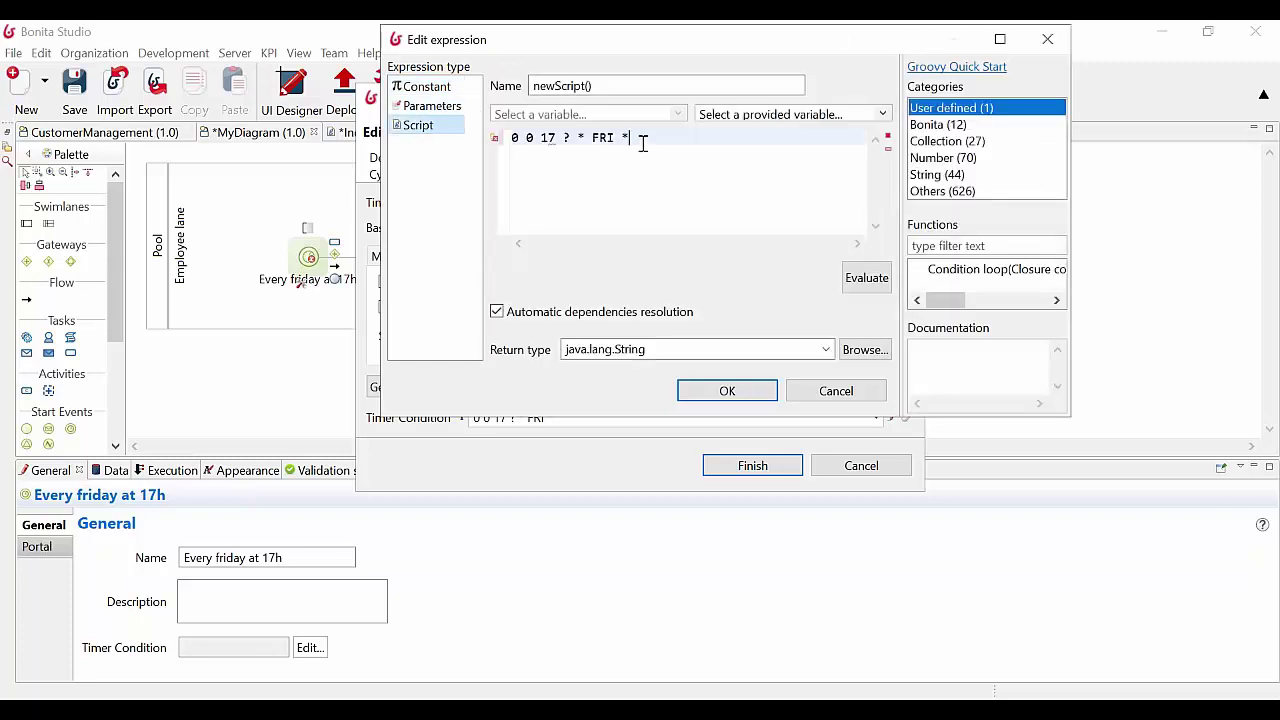
key("ctrl+a")
left_click(643, 140)
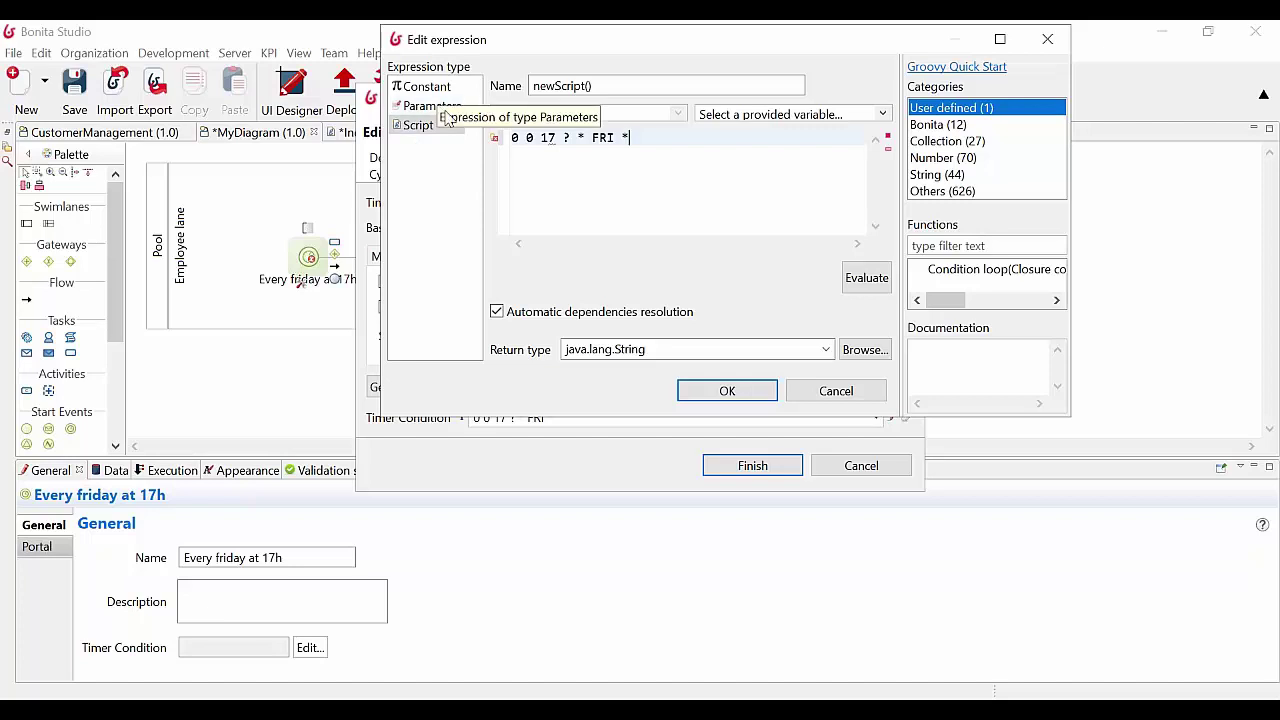
left_click(836, 390)
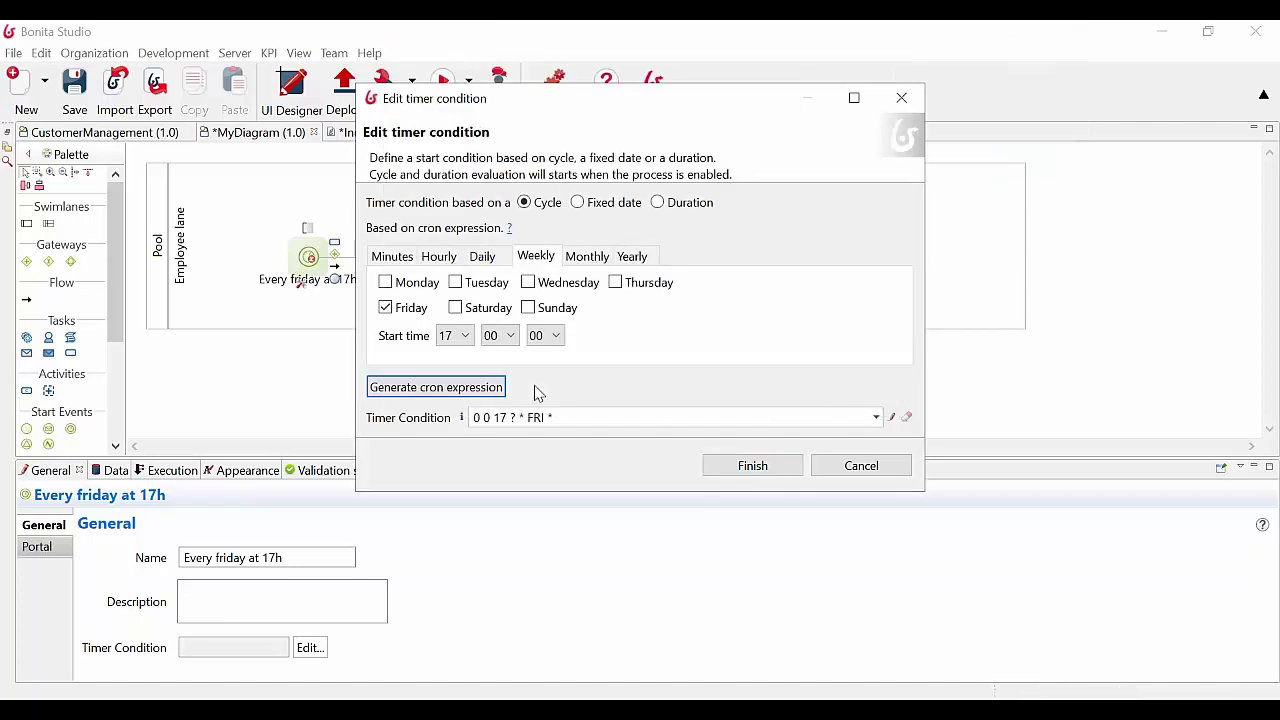
left_click(755, 466)
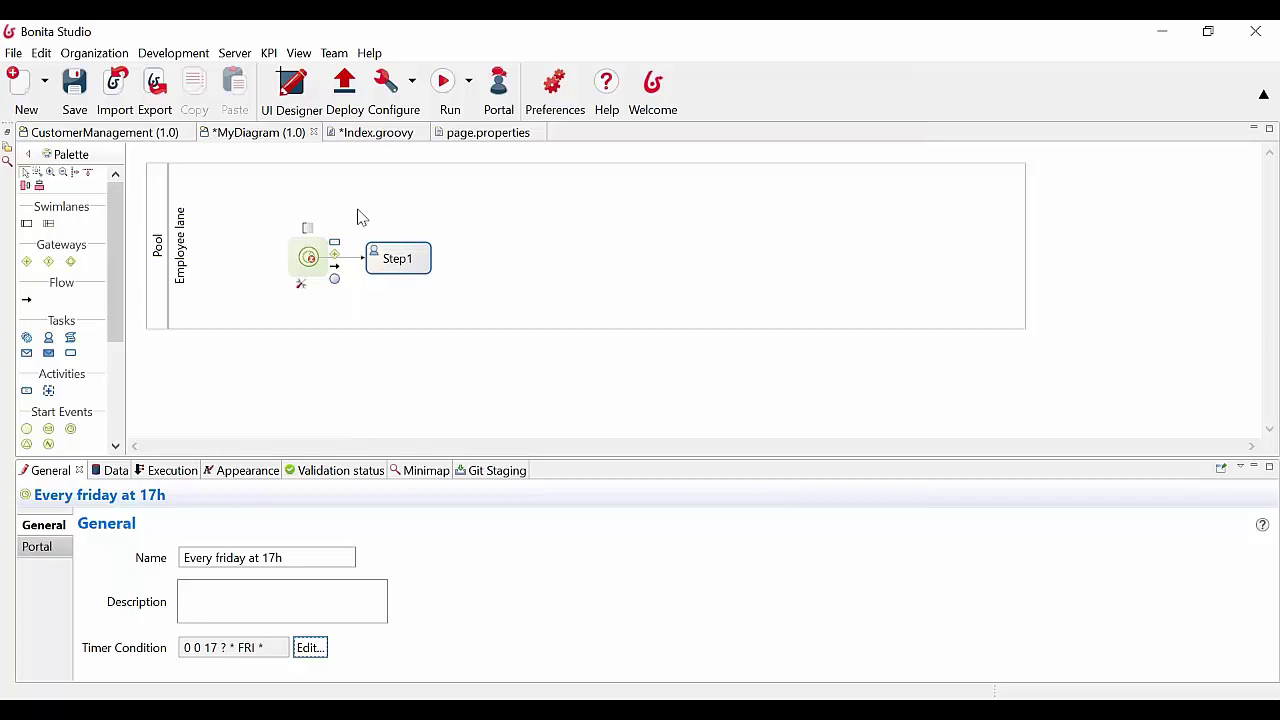
Check Validation status for the missing end event and form warnings, then reselect the start event
left_click(340, 477)
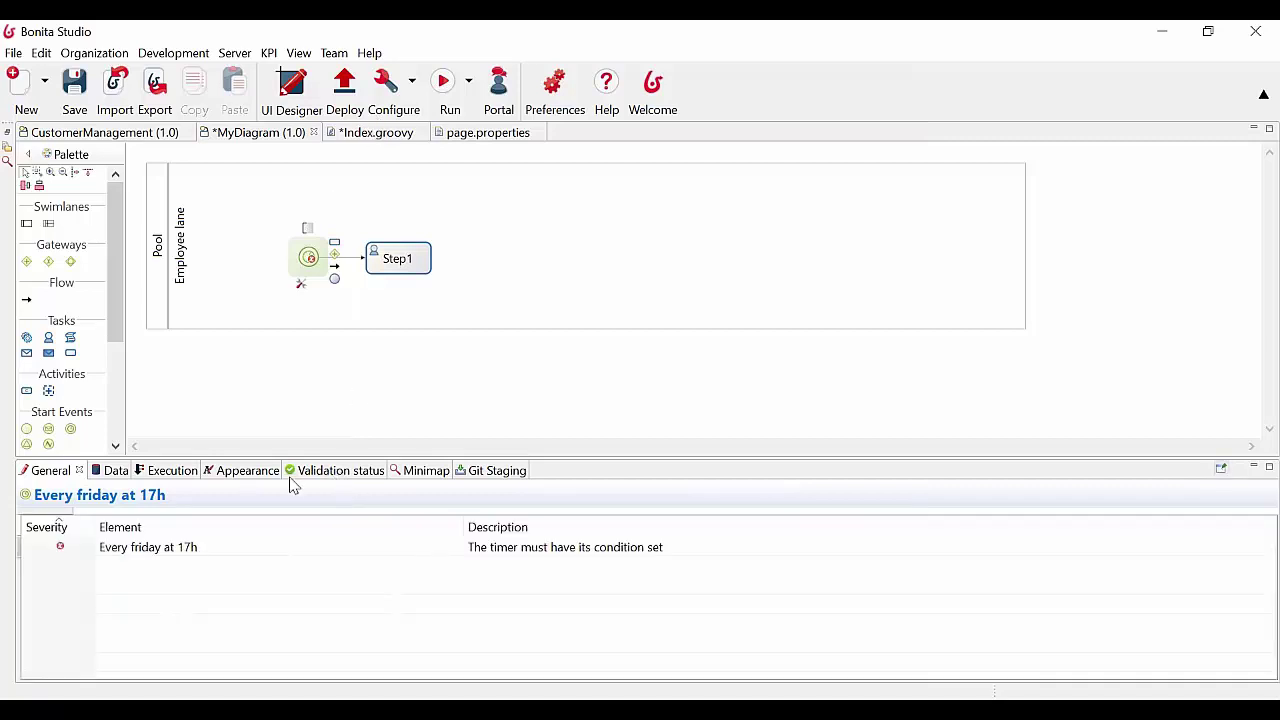
left_click(544, 215)
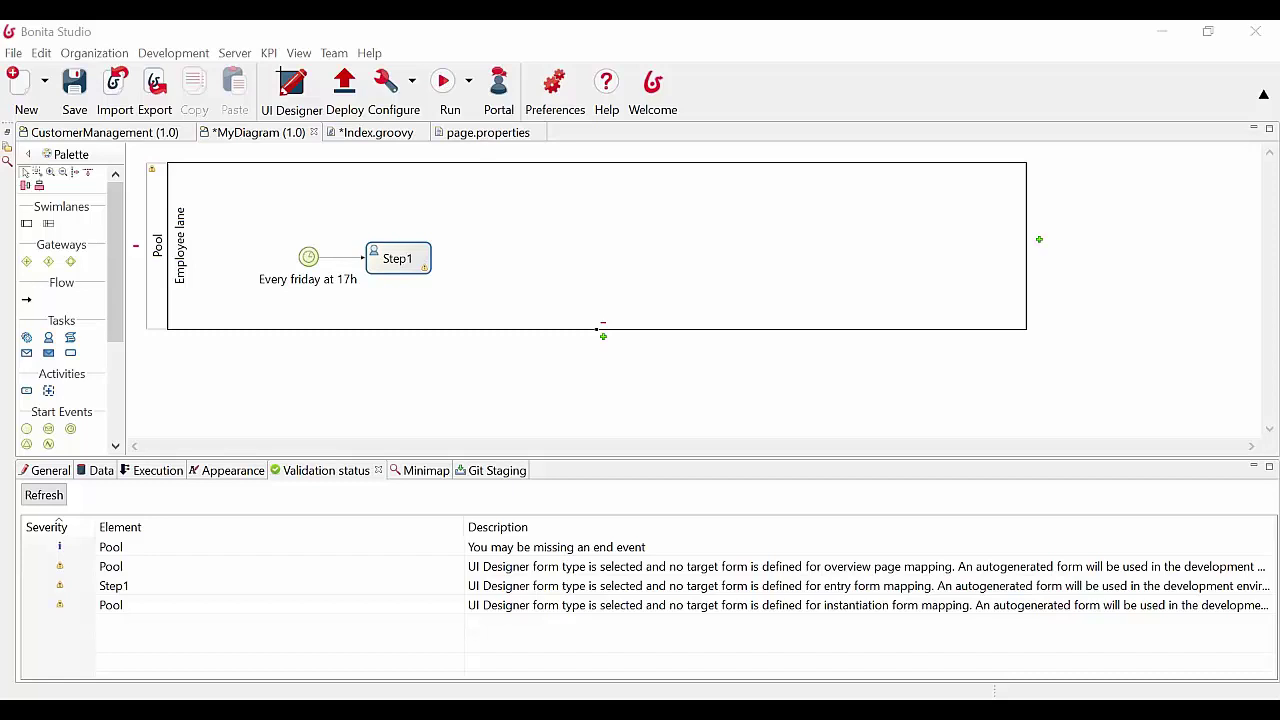
left_click(173, 53)
mouse_move(270, 165)
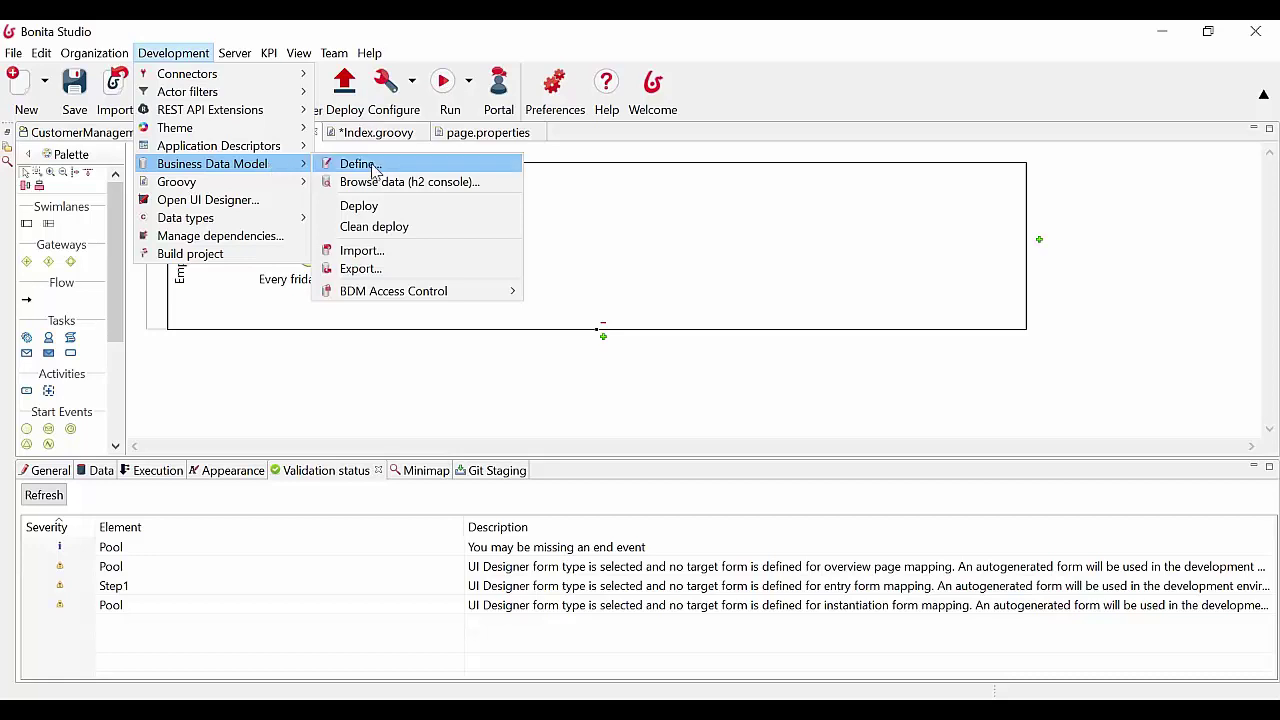
left_click(619, 28)
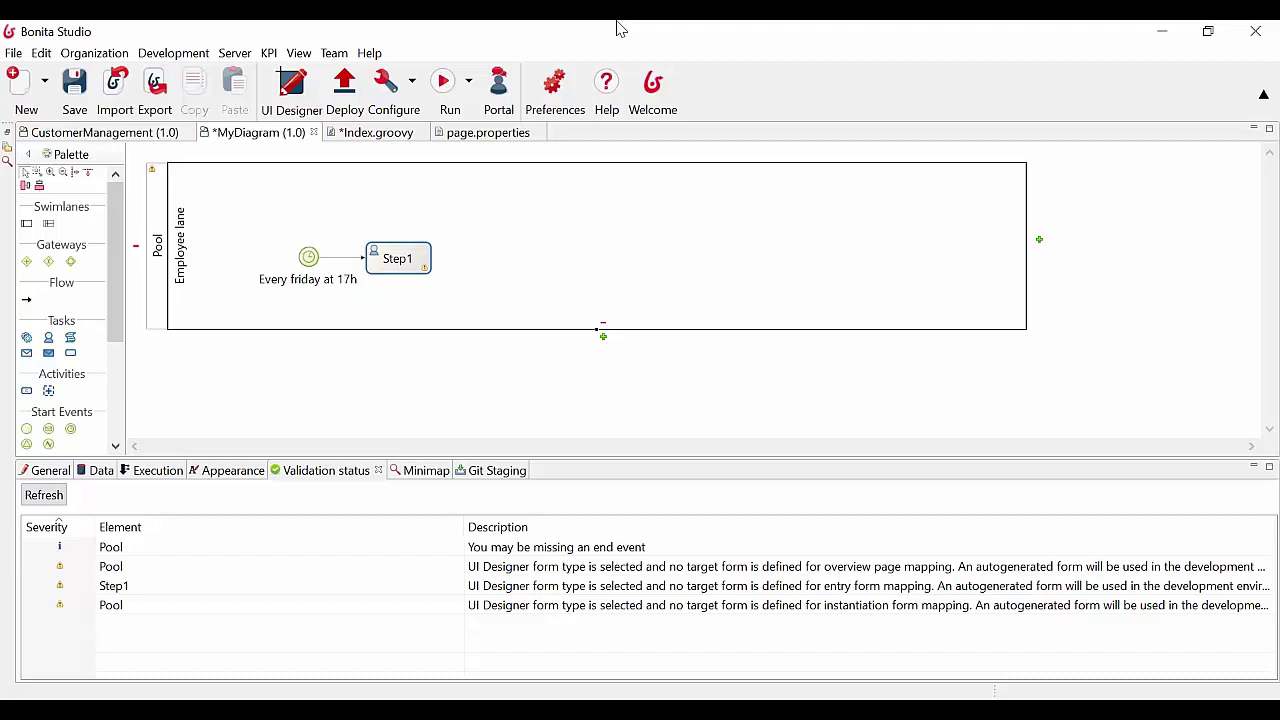
left_click(312, 259)
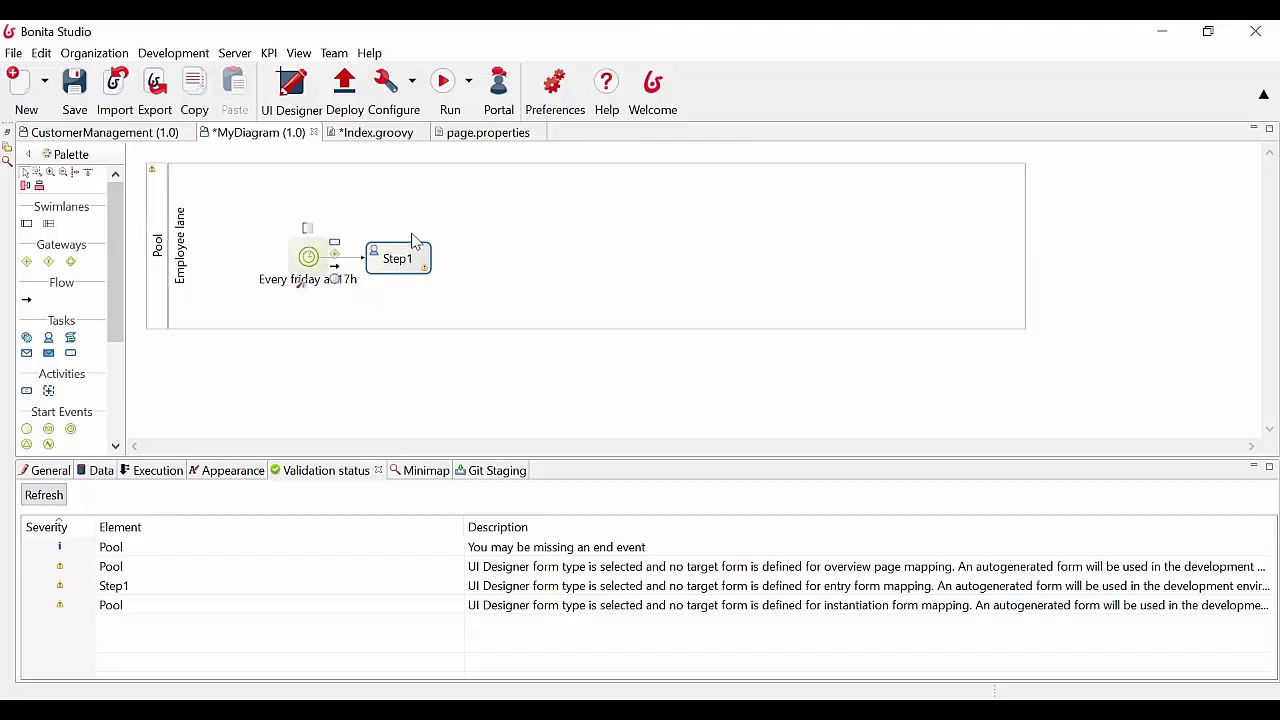